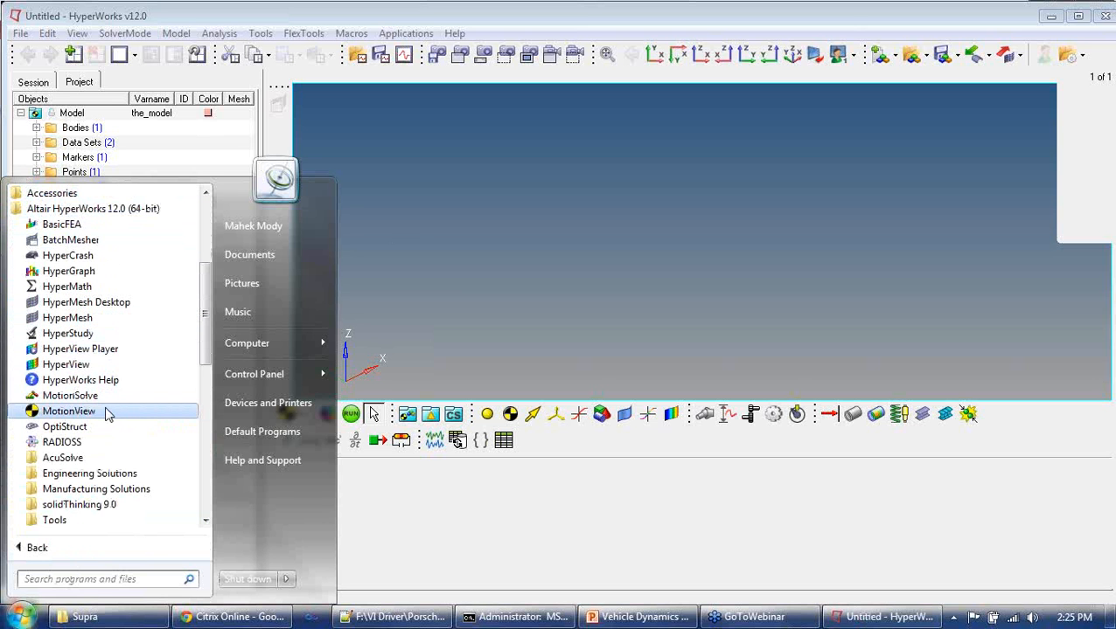
Launch MotionView from the Altair HyperWorks 12.0 (64-bit) programs and maximize its window.
left_click(75, 412)
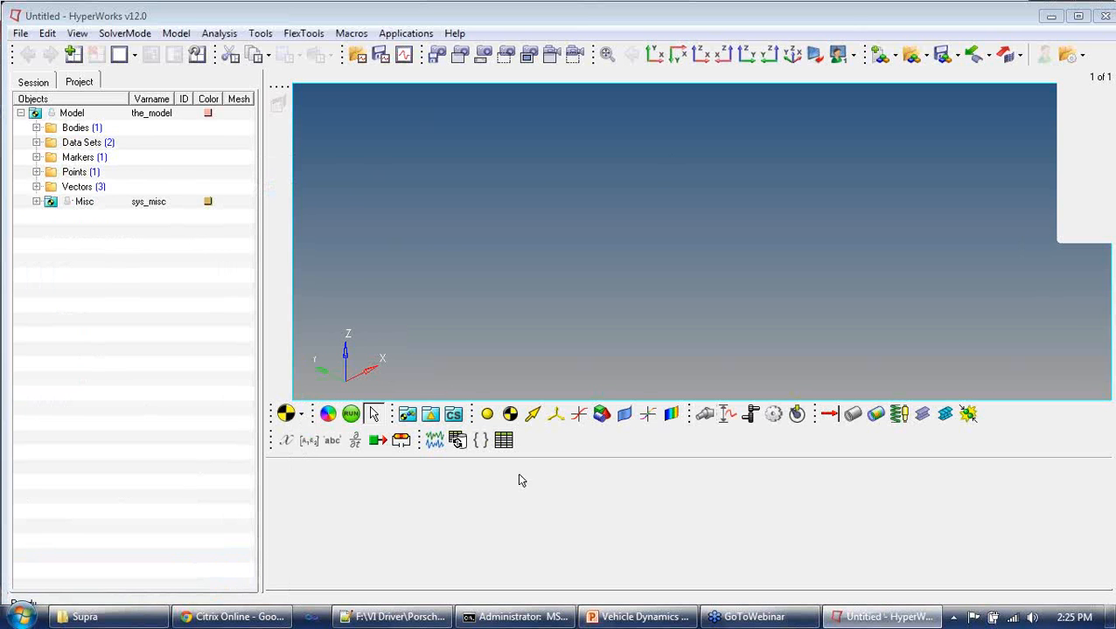
left_click(1078, 16)
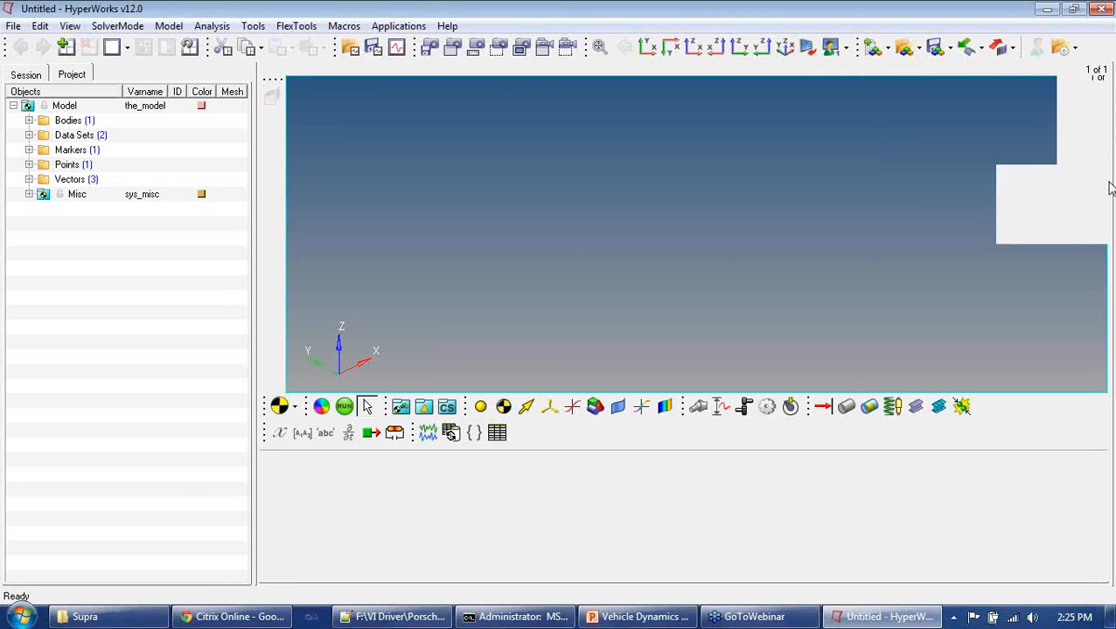
right_click(1001, 227)
left_click(1002, 224)
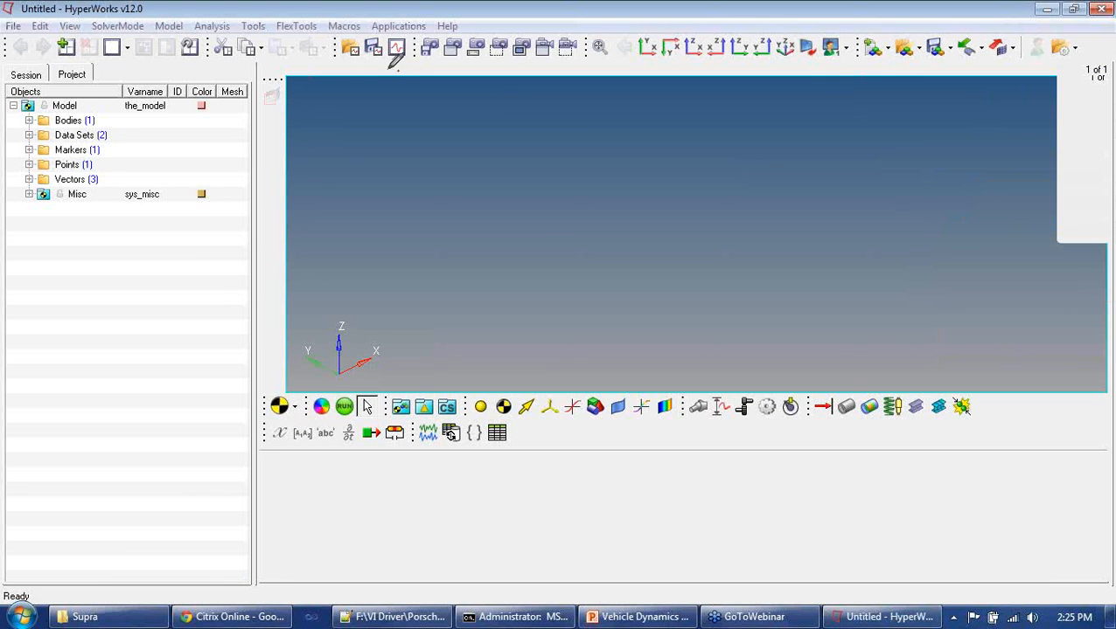
mouse_move(398, 70)
left_mouse_down()
mouse_move(250, 209)
mouse_move(428, 411)
mouse_move(819, 421)
mouse_move(1111, 337)
mouse_move(1056, 108)
mouse_move(631, 73)
mouse_move(395, 68)
left_mouse_up()
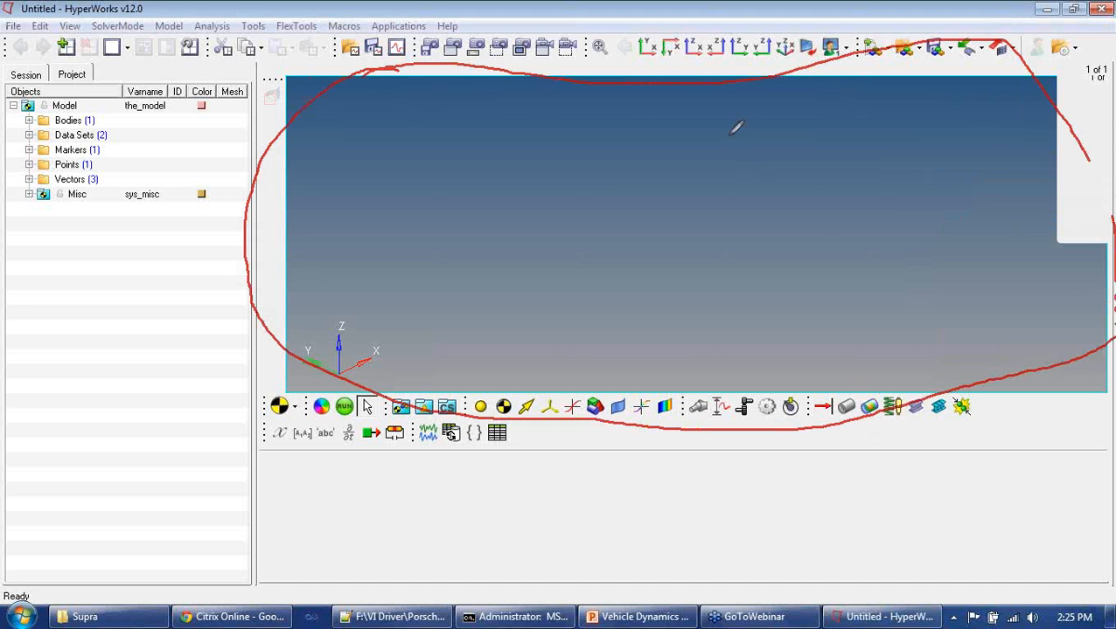
left_click(1069, 204)
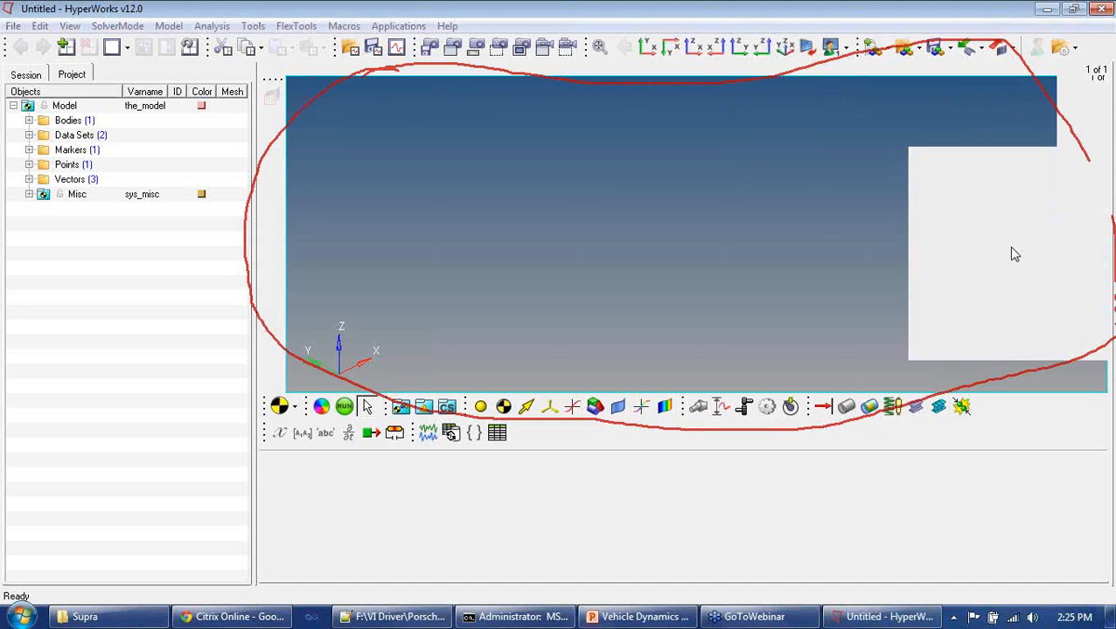
left_click(975, 284)
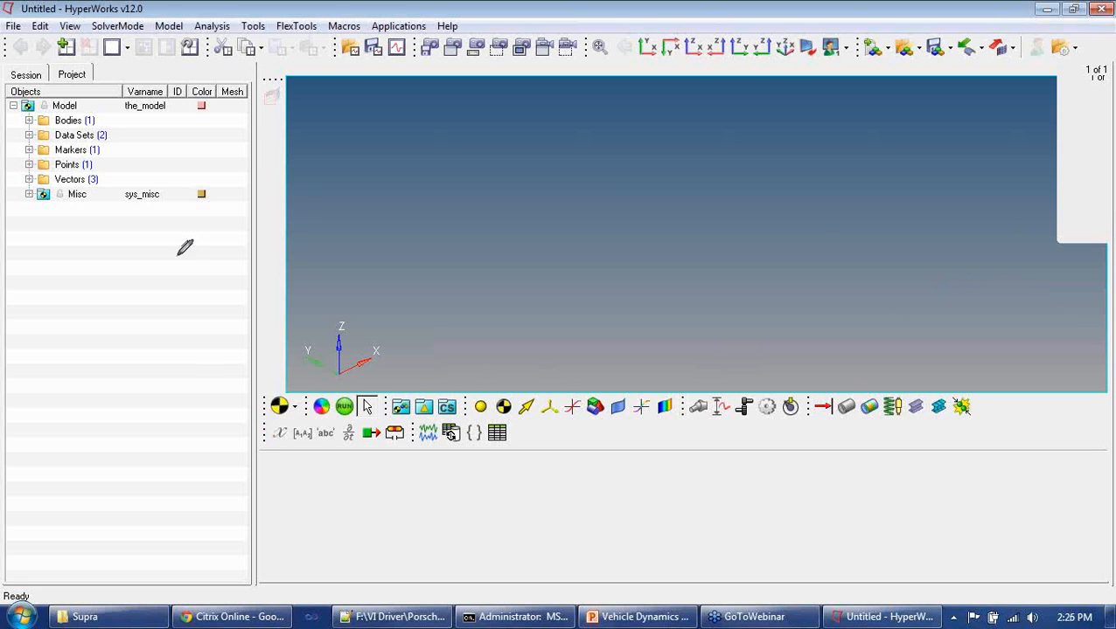
mouse_move(243, 133)
left_mouse_down()
mouse_move(99, 48)
mouse_move(20, 209)
mouse_move(180, 336)
mouse_move(256, 142)
mouse_move(254, 94)
left_mouse_up()
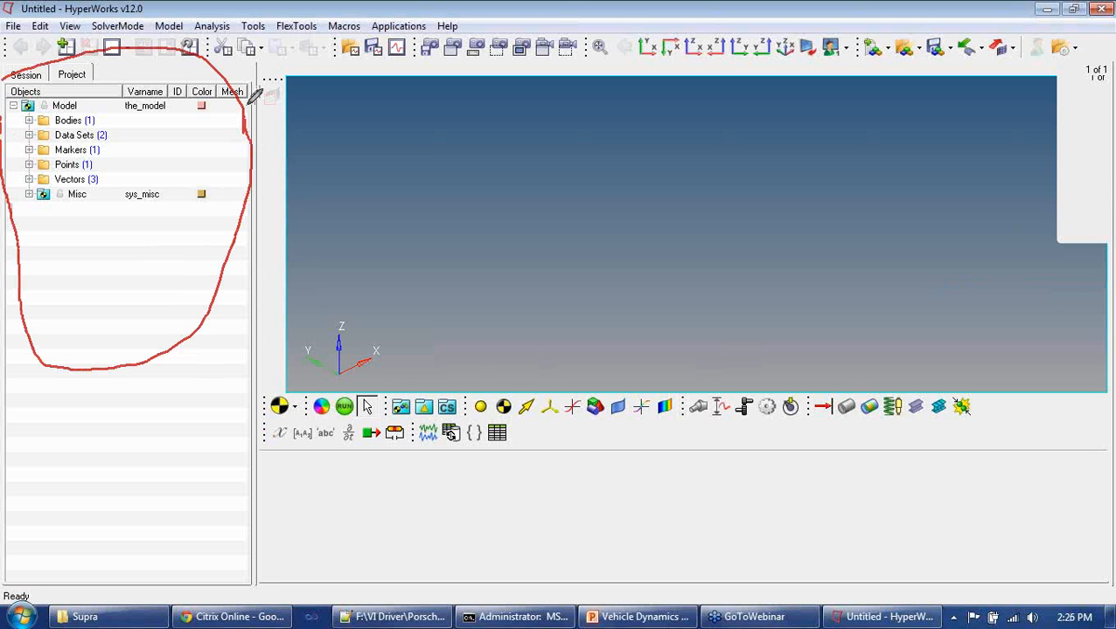
left_click(1106, 182)
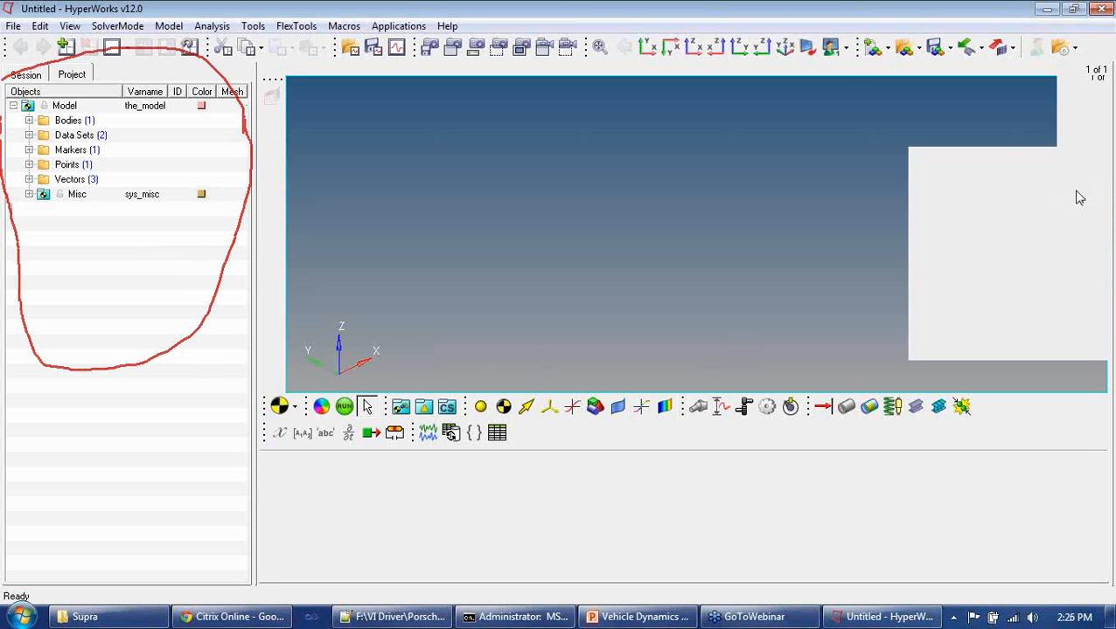
left_click(1004, 300)
mouse_move(295, 451)
left_mouse_down()
mouse_move(245, 525)
mouse_move(463, 587)
mouse_move(906, 574)
left_mouse_up()
mouse_move(979, 545)
left_mouse_down()
mouse_move(1081, 449)
mouse_move(271, 430)
mouse_move(264, 441)
left_mouse_up()
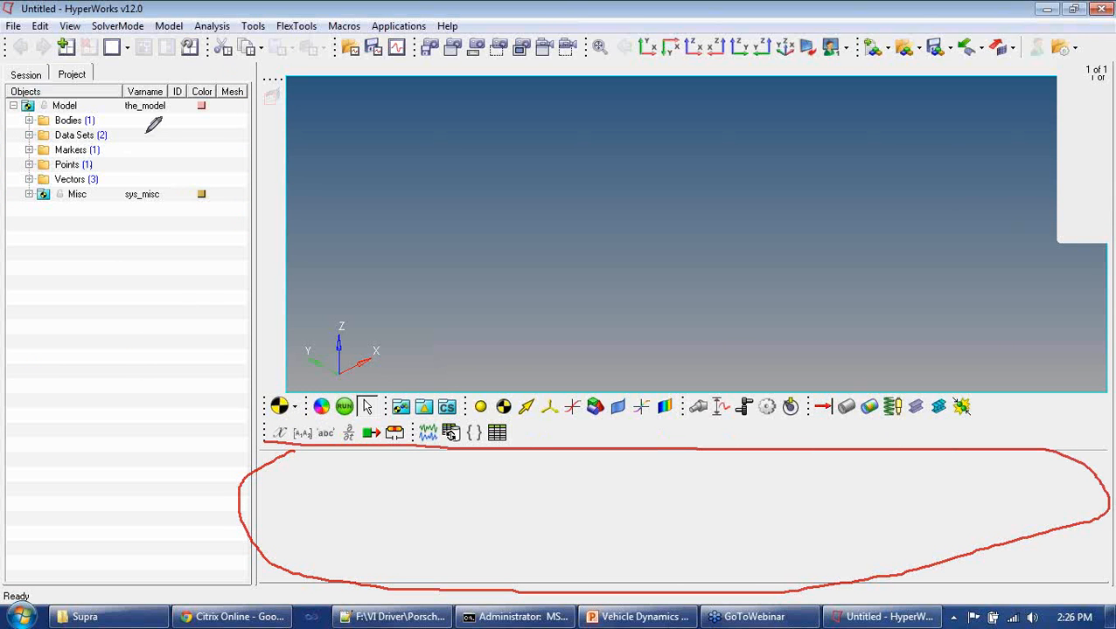
mouse_move(146, 132)
left_mouse_down()
mouse_move(111, 143)
mouse_move(128, 154)
left_mouse_up()
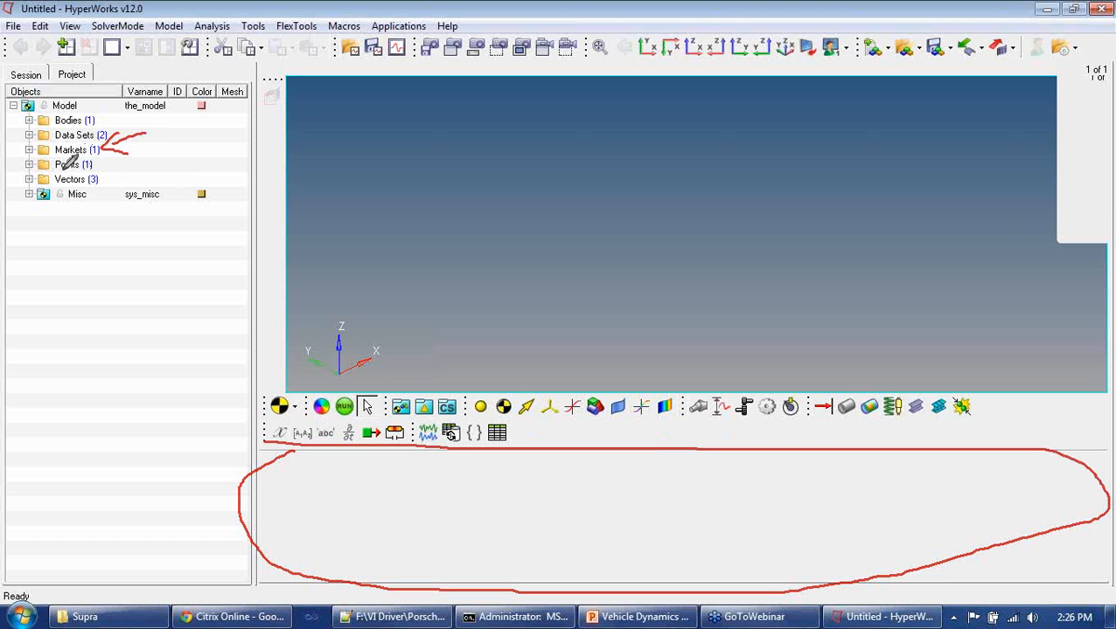
left_click_drag(326, 499, 386, 505)
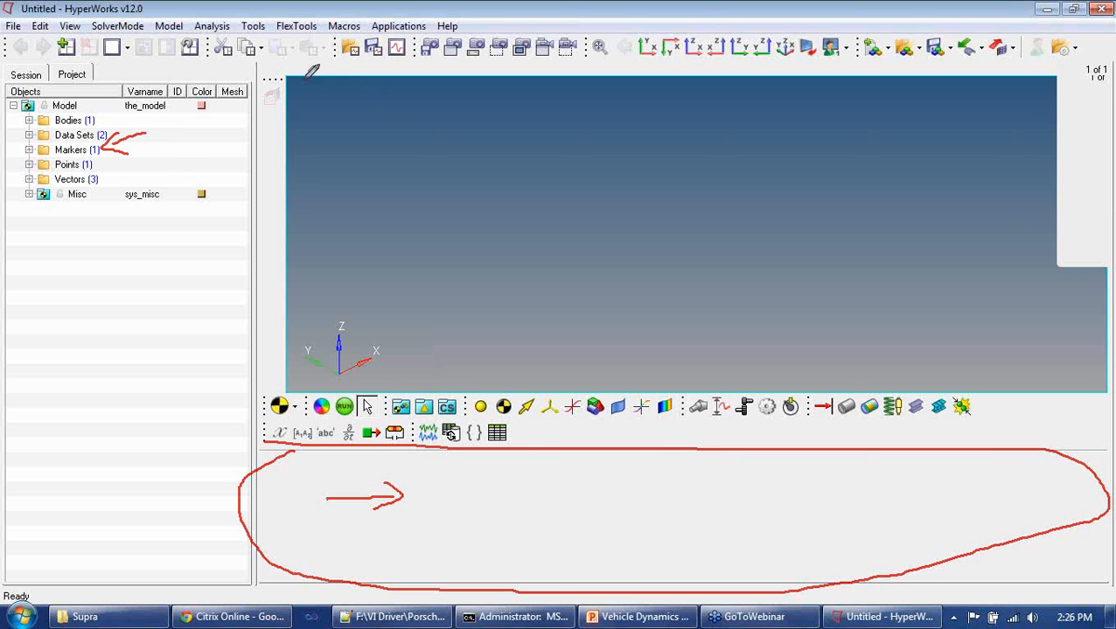
mouse_move(301, 81)
left_mouse_down()
mouse_move(405, 186)
mouse_move(399, 133)
left_mouse_up()
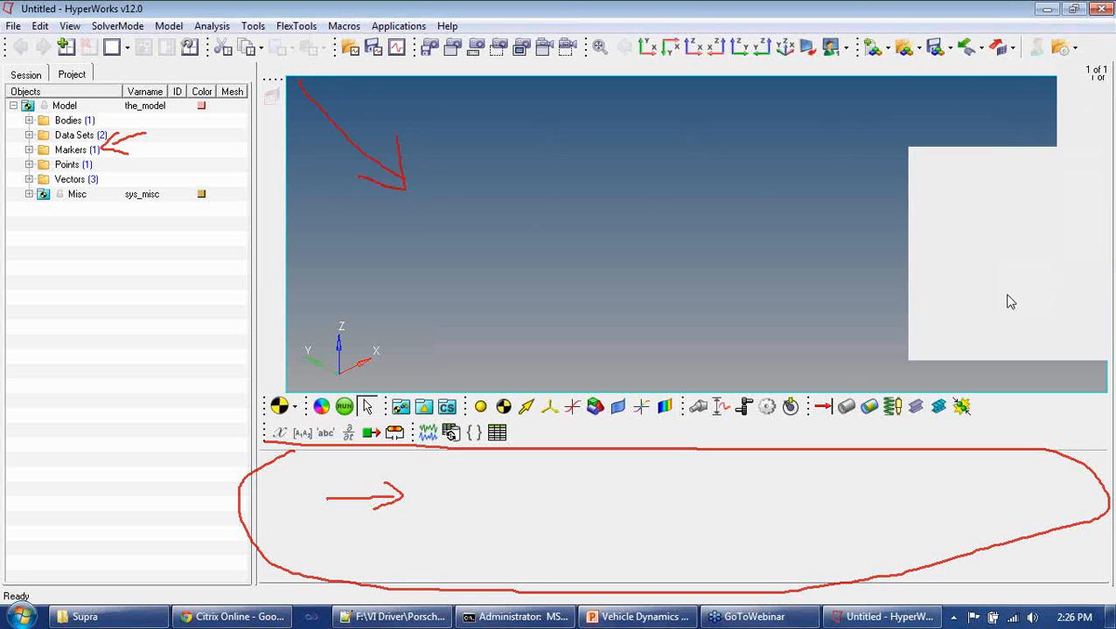
left_click(1007, 296)
left_click(1100, 208)
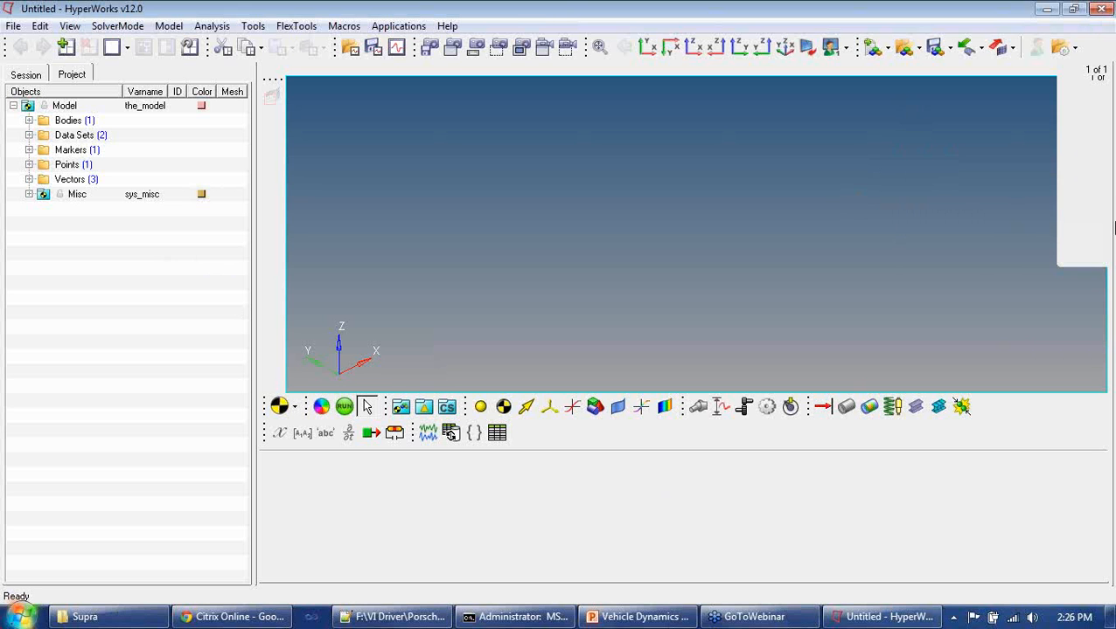
left_click(21, 617)
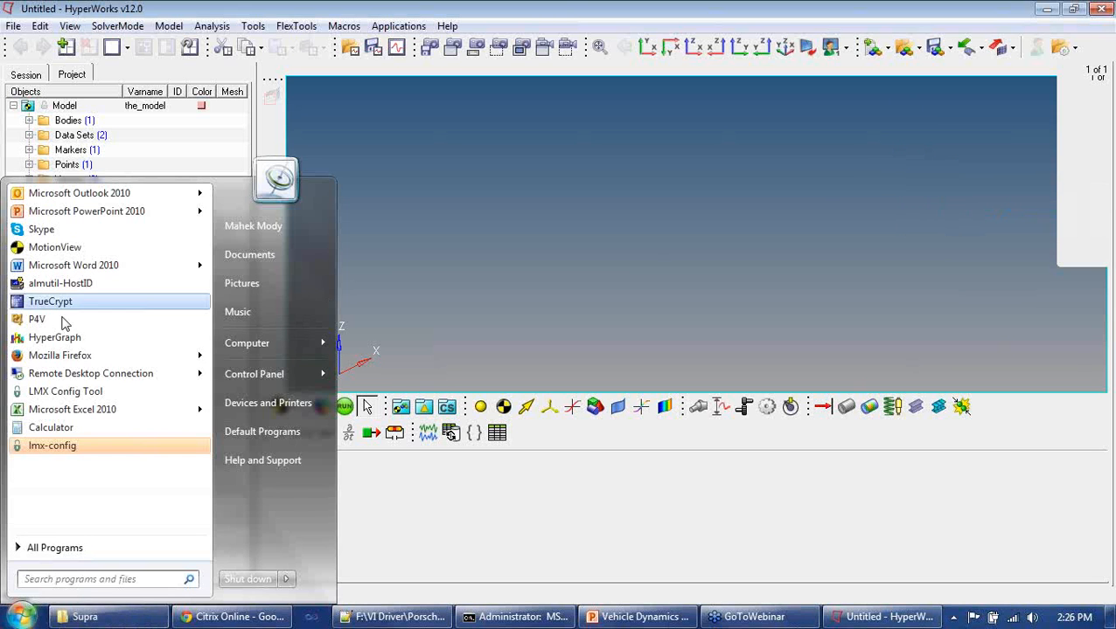
left_click(65, 549)
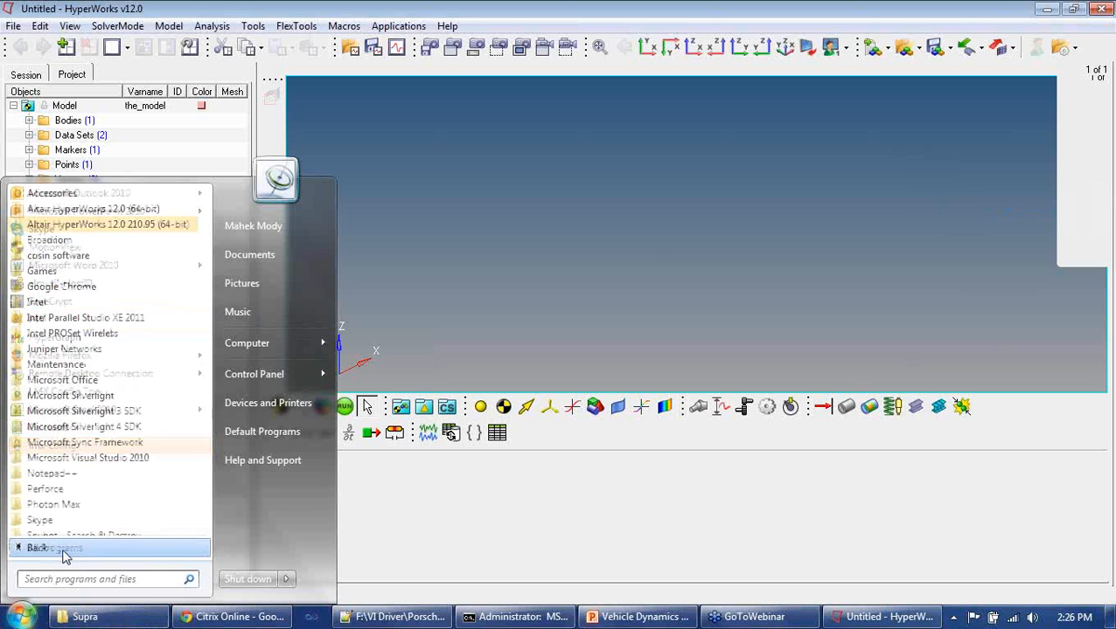
left_click(109, 211)
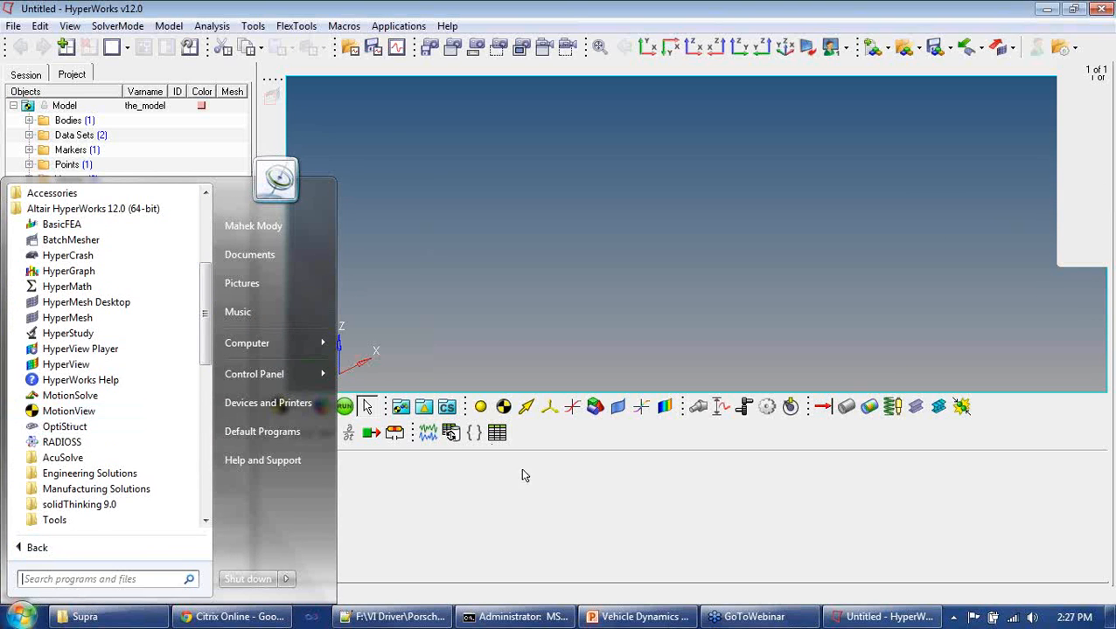
left_click(488, 502)
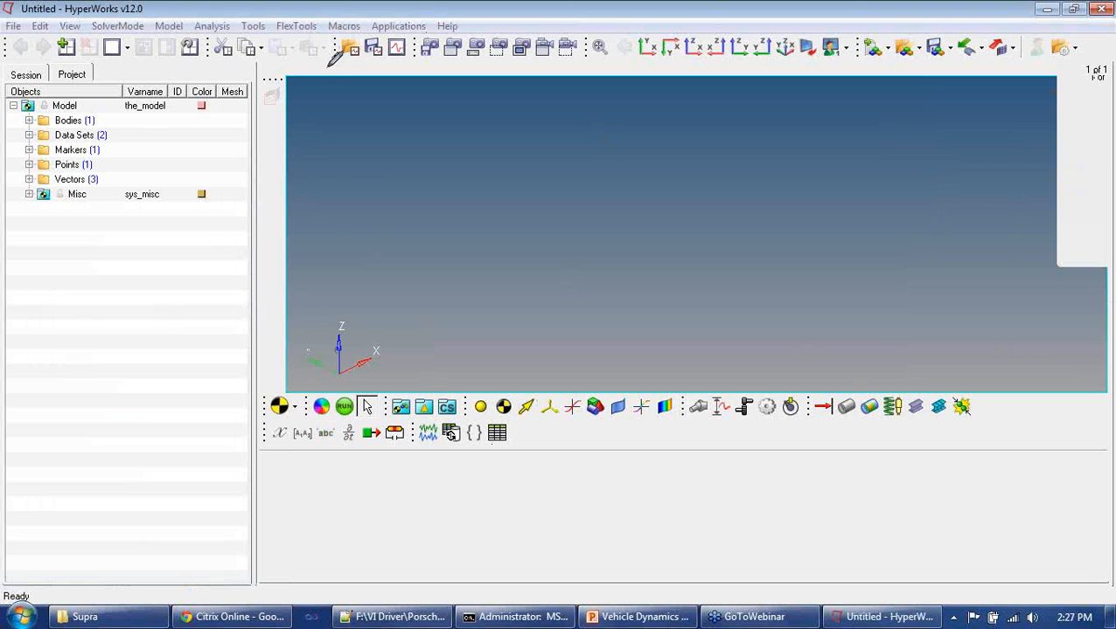
mouse_move(313, 68)
left_mouse_down()
mouse_move(281, 291)
mouse_move(350, 416)
mouse_move(830, 416)
mouse_move(1058, 357)
mouse_move(1090, 122)
mouse_move(787, 61)
mouse_move(329, 60)
left_mouse_up()
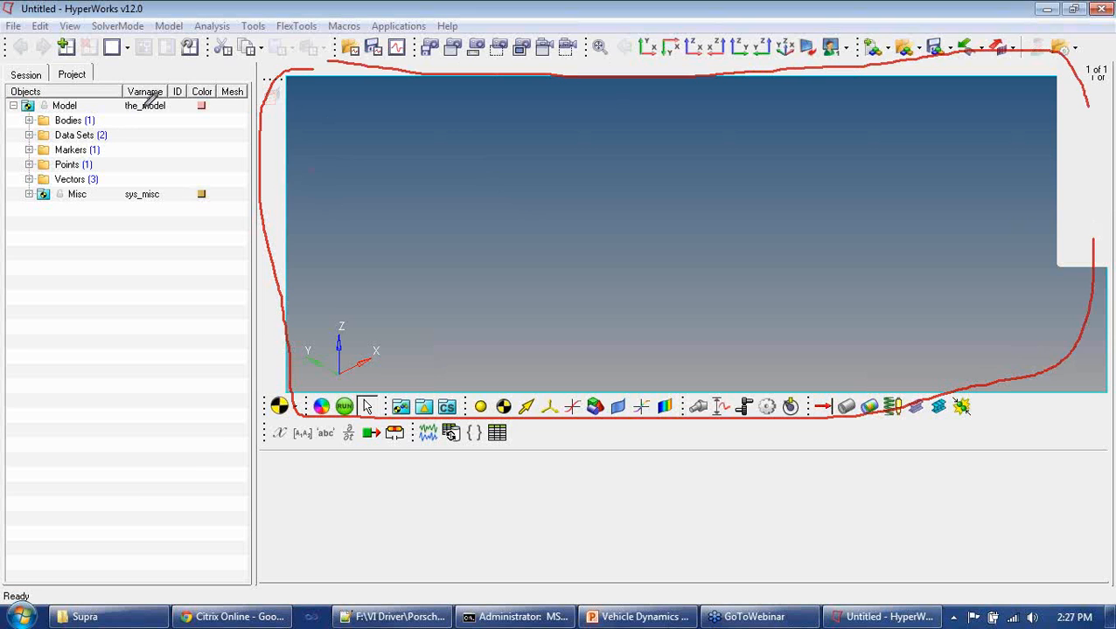
mouse_move(122, 83)
left_mouse_down()
mouse_move(268, 271)
mouse_move(142, 83)
left_mouse_up()
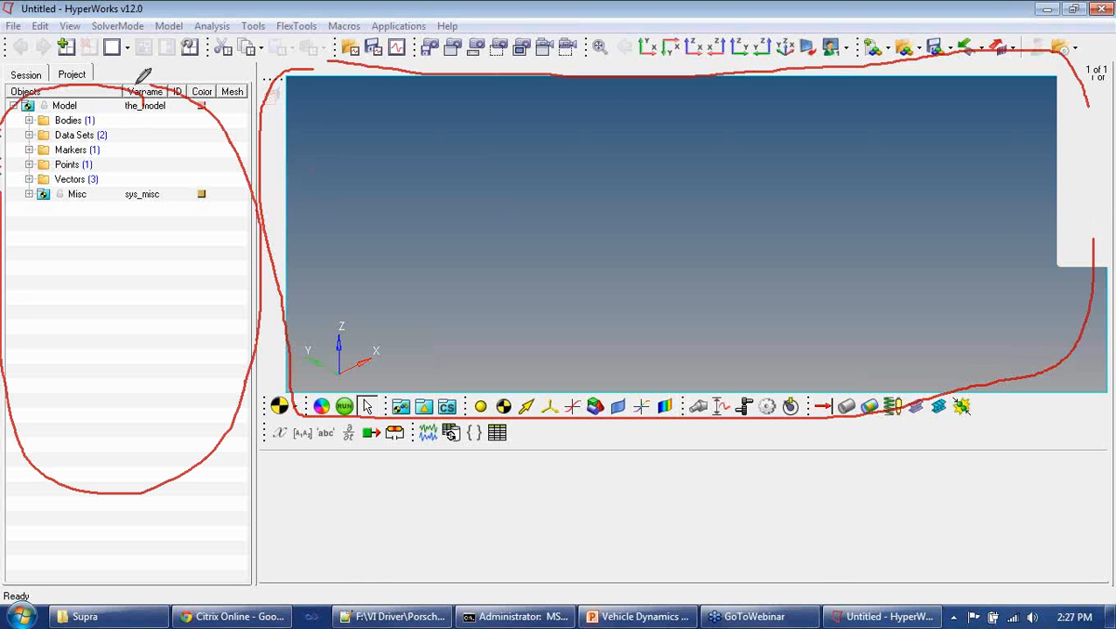
mouse_move(343, 460)
left_mouse_down()
mouse_move(271, 521)
mouse_move(638, 598)
mouse_move(1024, 494)
mouse_move(682, 451)
left_mouse_up()
left_click_drag(566, 434, 324, 433)
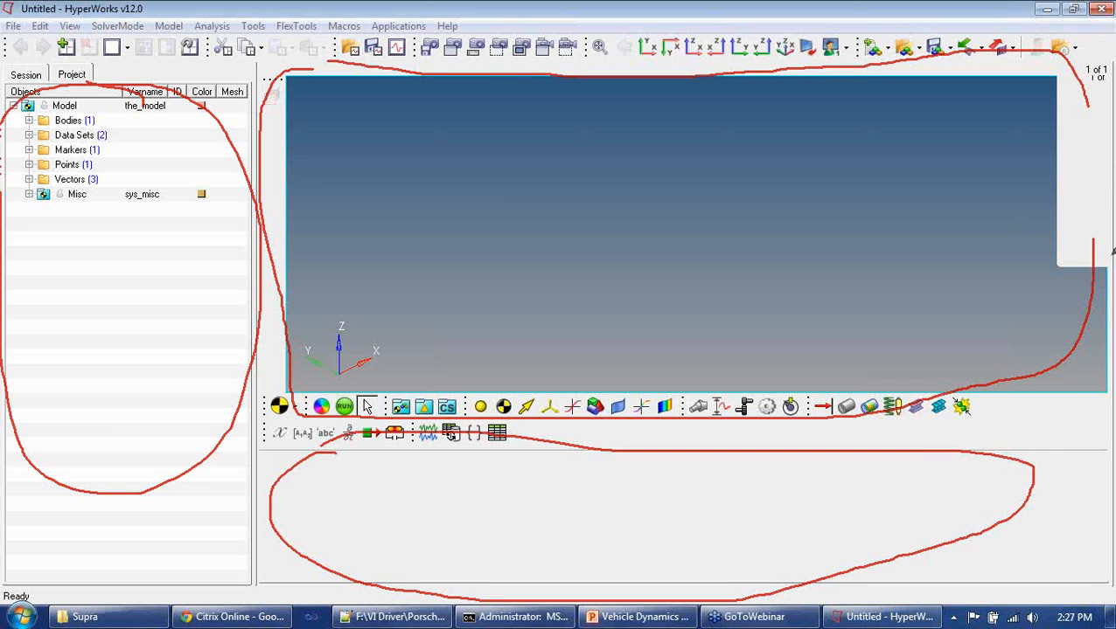
left_click(1094, 190)
left_click(995, 277)
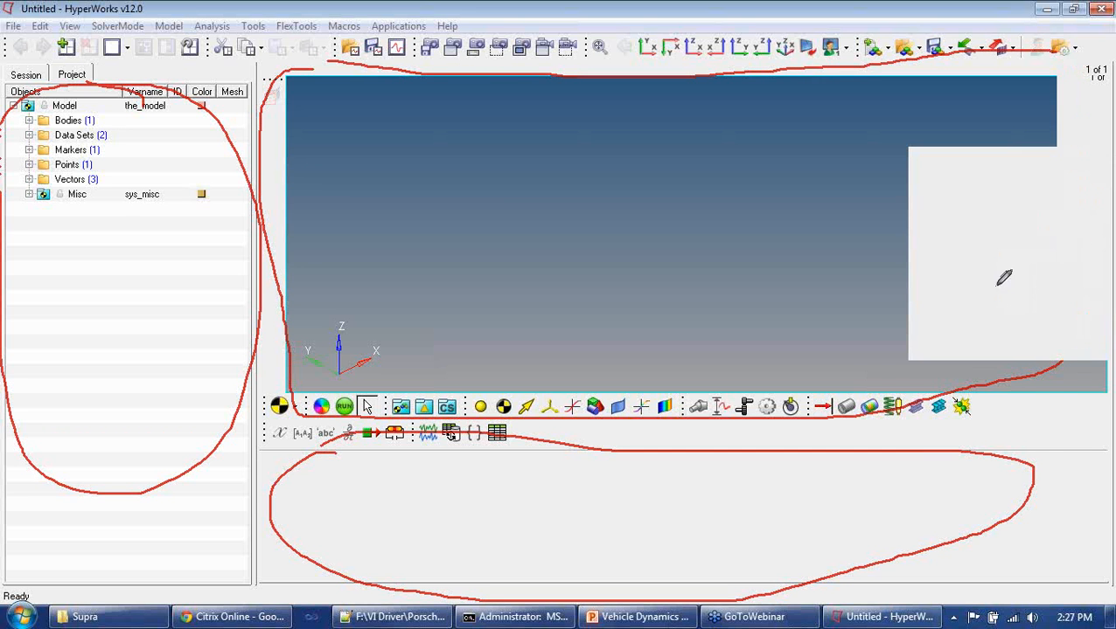
mouse_move(162, 324)
left_mouse_down()
mouse_move(121, 212)
mouse_move(138, 232)
left_mouse_up()
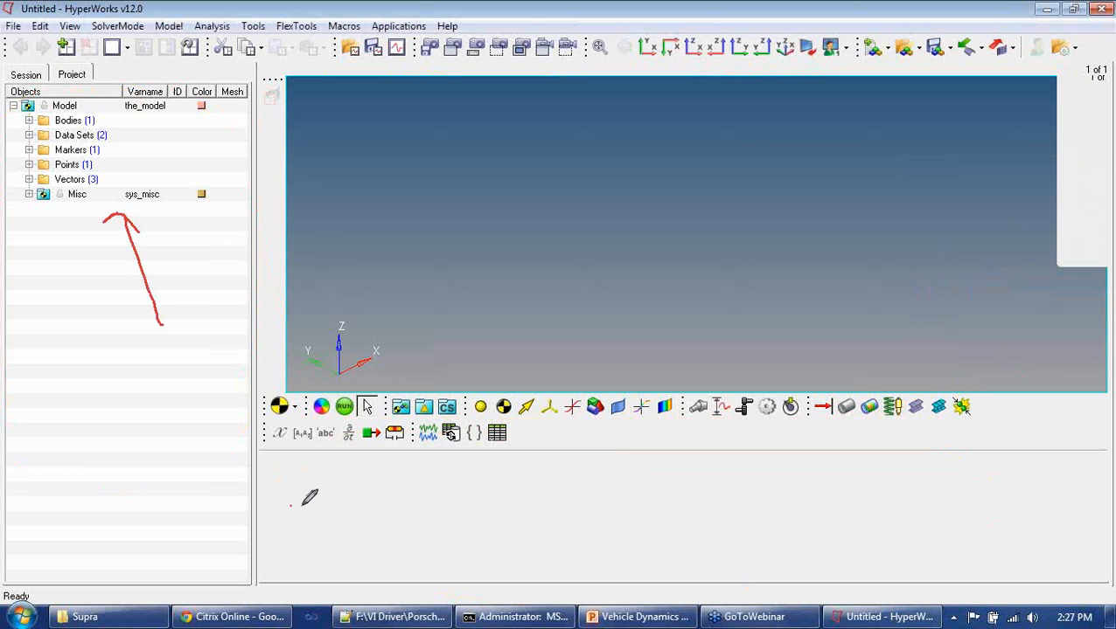
left_click_drag(290, 505, 375, 505)
mouse_move(358, 491)
left_mouse_down()
mouse_move(382, 507)
mouse_move(365, 525)
left_mouse_up()
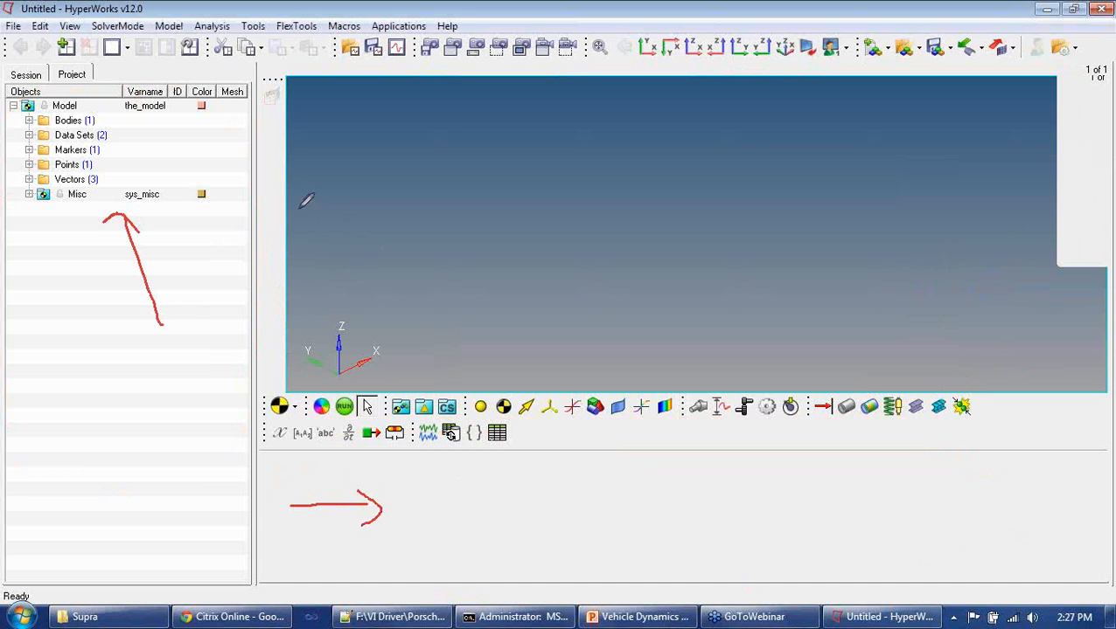
mouse_move(257, 199)
left_mouse_down()
mouse_move(358, 203)
mouse_move(376, 223)
mouse_move(320, 243)
left_mouse_up()
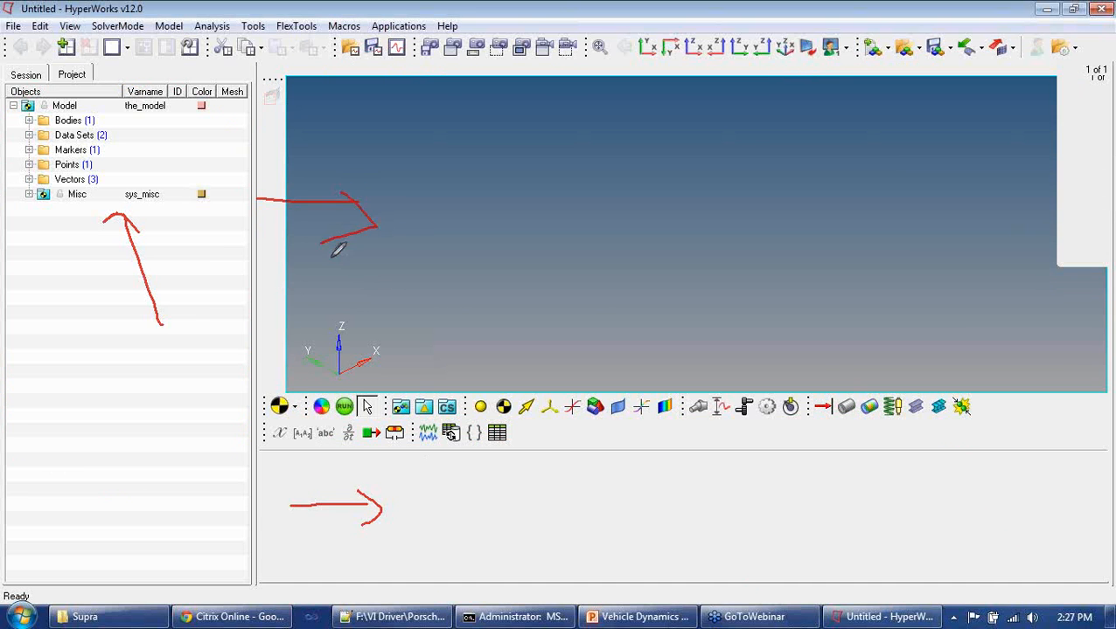
left_click(1099, 182)
left_click(979, 293)
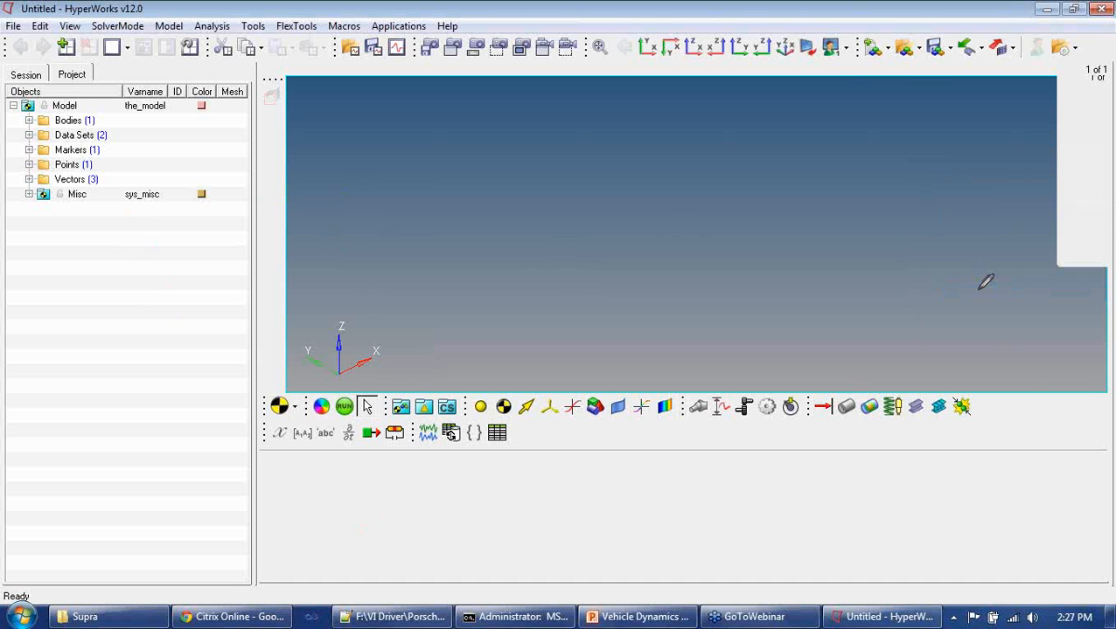
left_click(1103, 222)
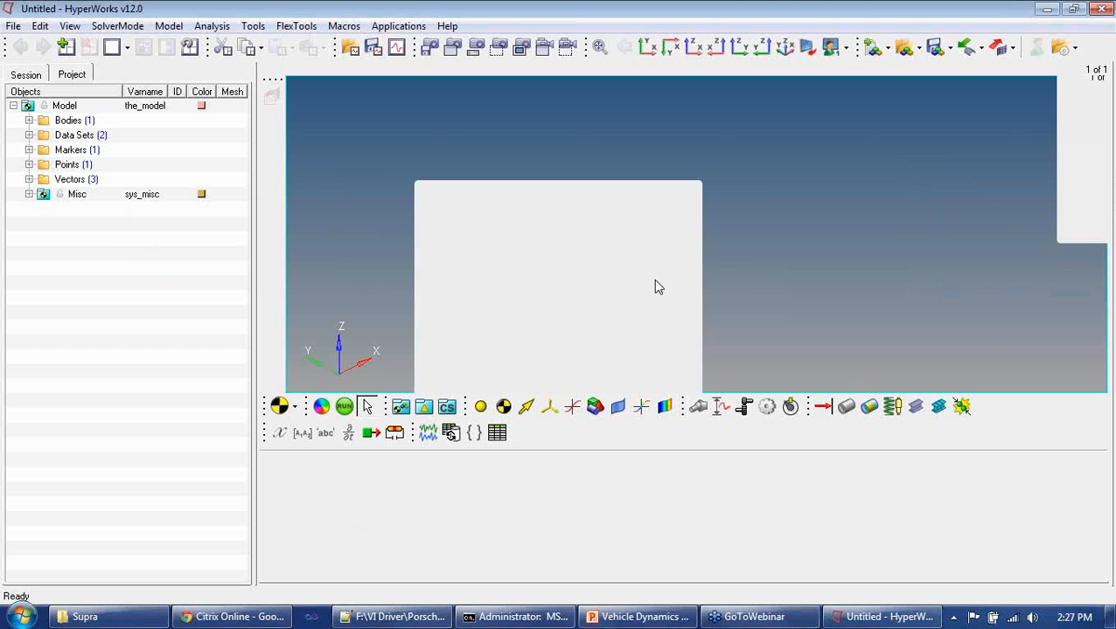
left_click(659, 227)
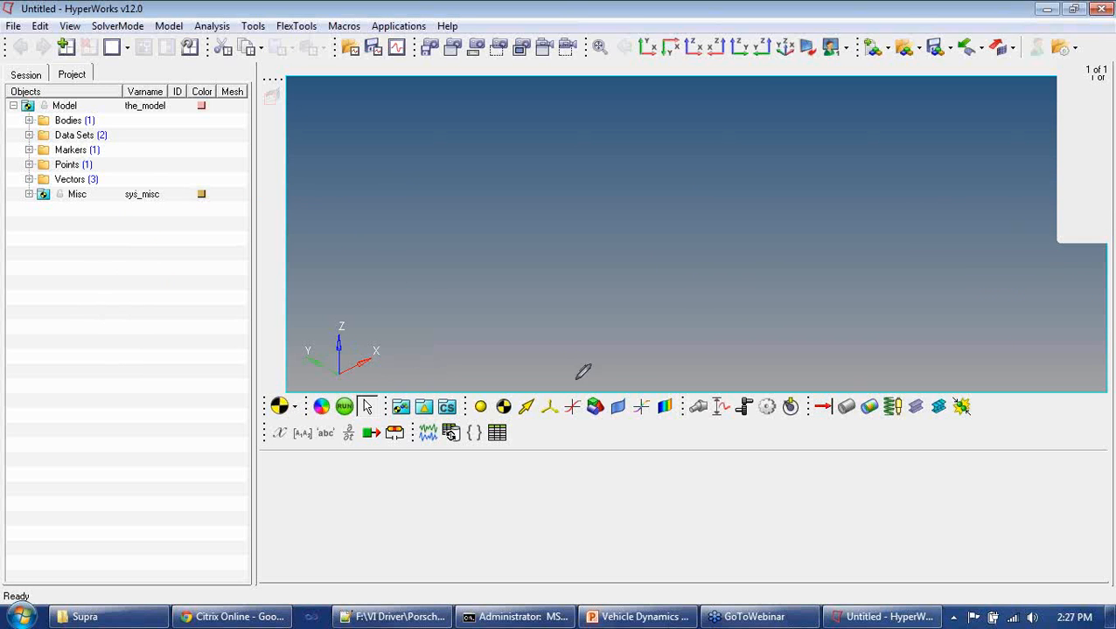
left_click(1104, 195)
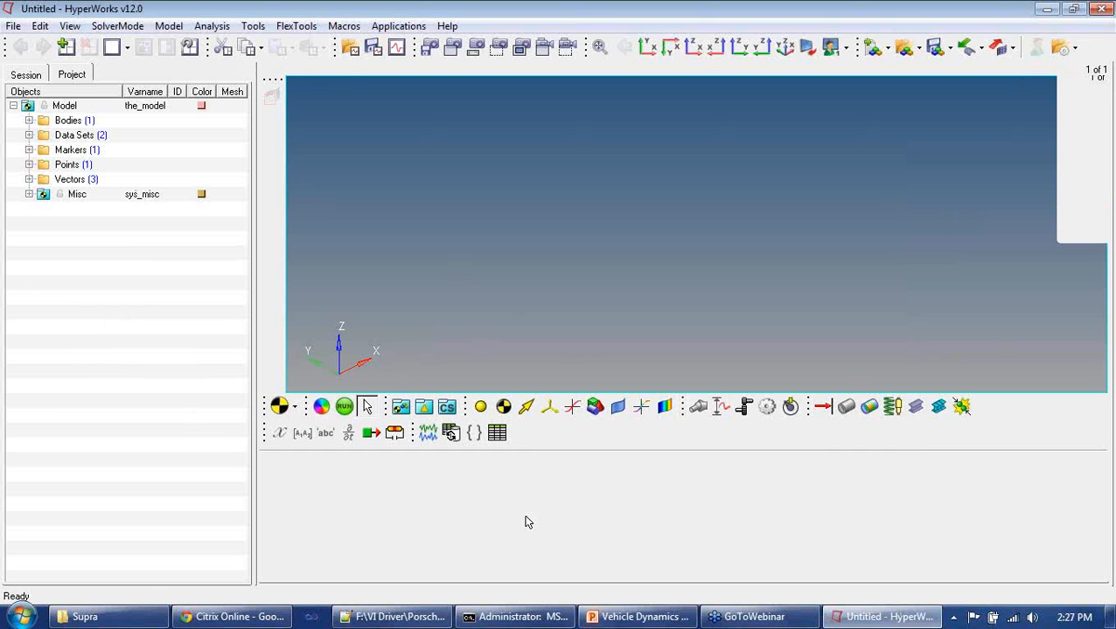
Start opening a model file and browse to the Supra folder on Local Disk (F:).
left_click(13, 26)
mouse_move(26, 73)
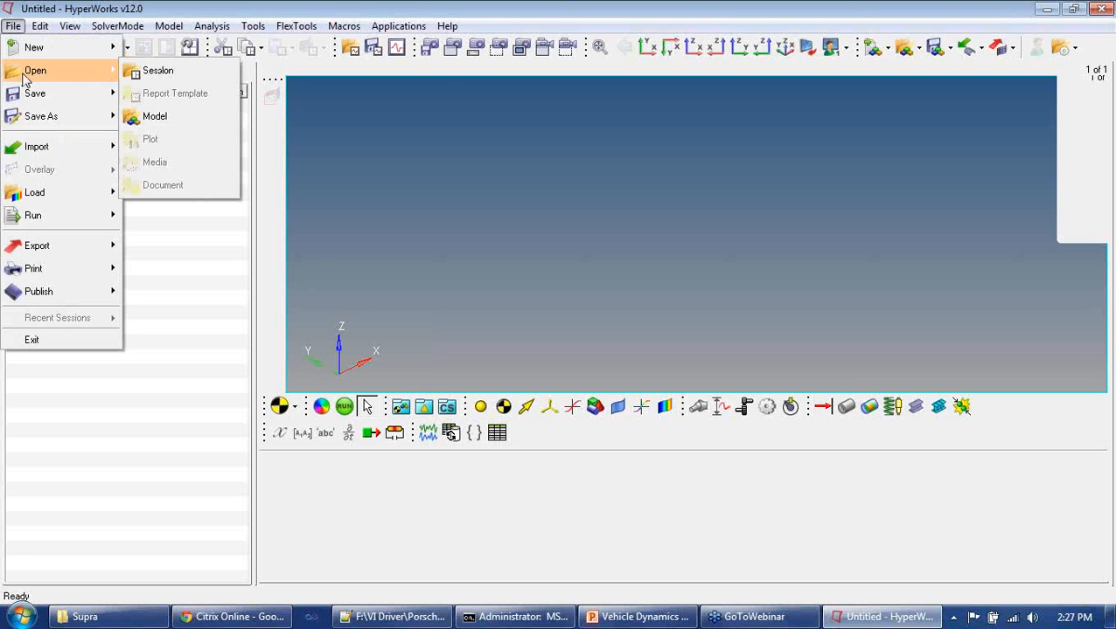
left_click(210, 108)
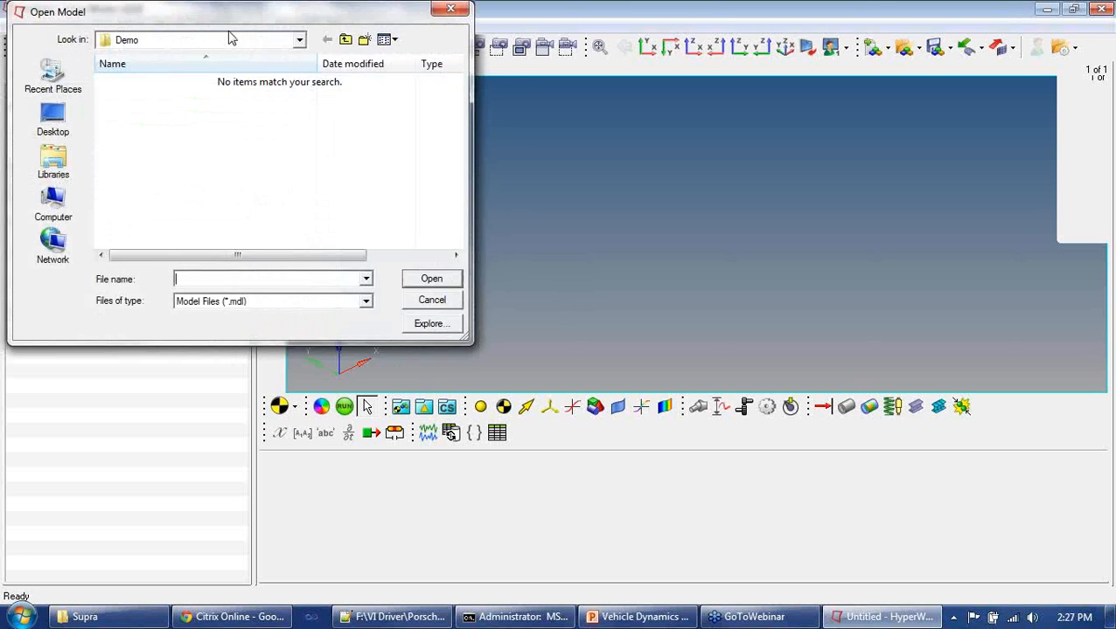
left_click(432, 131)
left_click(432, 131)
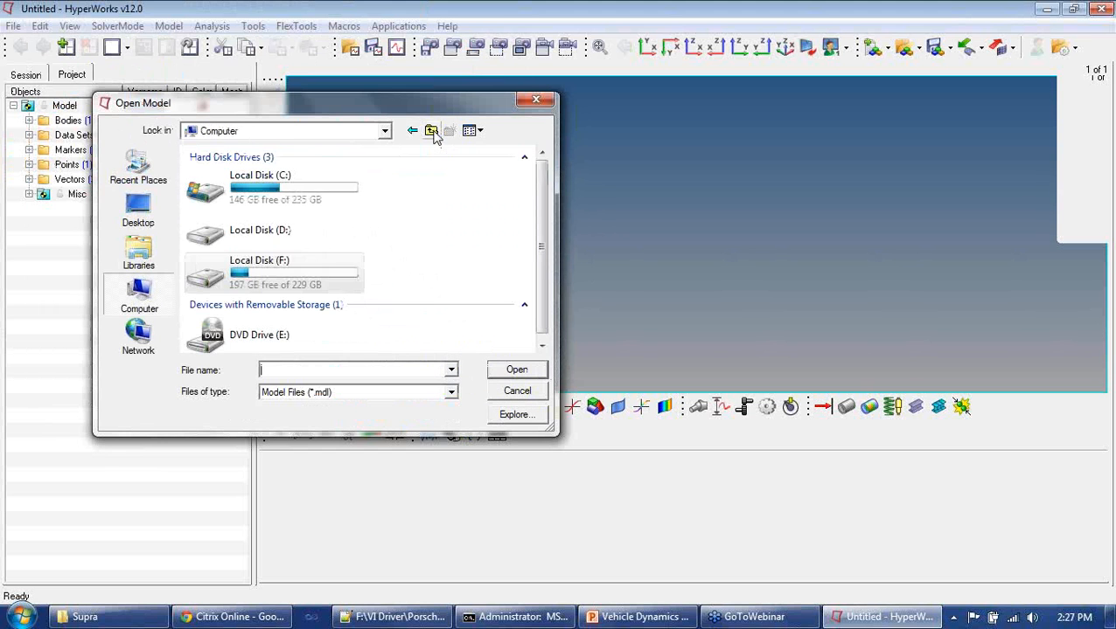
double_click(250, 278)
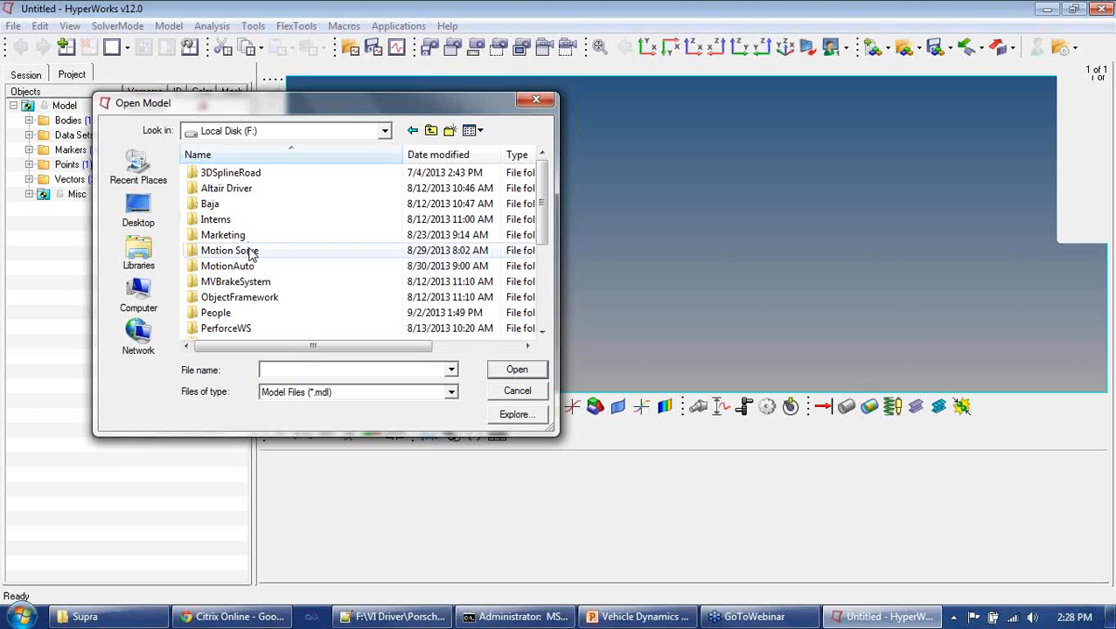
scroll(250, 254, "down", 3)
double_click(250, 254)
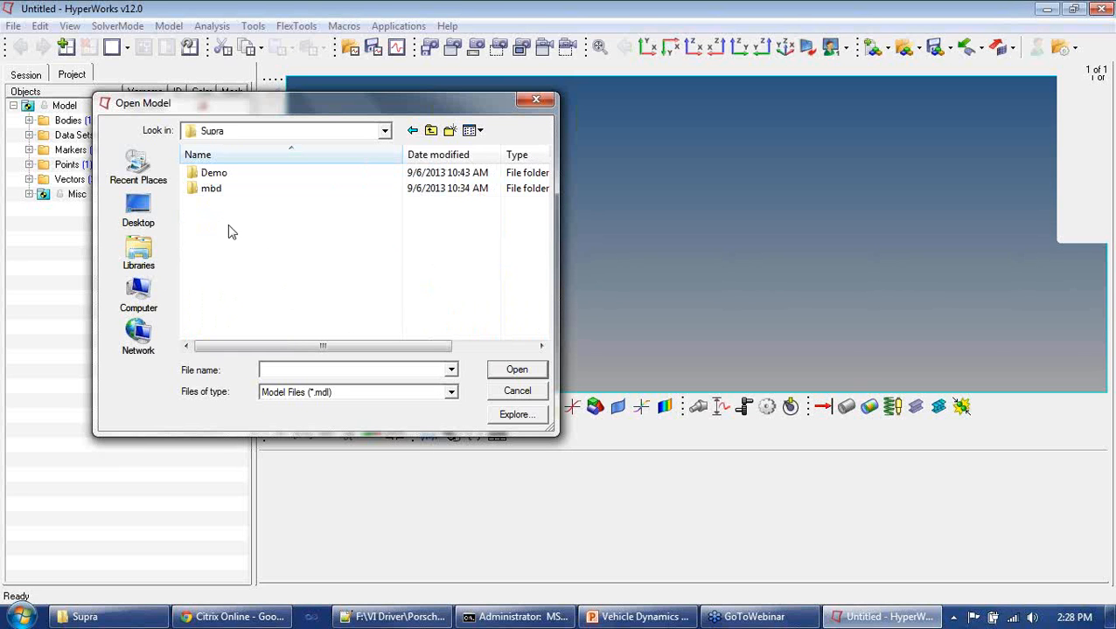
Browse through mbd and both Student Vehicle Library folders to Supra, and open the Supra complete models folder.
left_click(221, 192)
double_click(223, 195)
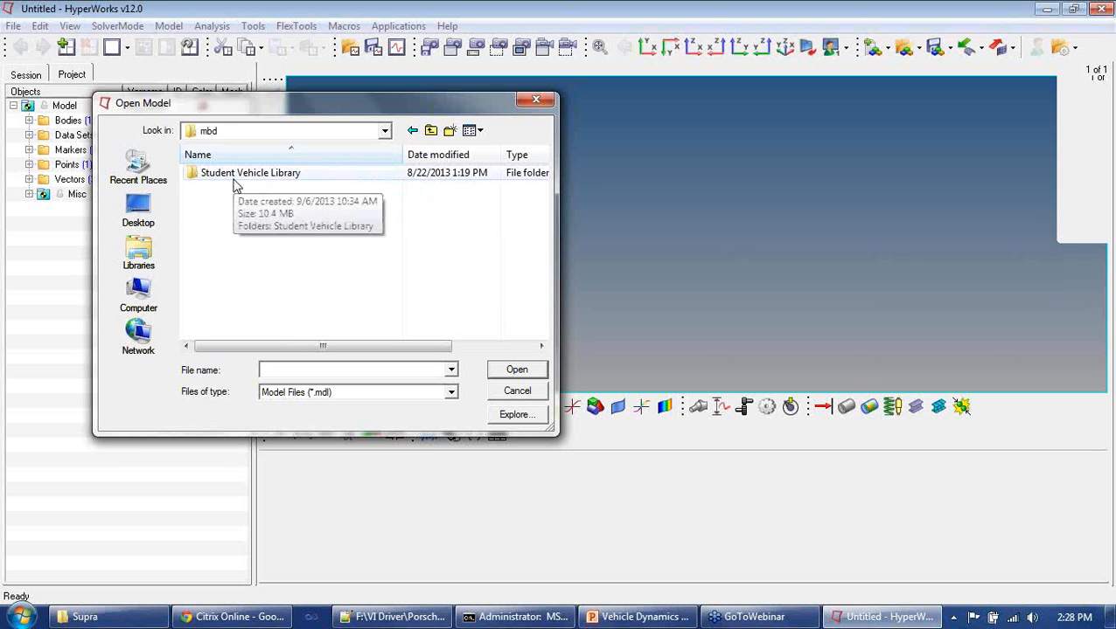
double_click(233, 179)
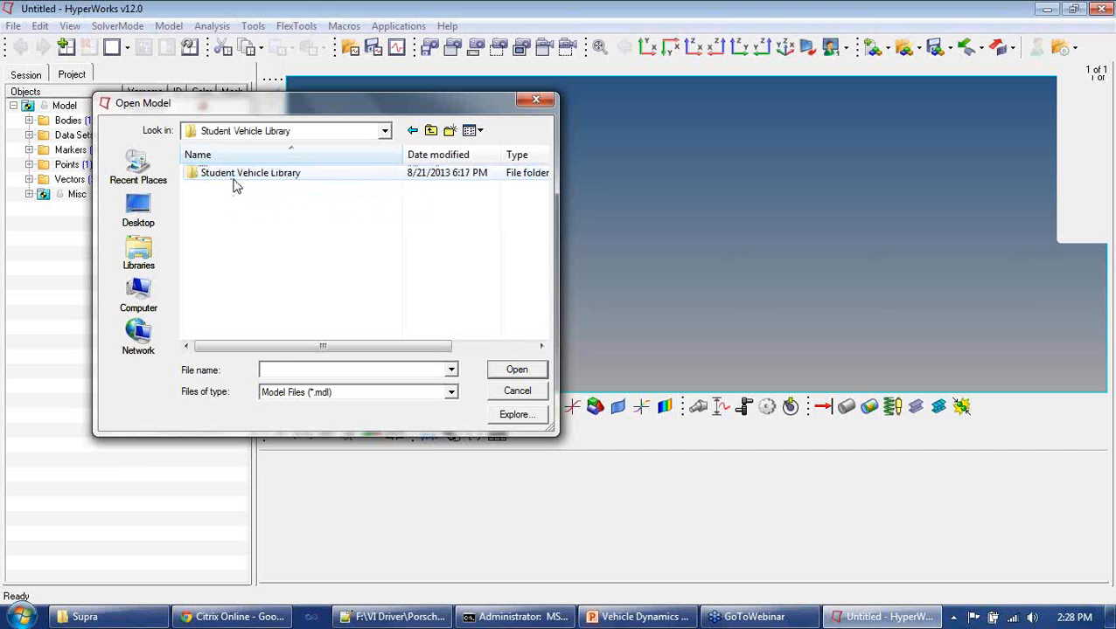
double_click(233, 179)
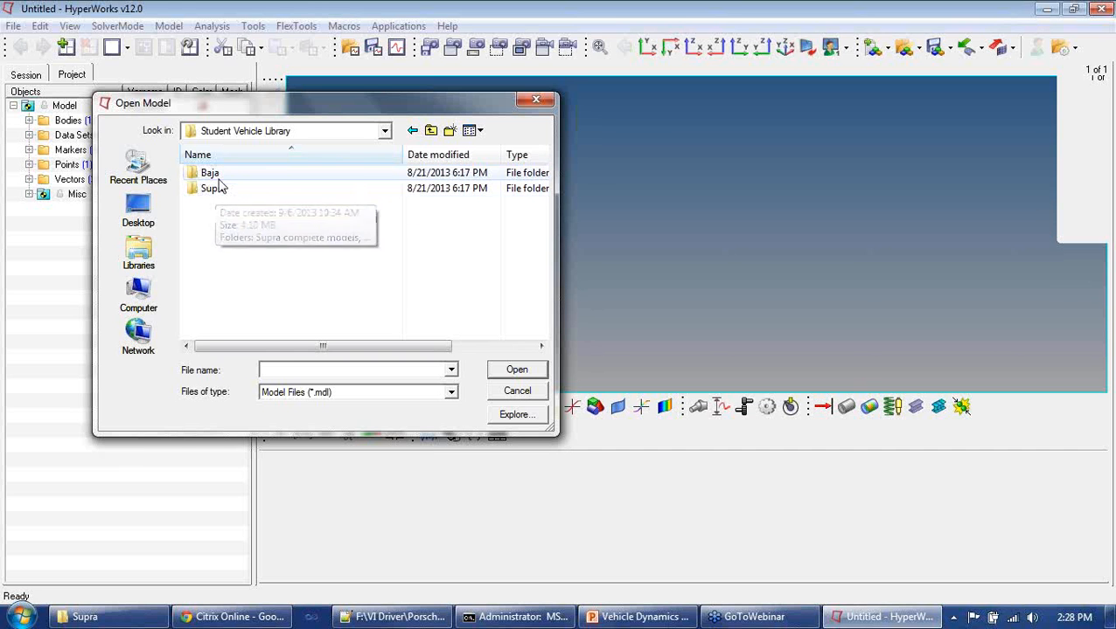
double_click(223, 199)
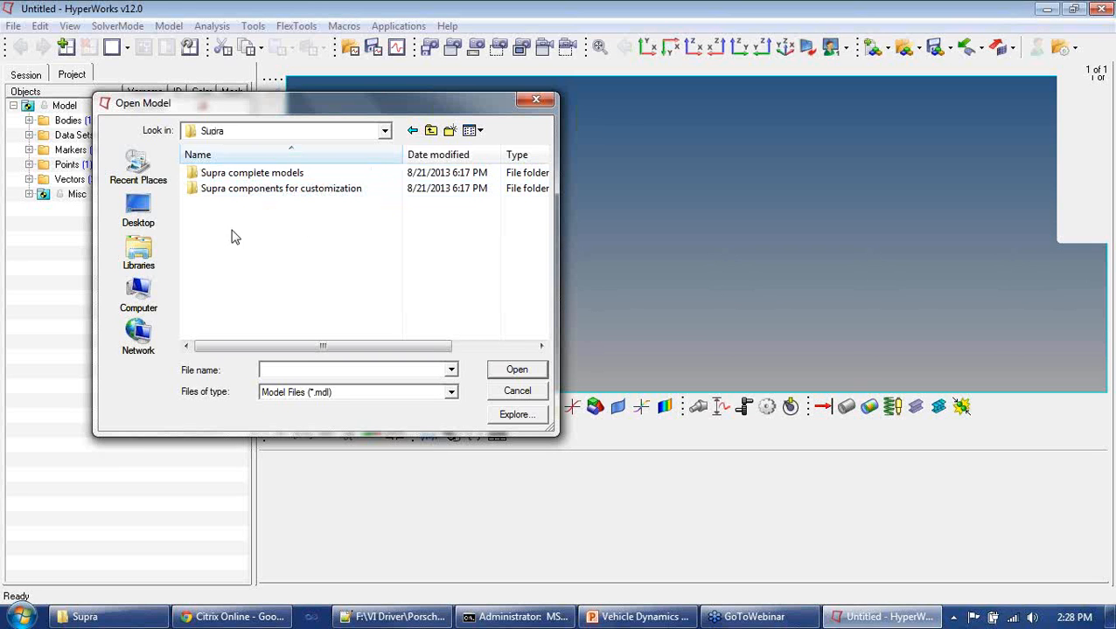
double_click(247, 174)
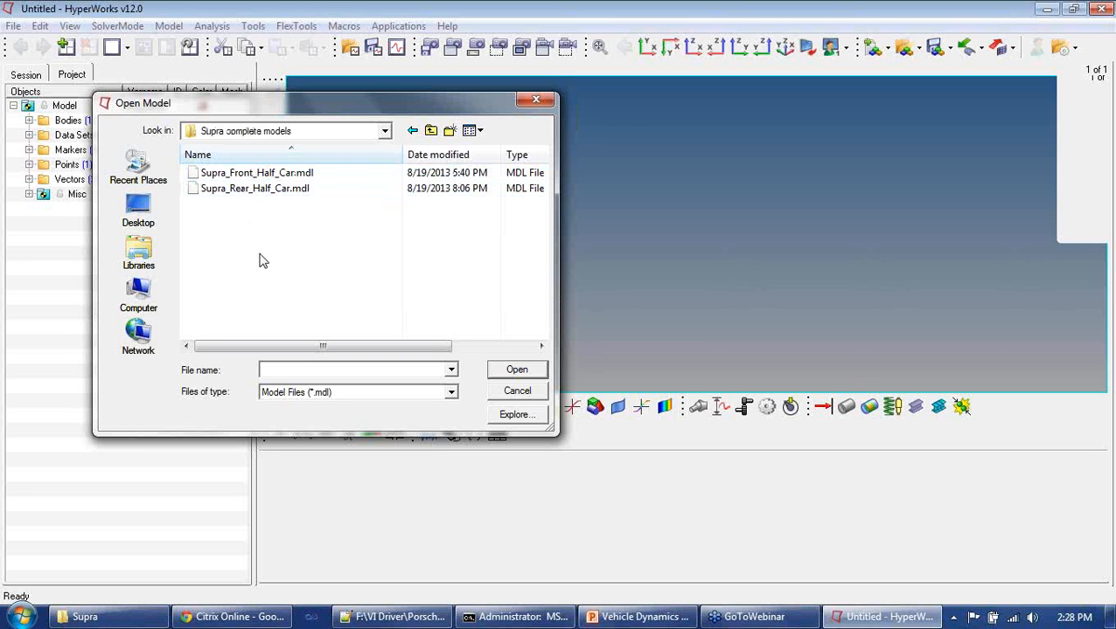
Open the Supra_Front_Half_Car.mdl model and clear the message log.
left_click(263, 190)
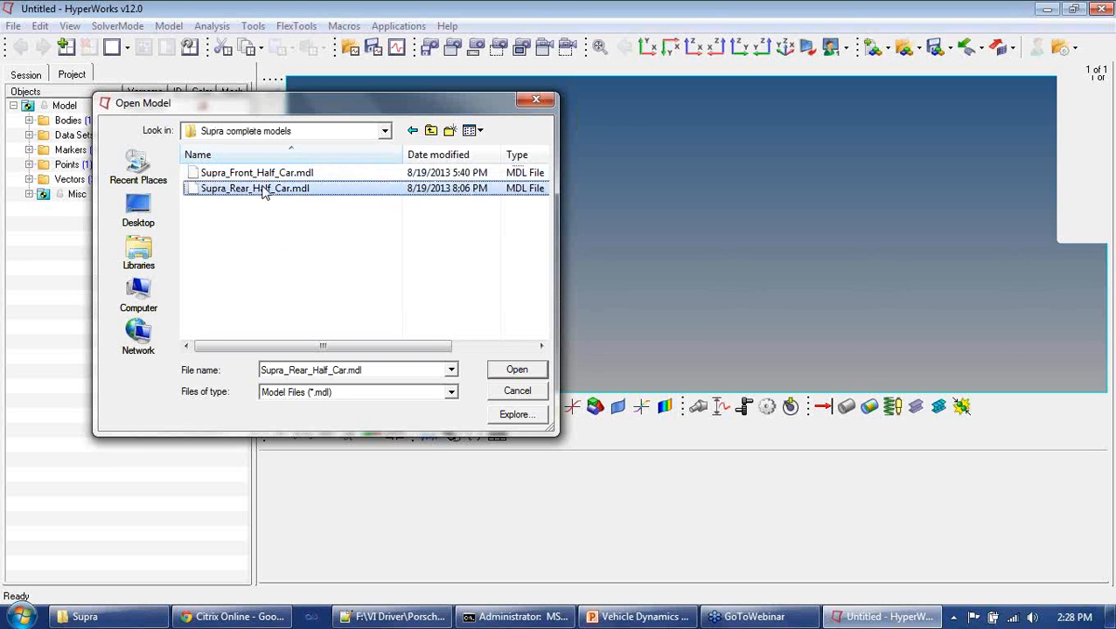
left_click(262, 174)
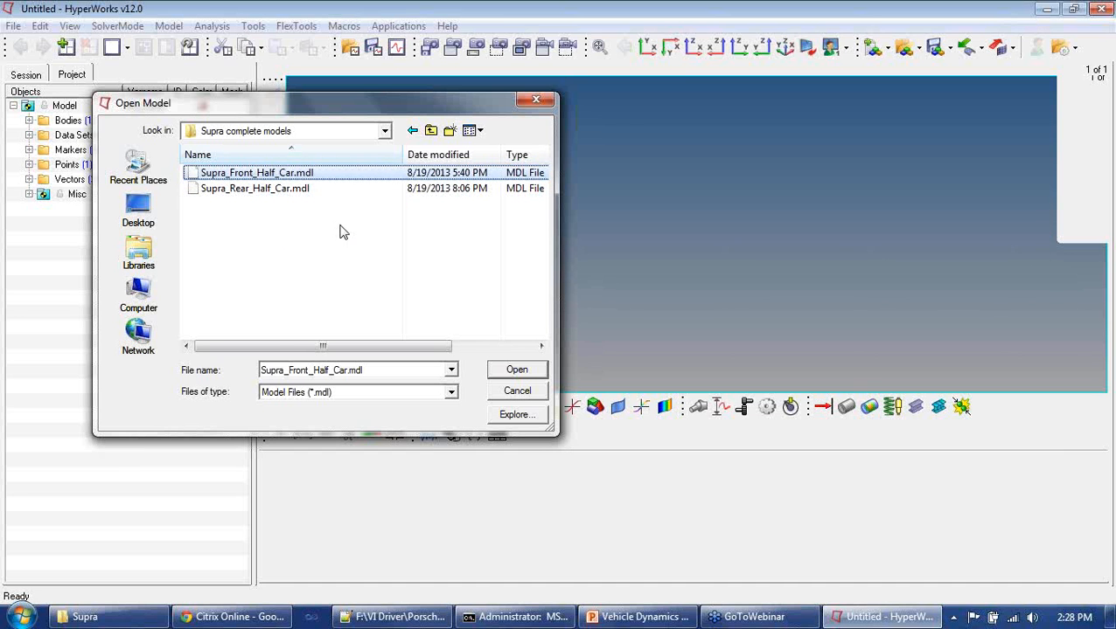
left_click(517, 371)
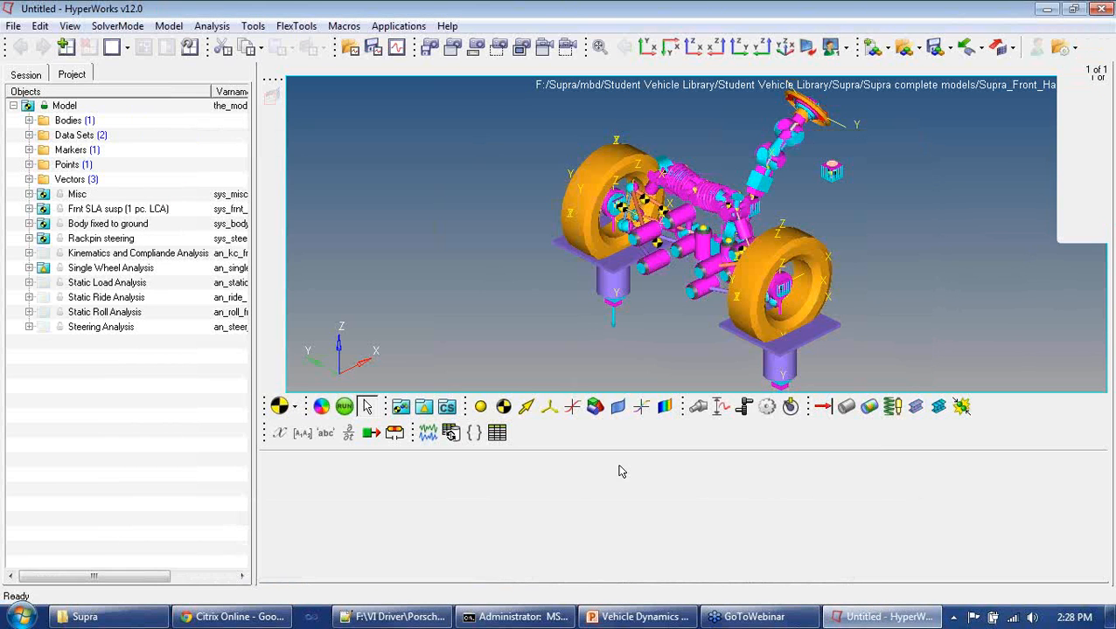
left_click(841, 622)
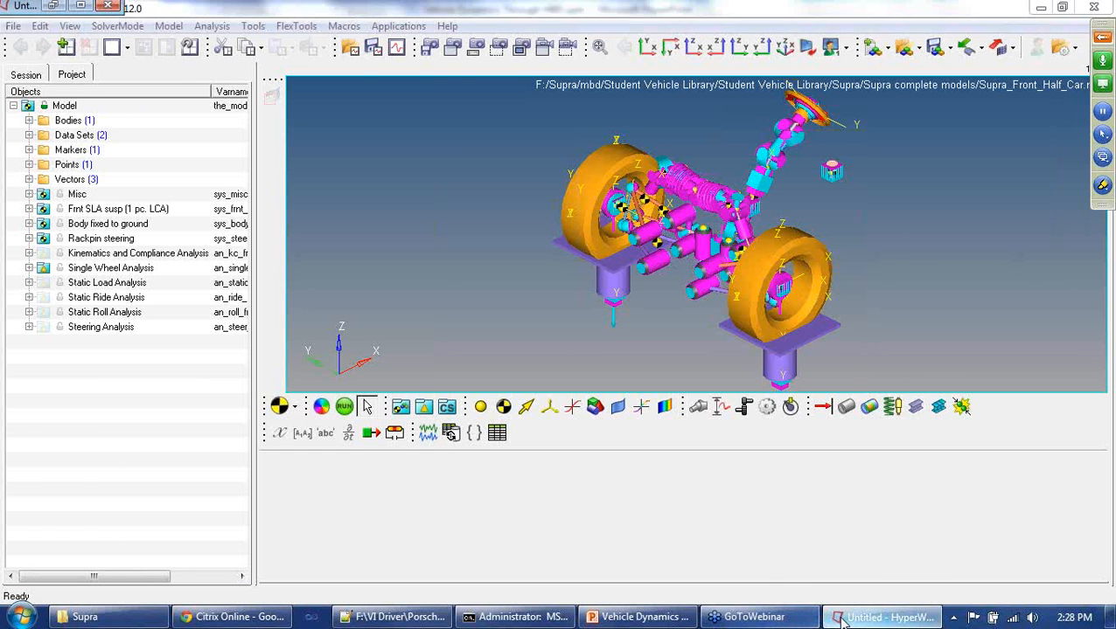
left_click(841, 619)
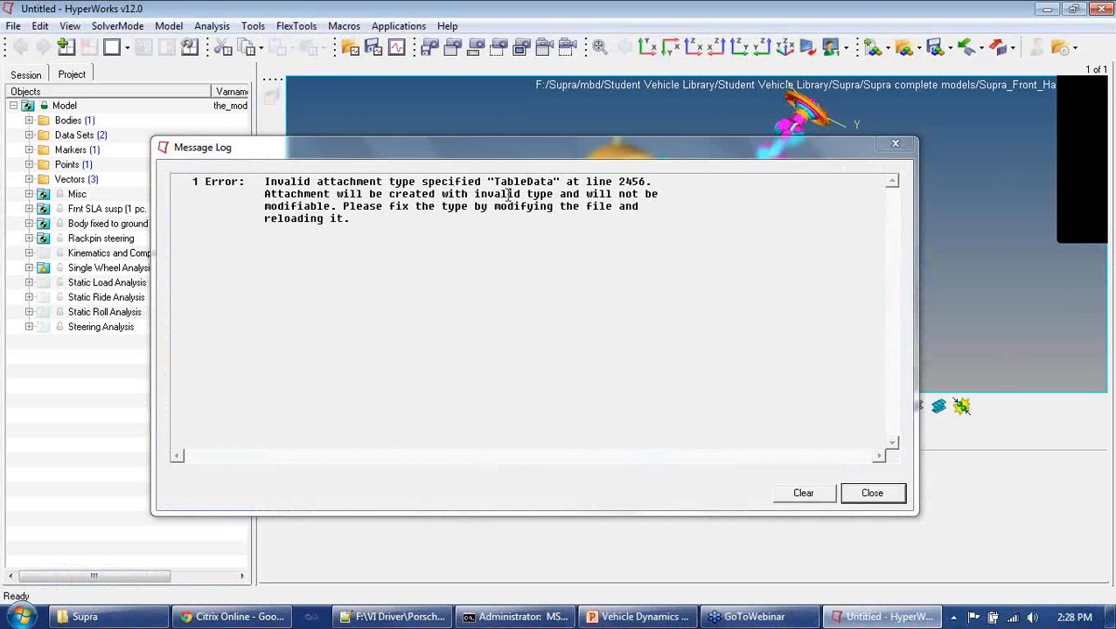
left_click(803, 493)
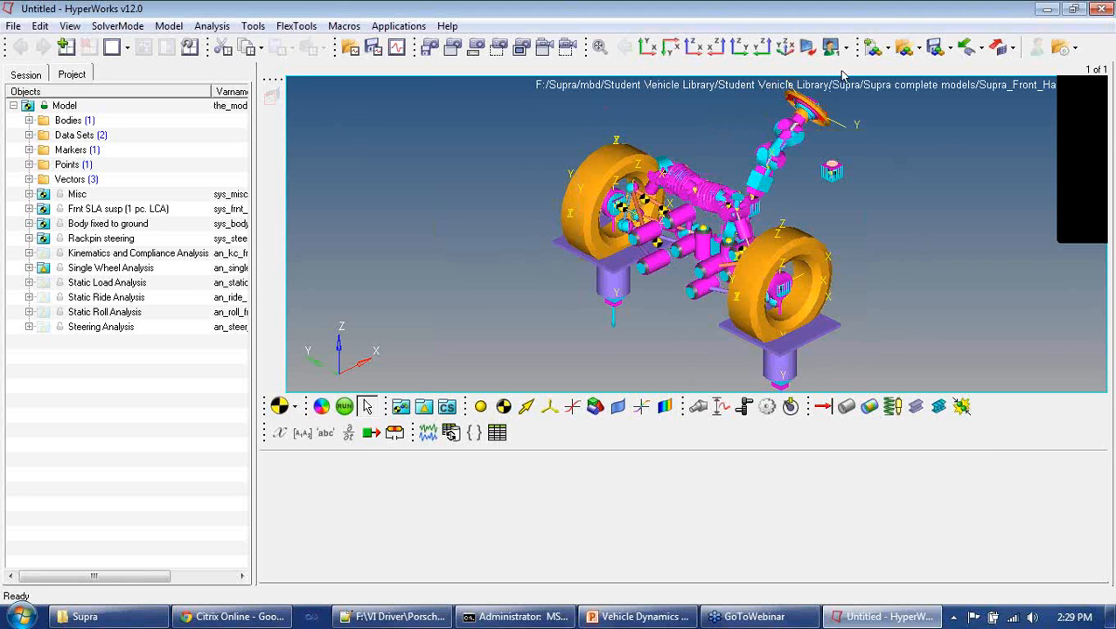
Circle the standard view tools with the webinar drawing pen, and erase the marking.
left_click(1110, 191)
left_click(959, 225)
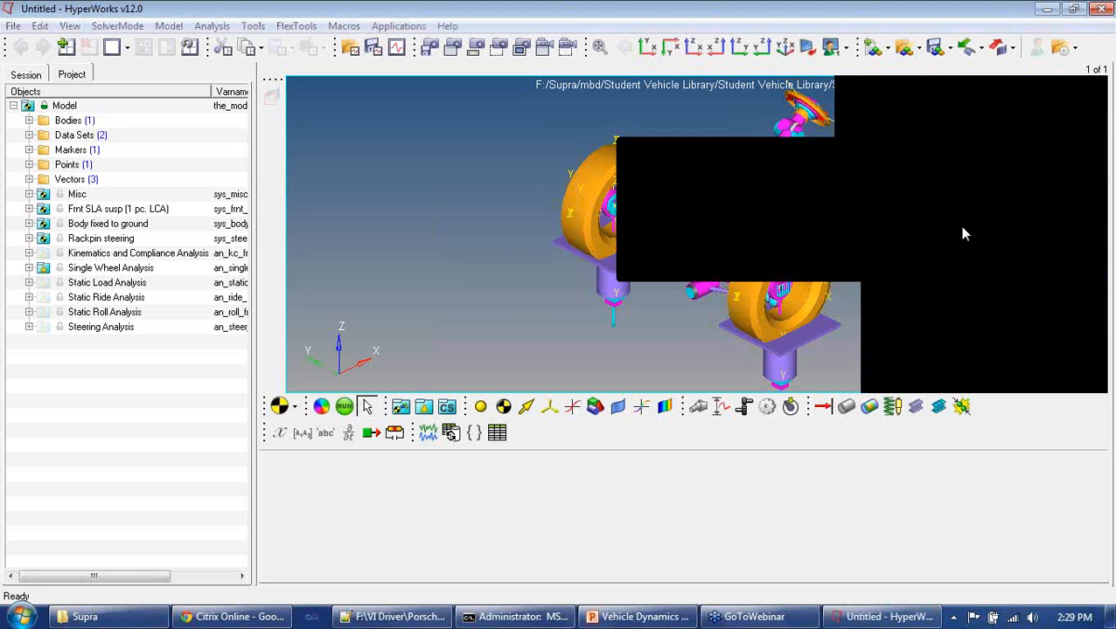
mouse_move(662, 24)
left_mouse_down()
mouse_move(652, 69)
mouse_move(871, 20)
mouse_move(664, 22)
left_mouse_up()
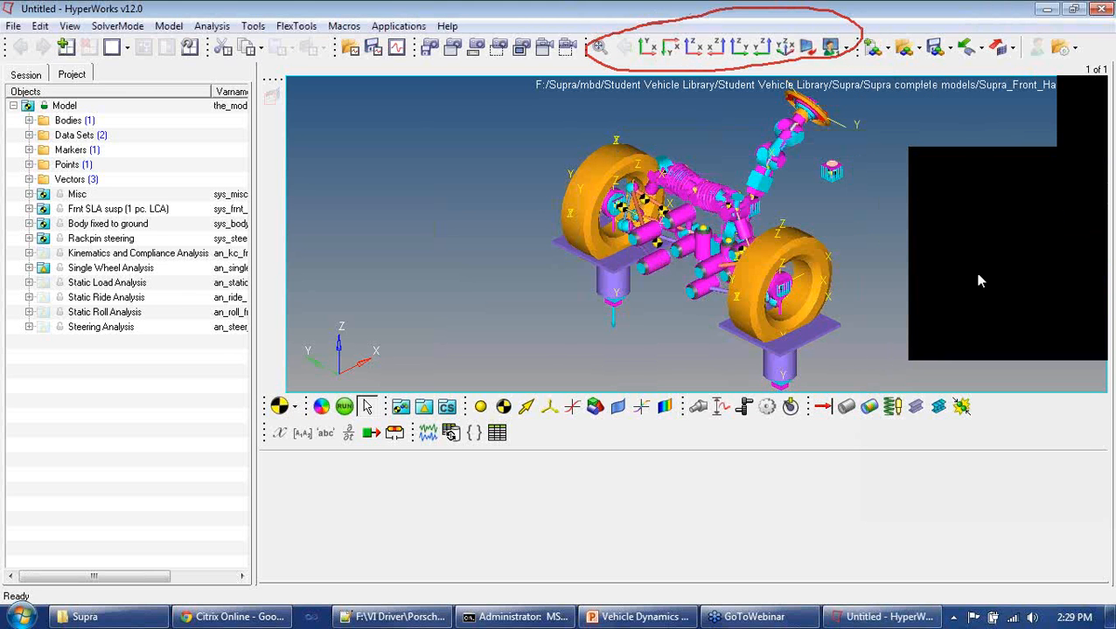
left_click(979, 287)
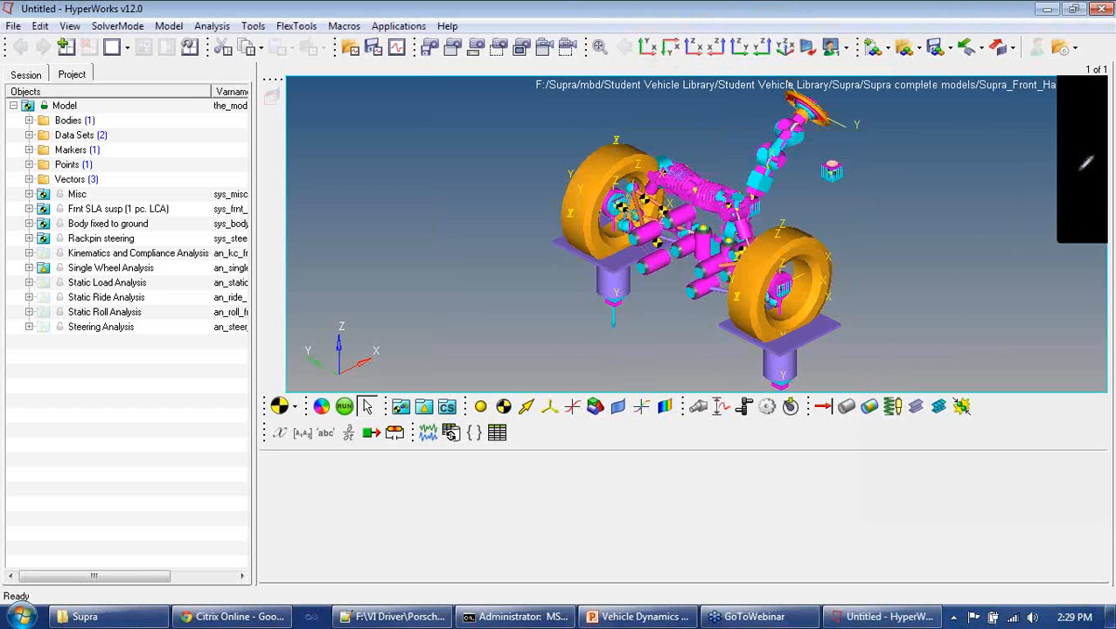
left_click(1108, 190)
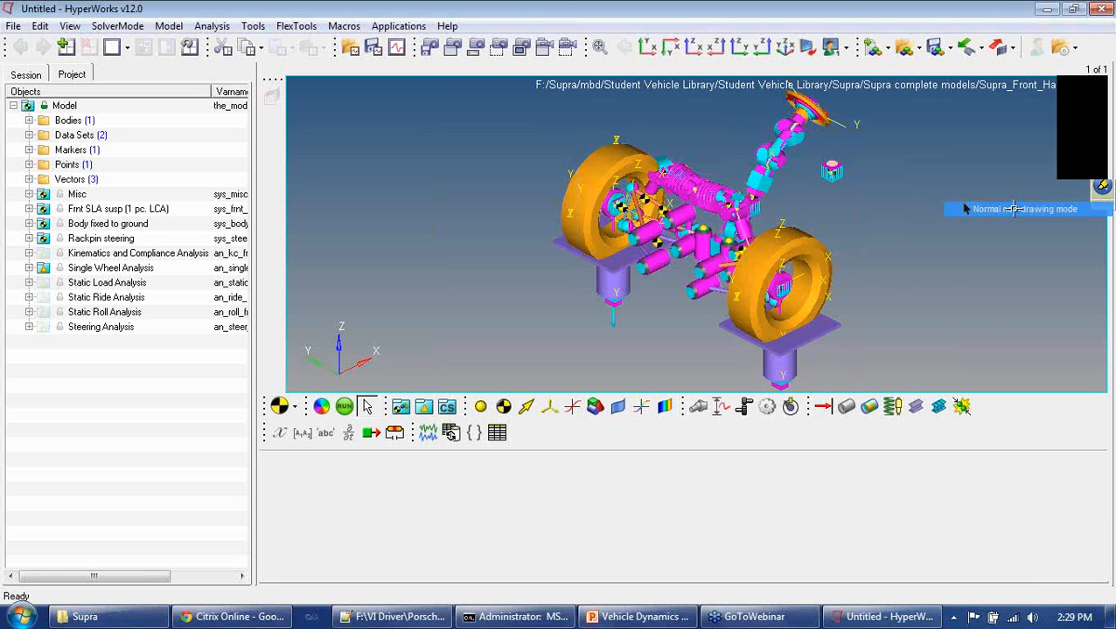
View the front half car model in the XY, XZ and YZ plane orientations in turn.
left_click(647, 46)
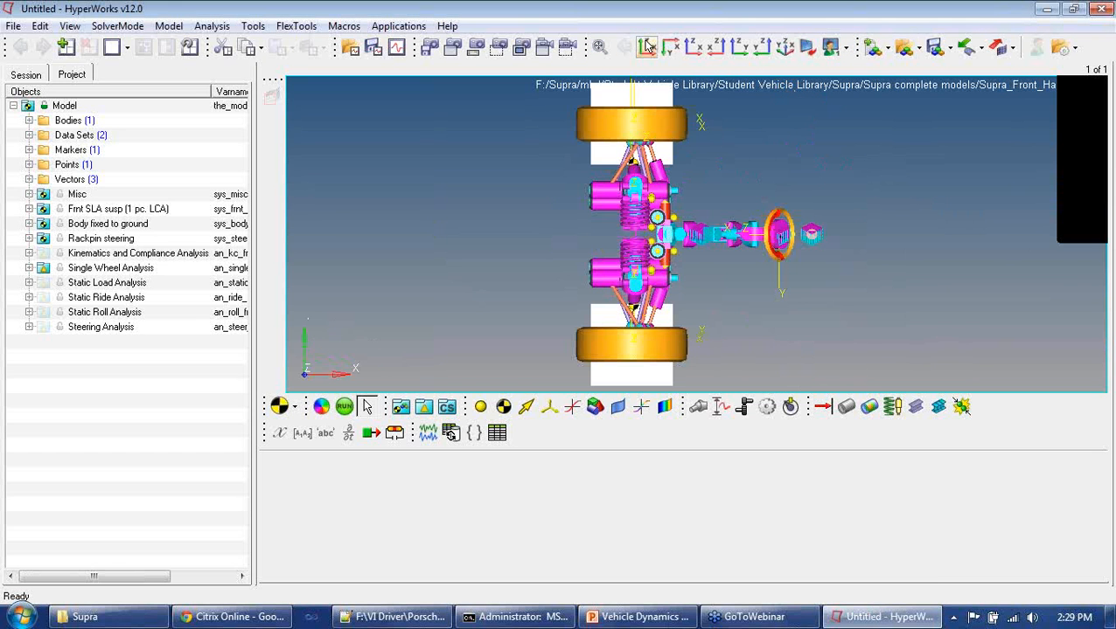
left_click(692, 46)
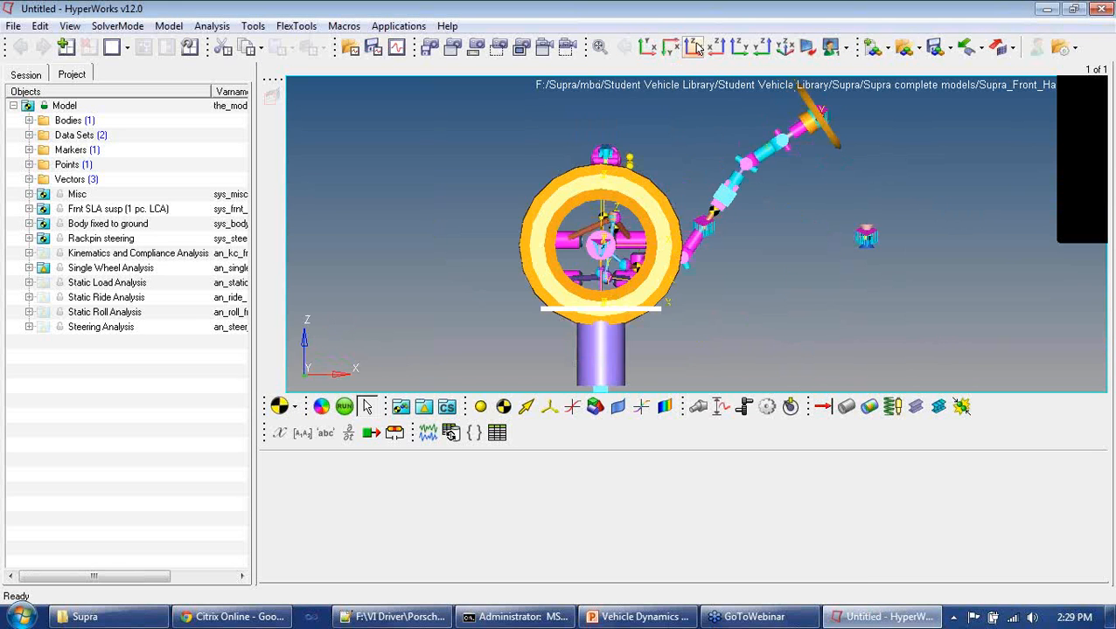
left_click(745, 48)
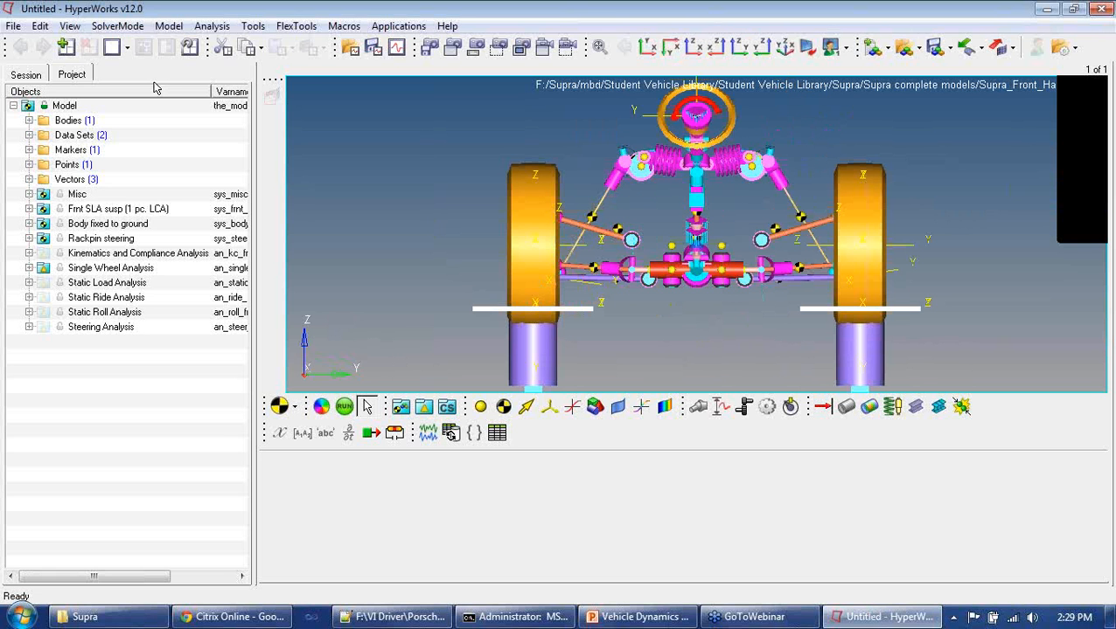
Hide all implicit graphics in the Implicit Graphics Settings so only the component geometry is displayed.
left_click(121, 26)
left_click(161, 95)
left_click(284, 178)
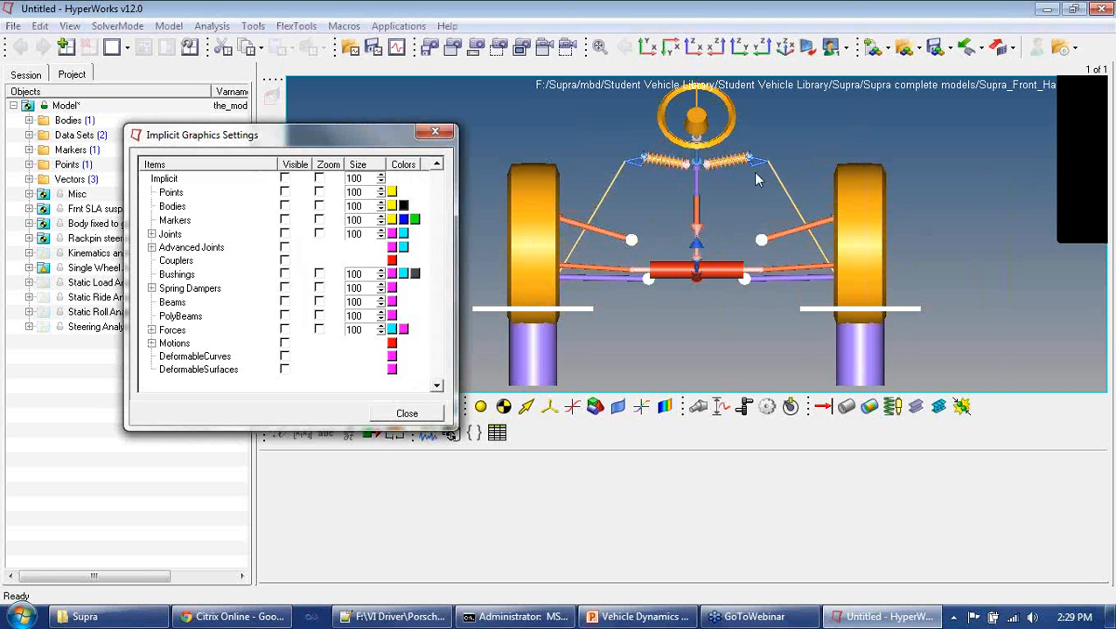
left_click(435, 132)
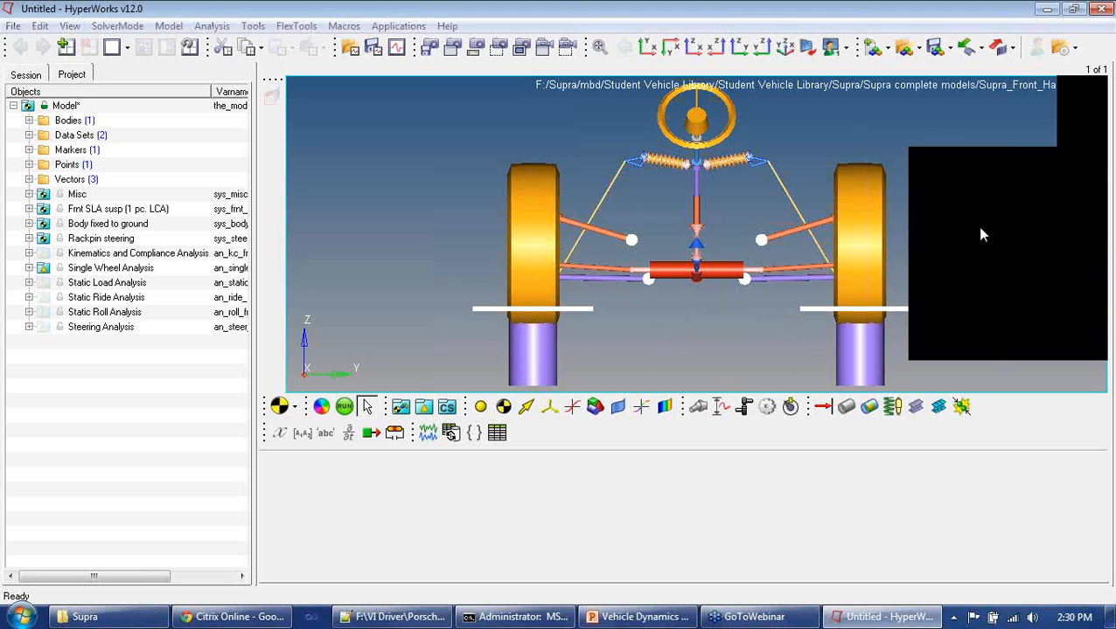
Draw red arrows from the left wheel stand along the pushrod to the spring with the webinar pen, and erase them.
right_click(981, 235)
left_click(969, 217)
mouse_move(521, 383)
left_mouse_down()
mouse_move(521, 284)
mouse_move(537, 303)
left_mouse_up()
mouse_move(601, 211)
left_mouse_down()
mouse_move(616, 178)
mouse_move(627, 208)
left_mouse_up()
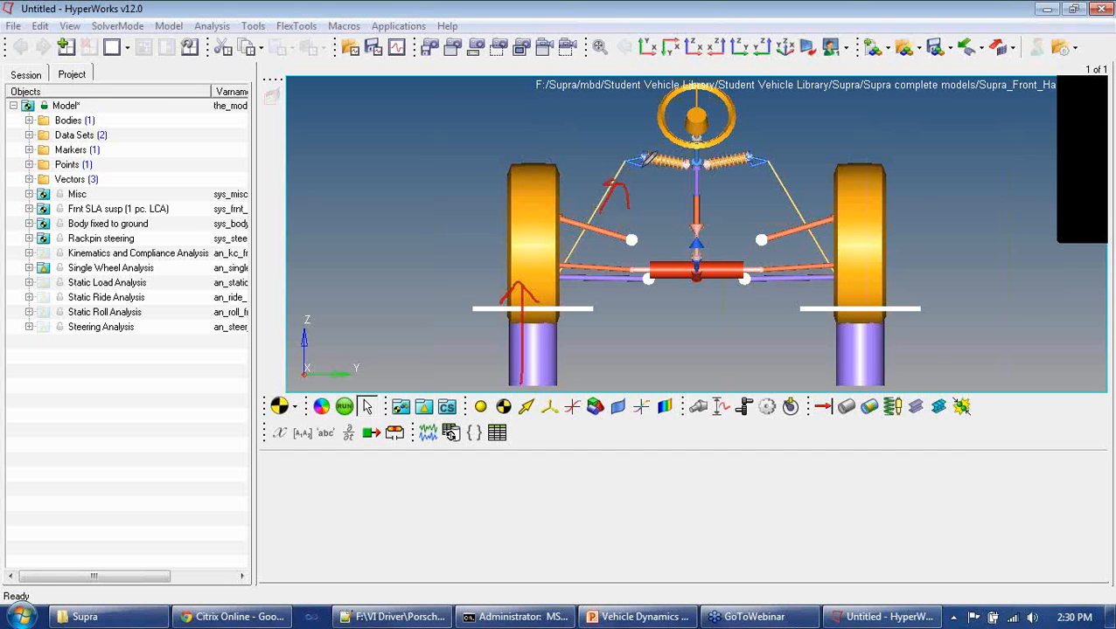
mouse_move(645, 162)
left_mouse_down()
mouse_move(633, 172)
mouse_move(640, 179)
mouse_move(652, 170)
mouse_move(643, 143)
mouse_move(683, 157)
mouse_move(665, 162)
left_mouse_up()
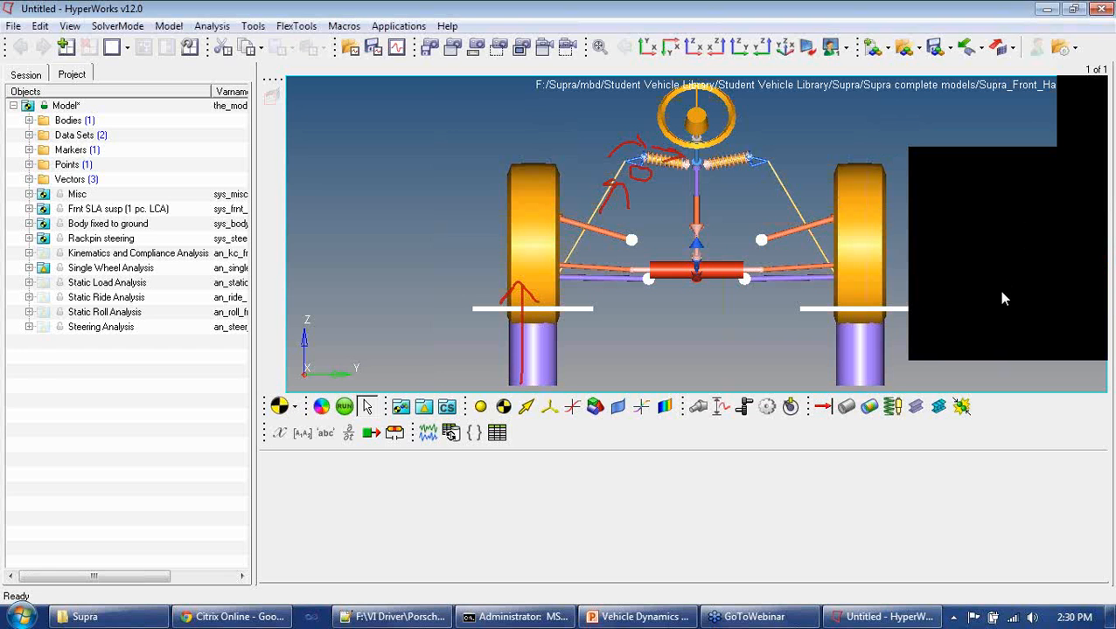
left_click(999, 295)
Draw a blue stroke across the left wheel with the webinar pen, erase it and return to normal non-drawing mode.
left_click(1098, 190)
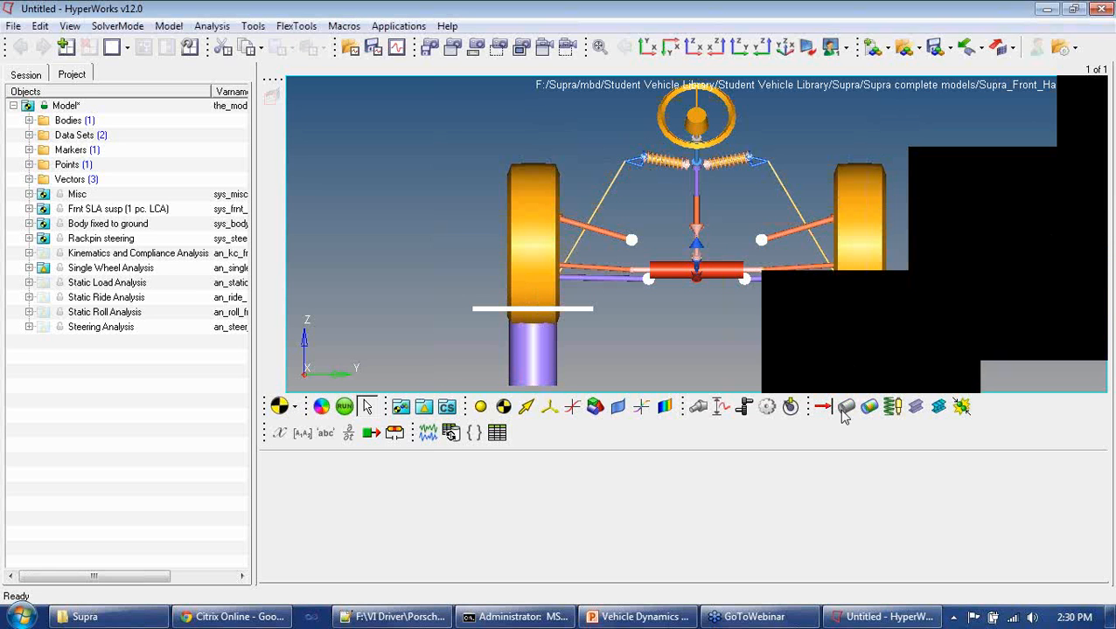
left_click_drag(465, 202, 604, 240)
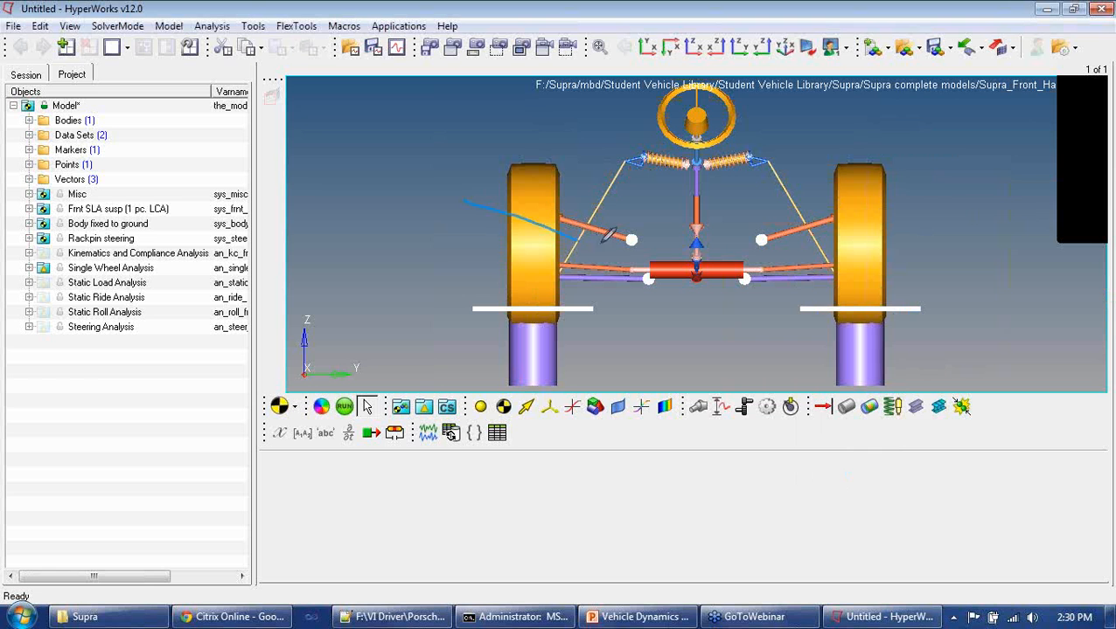
left_click(981, 289)
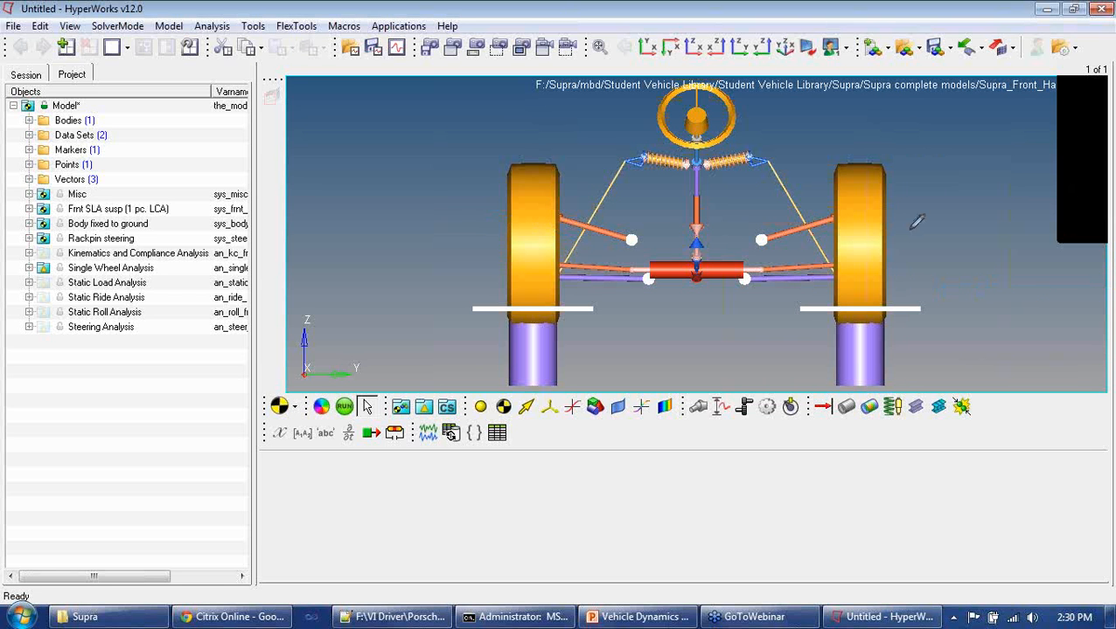
left_click(1103, 191)
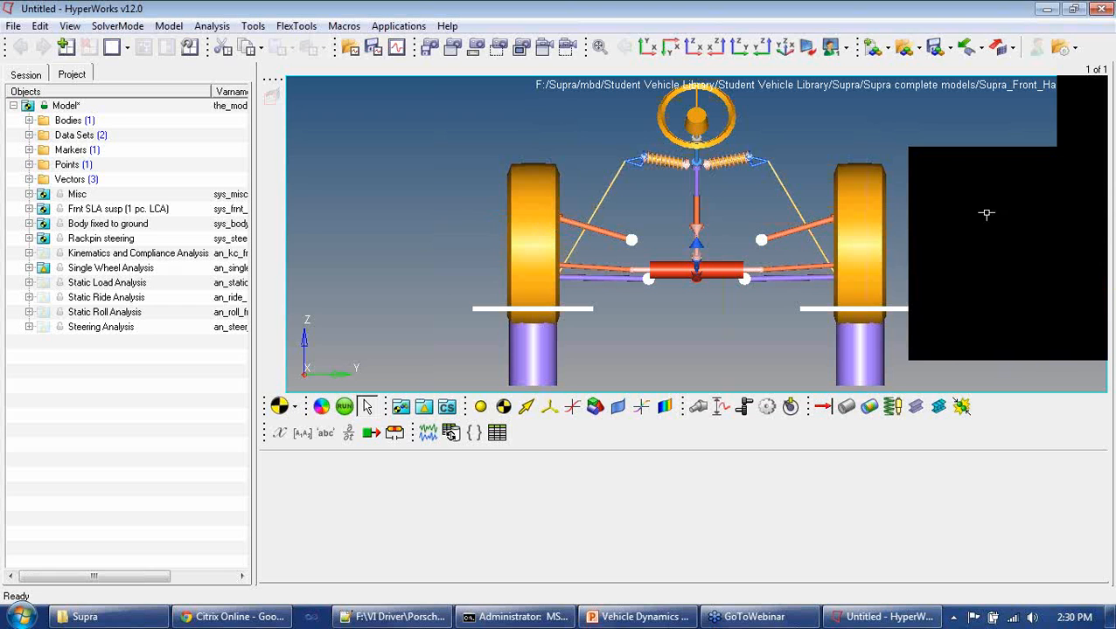
left_click(986, 214)
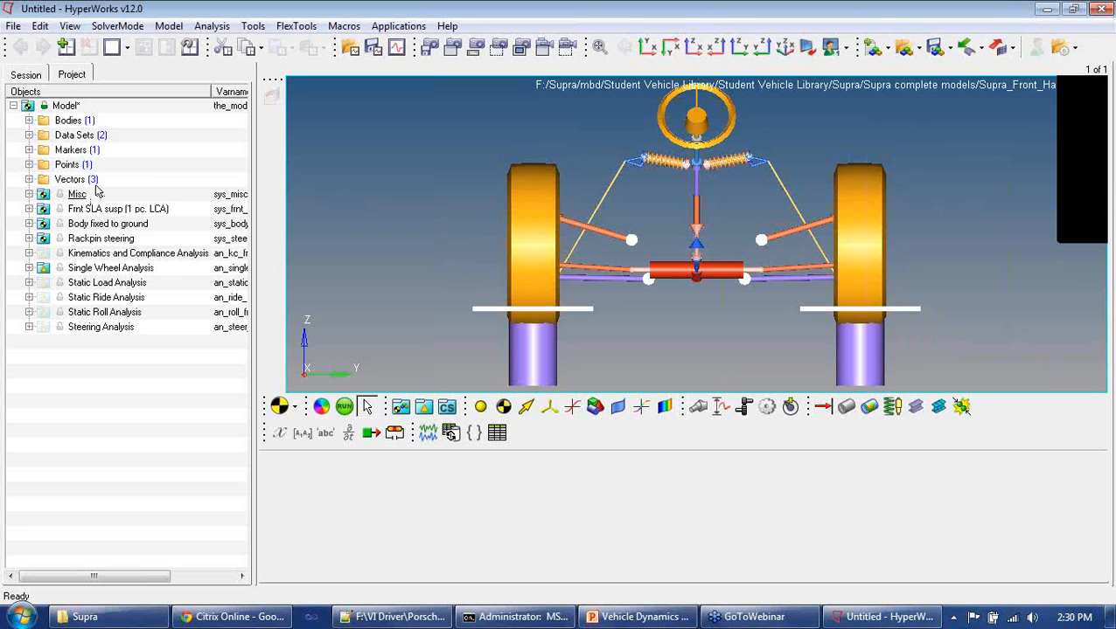
Point out the subsystems in the model tree with the webinar spotlight, erase all drawings and return to normal non-drawing mode.
left_click(1104, 190)
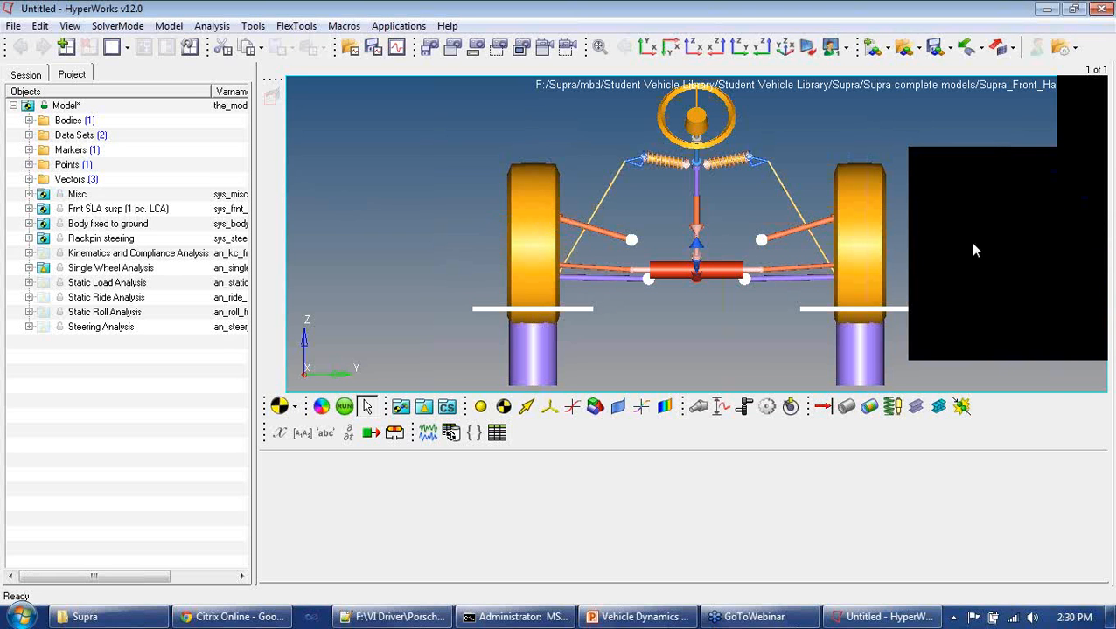
left_click(972, 247)
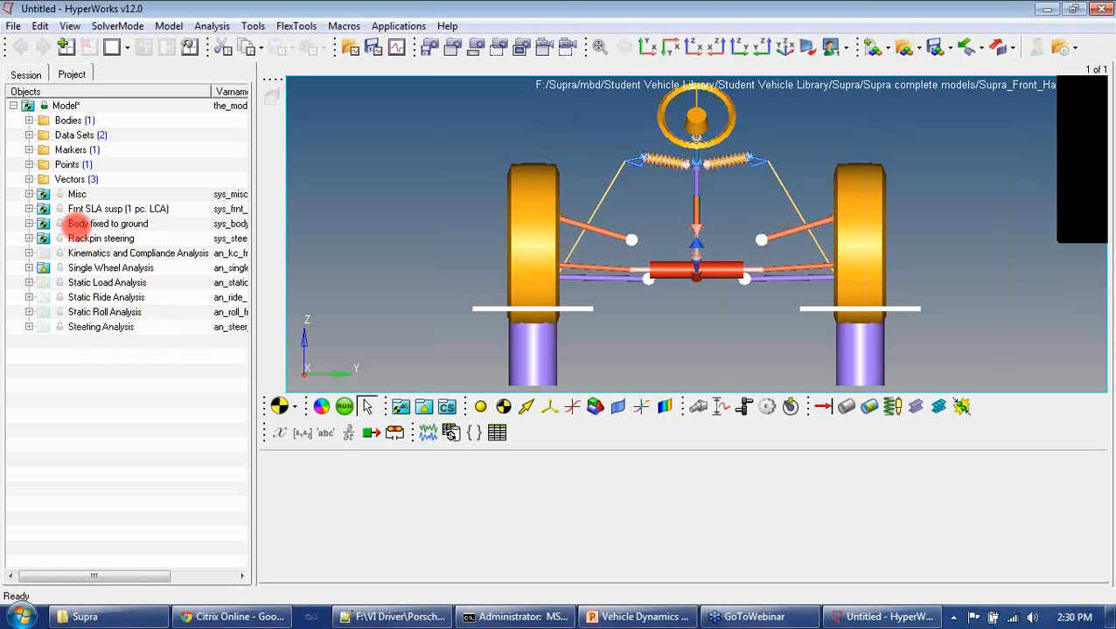
left_click(1103, 190)
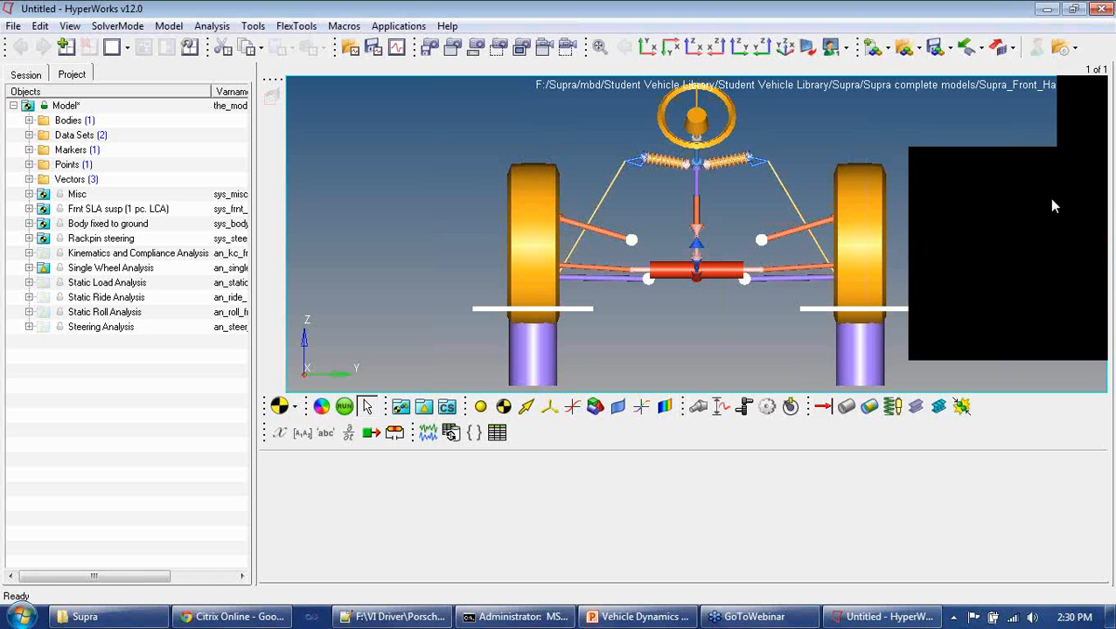
left_click(1017, 298)
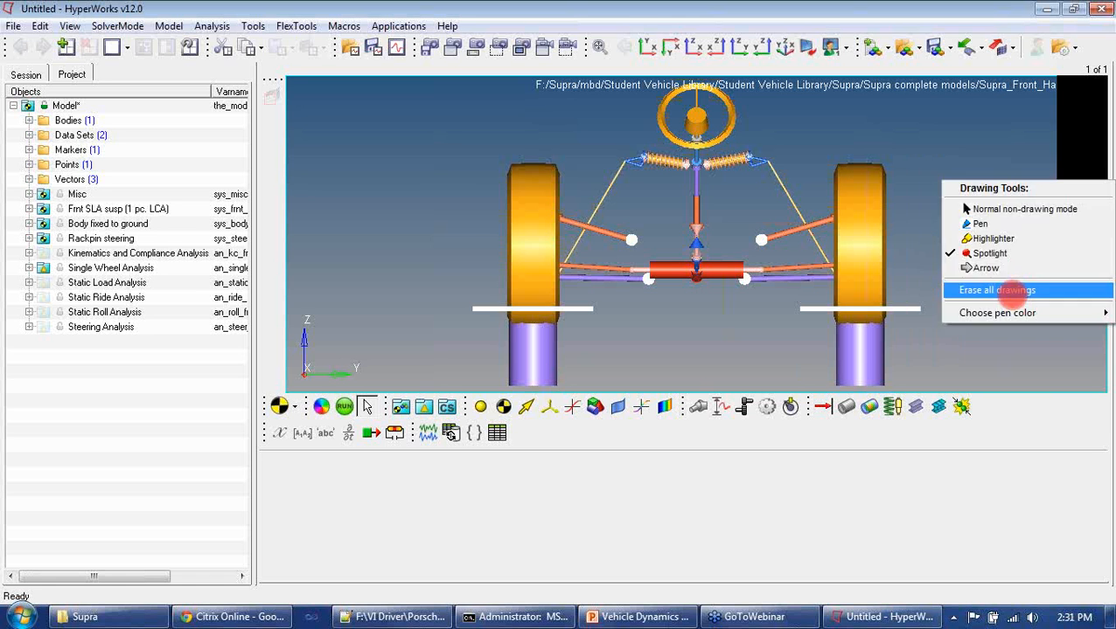
left_click(1105, 192)
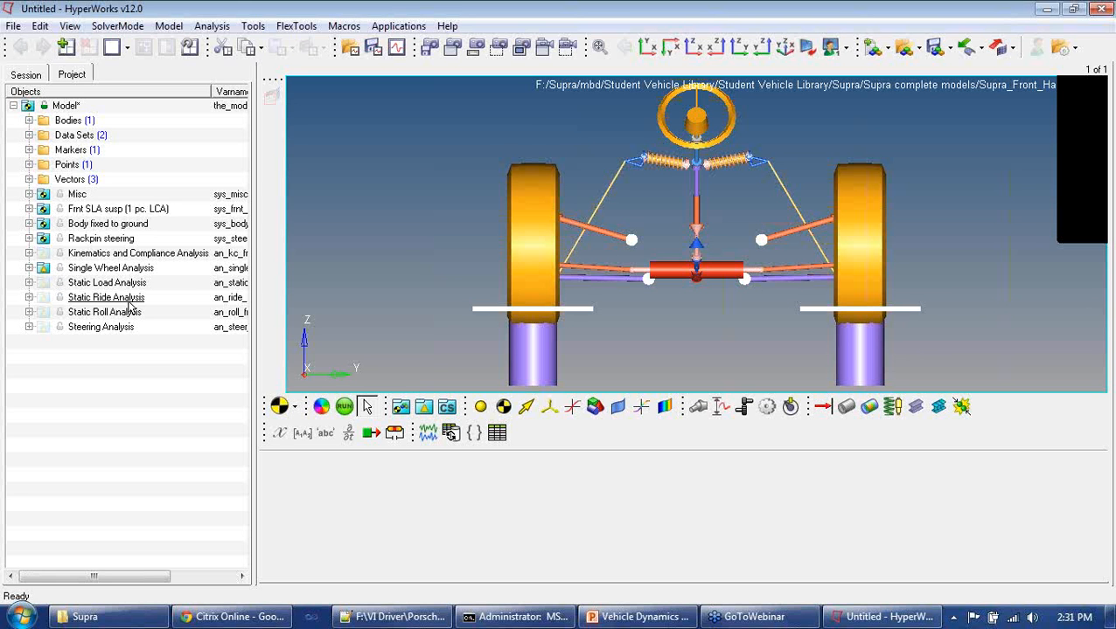
Activate the Static Ride Analysis in the model tree and widen the tree so the variable names are readable.
left_click(83, 299)
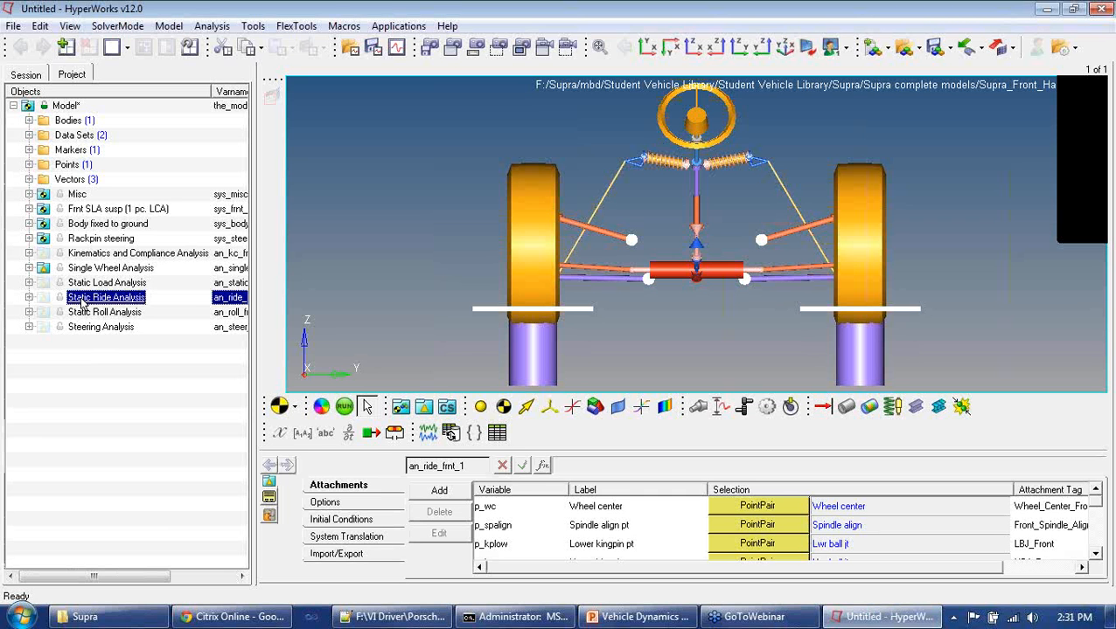
right_click(83, 301)
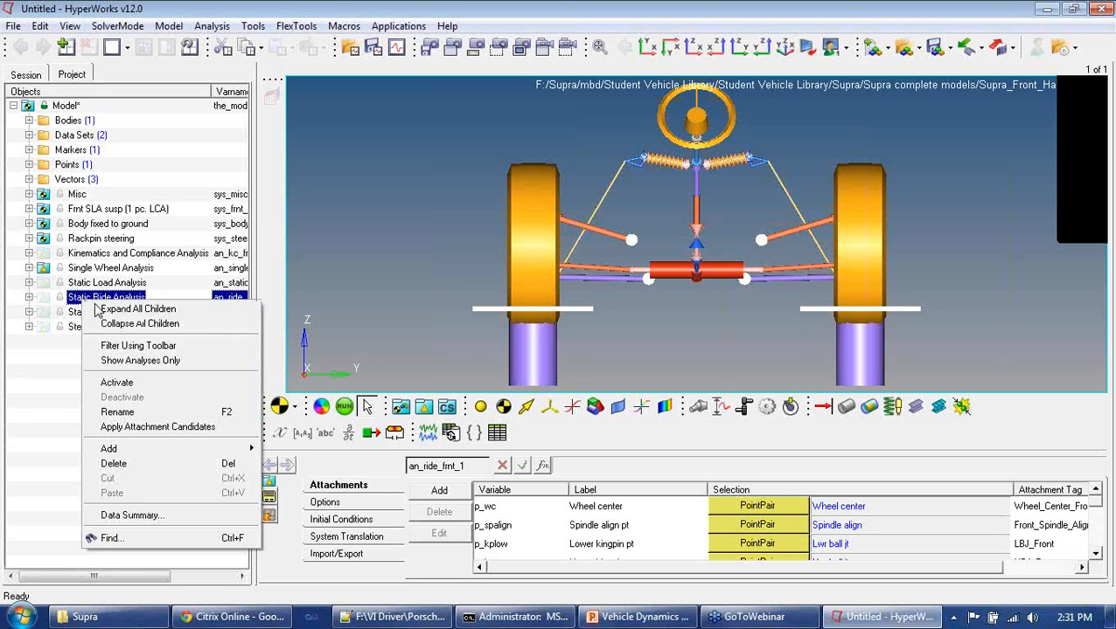
left_click(122, 383)
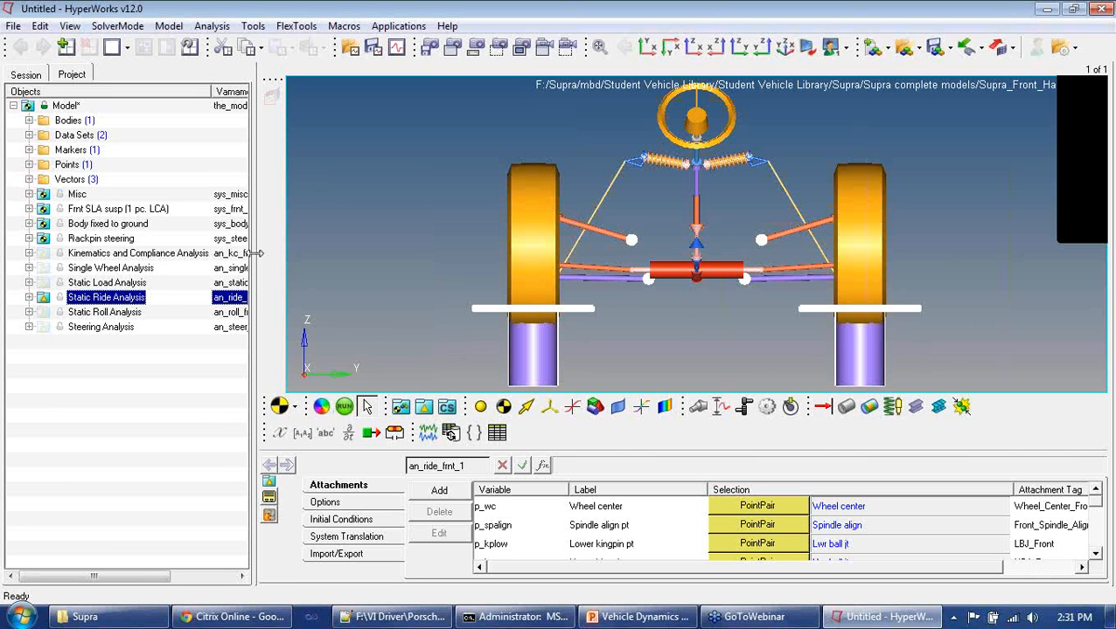
left_click_drag(254, 252, 278, 258)
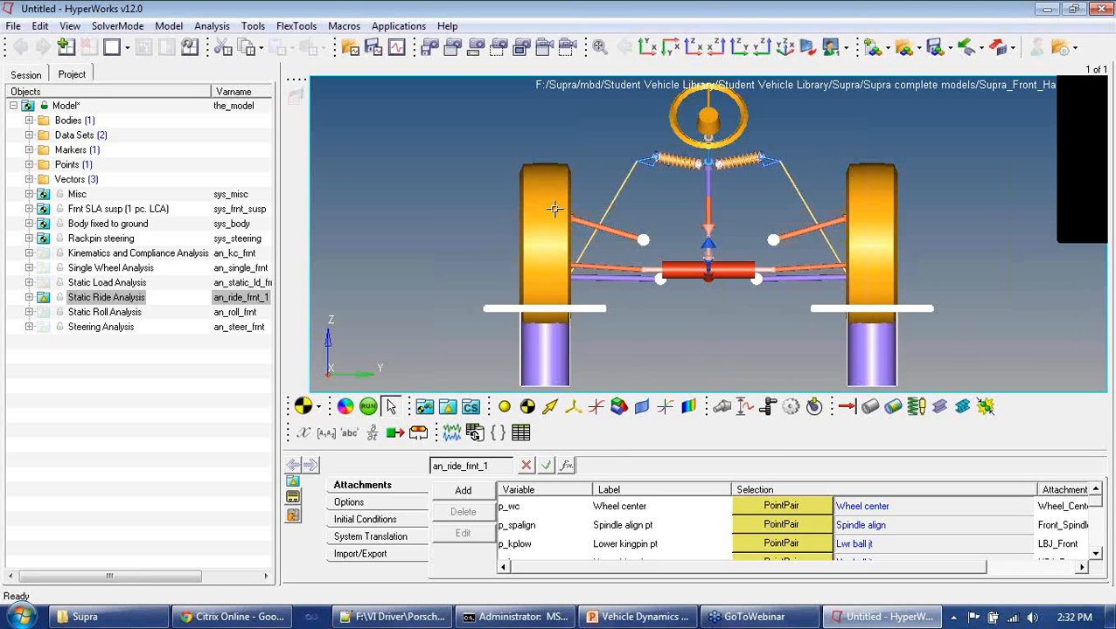
Open the Vehicle Input Parameters Front data set of the Frnt SLA susp system, accepting the Windows 7 Basic color scheme on the way.
left_click(28, 209)
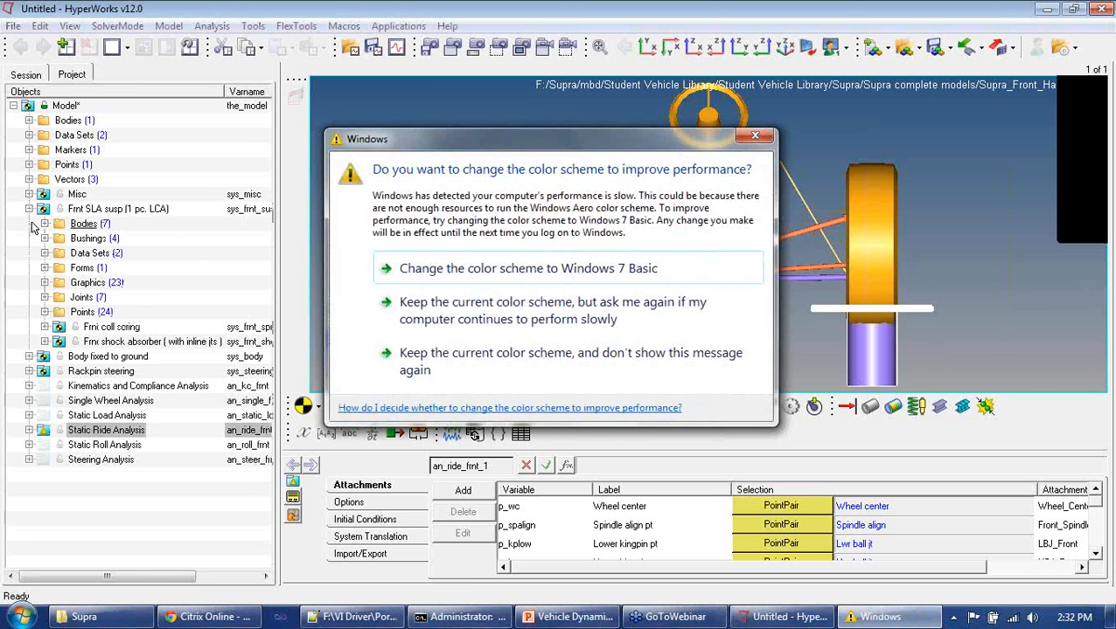
left_click(501, 278)
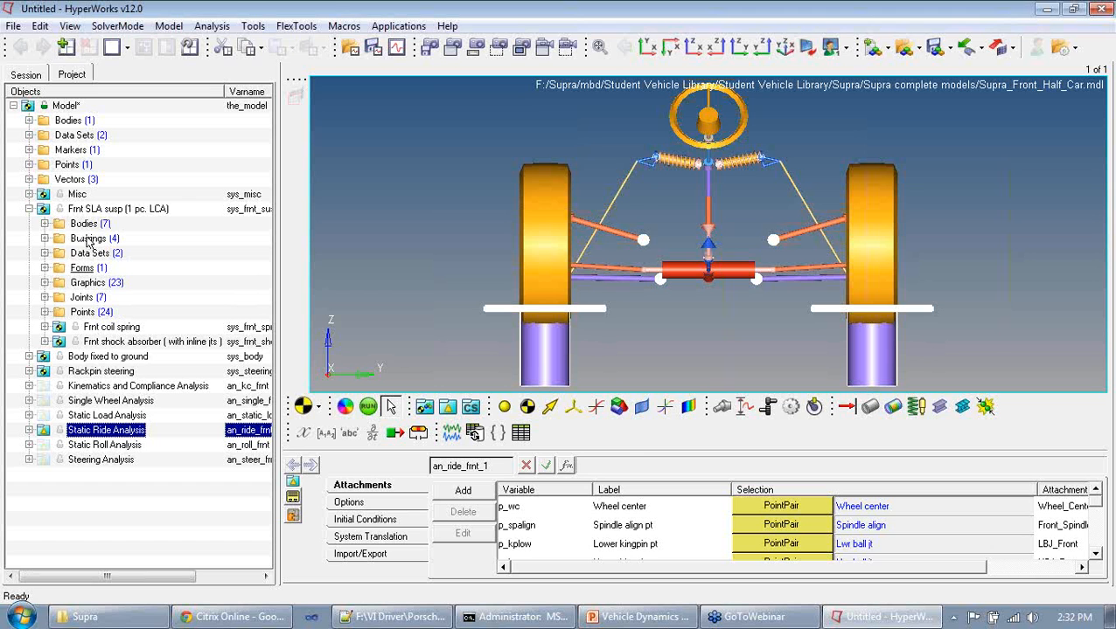
left_click(45, 254)
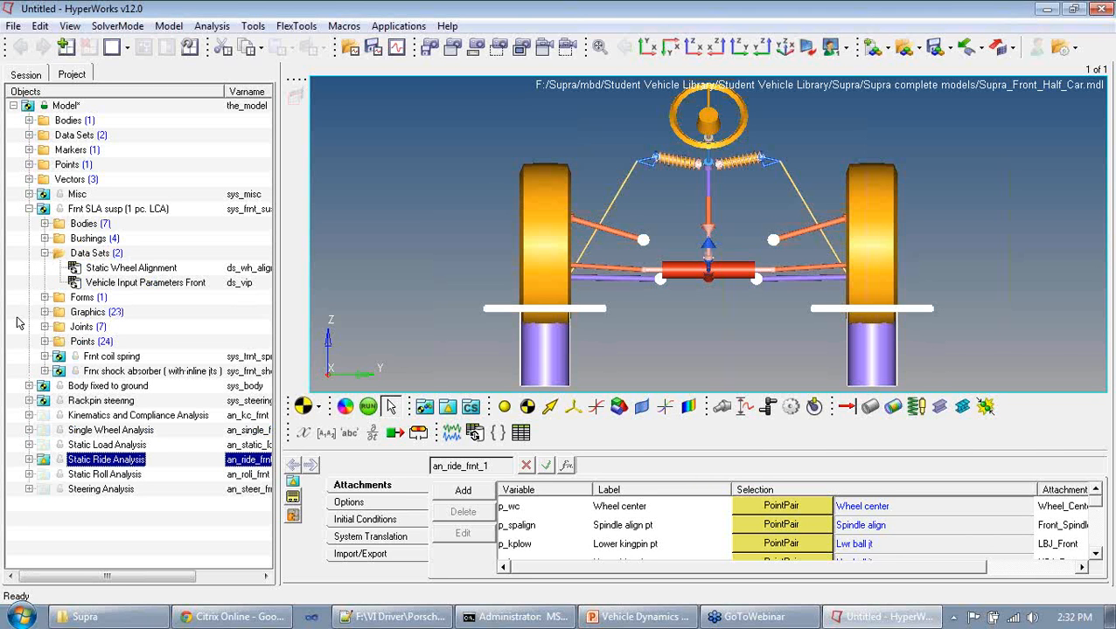
left_click(112, 285)
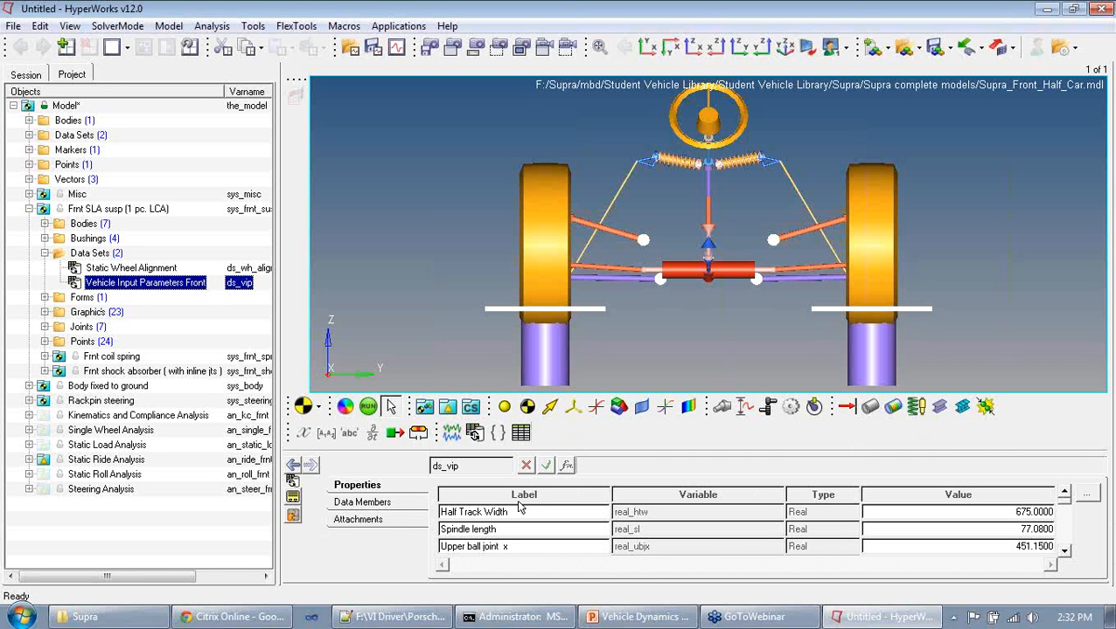
Browse the front vehicle input parameters and open them in the full Dataset Property Data table, enlarged to show more rows.
left_click(1063, 552)
left_click(1063, 553)
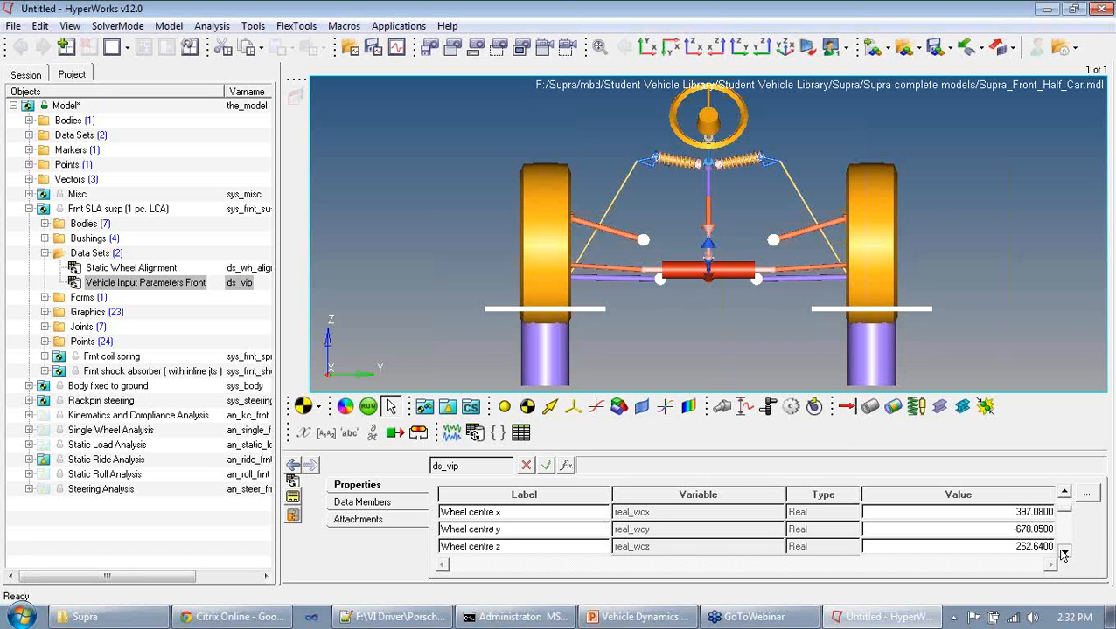
left_click(1064, 493)
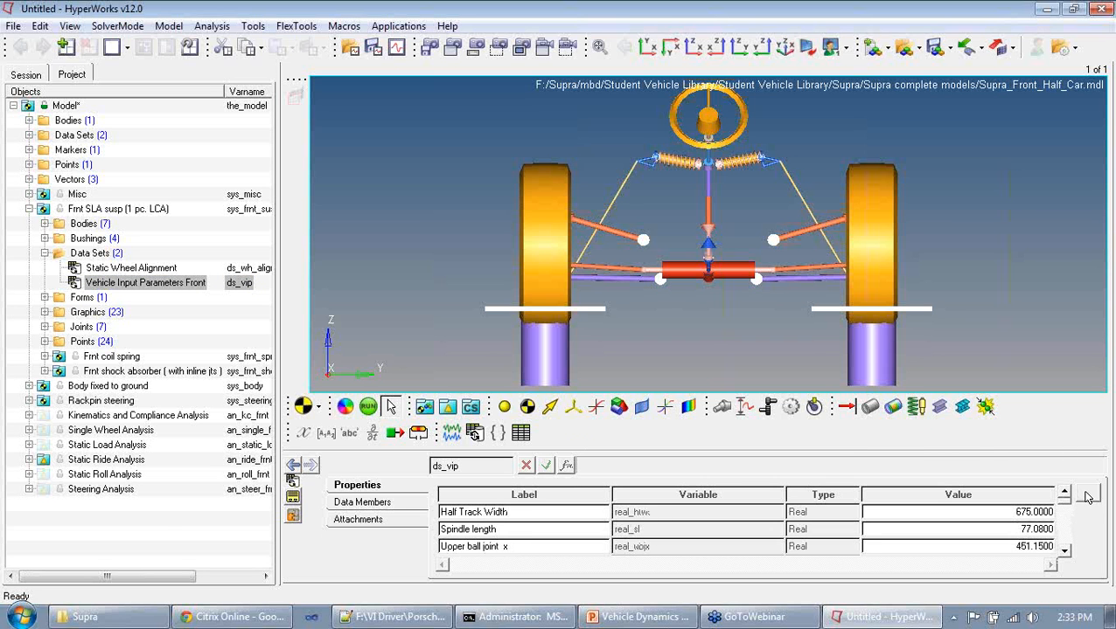
left_click(1087, 497)
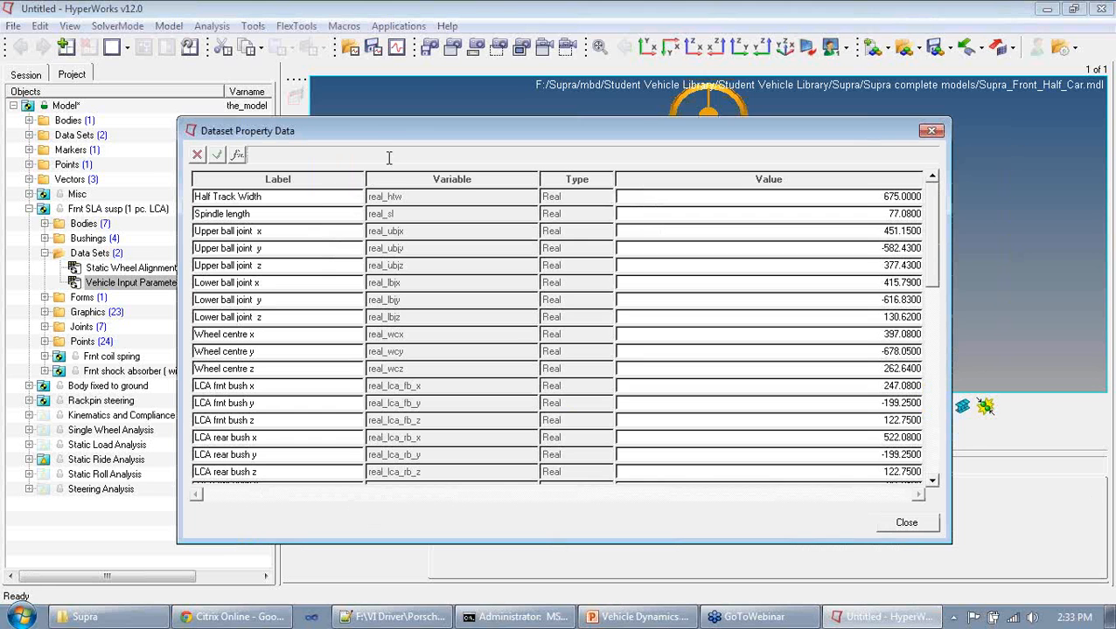
left_click_drag(398, 133, 315, 81)
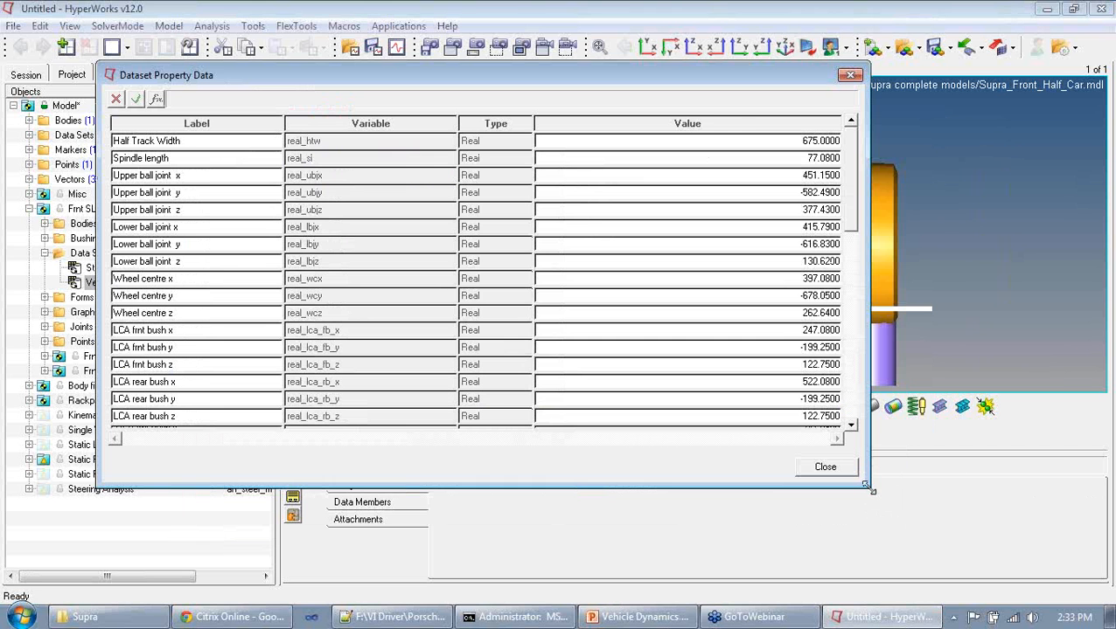
left_click_drag(865, 489, 951, 570)
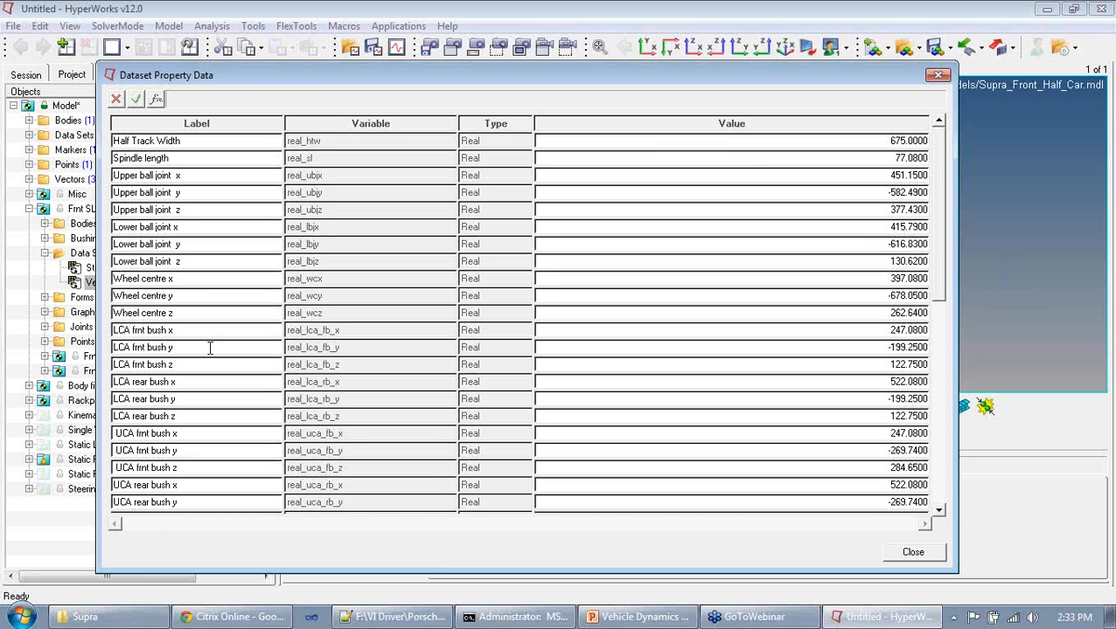
Examine the upper and lower ball joint entries in the Dataset Property Data table and close it.
left_click(197, 174)
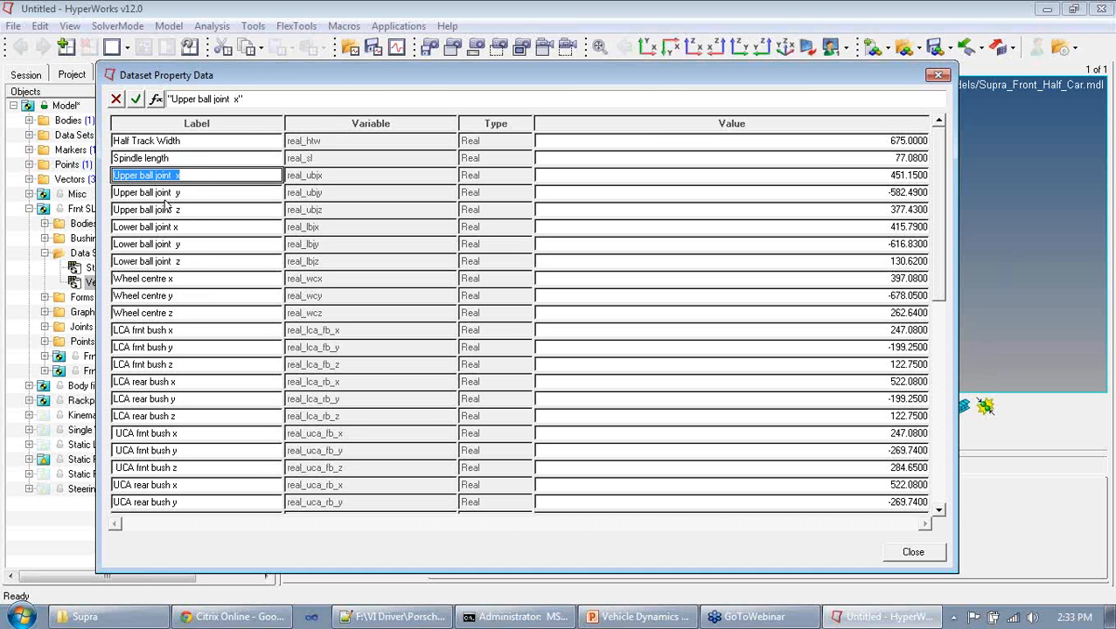
left_click(197, 210)
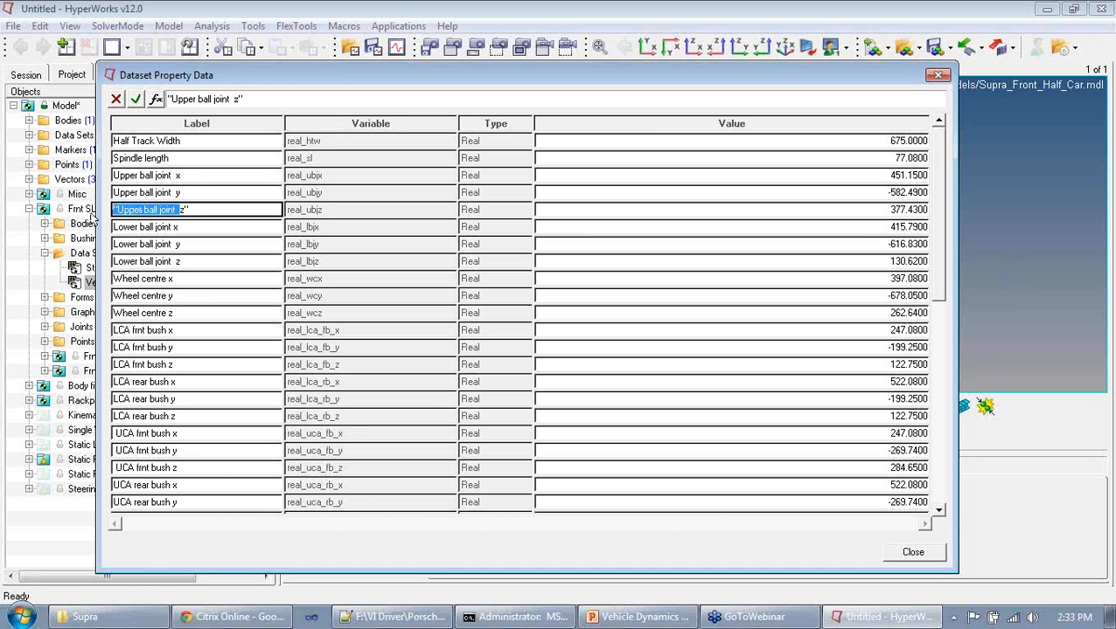
left_click(231, 231)
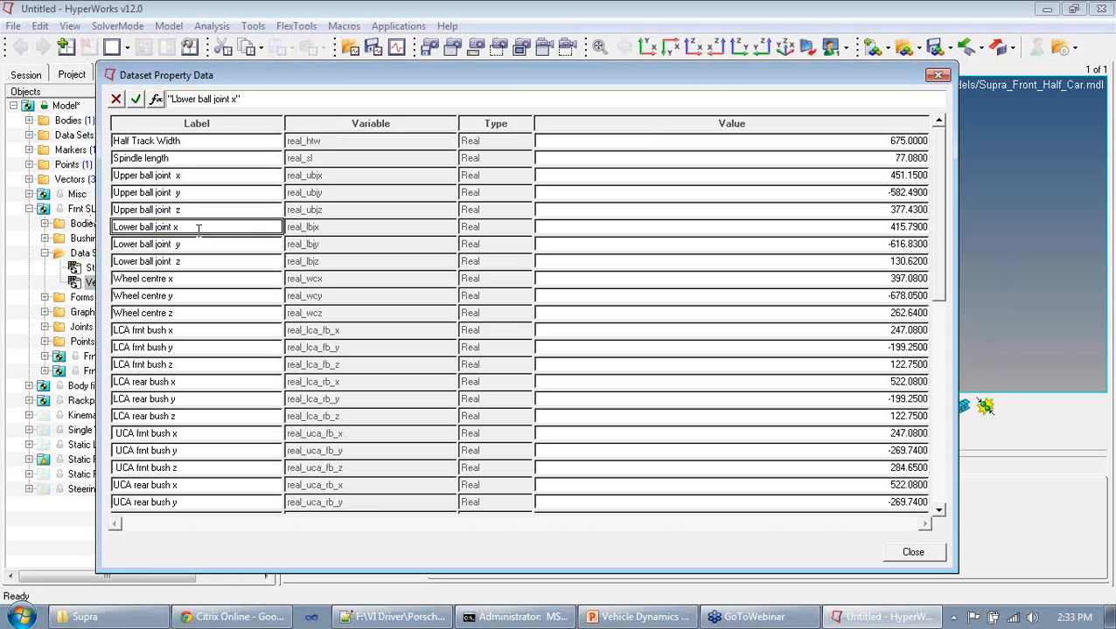
left_click(918, 553)
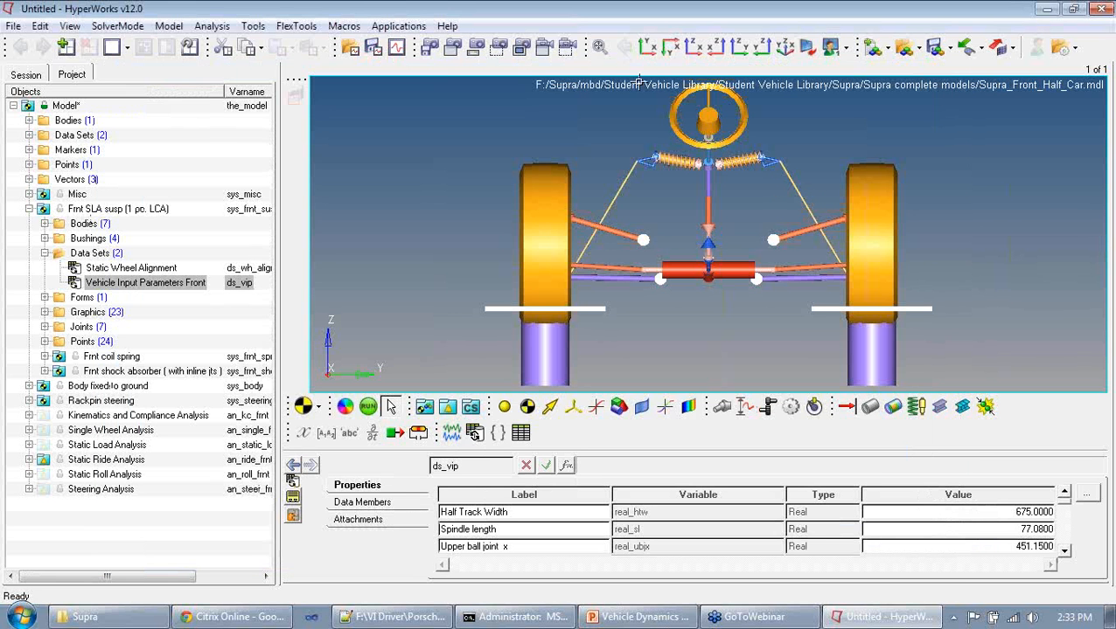
View the front half car model isometrically and in the XY, XZ and YZ plane orientations to explain the coordinate axes.
left_click(761, 47)
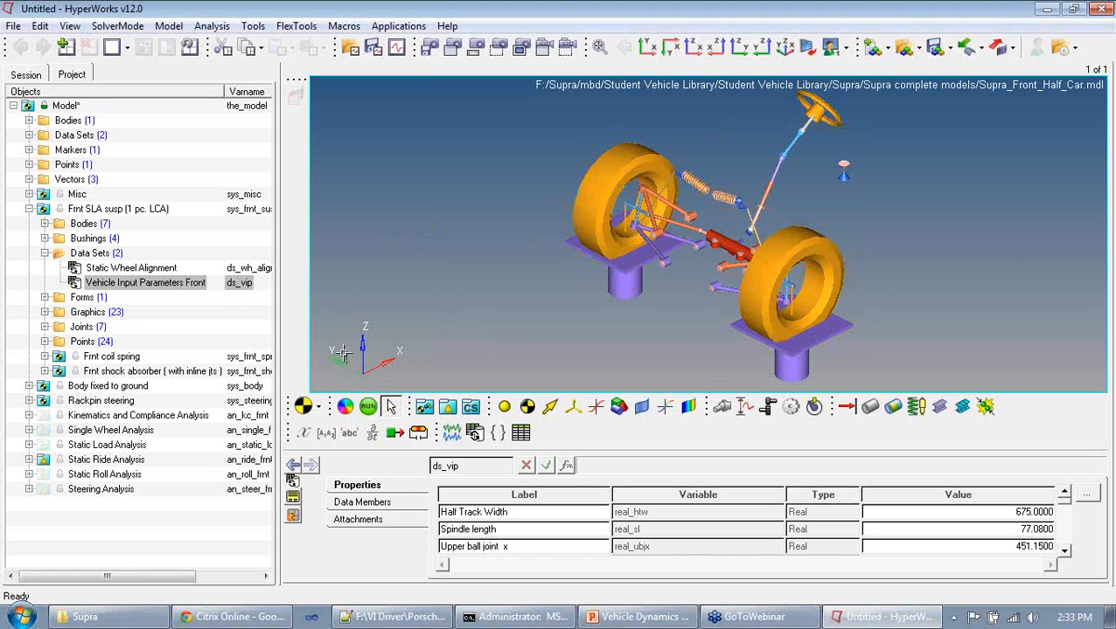
left_click(647, 47)
left_click(692, 47)
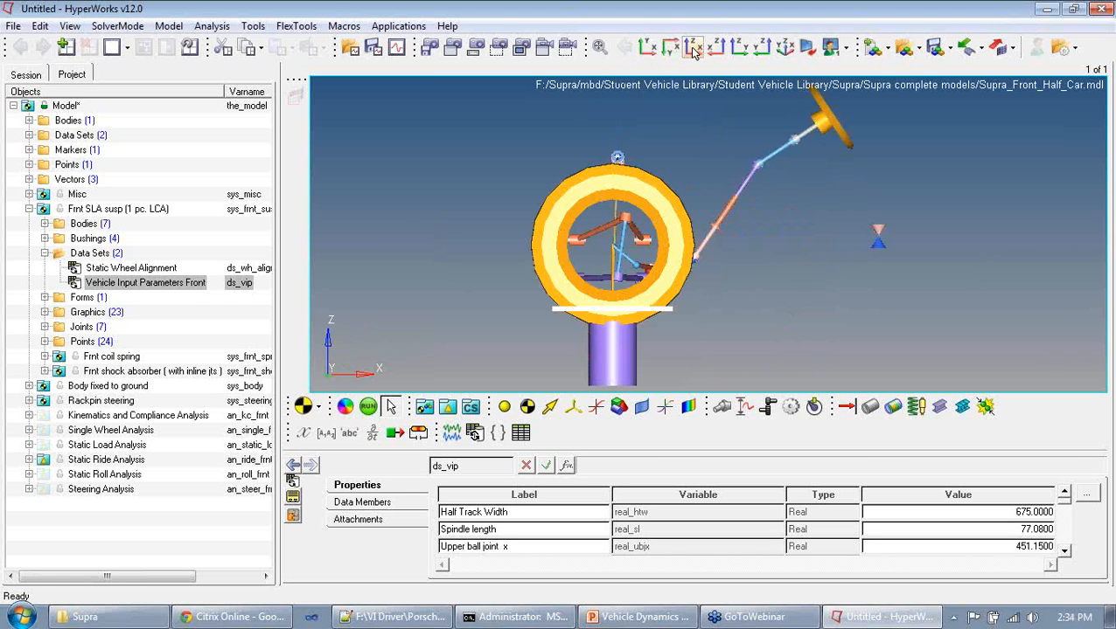
left_click(715, 47)
left_click(737, 47)
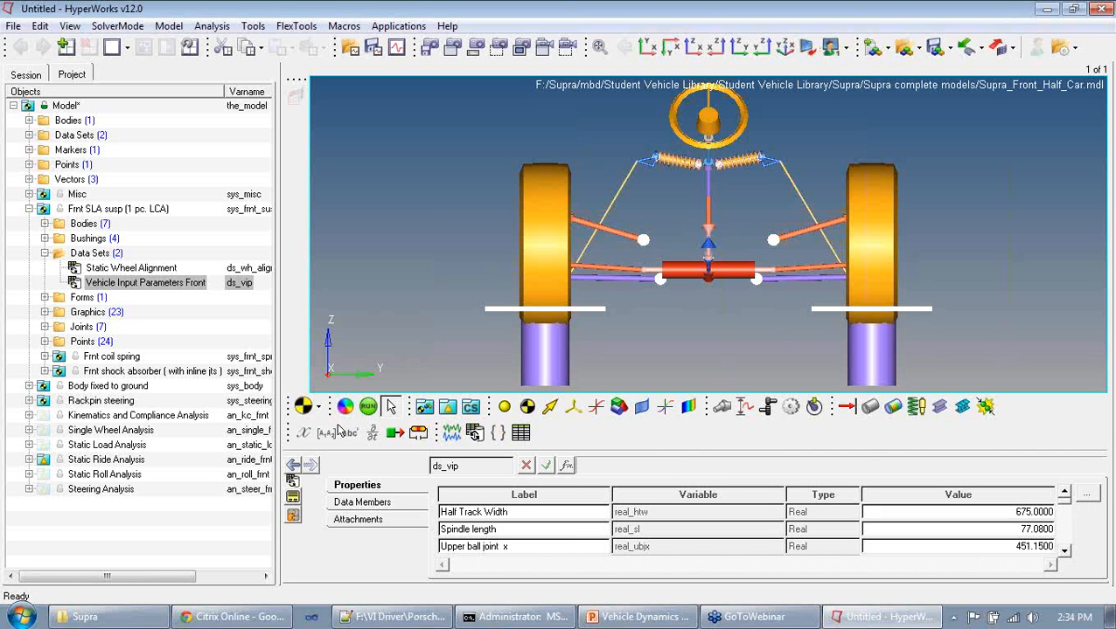
Examine the full list of suspension hardpoints in the Dataset Property Data table down to Wheel hub CG y, and close the table.
left_click(1089, 499)
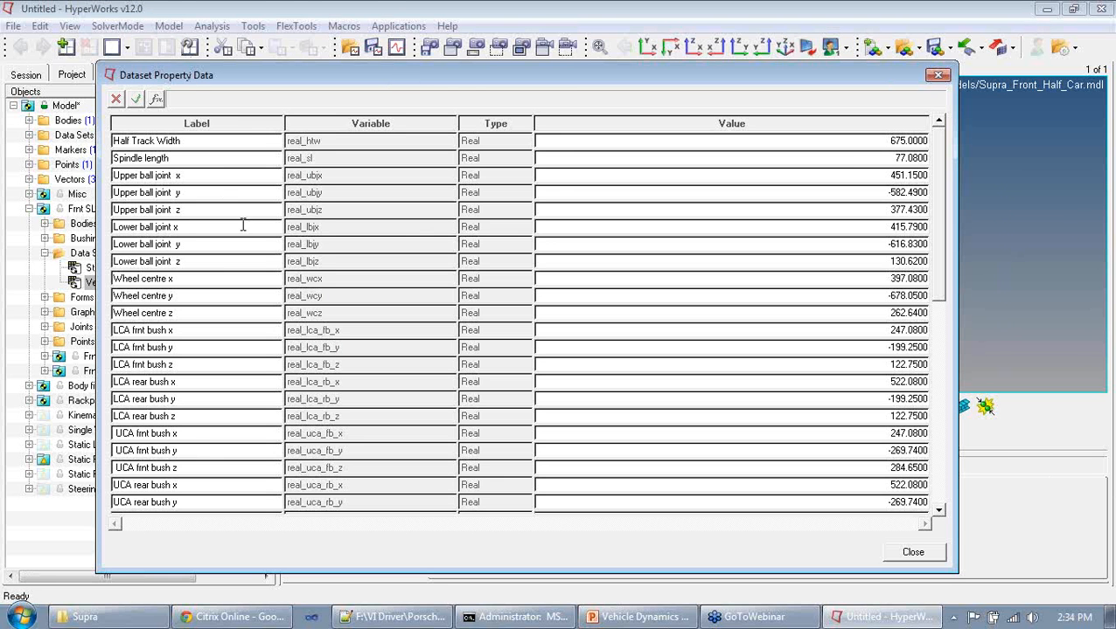
scroll(934, 210, "down", 1)
scroll(931, 207, "down", 8)
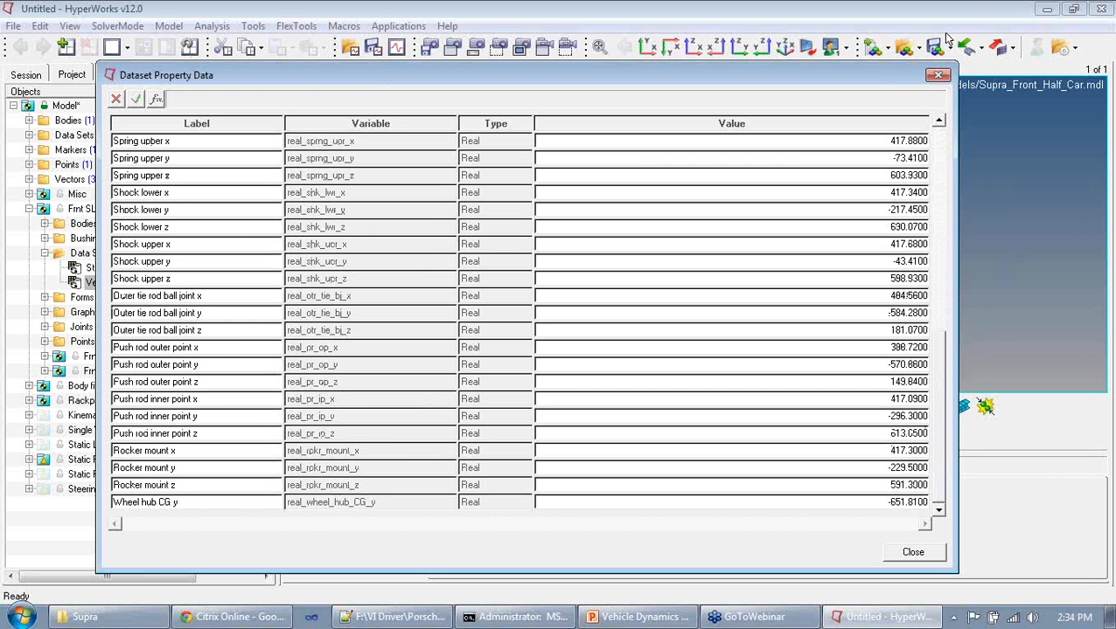
left_click(937, 75)
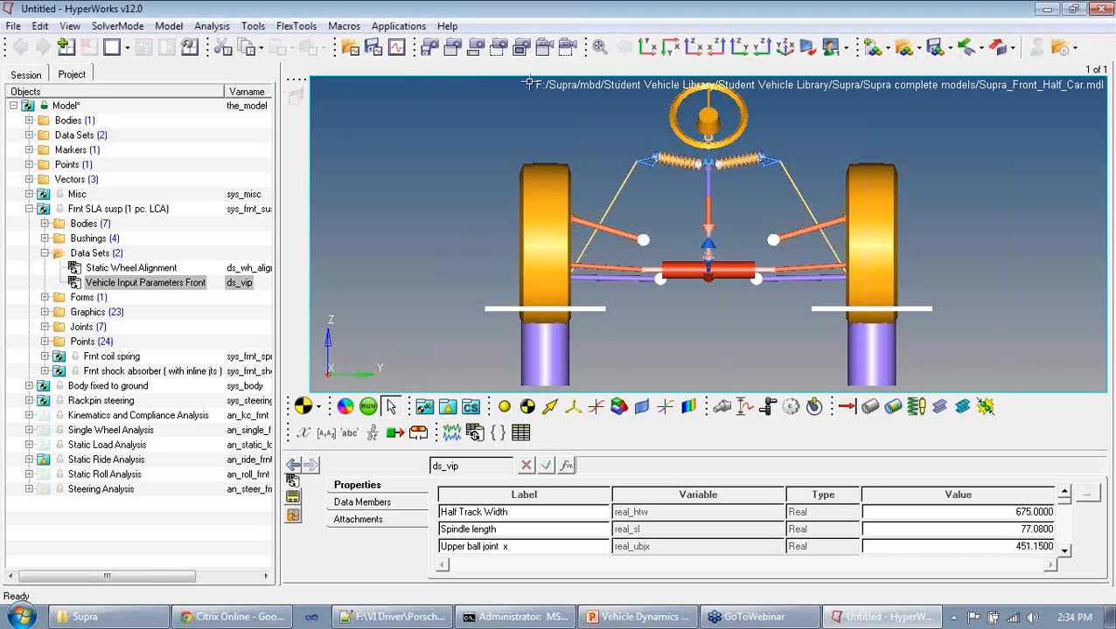
Collapse the suspension's Data Sets folder and arrange a narrowed Dataset Property Data table beside the isometric view of the car.
left_click(784, 48)
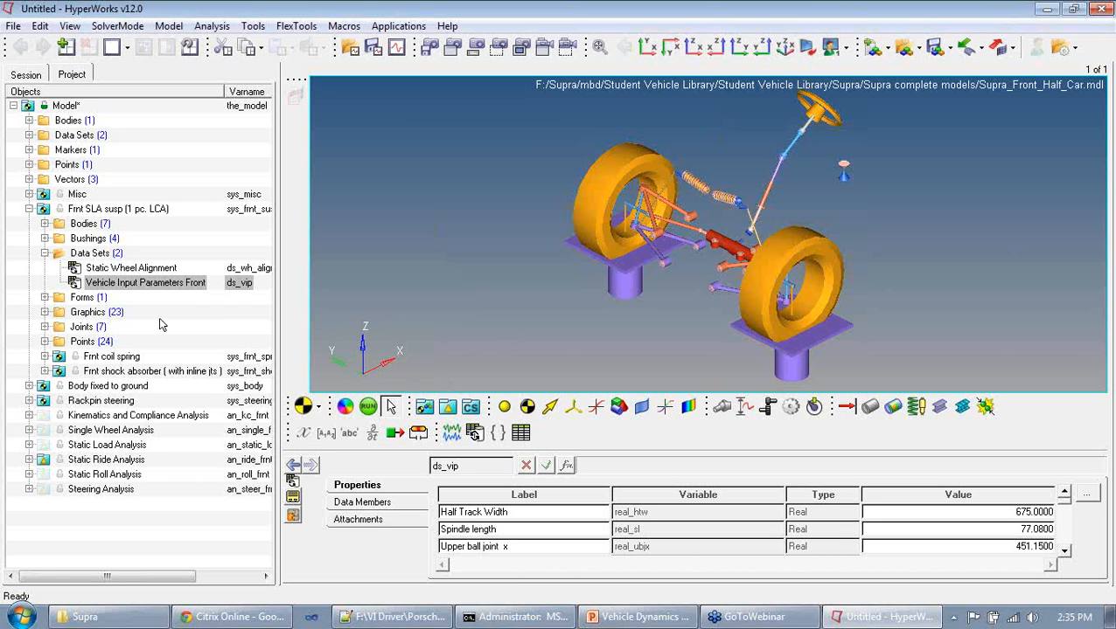
left_click(44, 253)
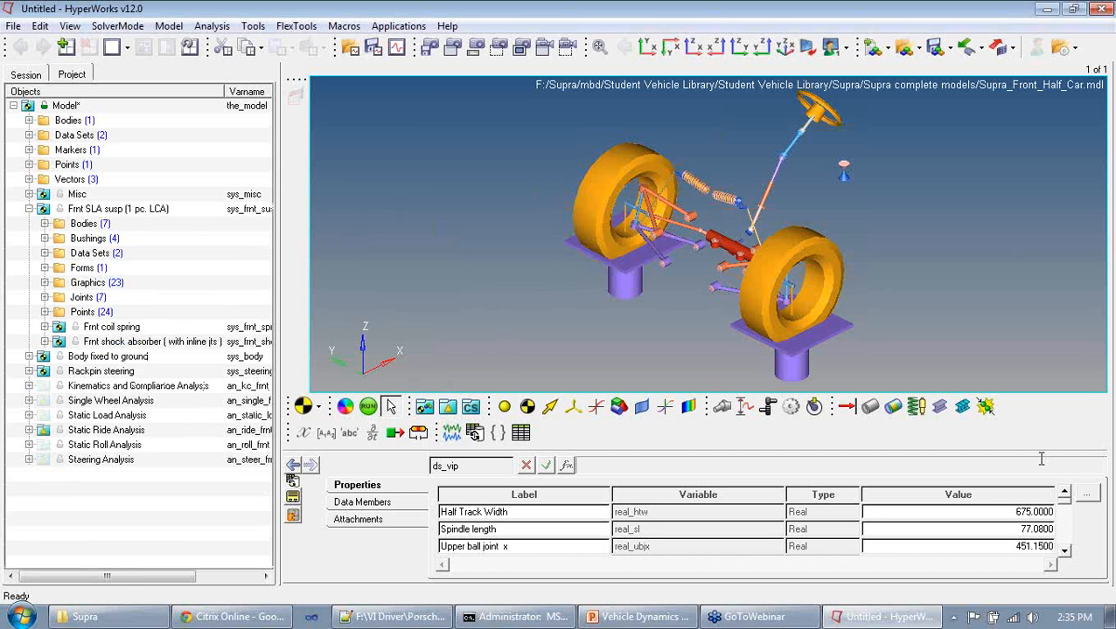
left_click(1086, 495)
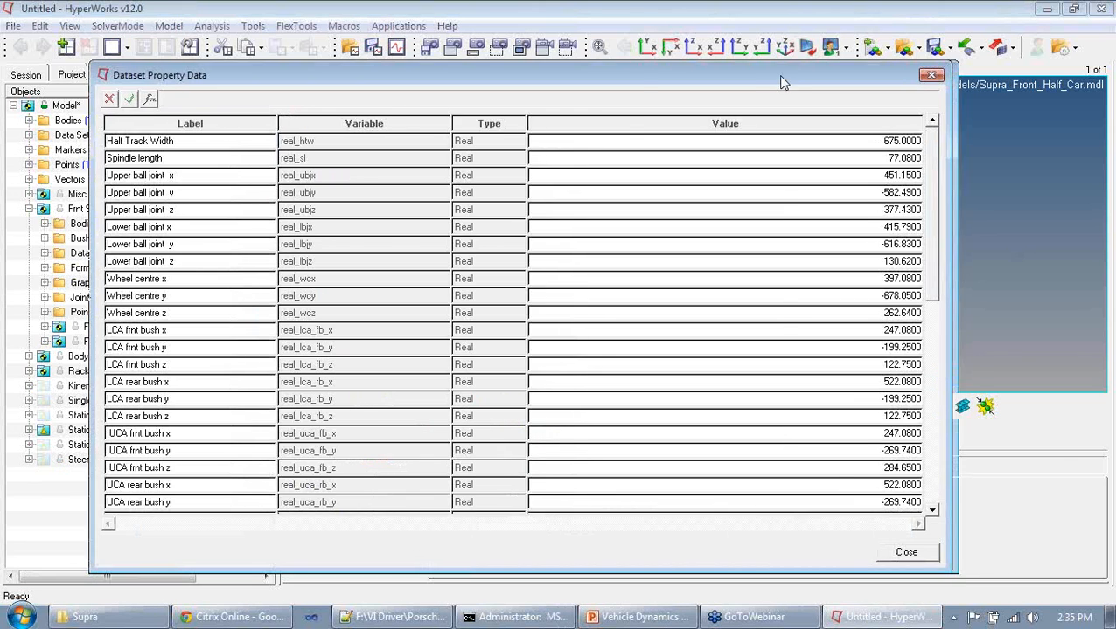
left_click_drag(777, 75, 676, 82)
left_click_drag(834, 215, 538, 214)
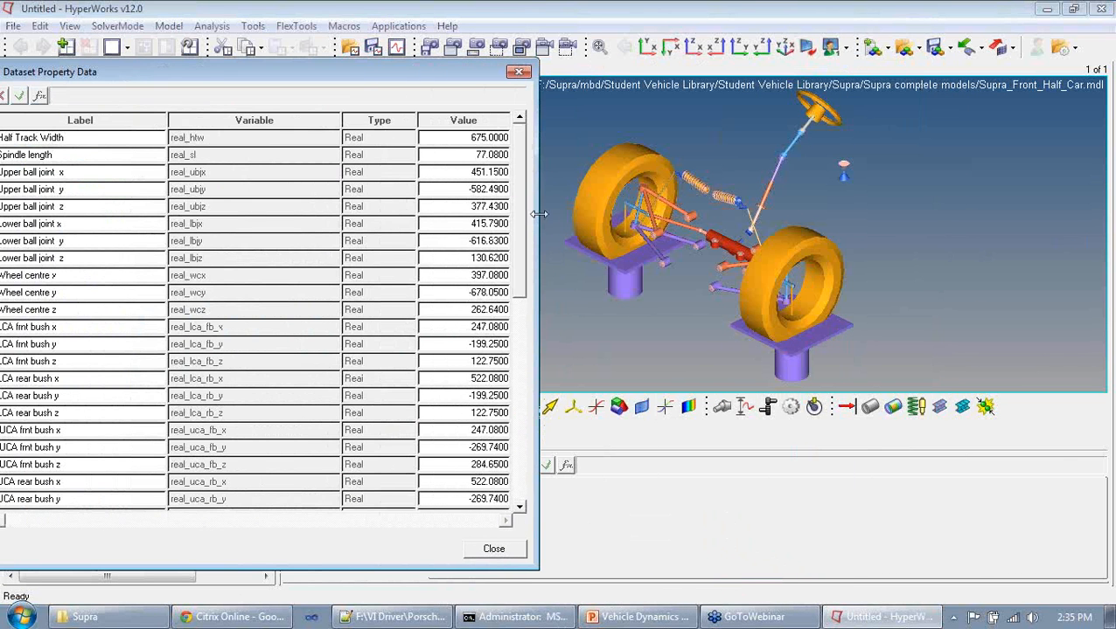
Orient the car to the YZ plane and set Upper ball joint z to 300 in the Dataset Property Data table.
left_click(739, 48)
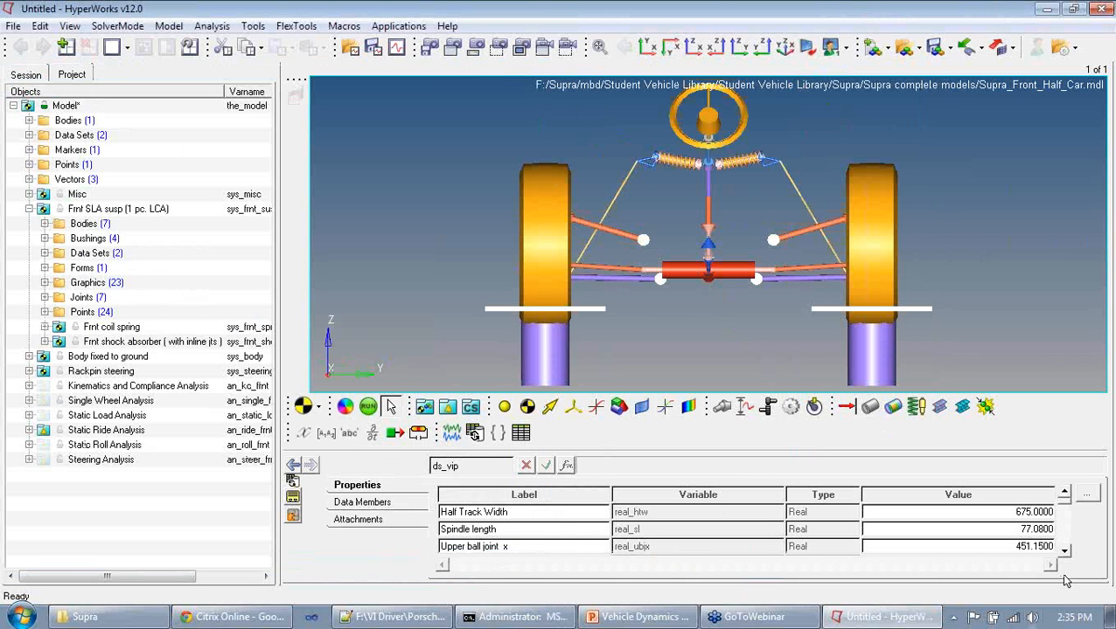
left_click(1086, 494)
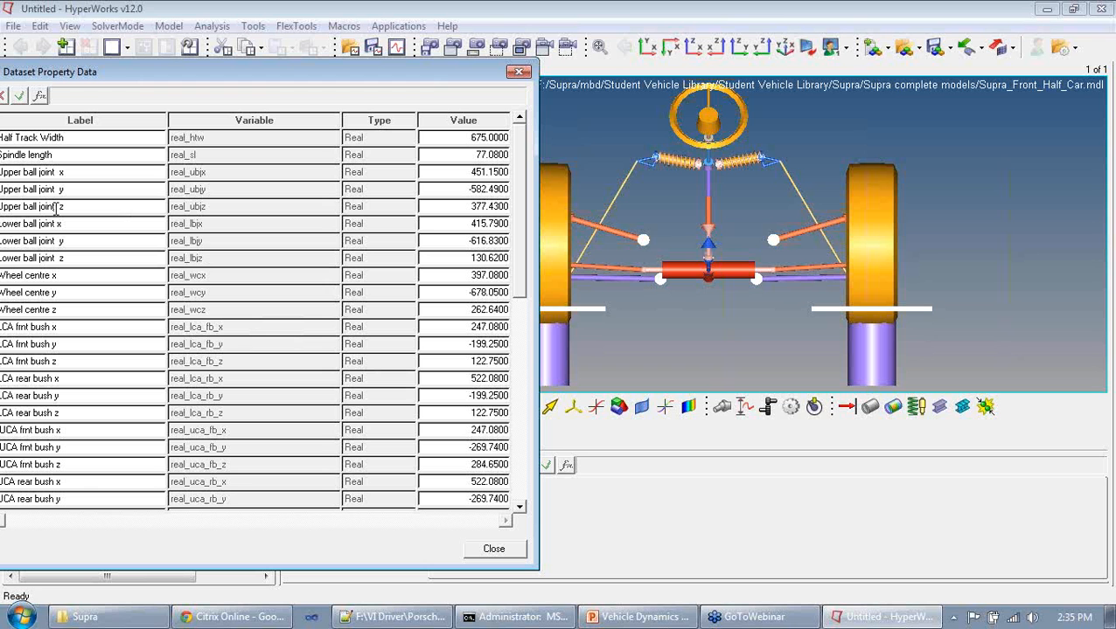
left_click(464, 206)
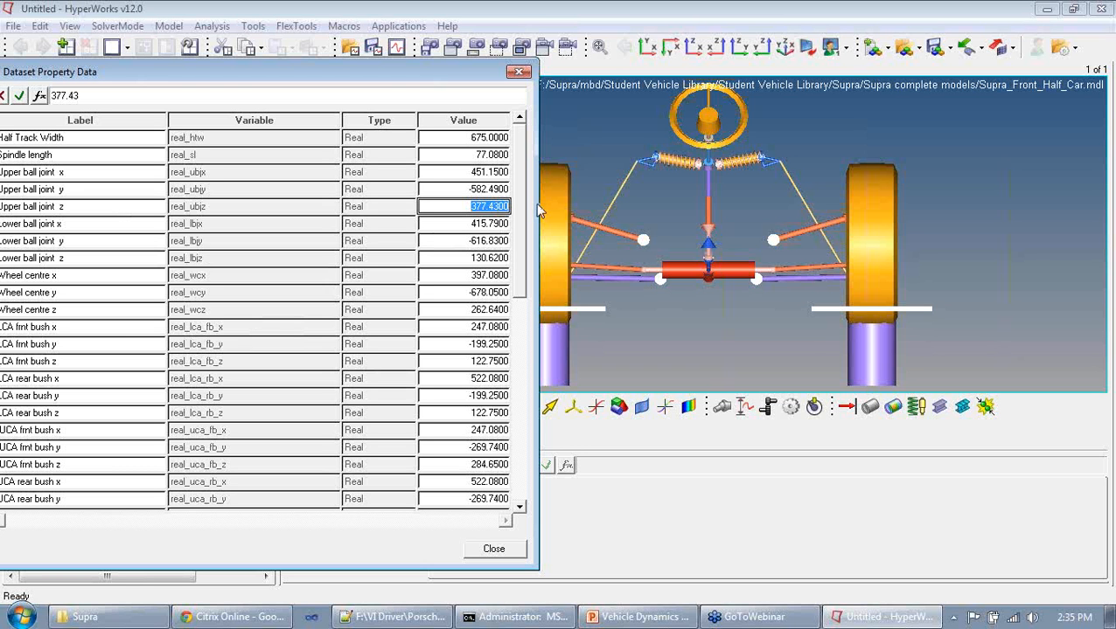
type("300")
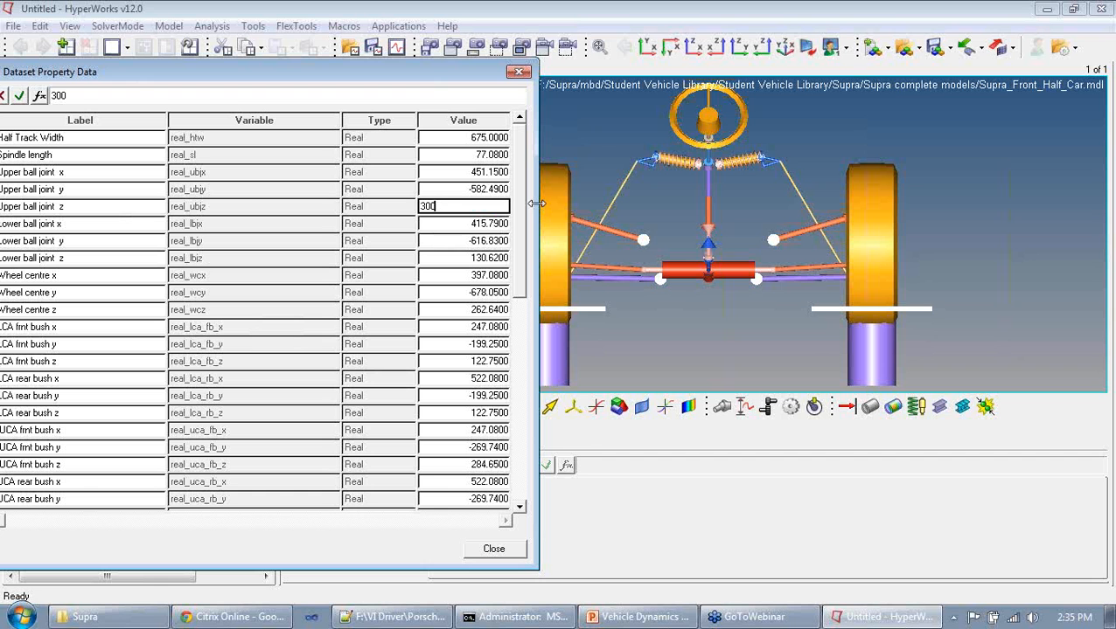
key("Return")
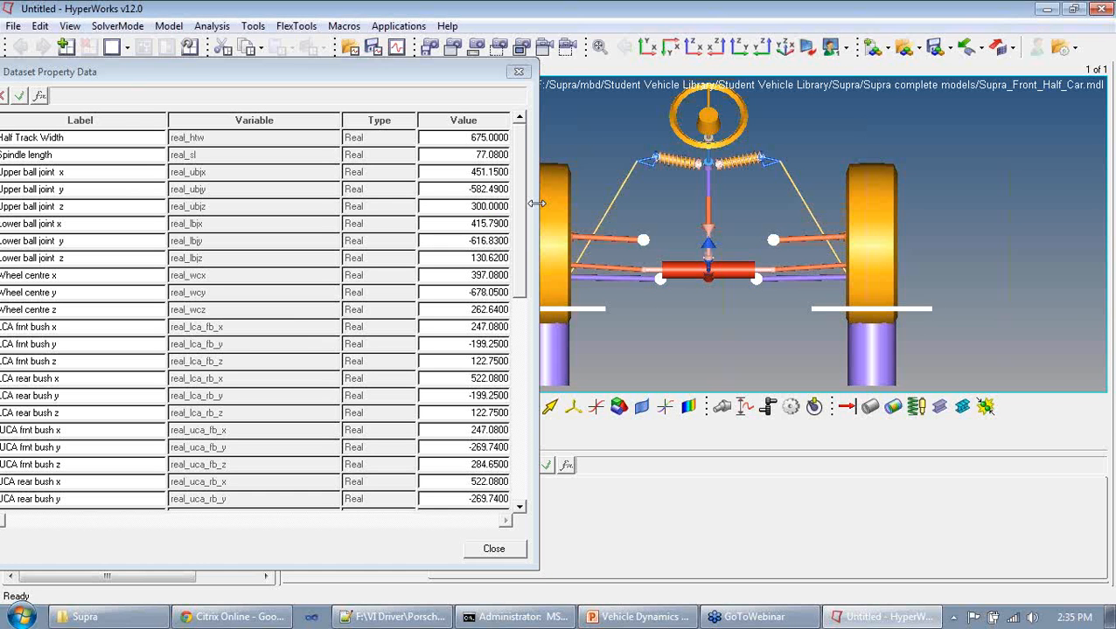
Set the Upper ball joint z value to 377 in the suspension's Dataset Property Data table.
left_click(536, 203)
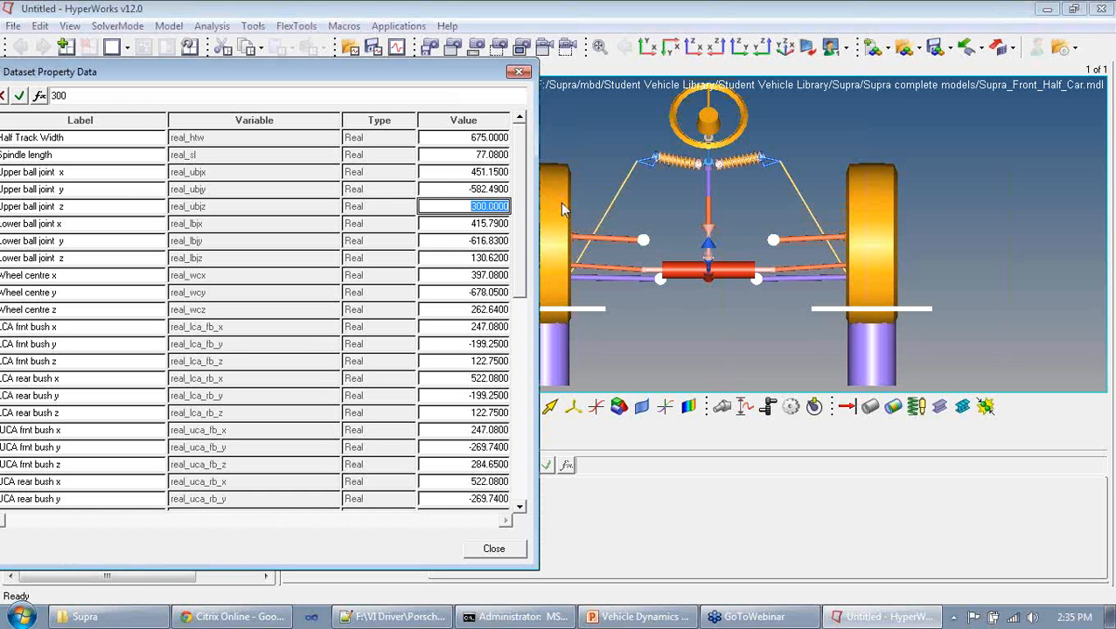
type("377")
key("Return")
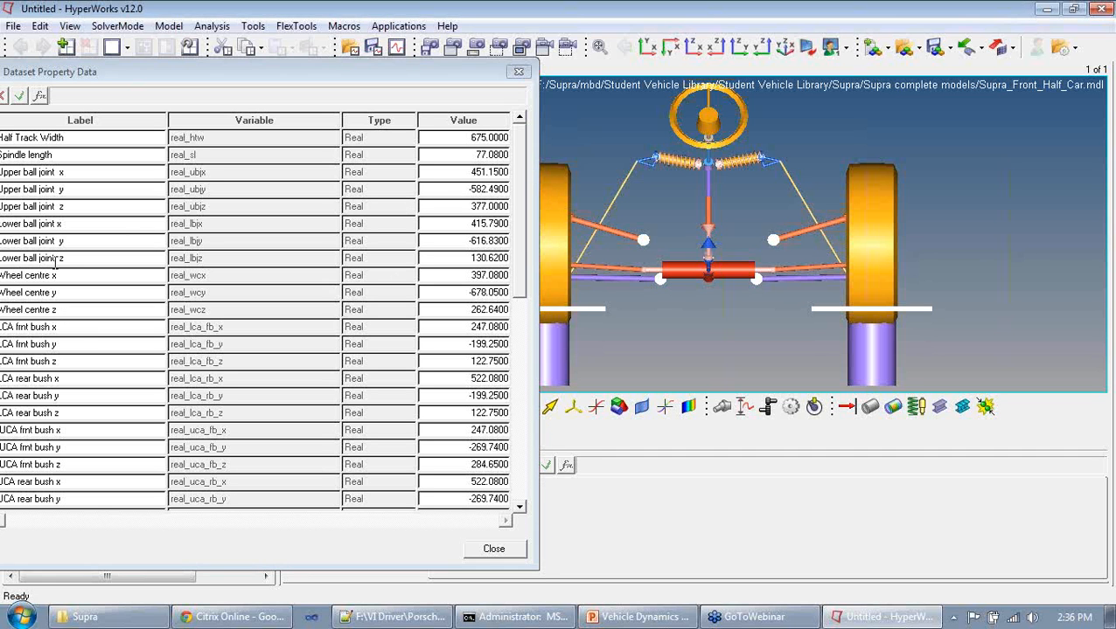
Set the Lower ball joint z value to 200 in the suspension's Dataset Property Data table.
left_click(454, 258)
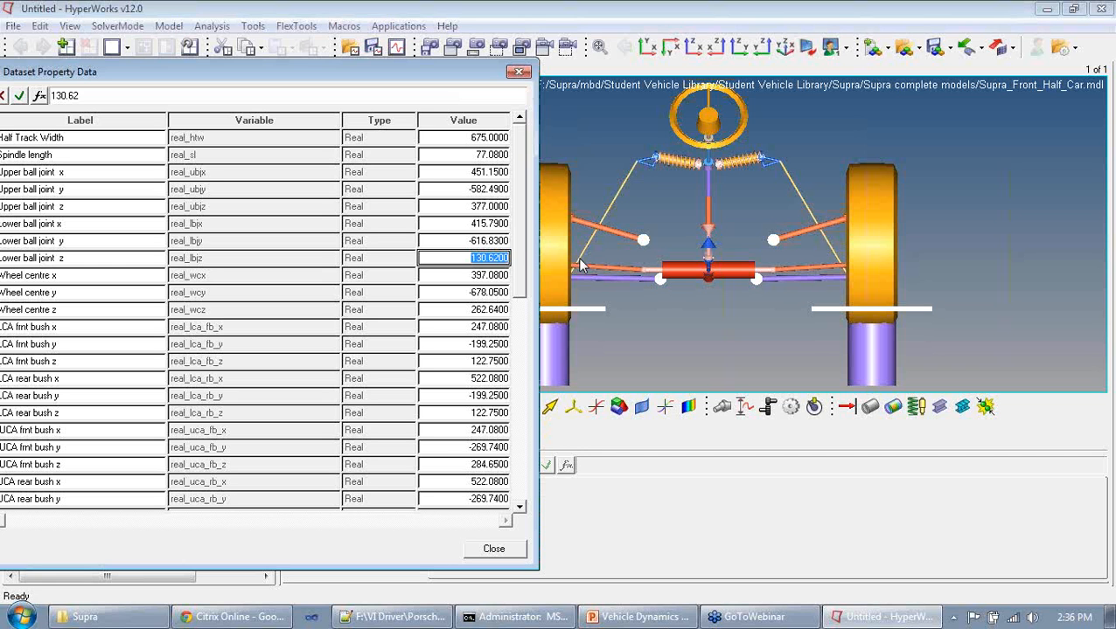
type("200")
key("Return")
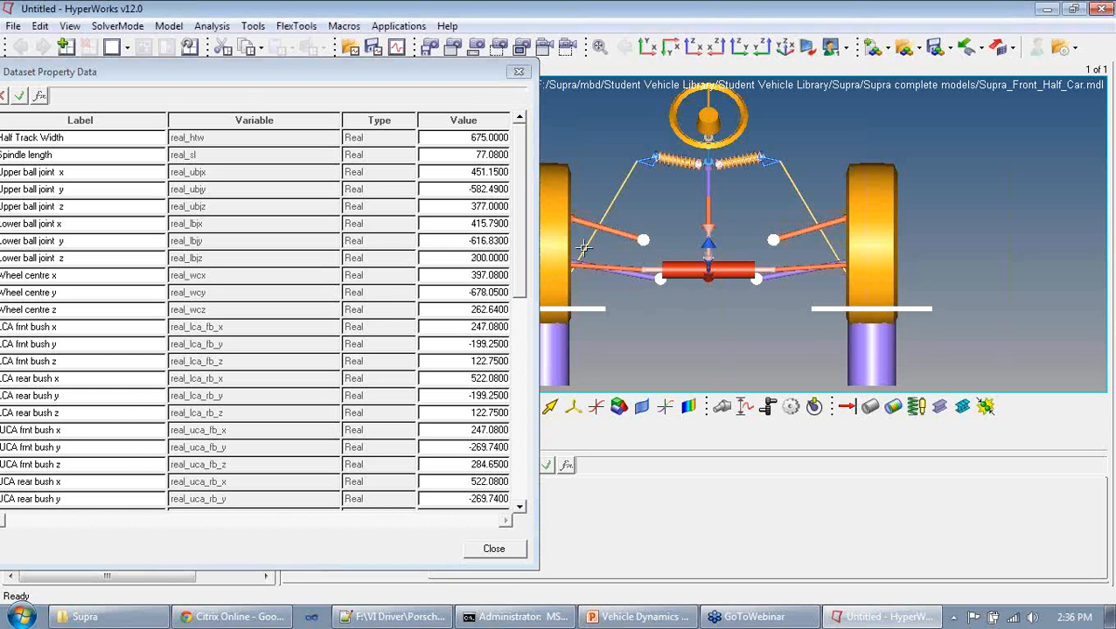
Examine the wheel centre, LCA and UCA bush entries in the hardpoint table, and close the table.
left_click(469, 258)
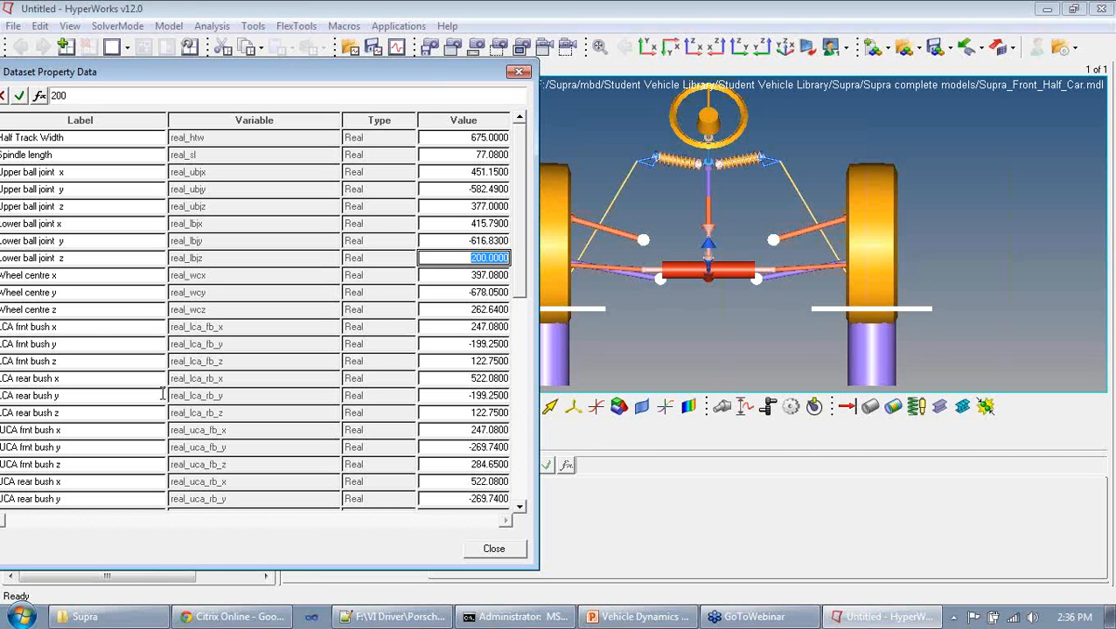
left_click(136, 310)
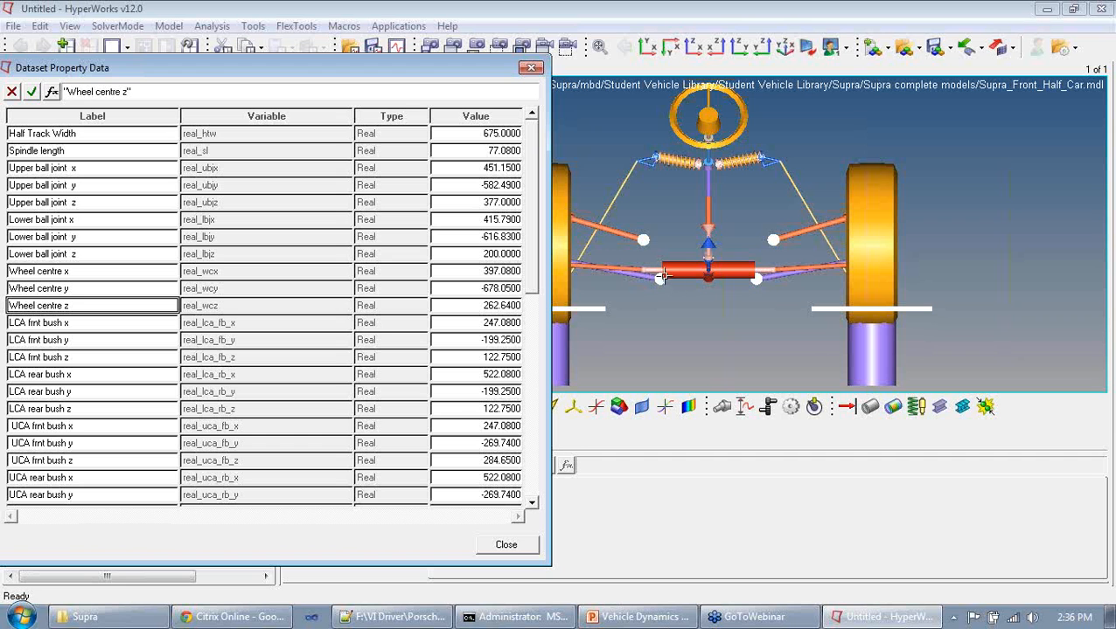
scroll(524, 293, "down", 5)
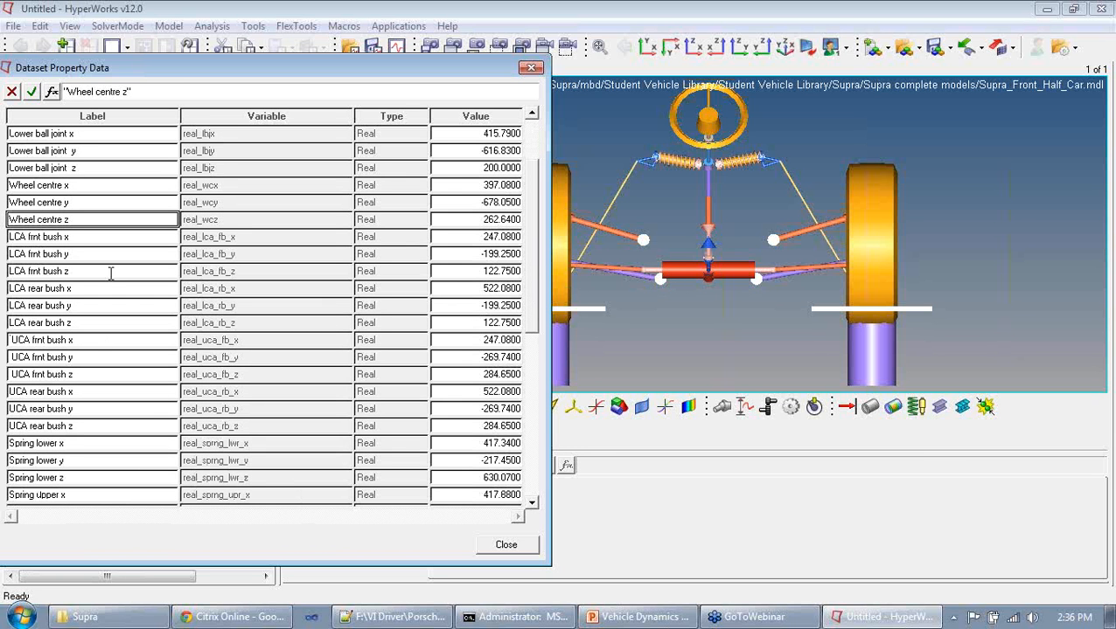
left_click(59, 236)
left_click_drag(29, 236, 8, 236)
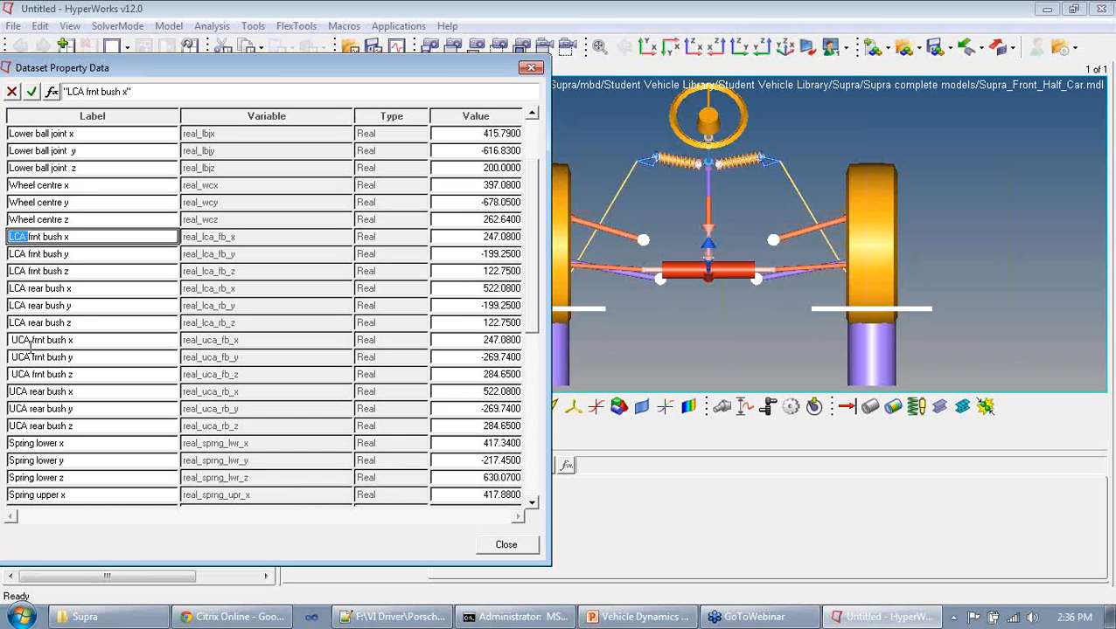
left_click_drag(31, 340, 17, 340)
left_click(29, 318)
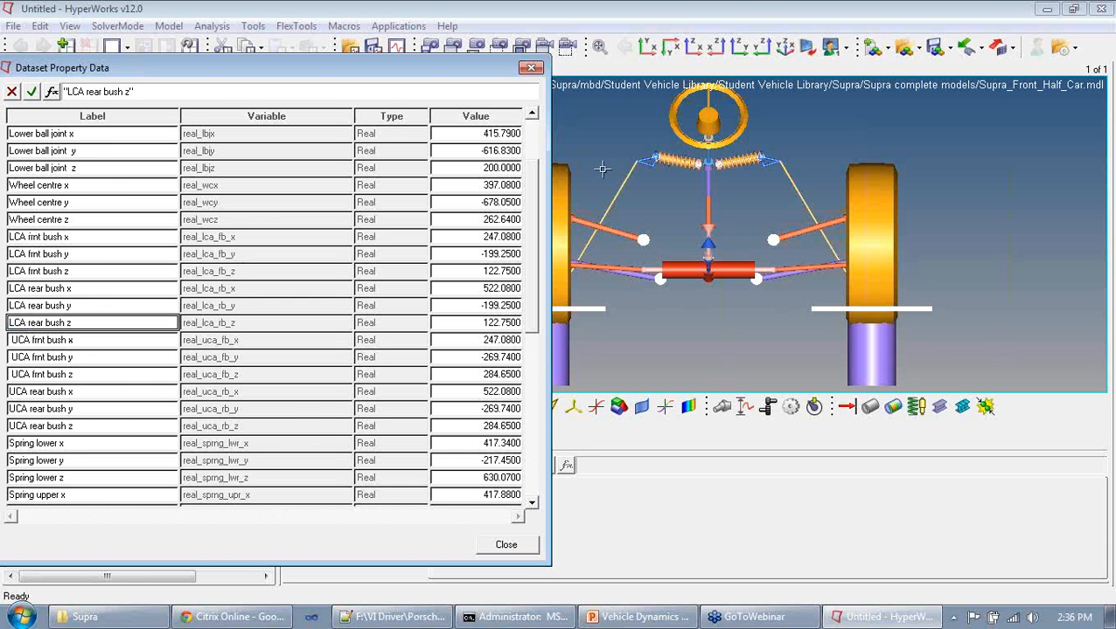
left_click(530, 68)
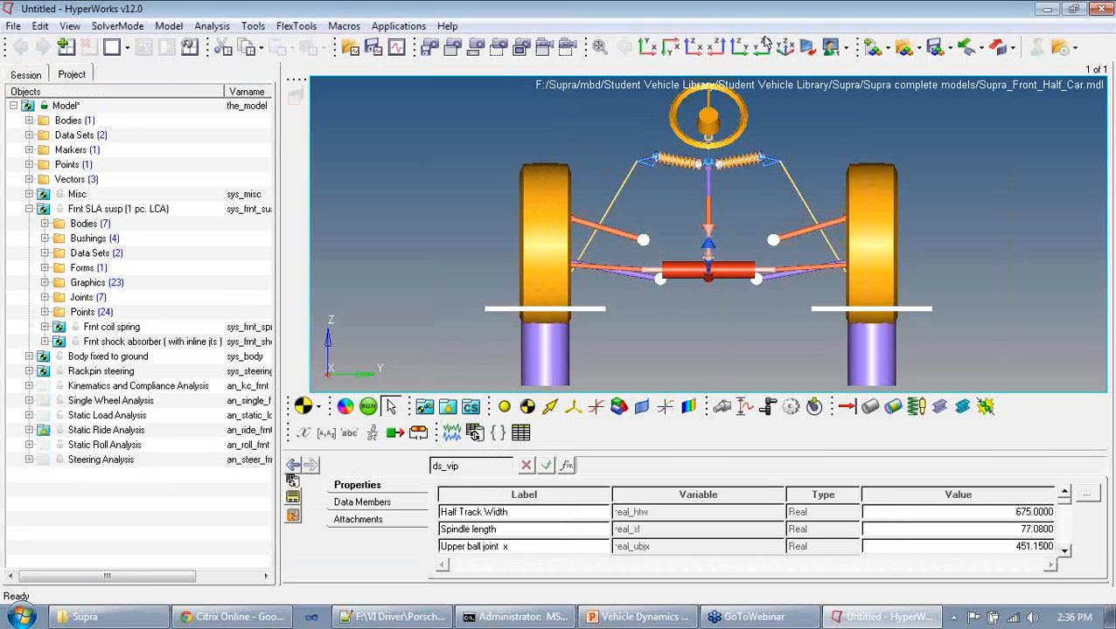
Inspect the upper and lower control arms and their bushings up close in the isometric view.
left_click(785, 47)
mouse_move(665, 227)
left_mouse_down()
mouse_move(699, 205)
mouse_move(625, 249)
mouse_move(726, 214)
mouse_move(666, 201)
left_mouse_up()
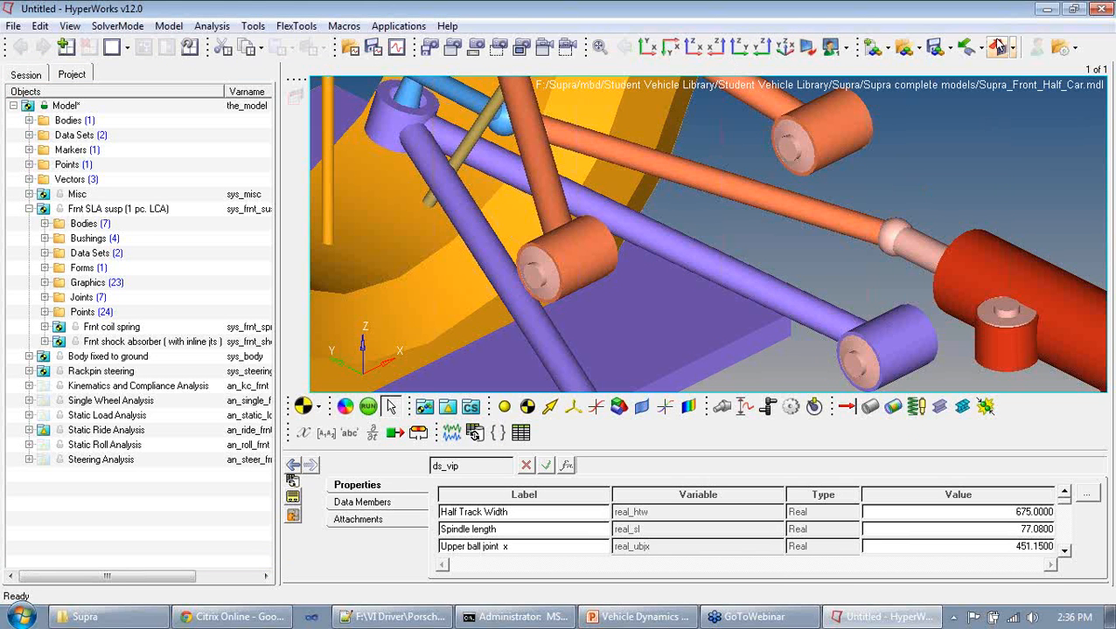
left_click(604, 55)
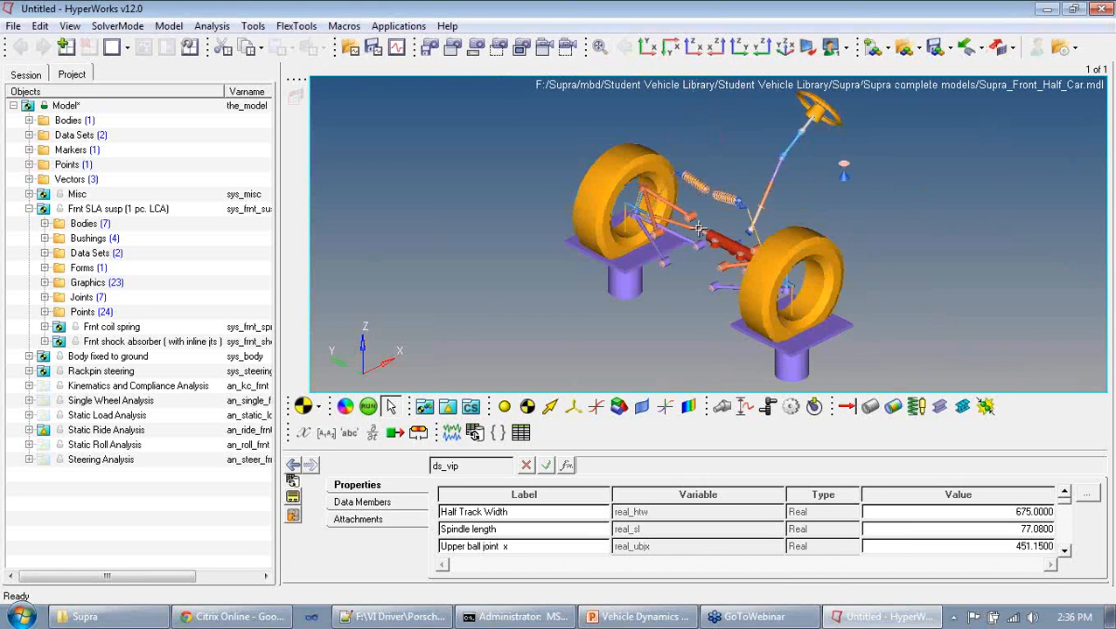
mouse_move(695, 216)
middle_mouse_down("ctrl")
mouse_move(607, 301)
mouse_move(682, 174)
mouse_move(697, 213)
middle_mouse_up("ctrl")
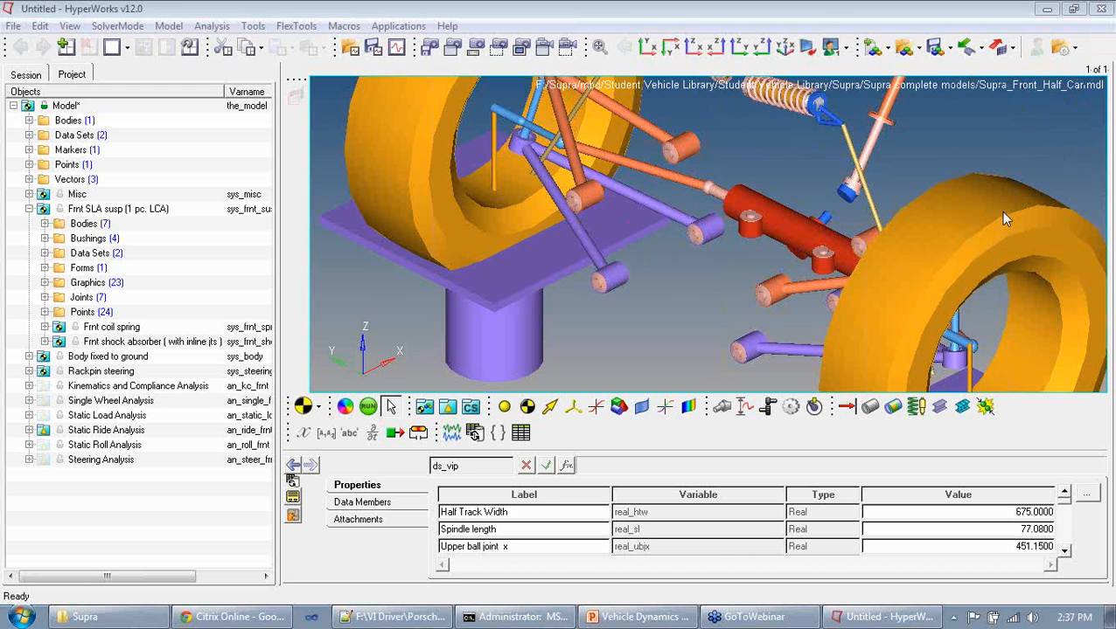
Review the spring, shock, tie rod, push rod and rocker mount hardpoints in the Dataset Property Data table and close it.
left_click(1087, 495)
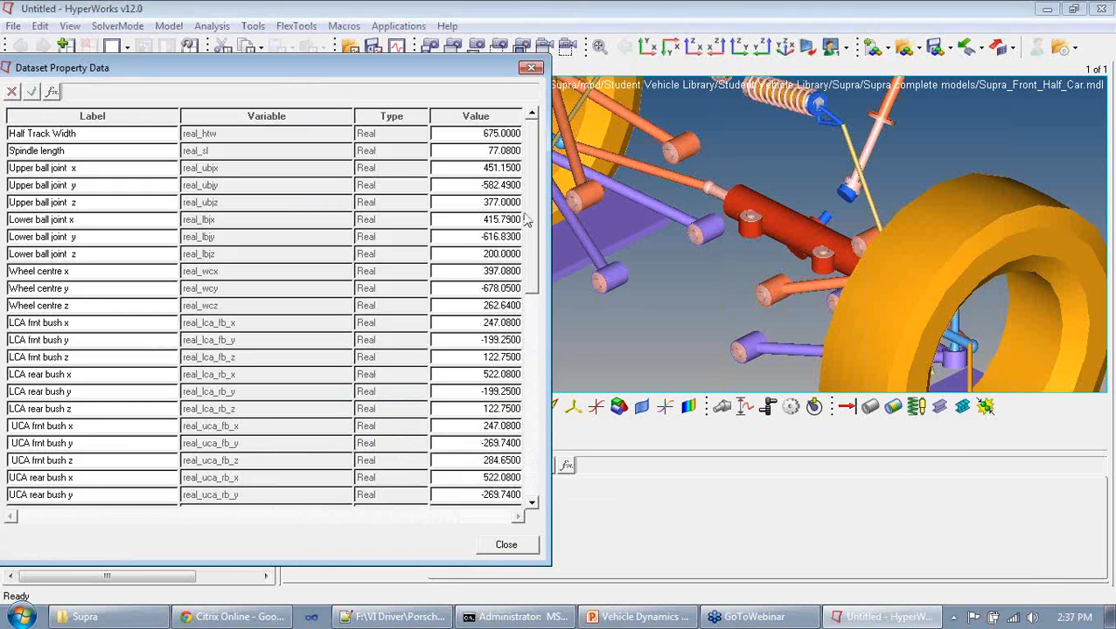
left_click_drag(527, 217, 525, 486)
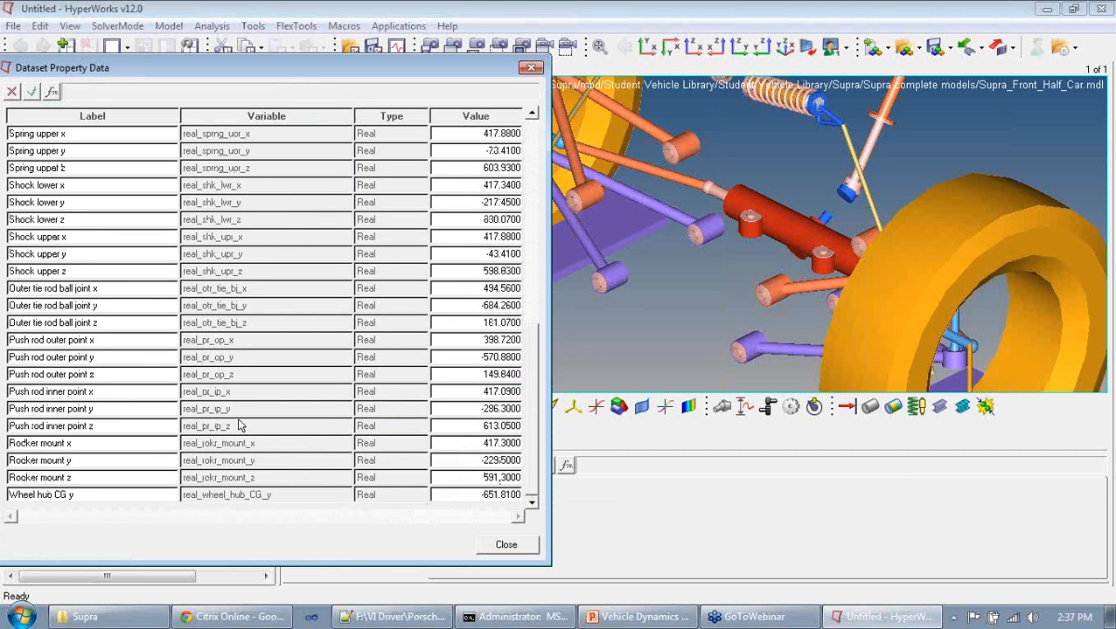
left_click(531, 67)
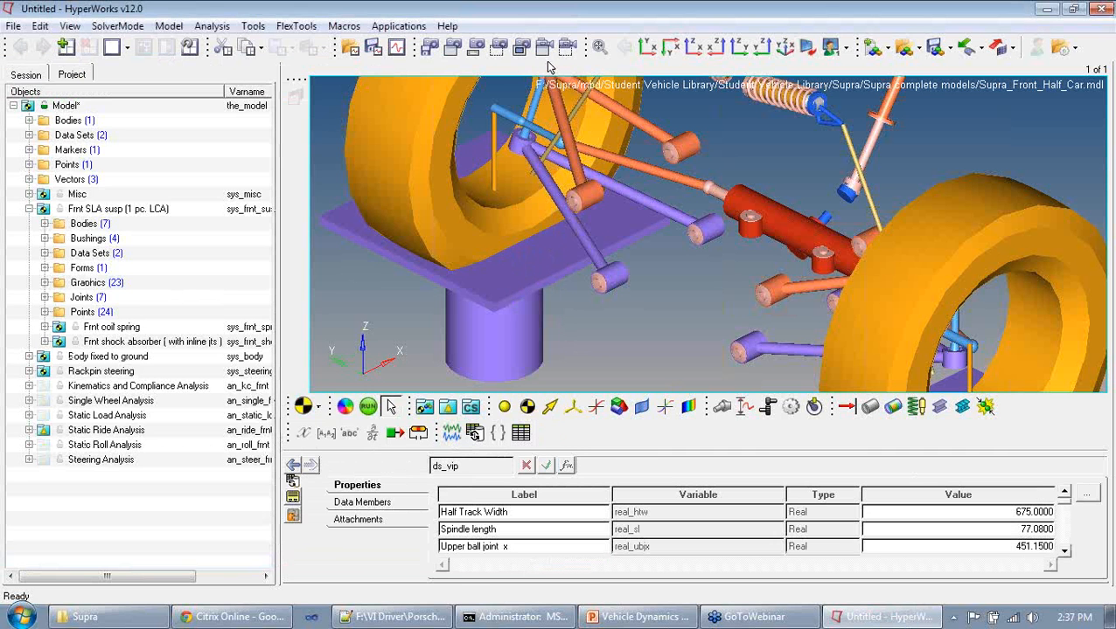
Inspect the rocker between the spring and push rod up close, and fit the whole front half car in view again.
left_click(599, 46)
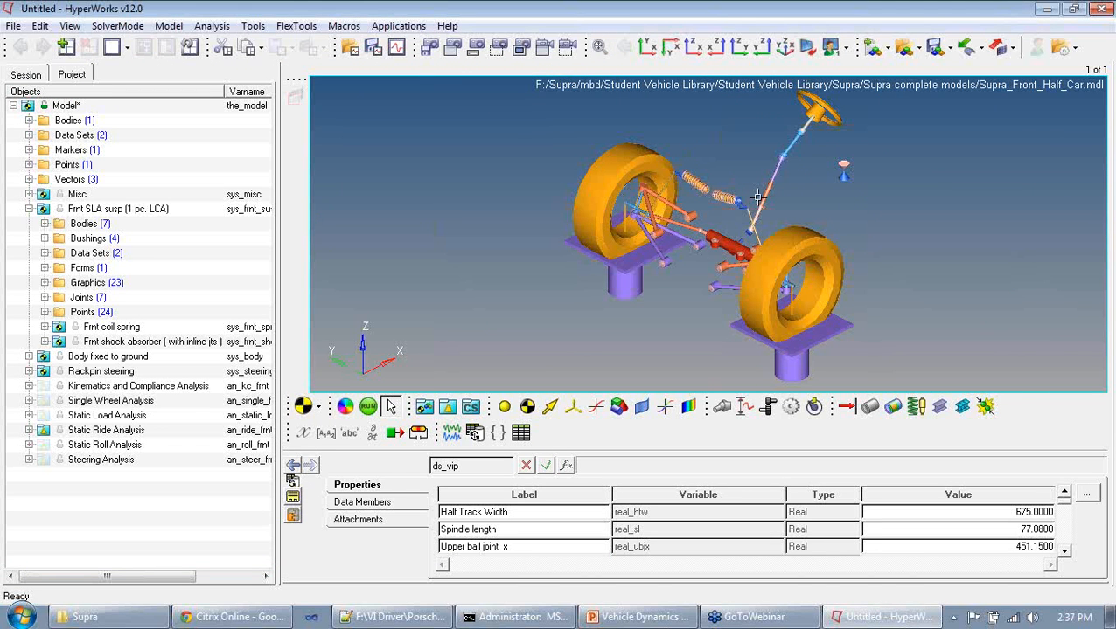
middle_click_drag(738, 222, 741, 199, "ctrl")
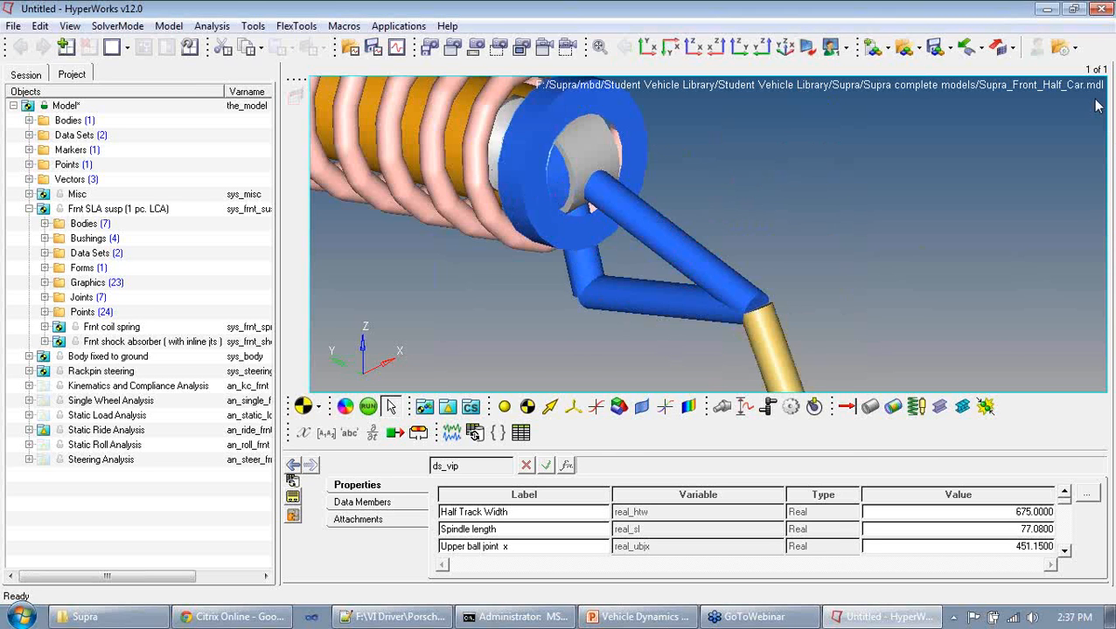
left_click(598, 46)
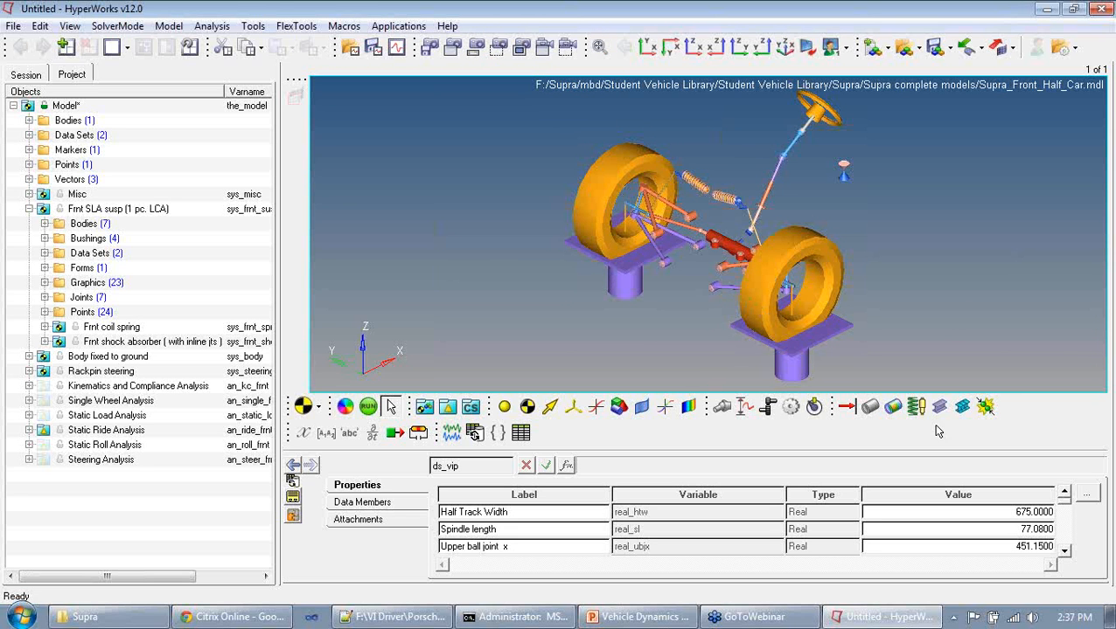
scroll(1071, 542, "down", 3)
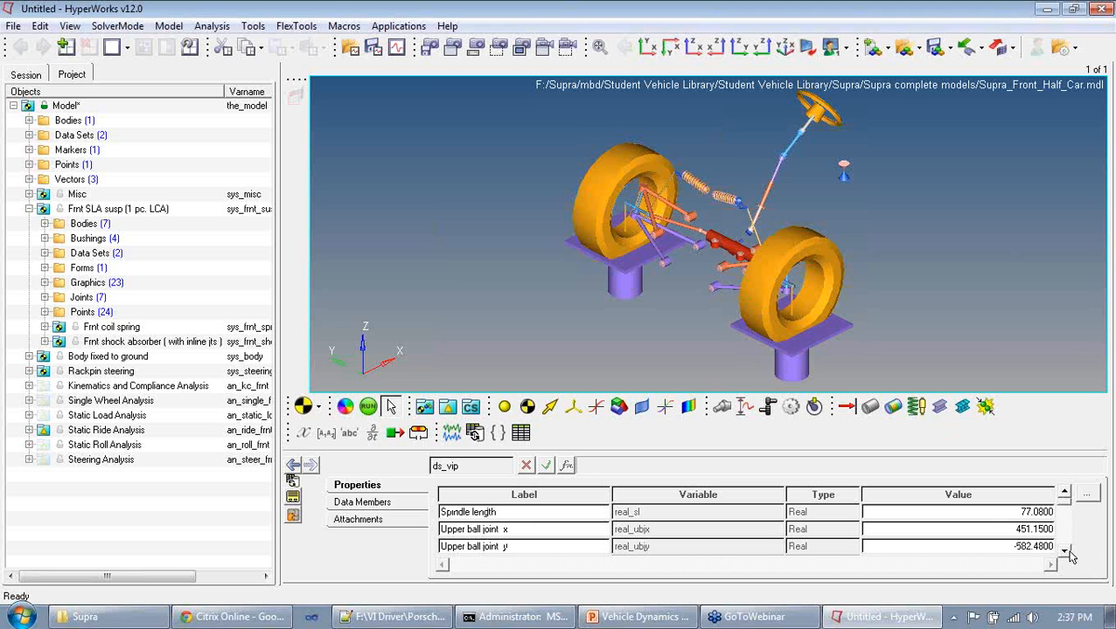
scroll(1071, 498, "up", 3)
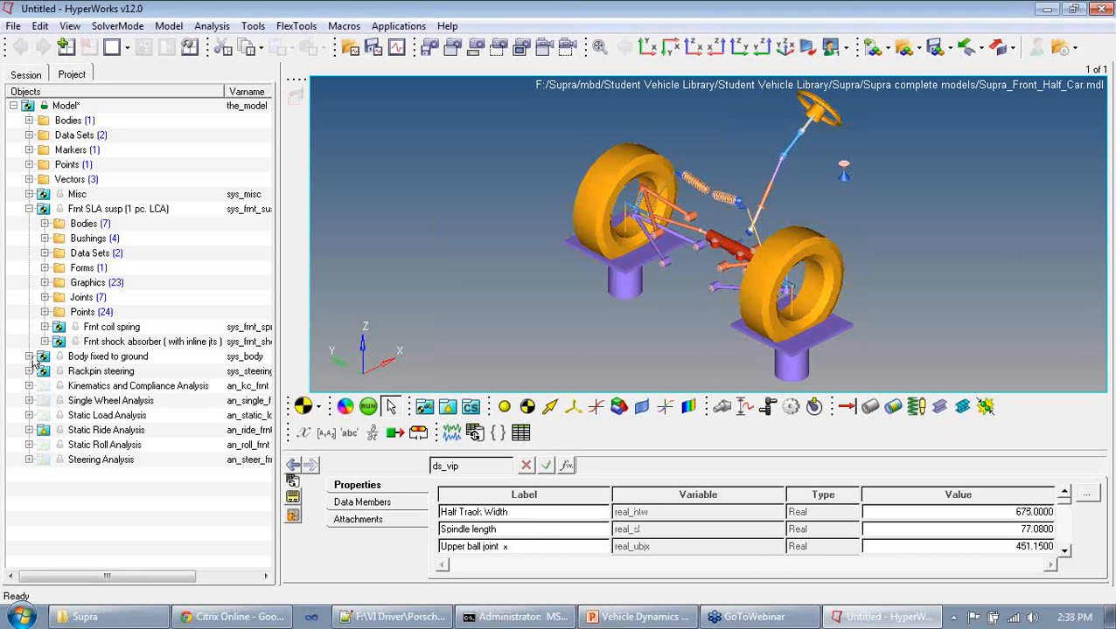
Examine the tie rod, steering wheel and UV joint entries of the Rackpin steering's Steering Input Parameters in the full table, and close it.
left_click(29, 209)
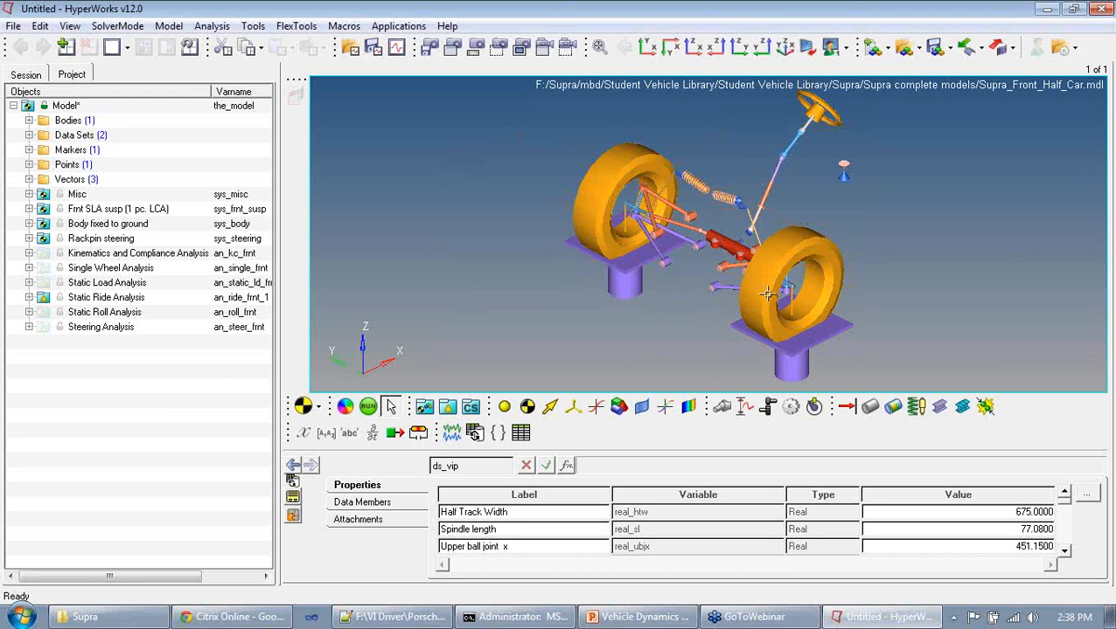
left_click(29, 238)
left_click(41, 298)
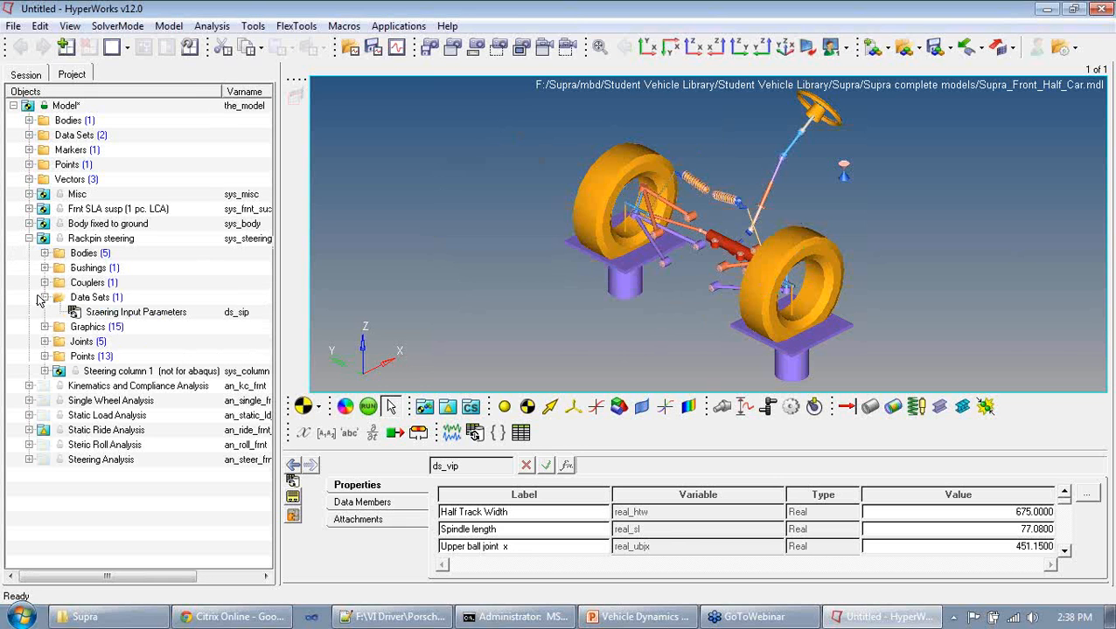
left_click(113, 314)
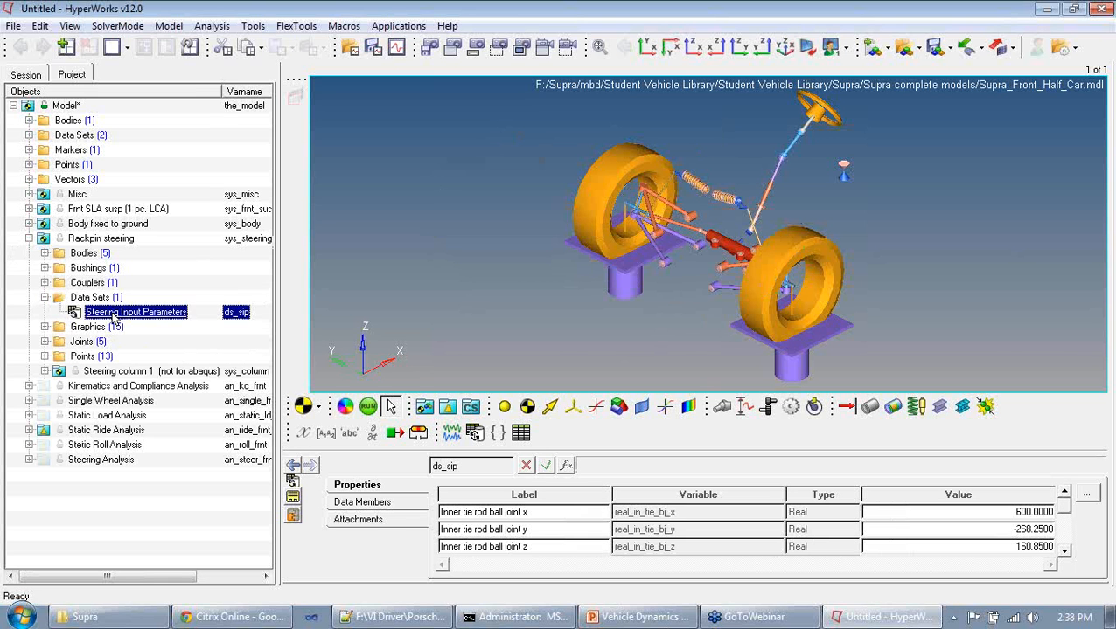
left_click(1086, 494)
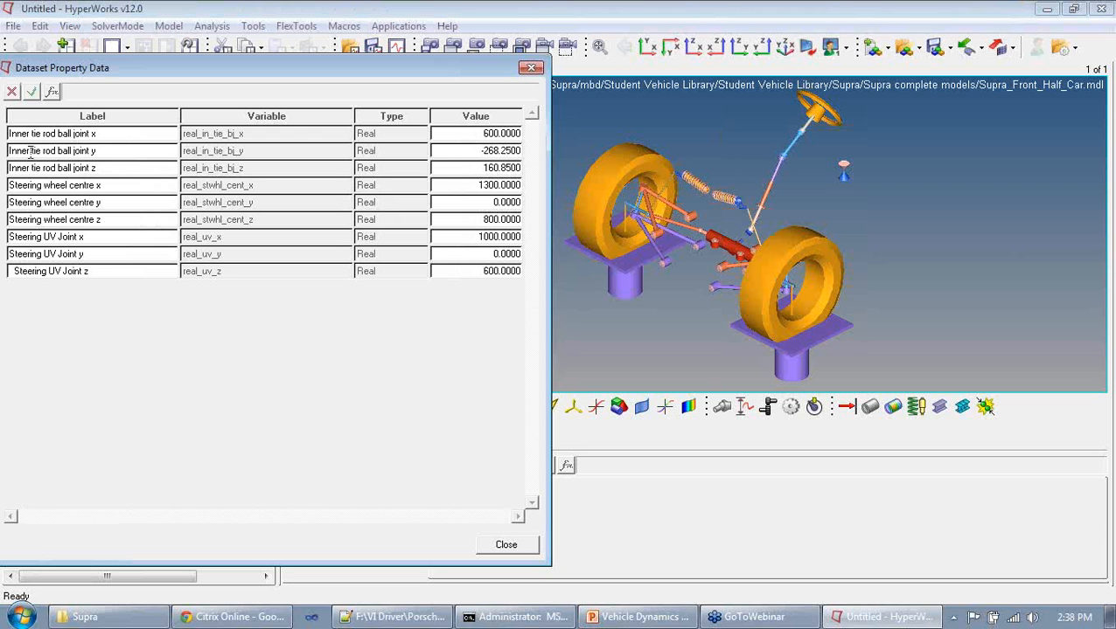
left_click(467, 133)
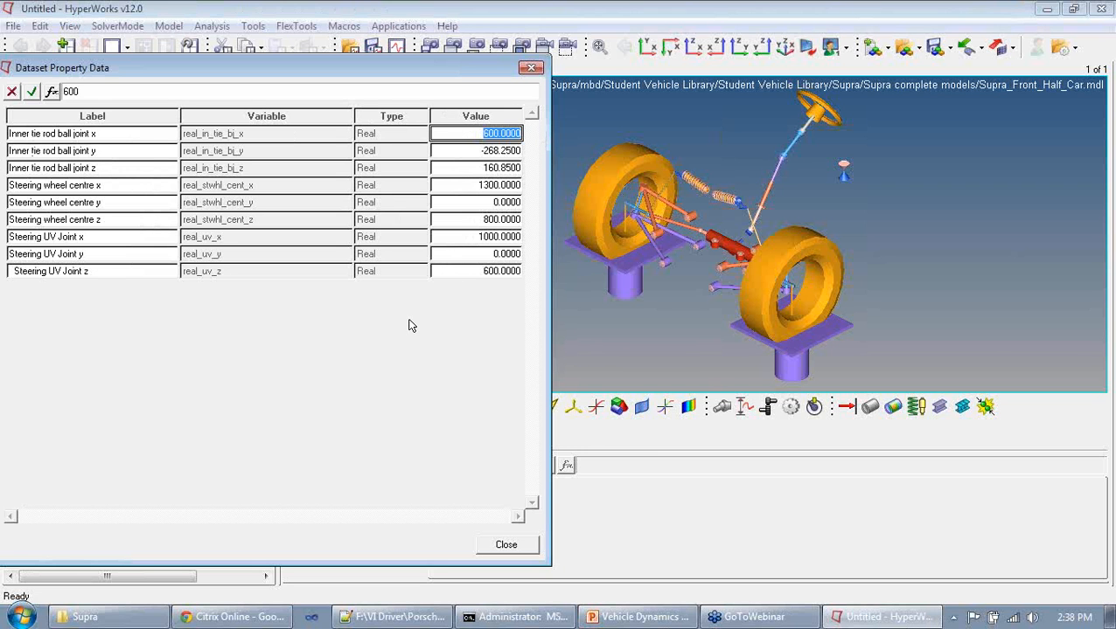
left_click(531, 68)
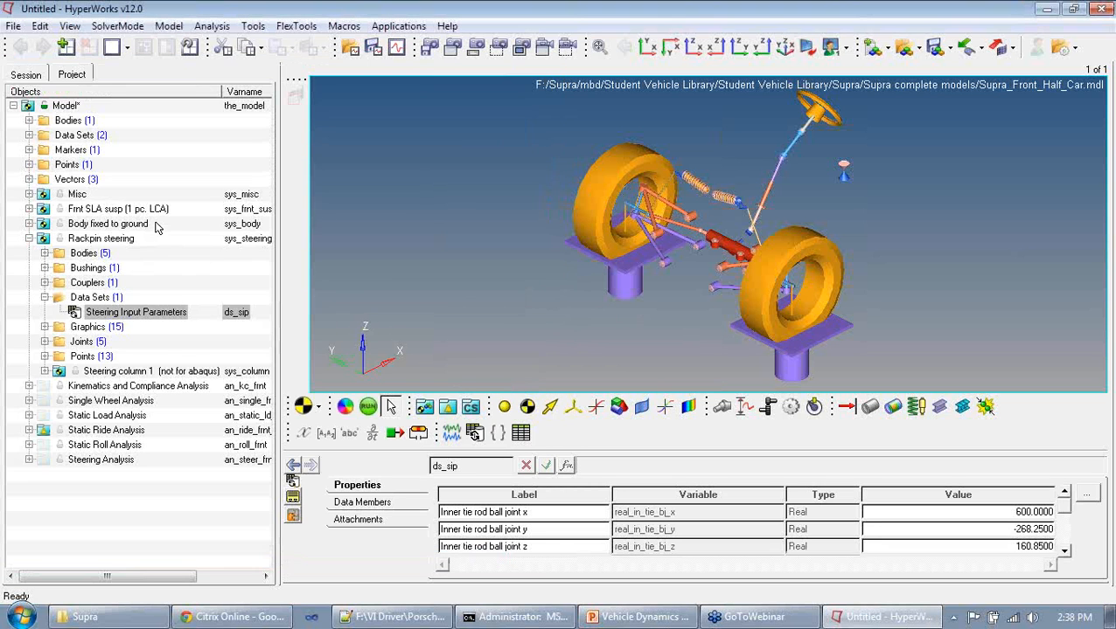
Examine the force, length and mass units in the model's Solver Units data set.
left_click(30, 135)
left_click(94, 151)
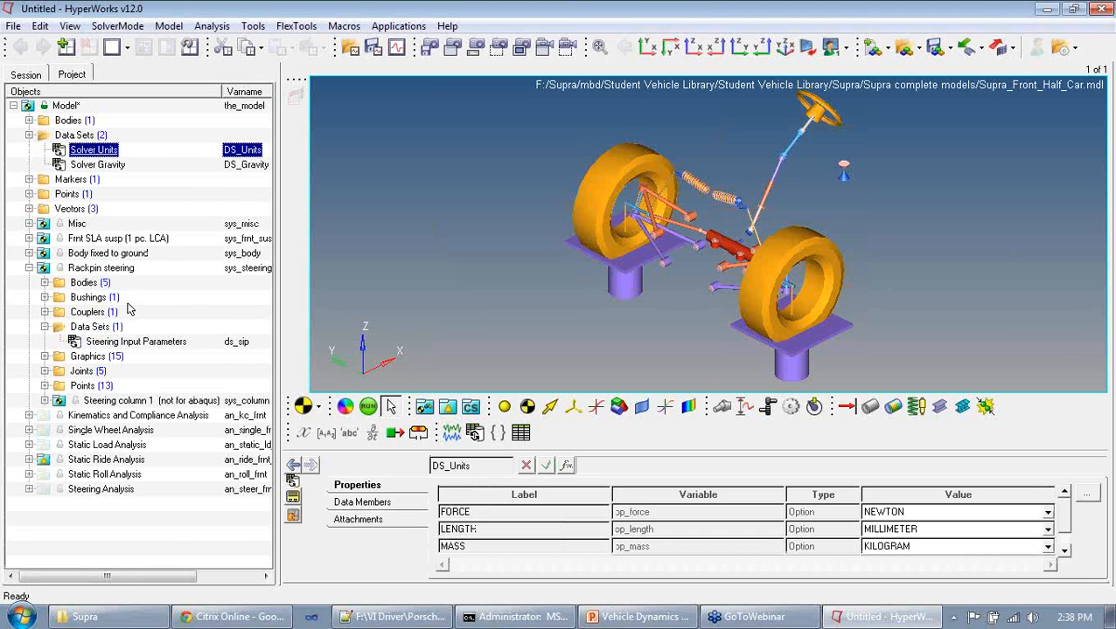
left_click(1064, 550)
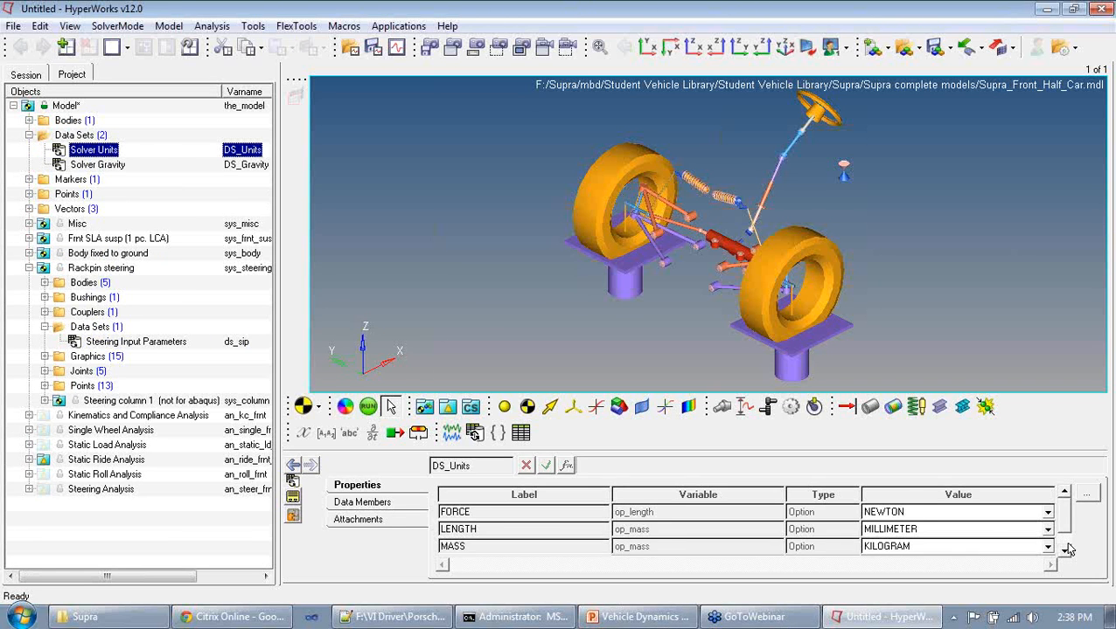
left_click(1064, 492)
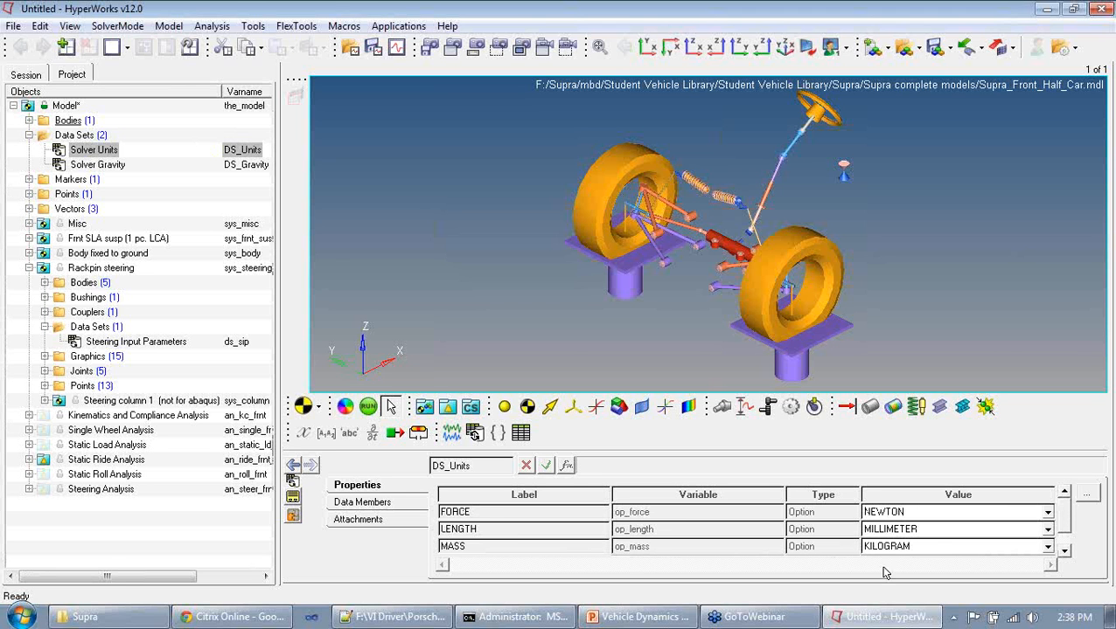
Collapse the model-level Data Sets and Rackpin steering branches, and examine jounce and rebound travel in the Static Ride Analysis Suspension travel data set.
left_click(29, 137)
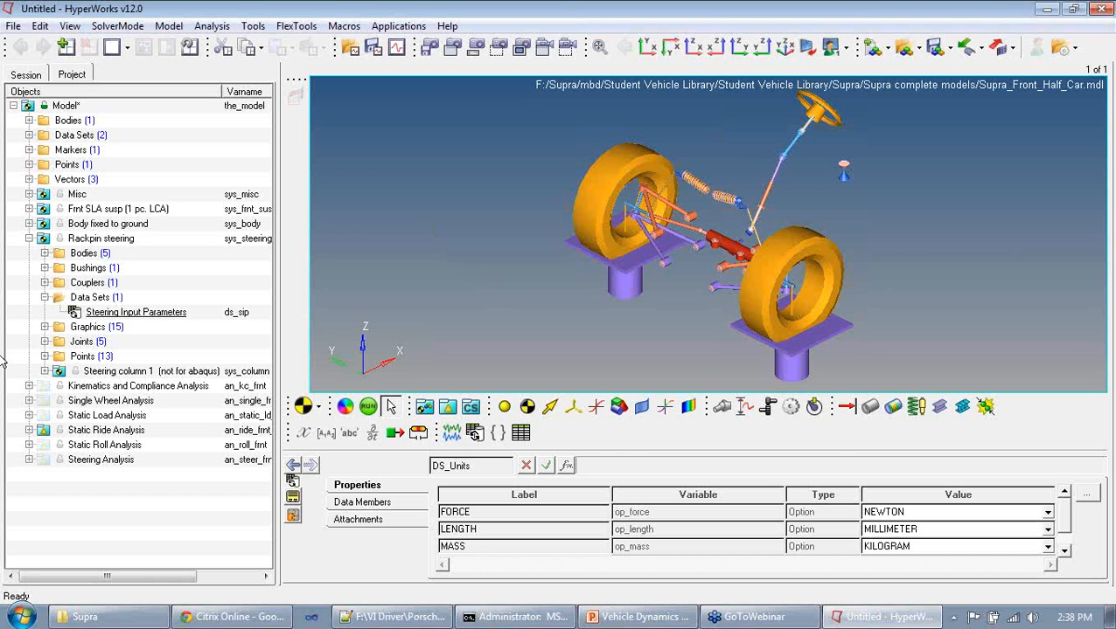
left_click(29, 238)
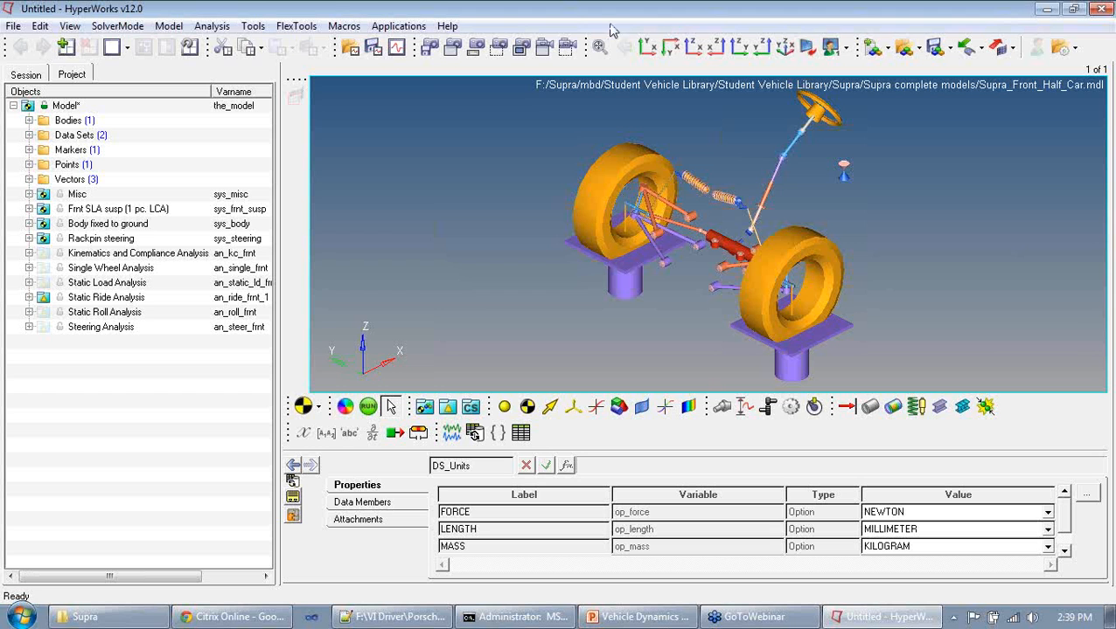
left_click(29, 298)
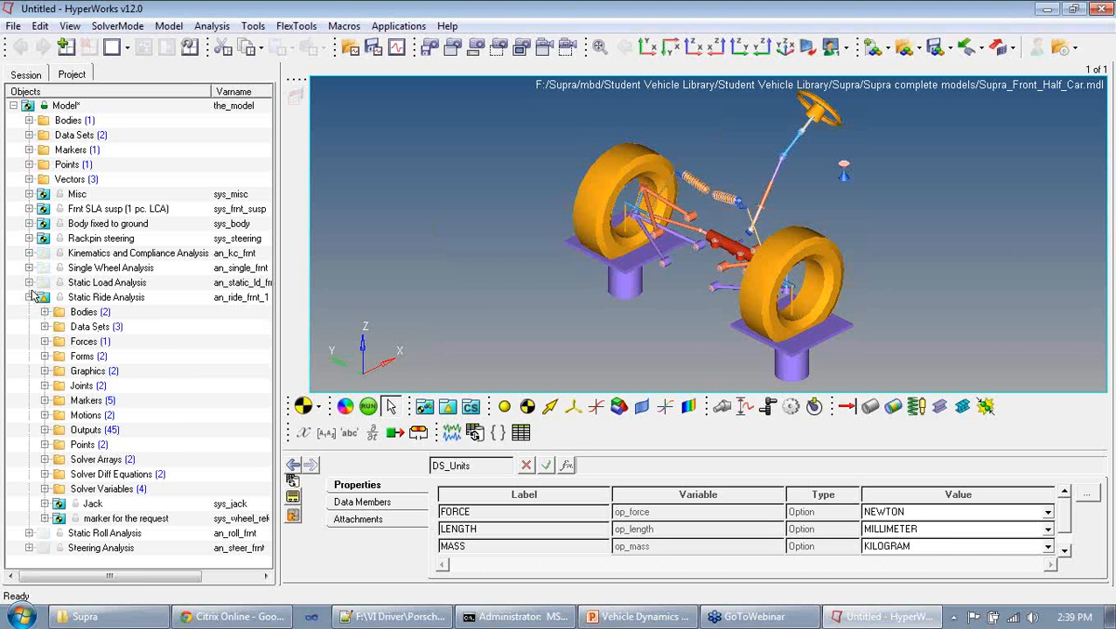
left_click(44, 327)
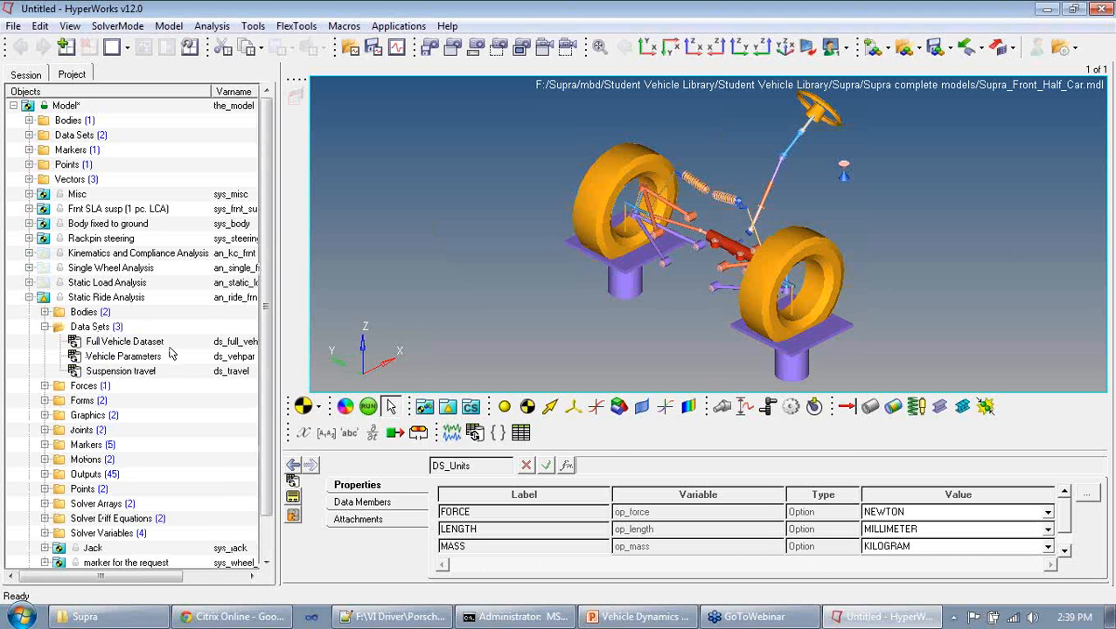
left_click(102, 383)
left_click(103, 374)
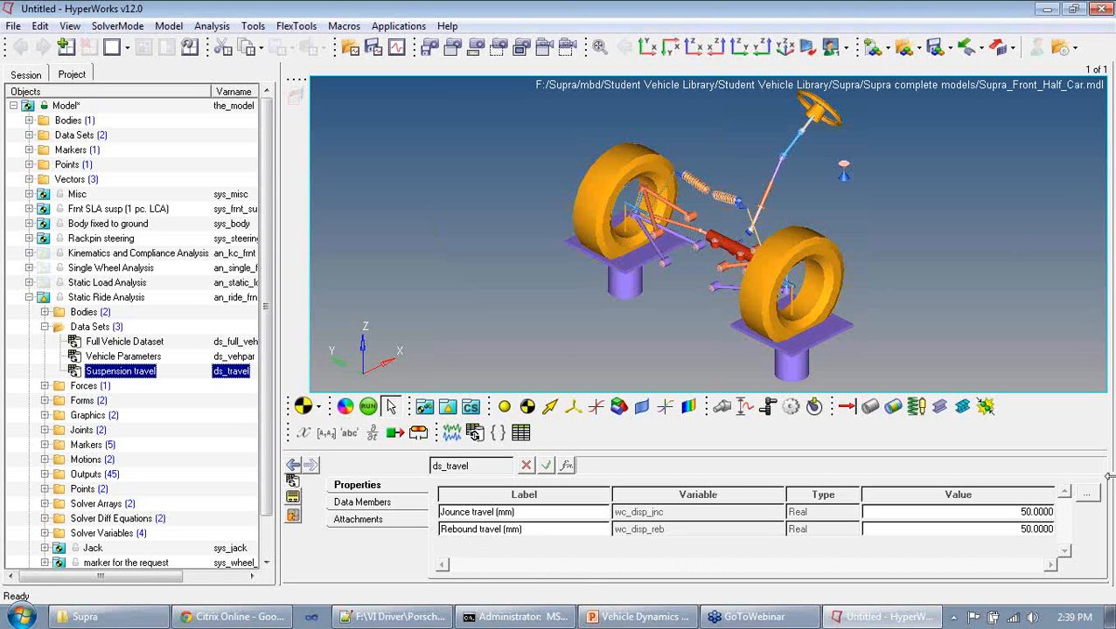
left_click(523, 512)
left_click(549, 528)
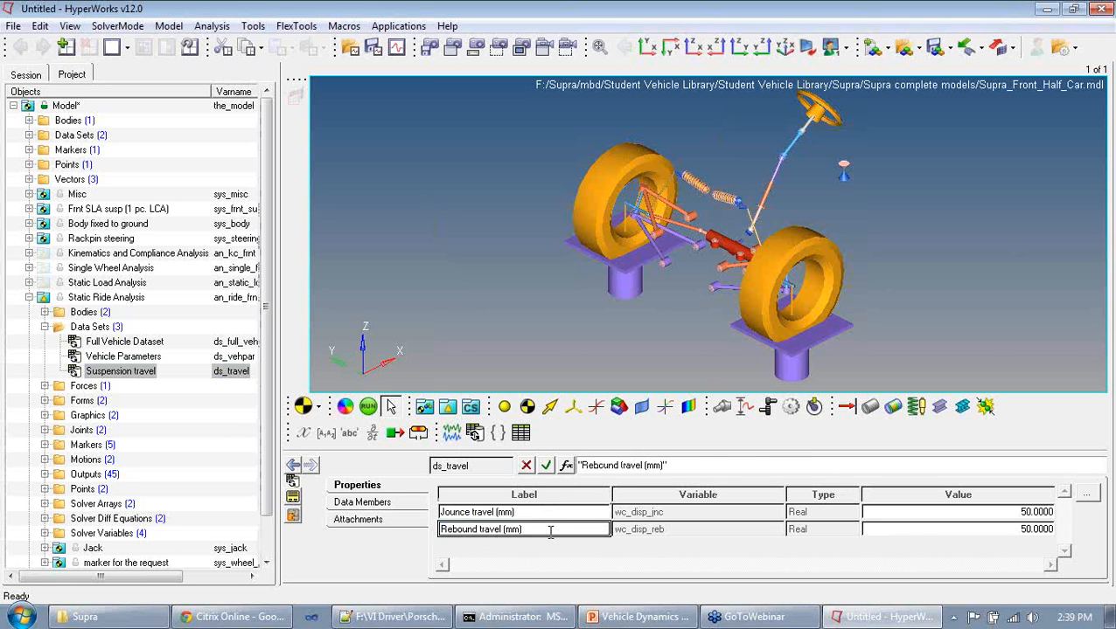
left_click(507, 558)
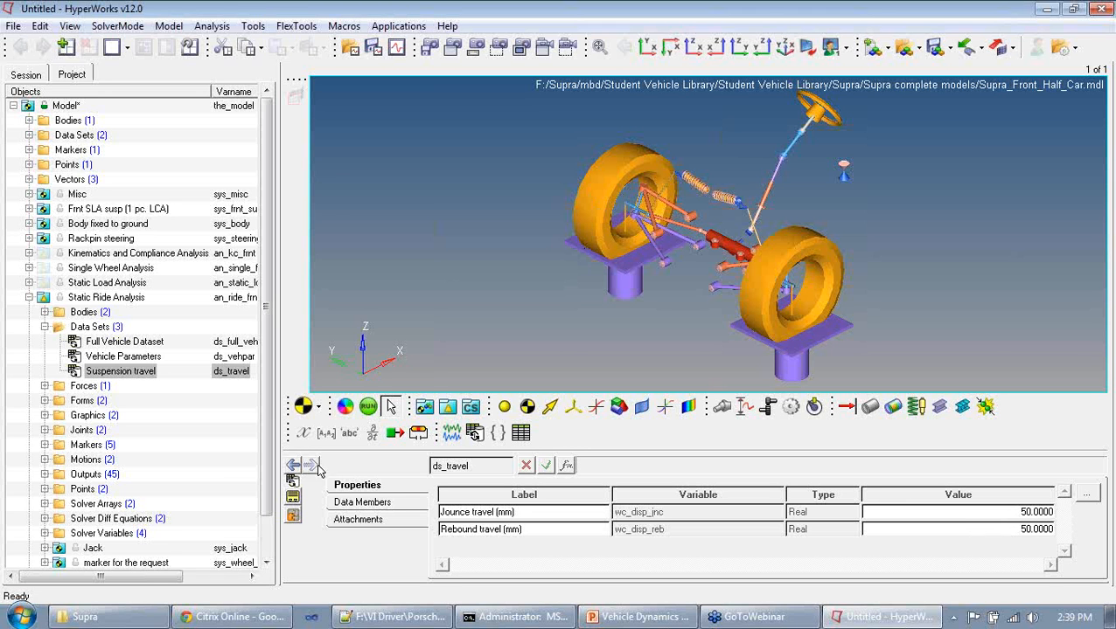
Read through the Static Ride Analysis Vehicle Parameters, from vehicle end and suspension type to axle ratio and vehicle weight.
left_click(146, 362)
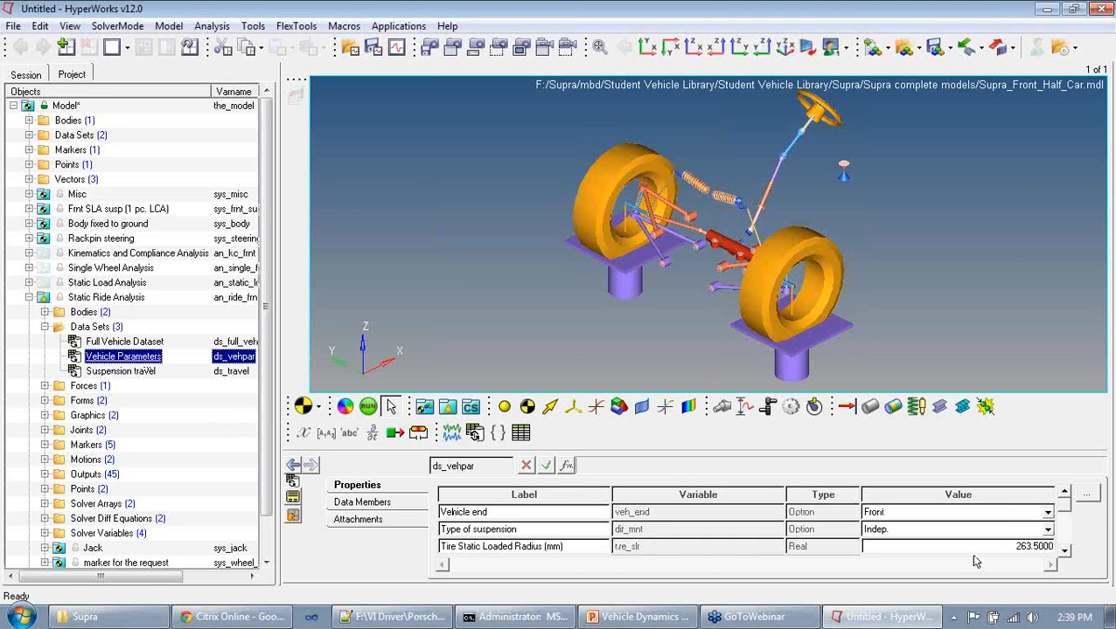
left_click(1063, 552)
left_click(1063, 552)
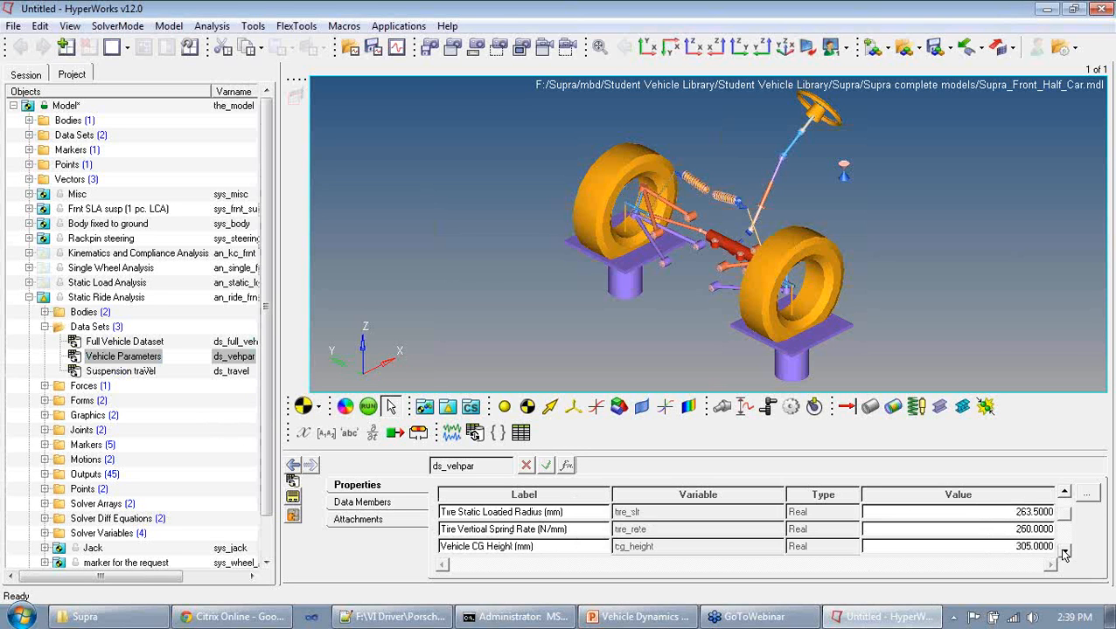
left_click(1063, 551)
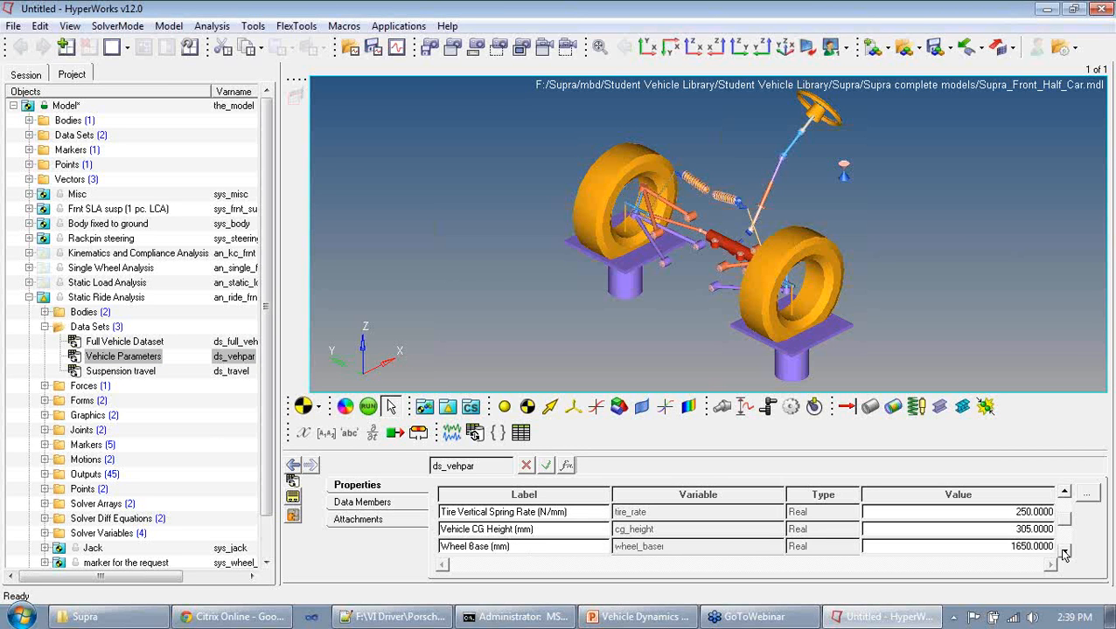
left_click(1063, 552)
left_click(1063, 551)
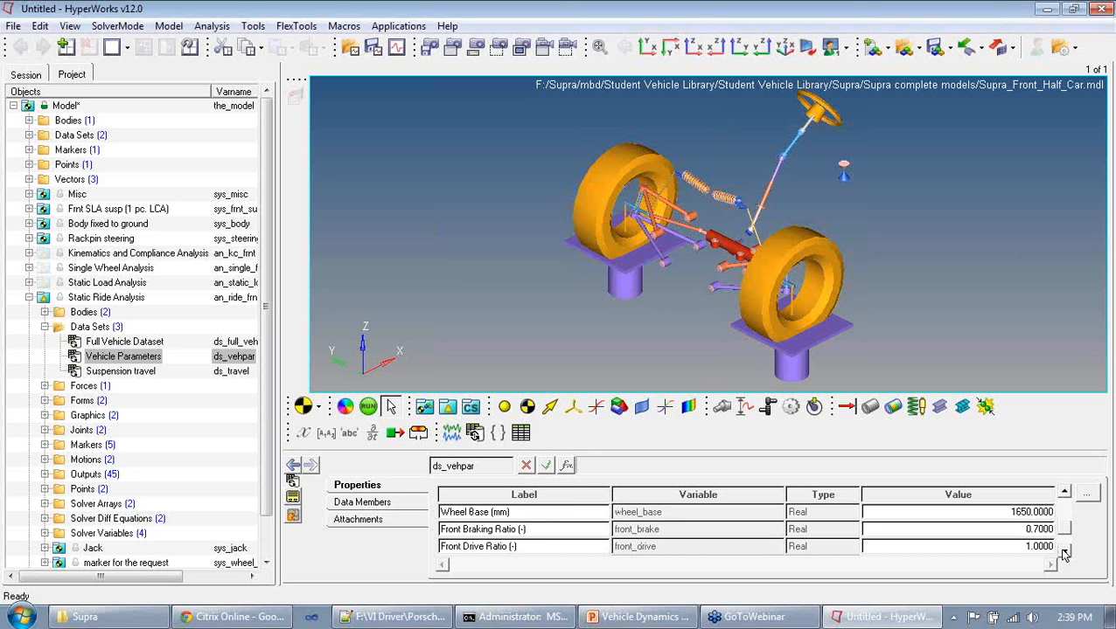
left_click(1063, 551)
left_click(1063, 552)
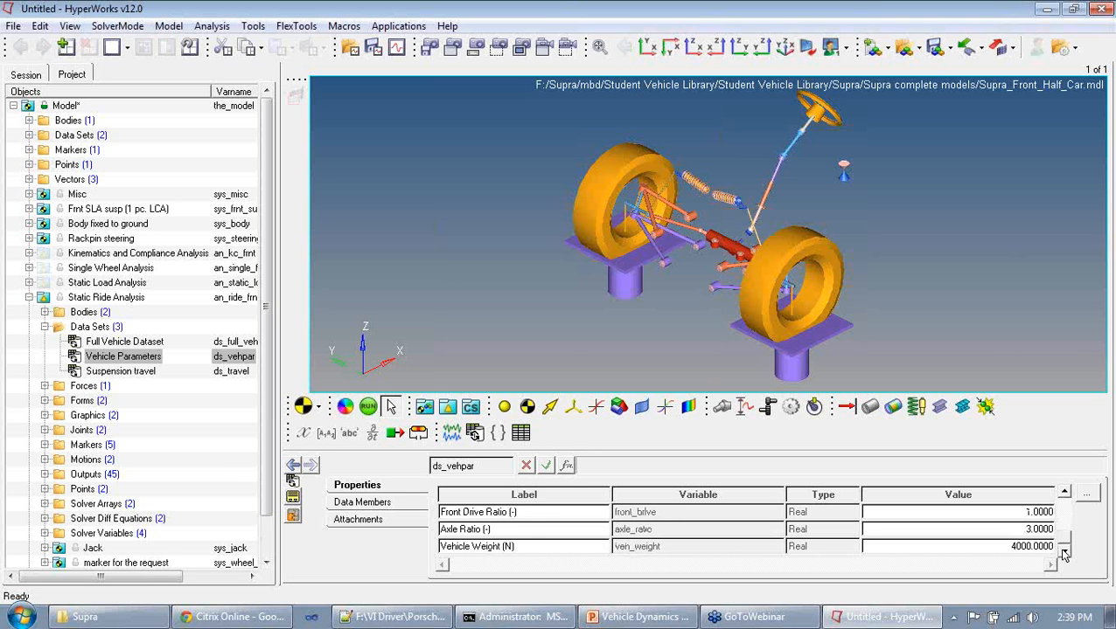
left_click(1064, 493)
left_click(1064, 493)
left_click(1064, 493)
left_click(1064, 493)
left_click(1064, 493)
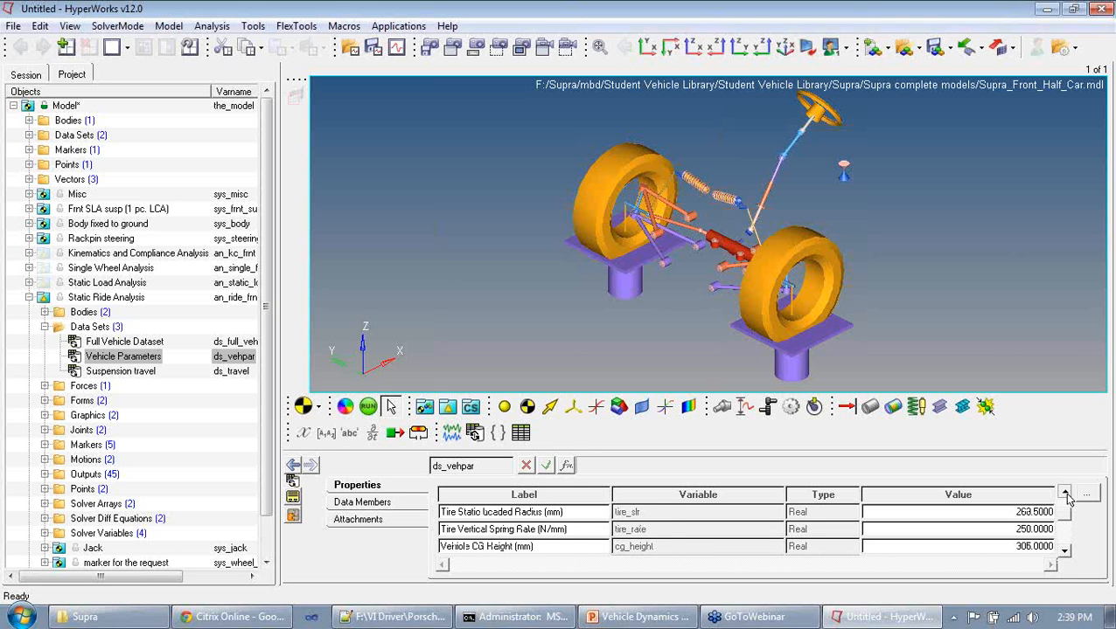
left_click(1064, 493)
left_click(1063, 493)
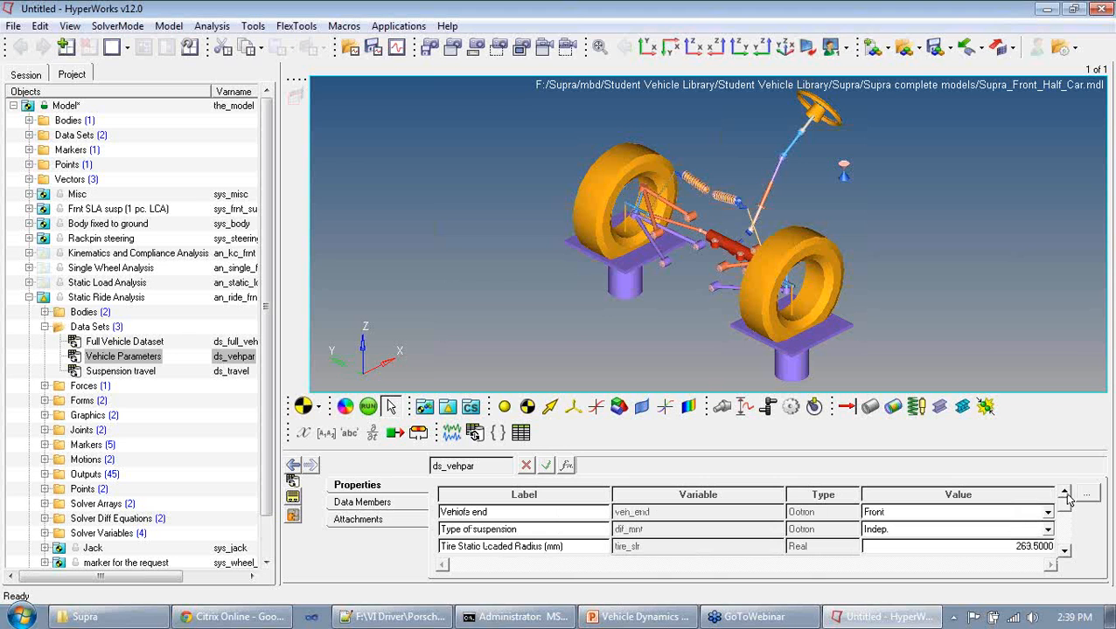
Examine the Vehicle Parameters in the full Dataset Property Data table, highlight the Tire Vertical Spring Rate label, and close the table.
left_click(1085, 494)
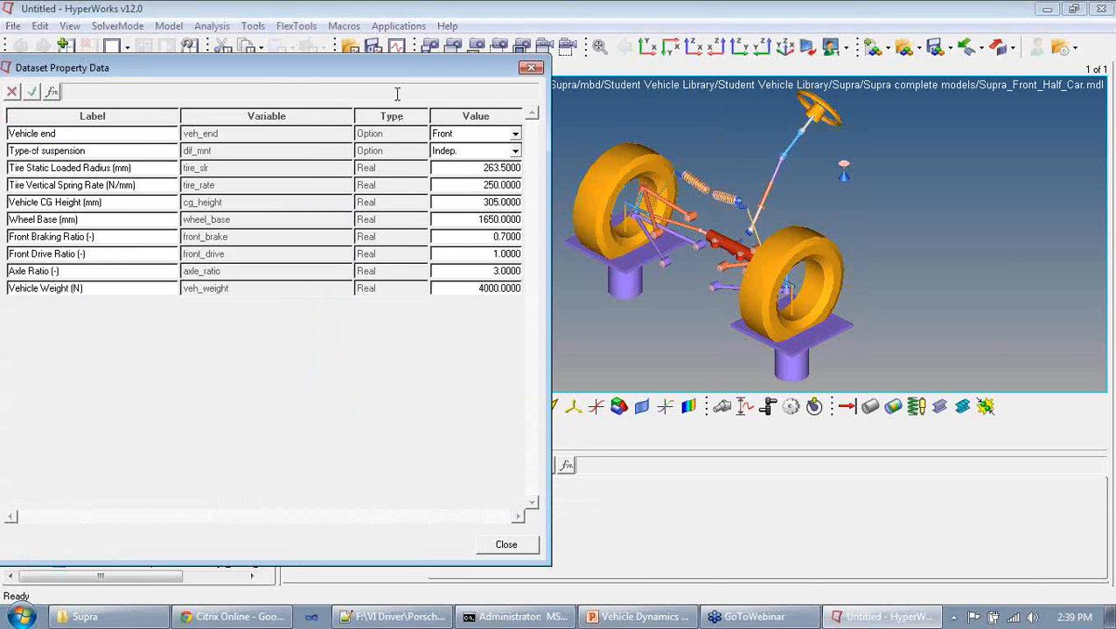
left_click_drag(403, 70, 542, 56)
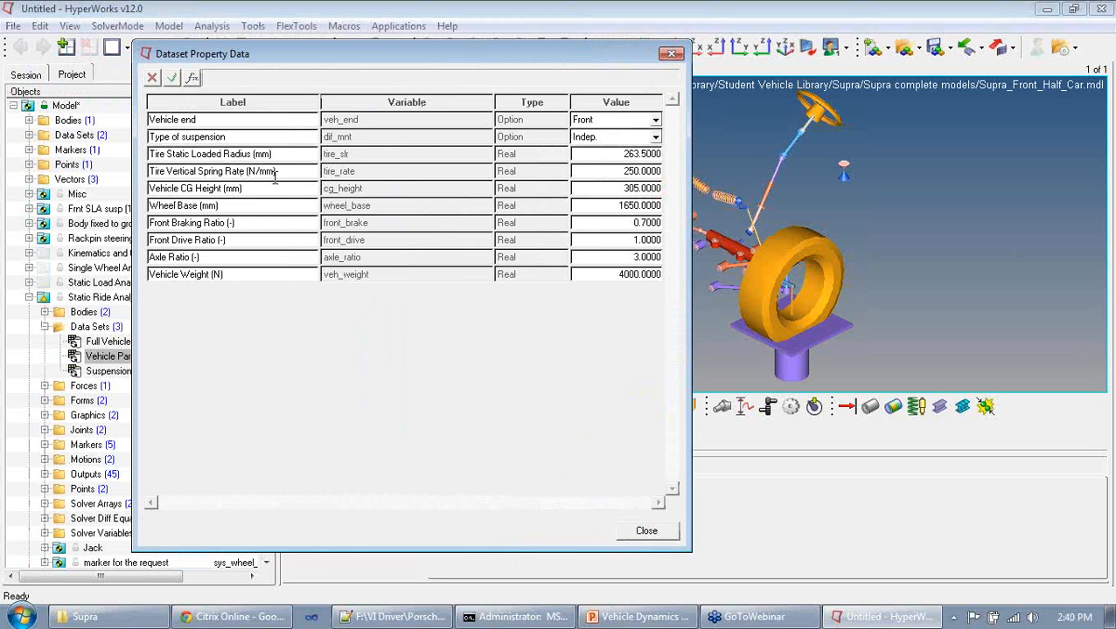
left_click_drag(278, 172, 142, 174)
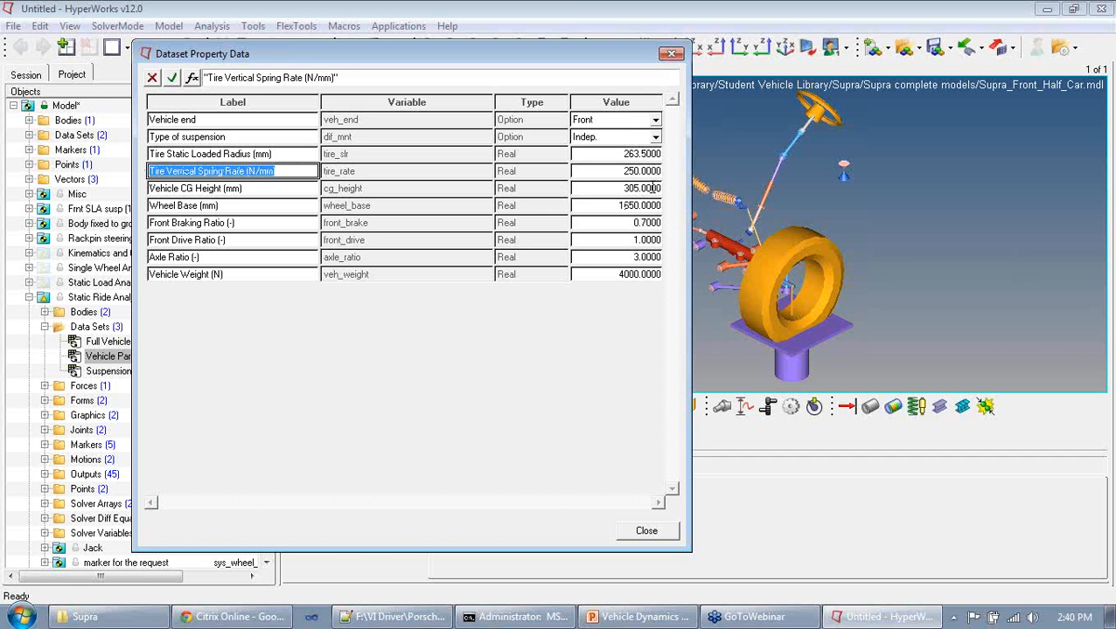
left_click(671, 54)
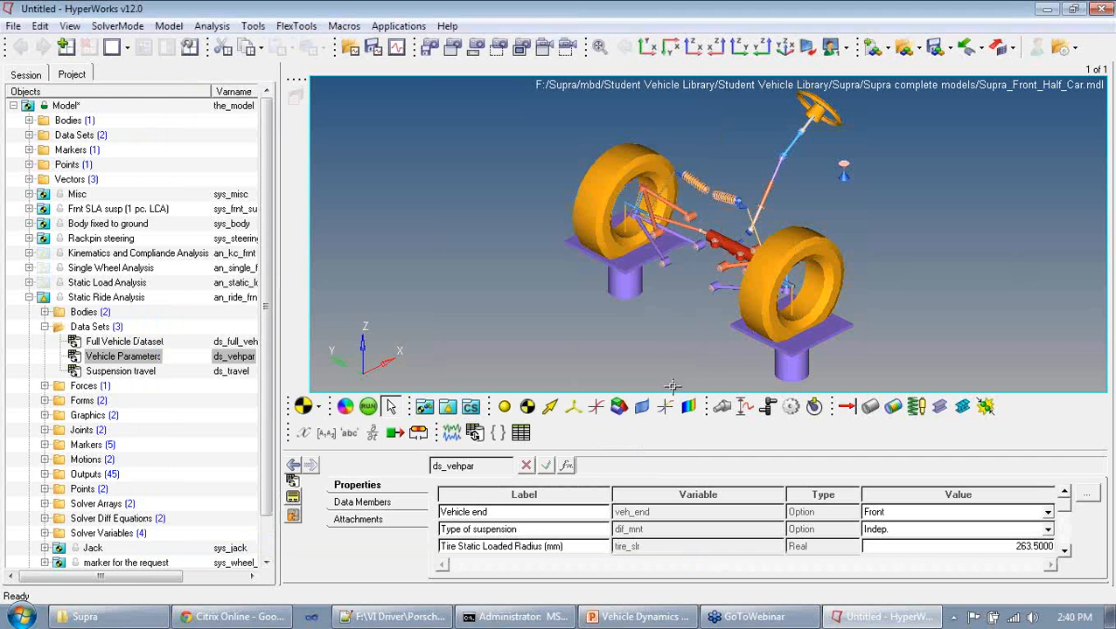
Recheck the tire and CG height entries of the Vehicle Parameters, and collapse the Static Ride Analysis branch.
left_click(1064, 550)
left_click(1064, 551)
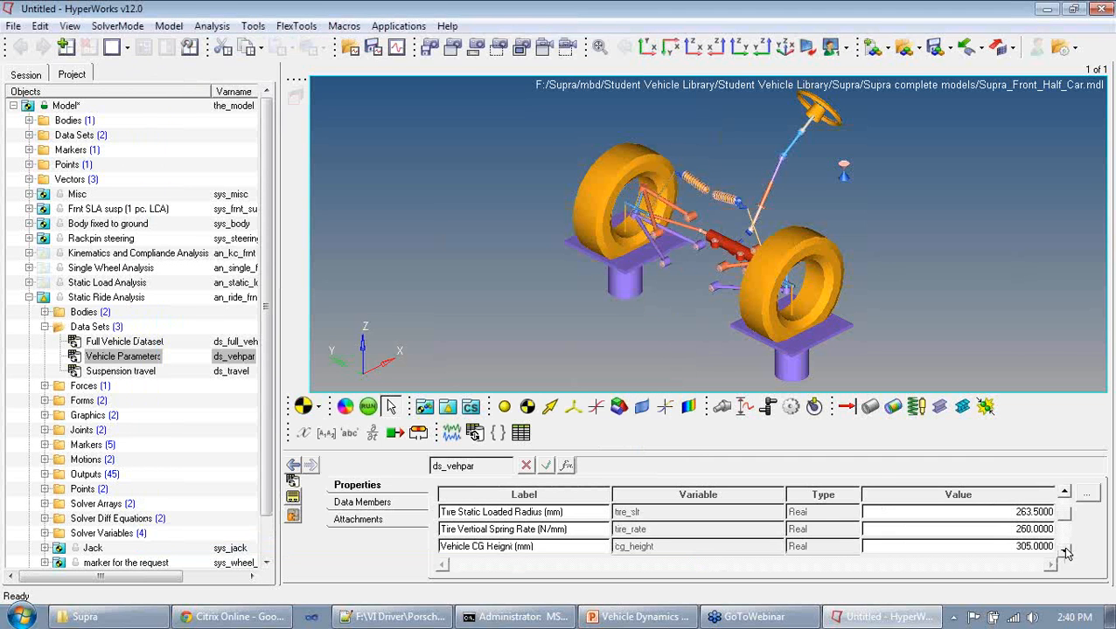
left_click(1064, 495)
left_click(1064, 495)
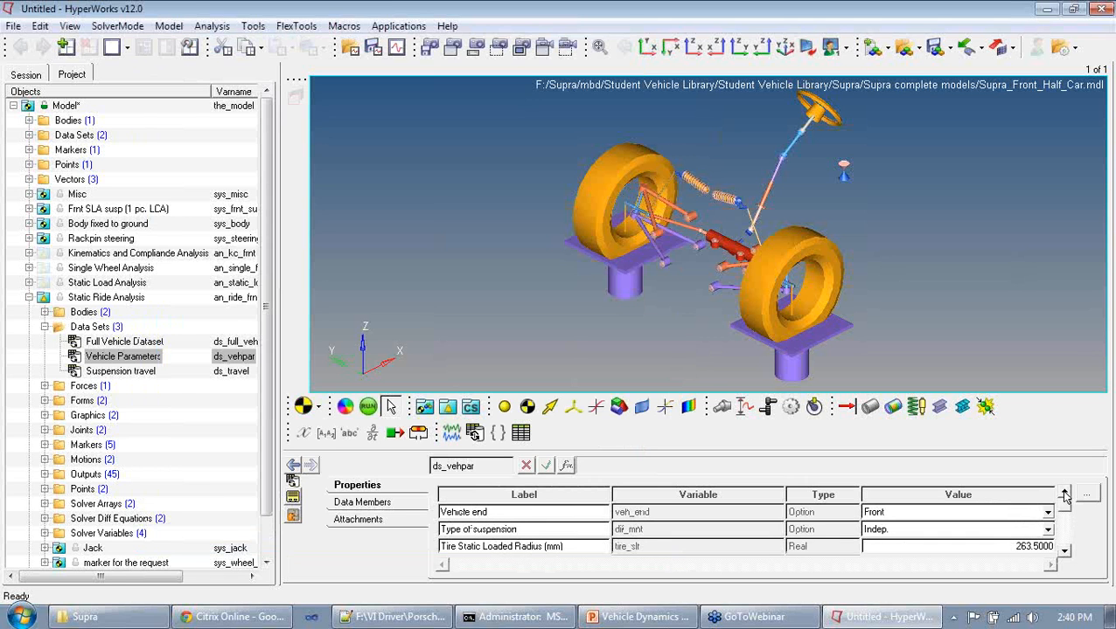
left_click(44, 327)
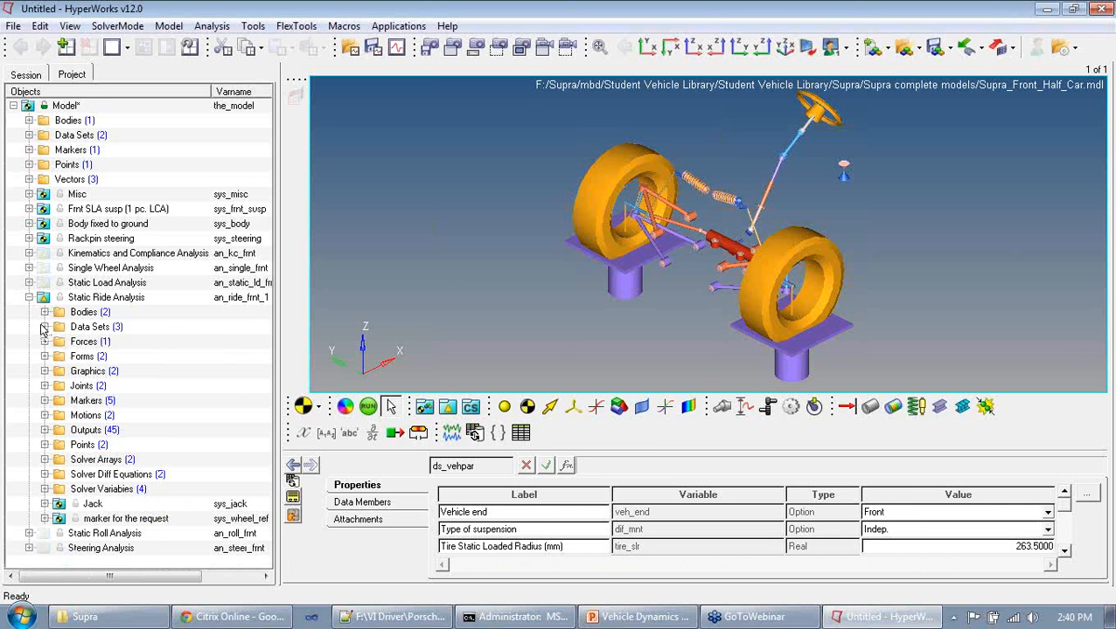
left_click(29, 297)
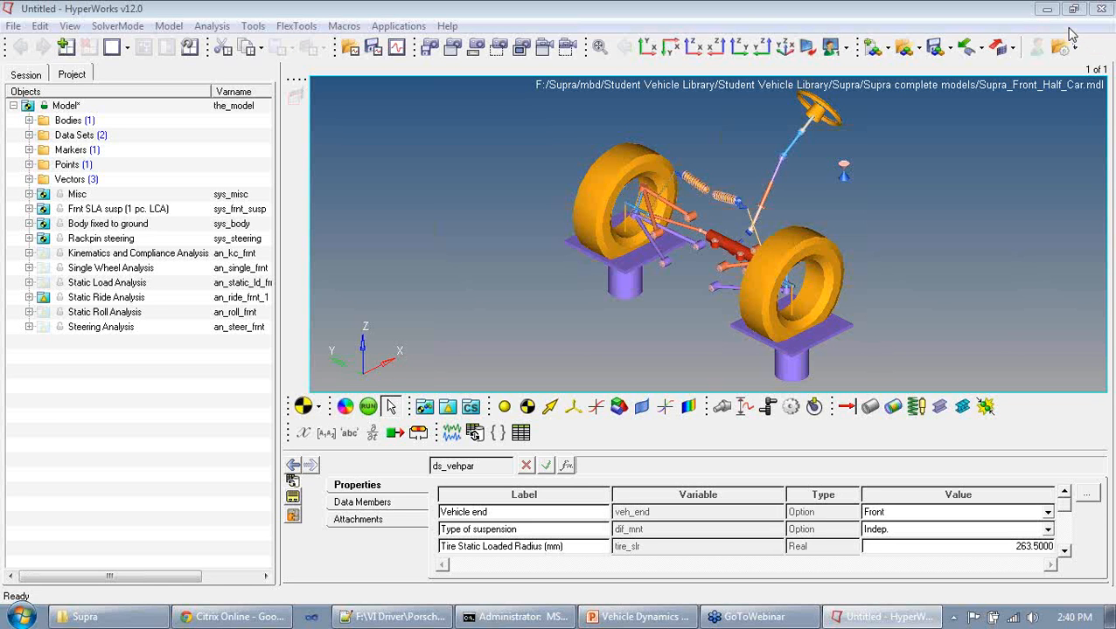
Find the Static Wheel Alignment data set of the front SLA suspension, examine its toe and camber in the full table, and close it.
left_click(29, 298)
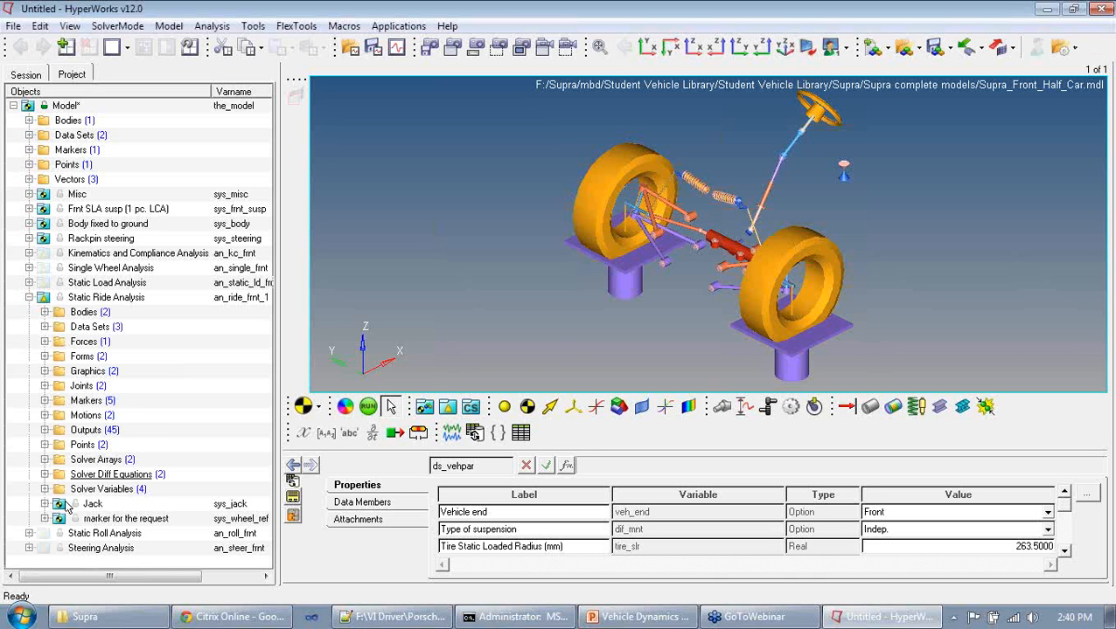
left_click(45, 327)
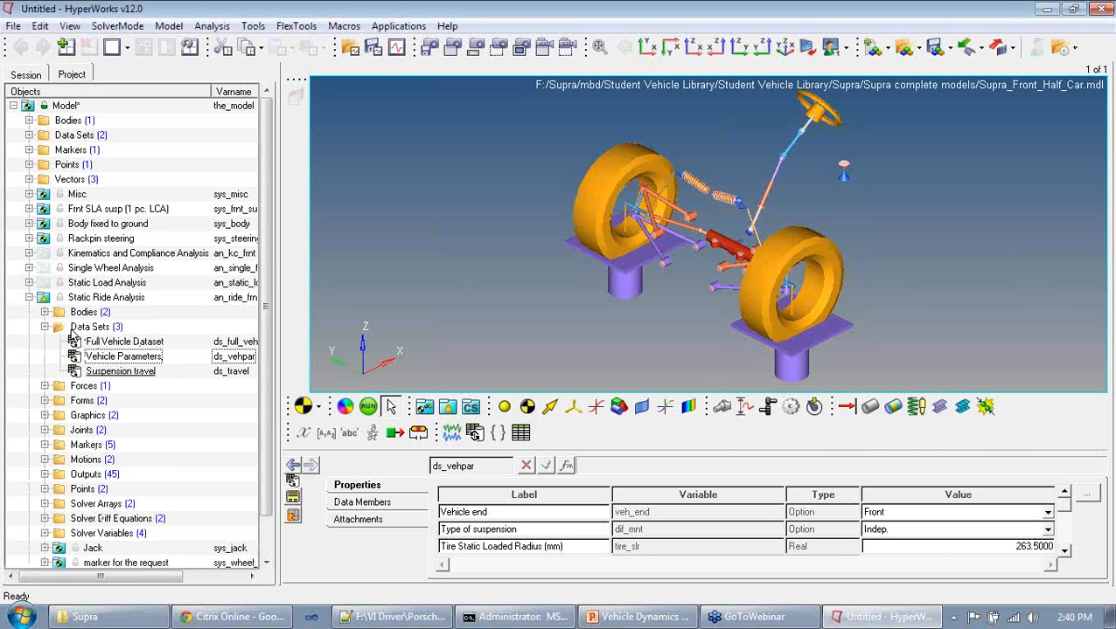
left_click(45, 327)
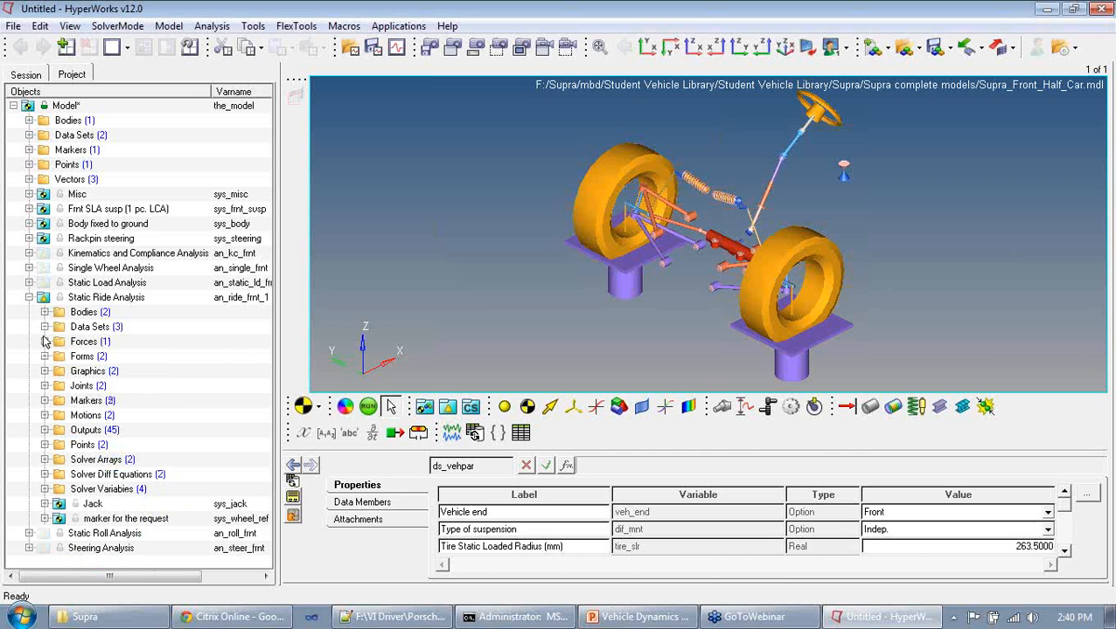
left_click(29, 224)
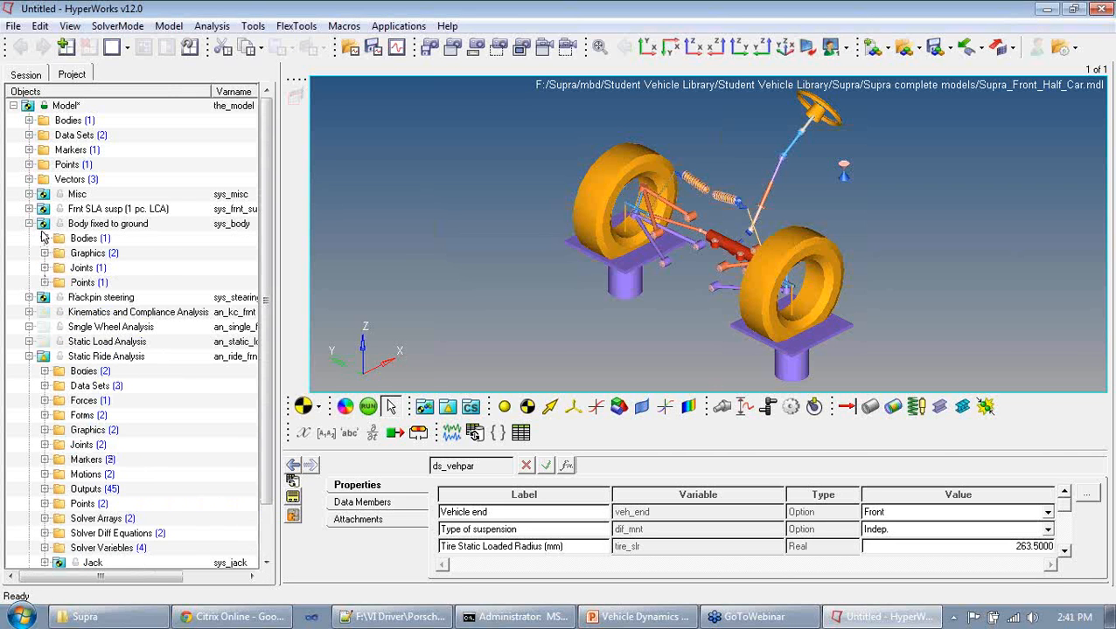
left_click(28, 224)
left_click(29, 209)
left_click(45, 252)
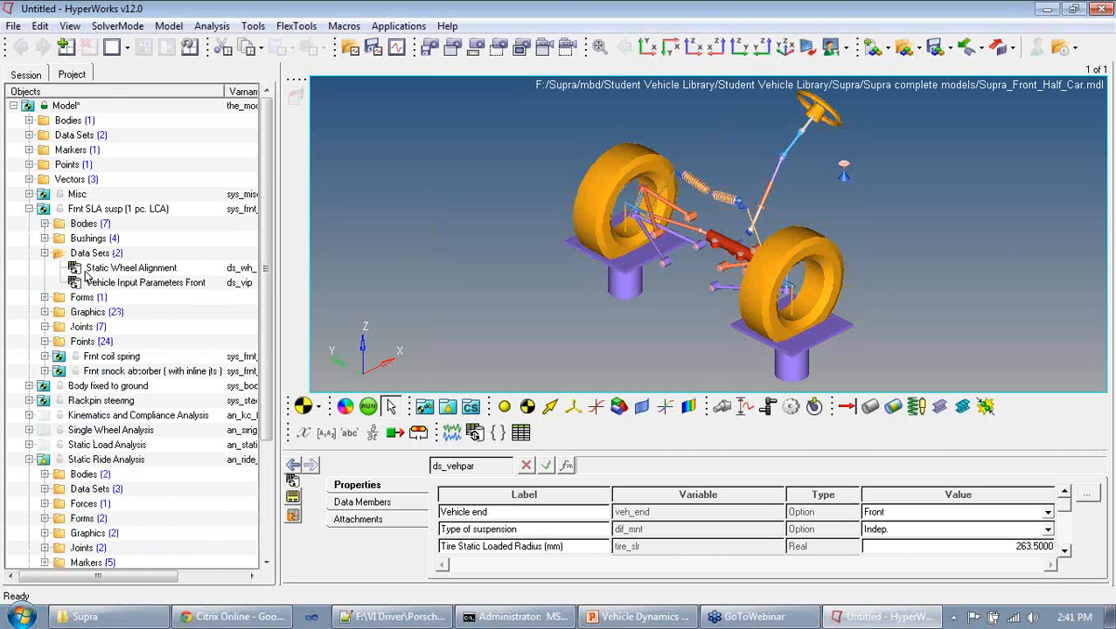
left_click(112, 269)
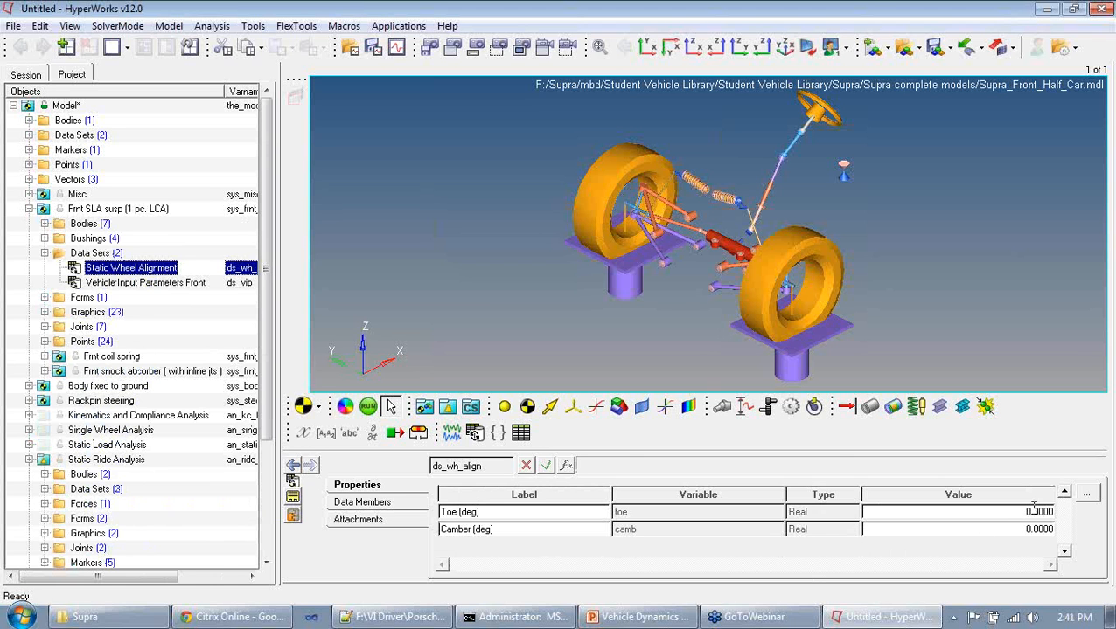
left_click(1085, 495)
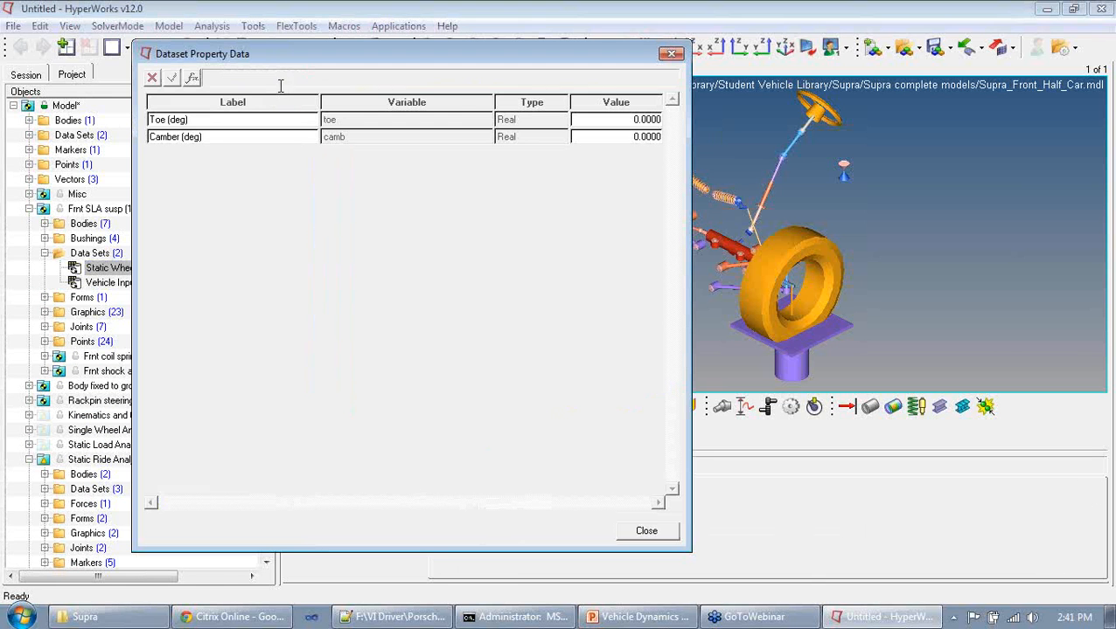
left_click_drag(429, 65, 629, 86)
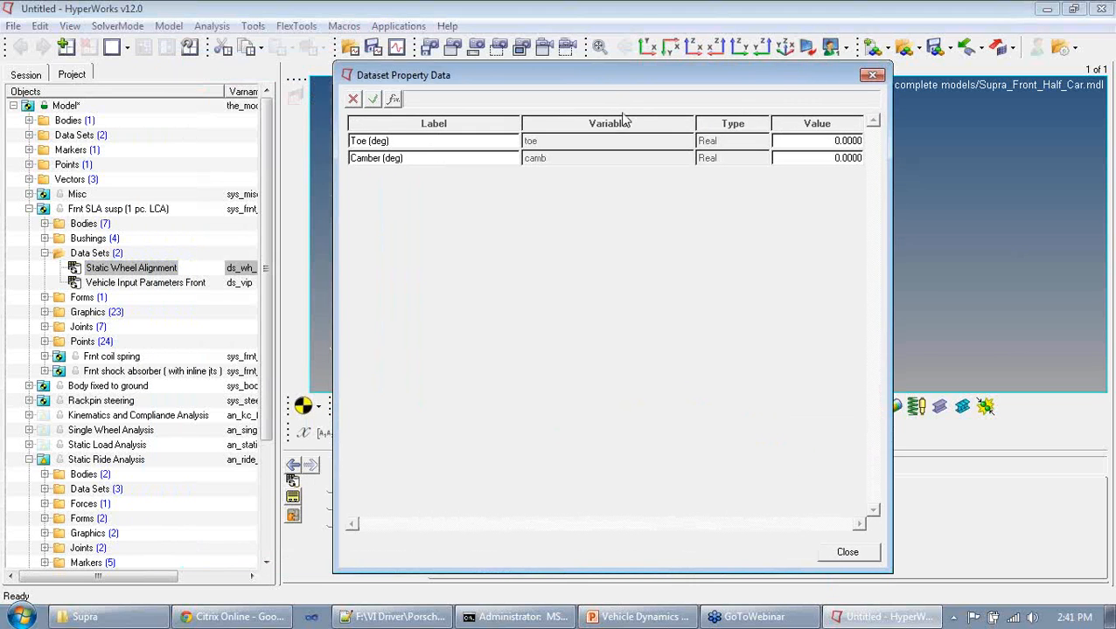
left_click(871, 76)
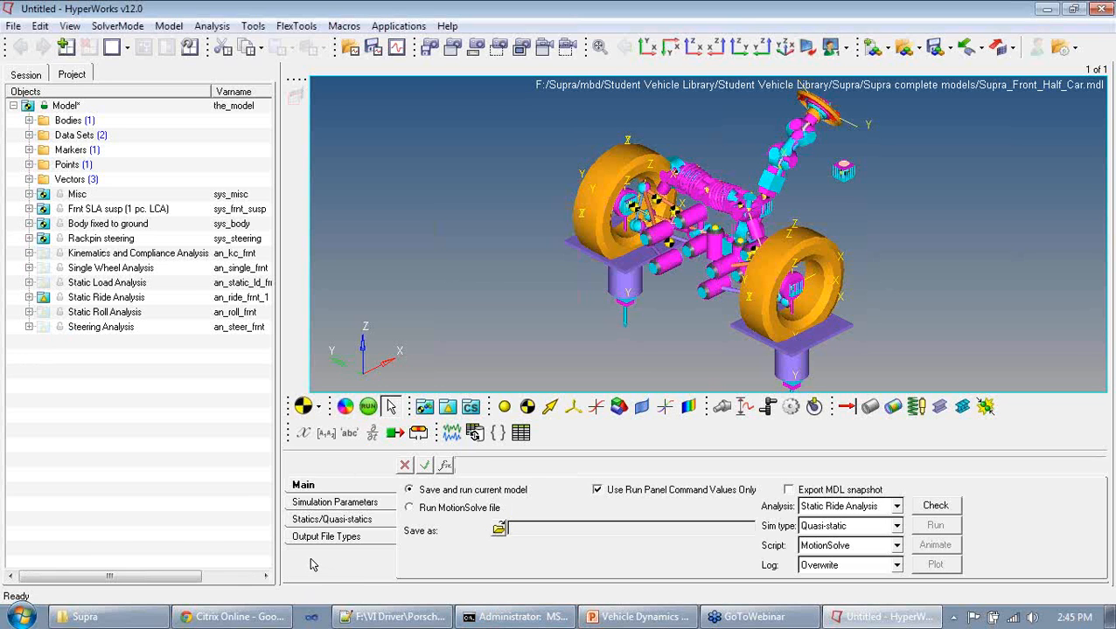
Set the current model to be saved and run as ride-webinar.xml in the F:/Supra/Demo folder.
left_click(407, 490)
left_click(499, 530)
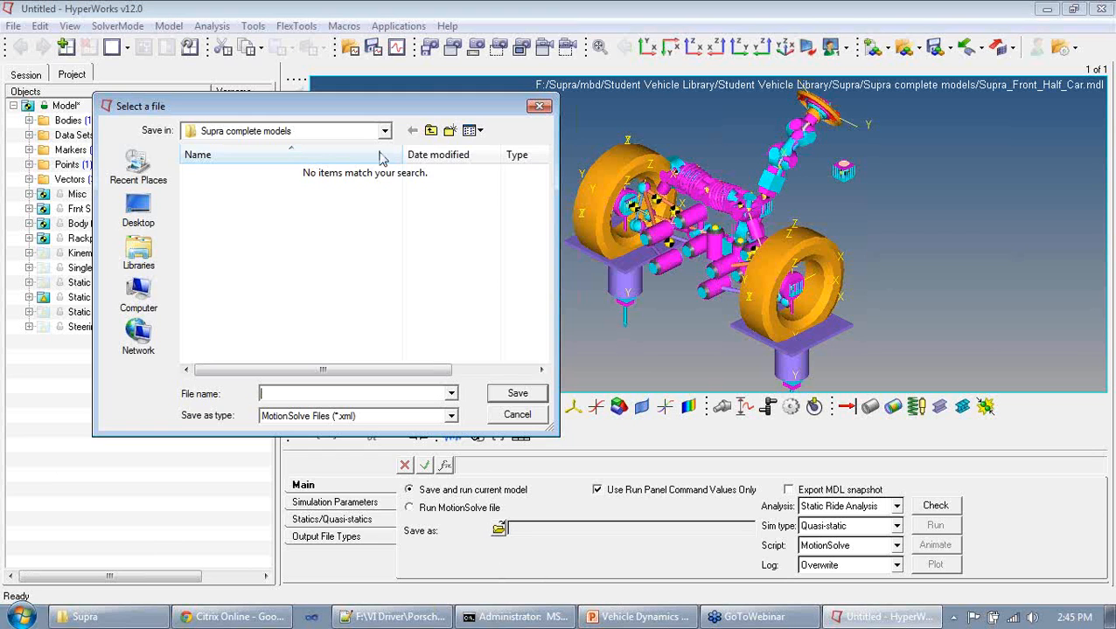
left_click(431, 134)
left_click(431, 133)
left_click(431, 131)
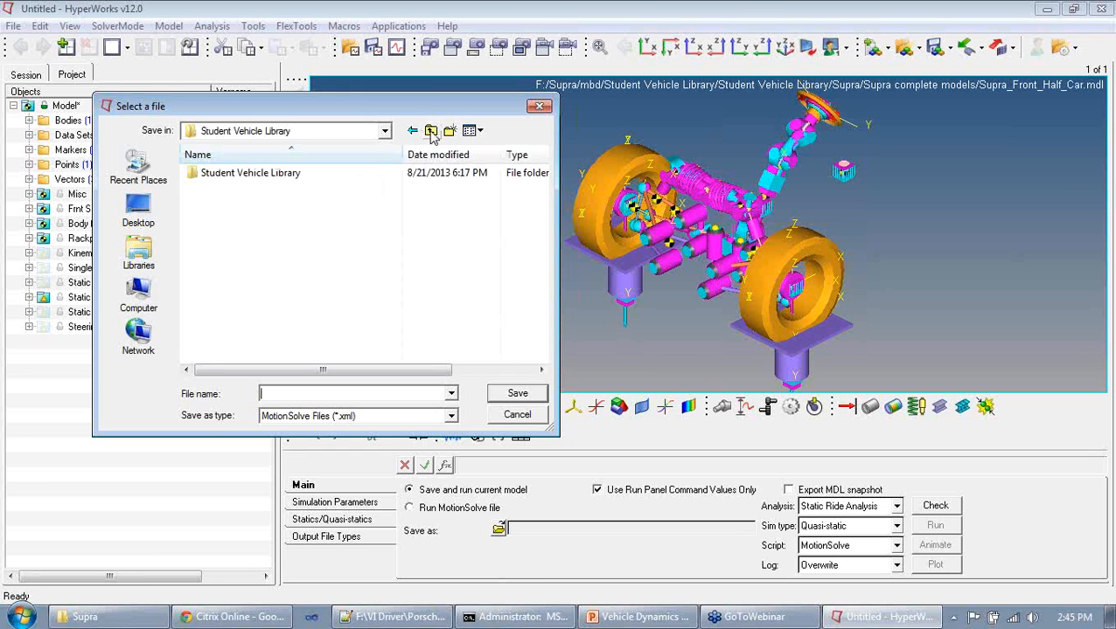
left_click(431, 131)
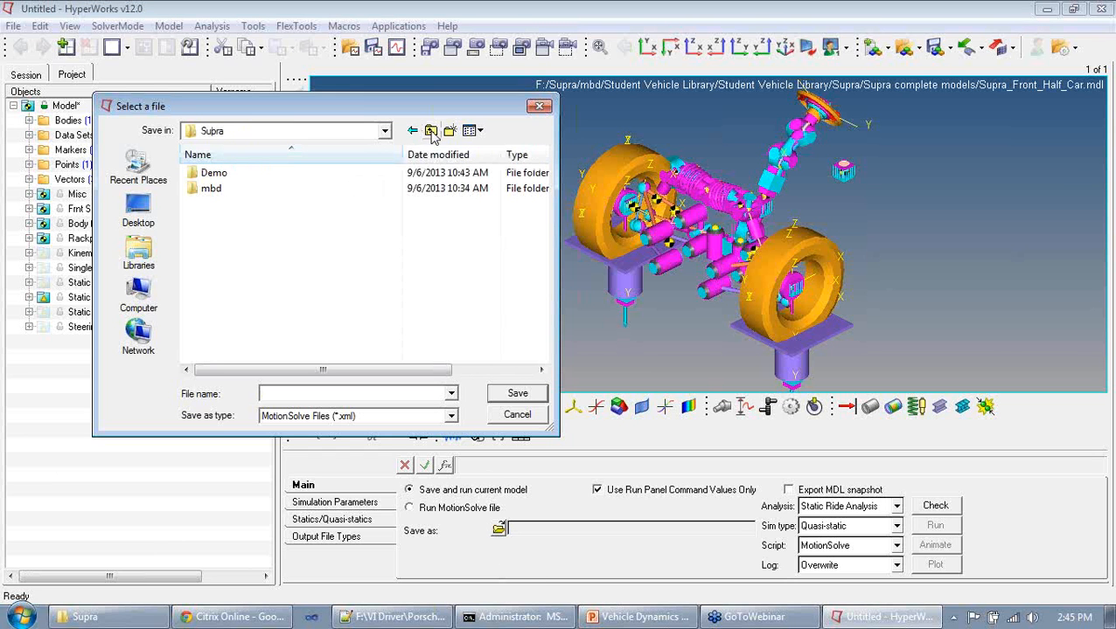
double_click(247, 178)
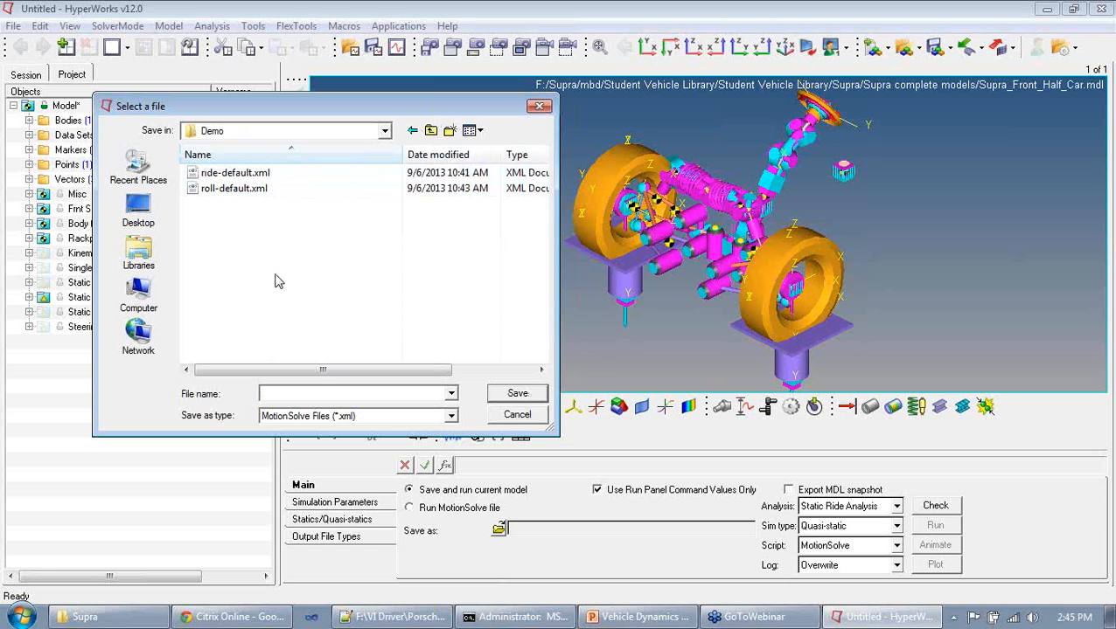
left_click(323, 394)
type("ride-")
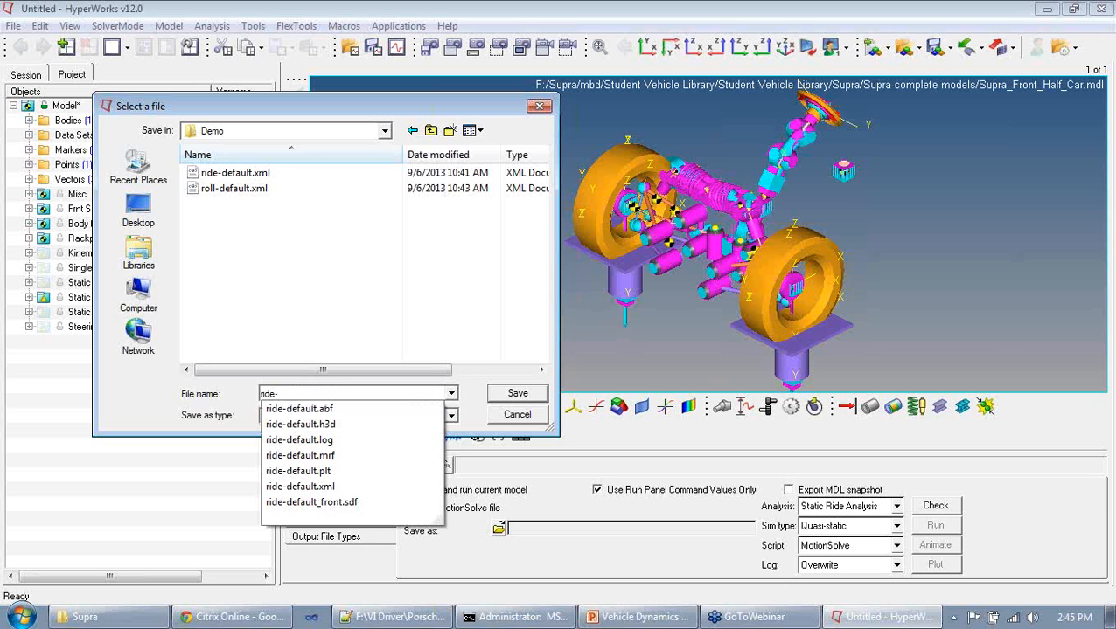
type("webinar")
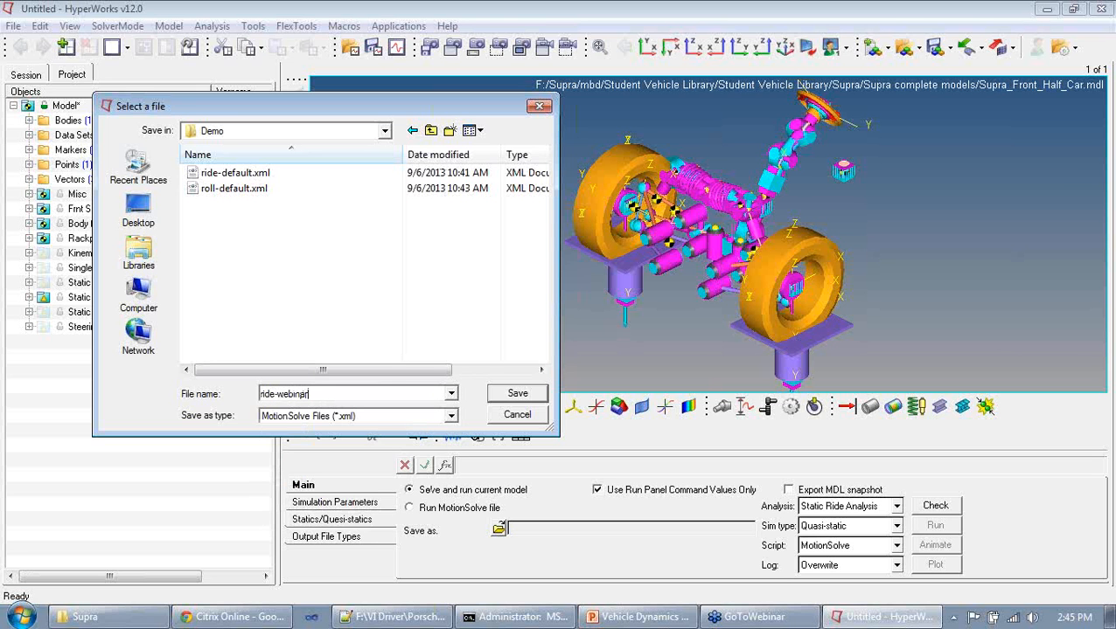
left_click(516, 391)
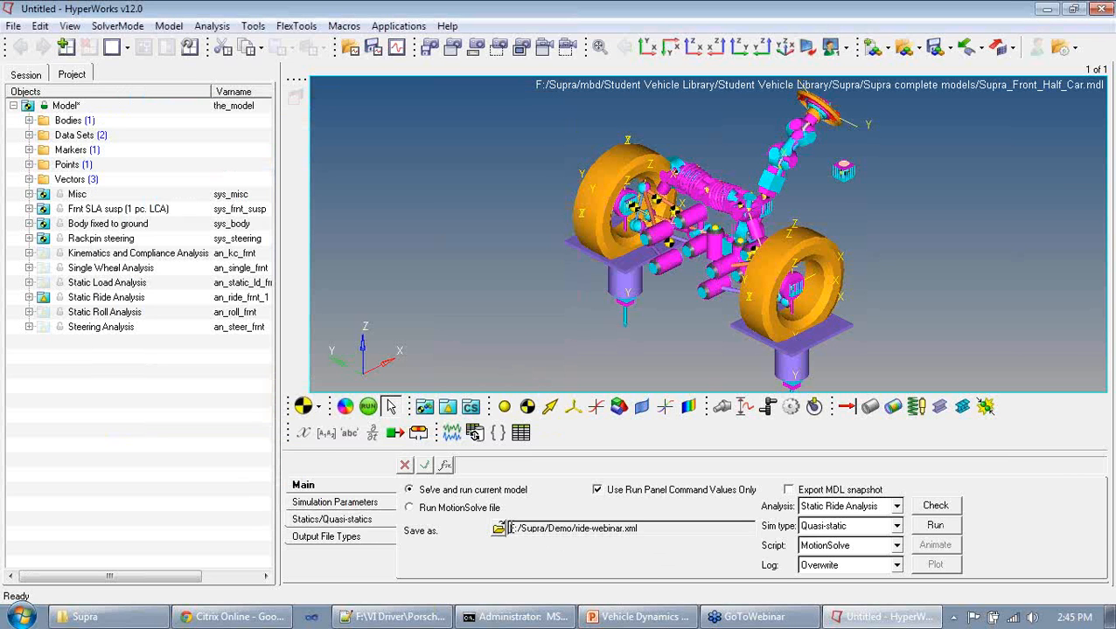
left_click(498, 528)
left_click_drag(554, 529, 573, 529)
left_click(660, 529)
Check the model for the Static Ride Analysis, read the message log, and close it.
left_click(949, 509)
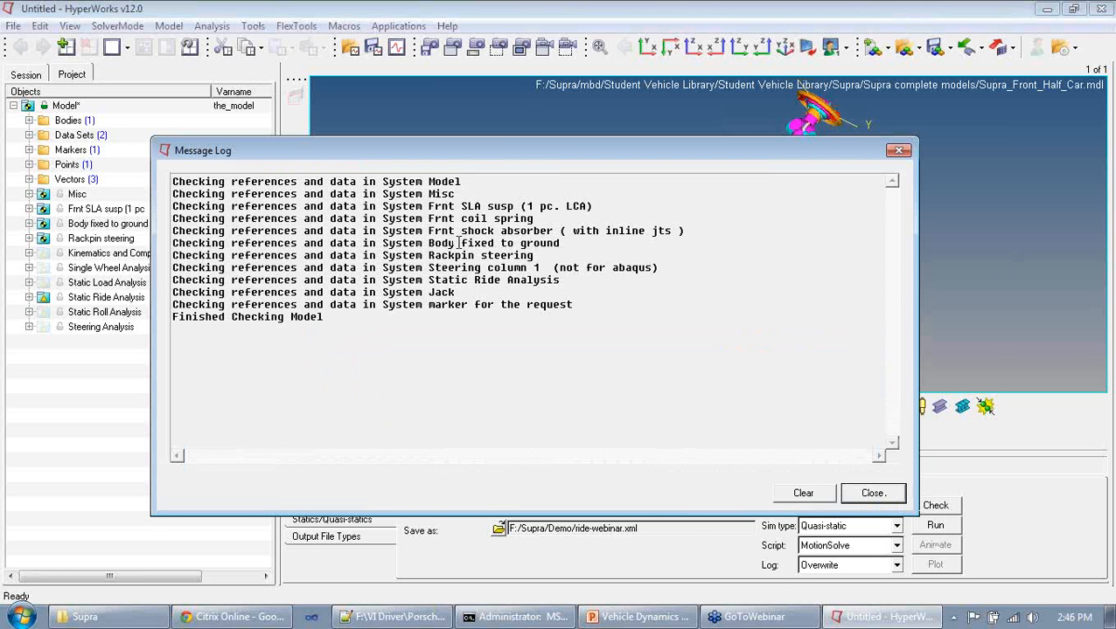
left_click_drag(507, 156, 532, 134)
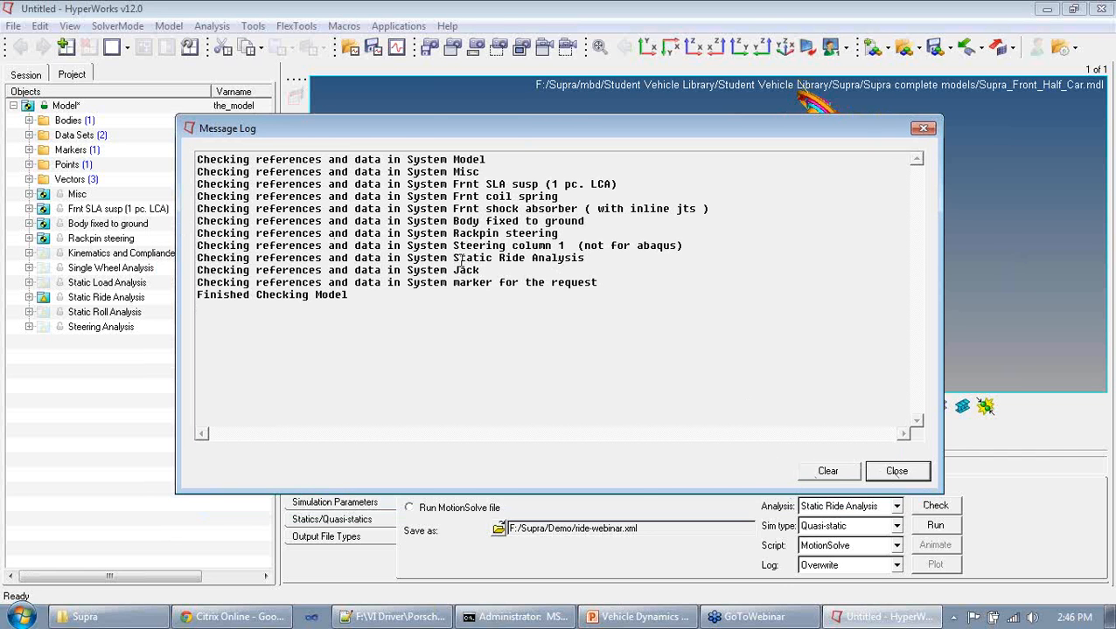
left_click(852, 475)
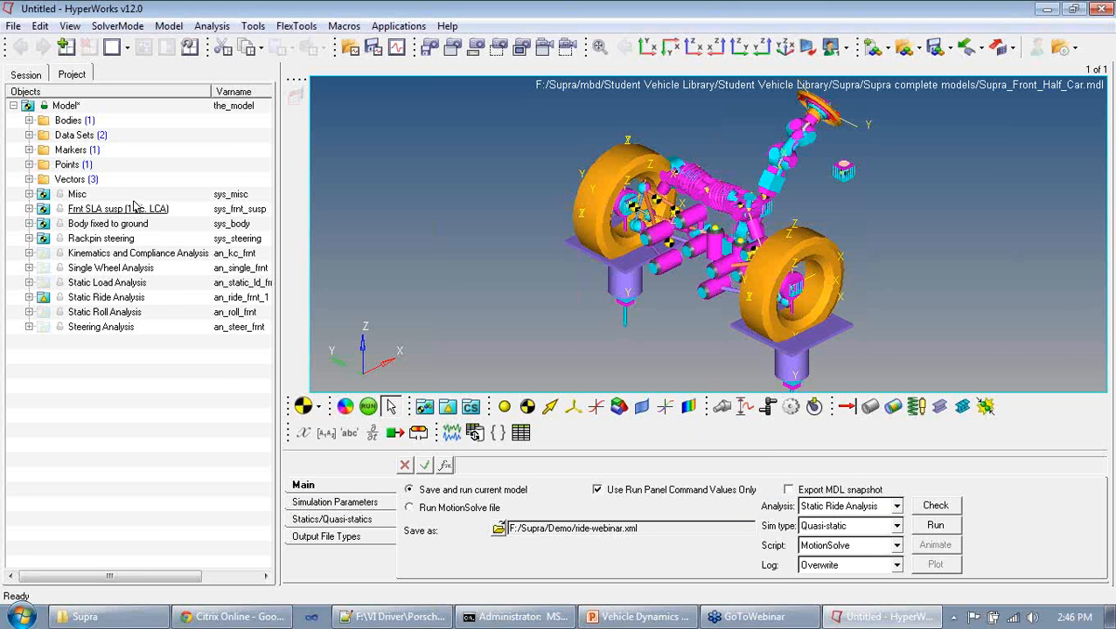
Select the top-level Model, return to the run setup, and examine the model check messages again.
right_click(72, 111)
left_click(169, 490)
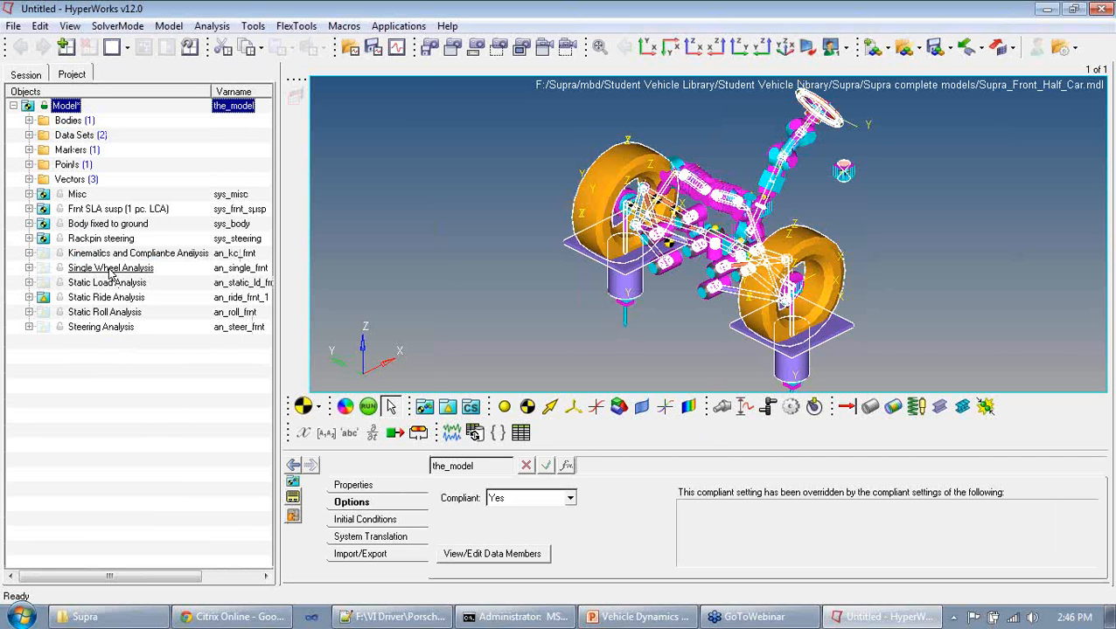
left_click(368, 406)
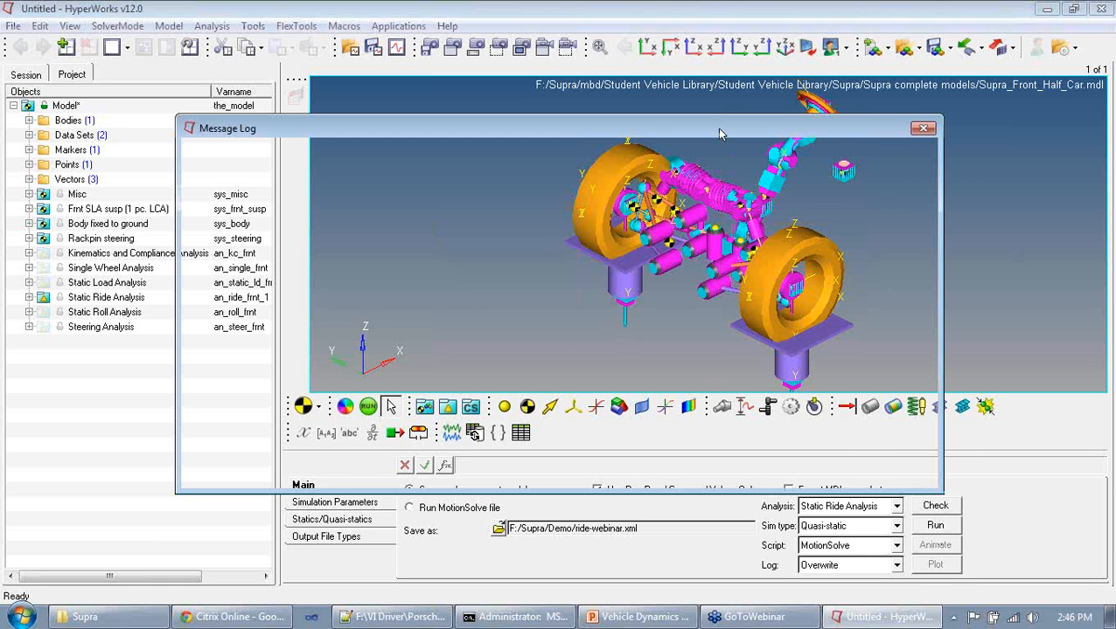
left_click_drag(719, 129, 735, 107)
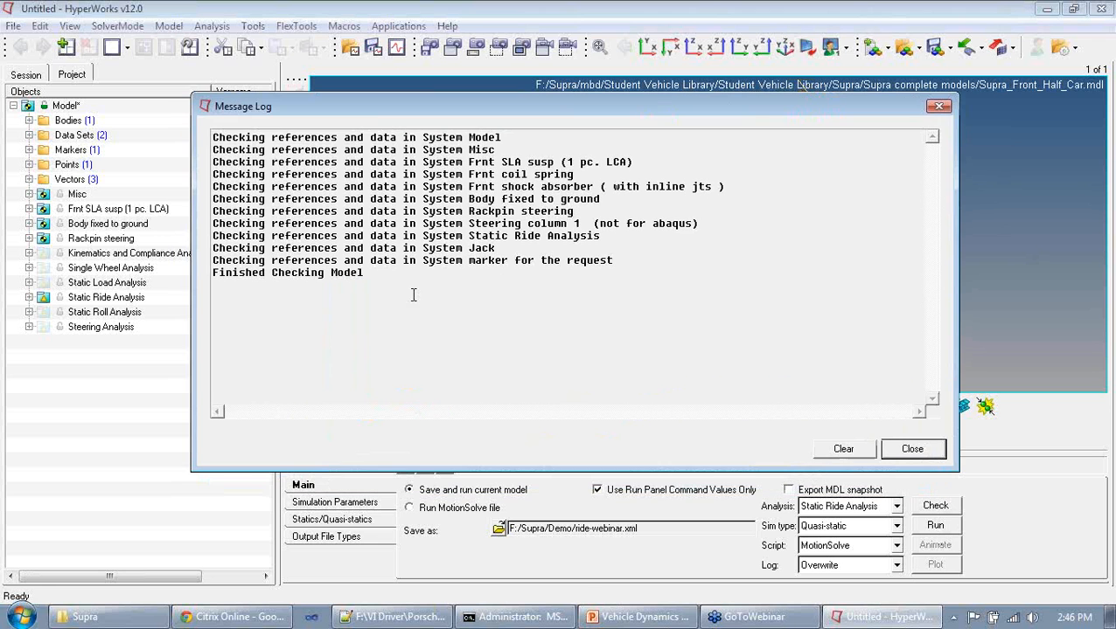
left_click(850, 457)
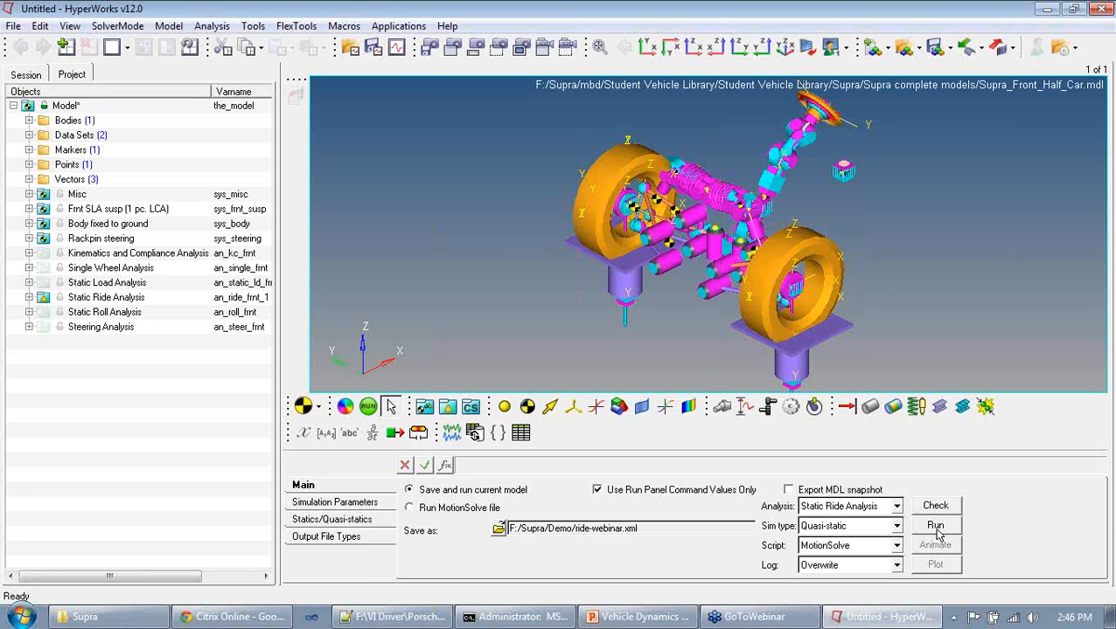
Run the quasi-static Static Ride Analysis with MotionSolve and close the solver view and message log.
left_click(936, 529)
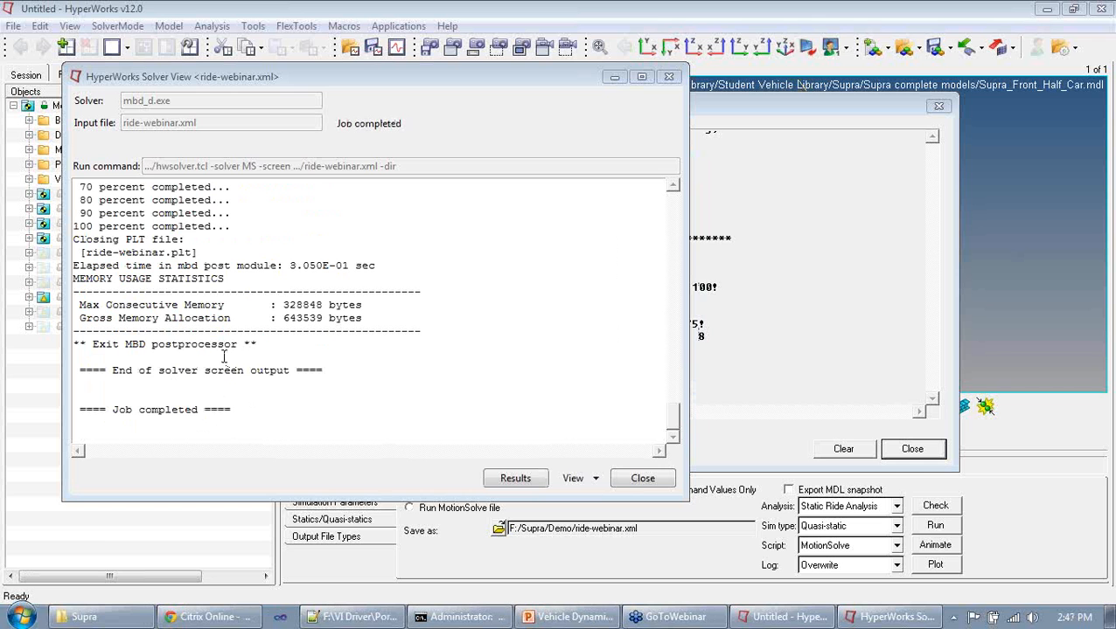
left_click(642, 479)
left_click(892, 449)
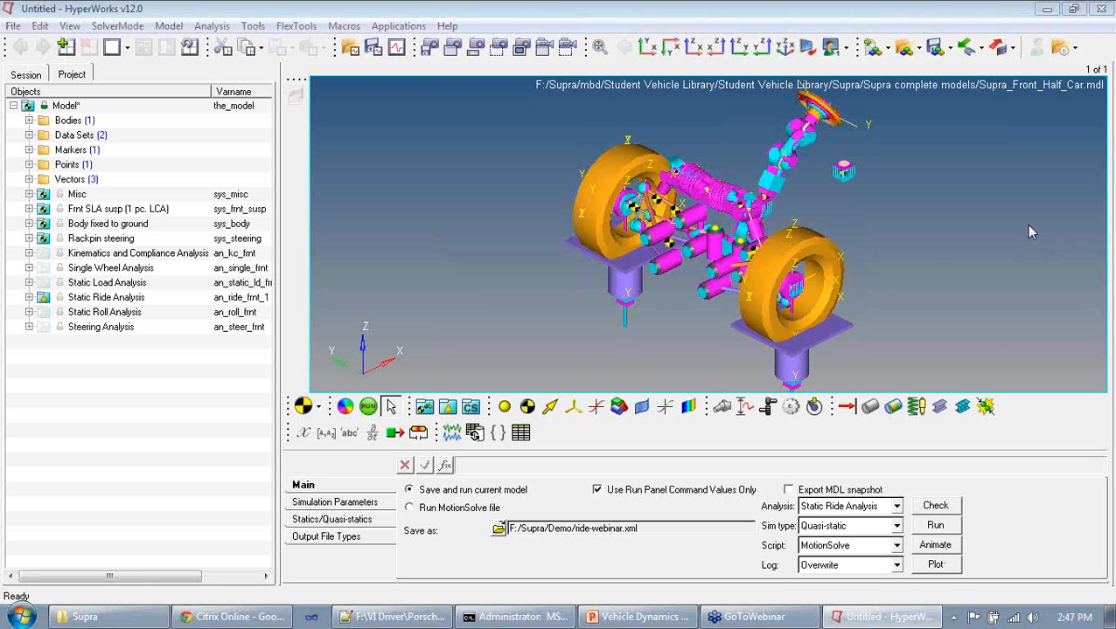
Load the ride-webinar.h3d animation results in a window beside the model and play the ride motion.
mouse_move(961, 516)
left_mouse_down()
mouse_move(896, 544)
mouse_move(981, 560)
mouse_move(969, 519)
left_mouse_up()
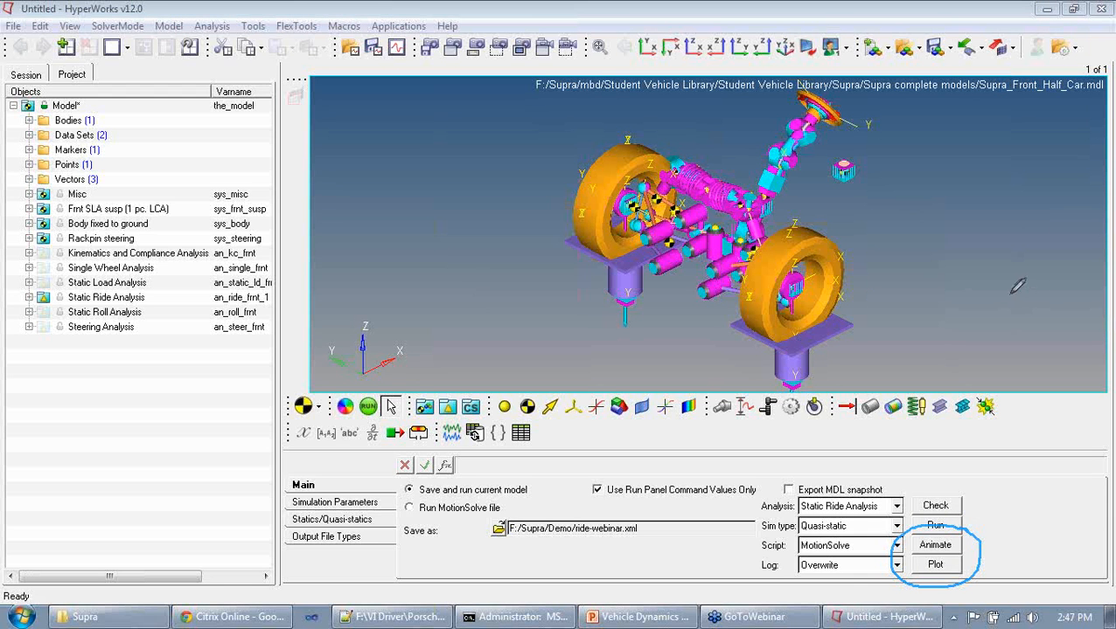
key("Escape")
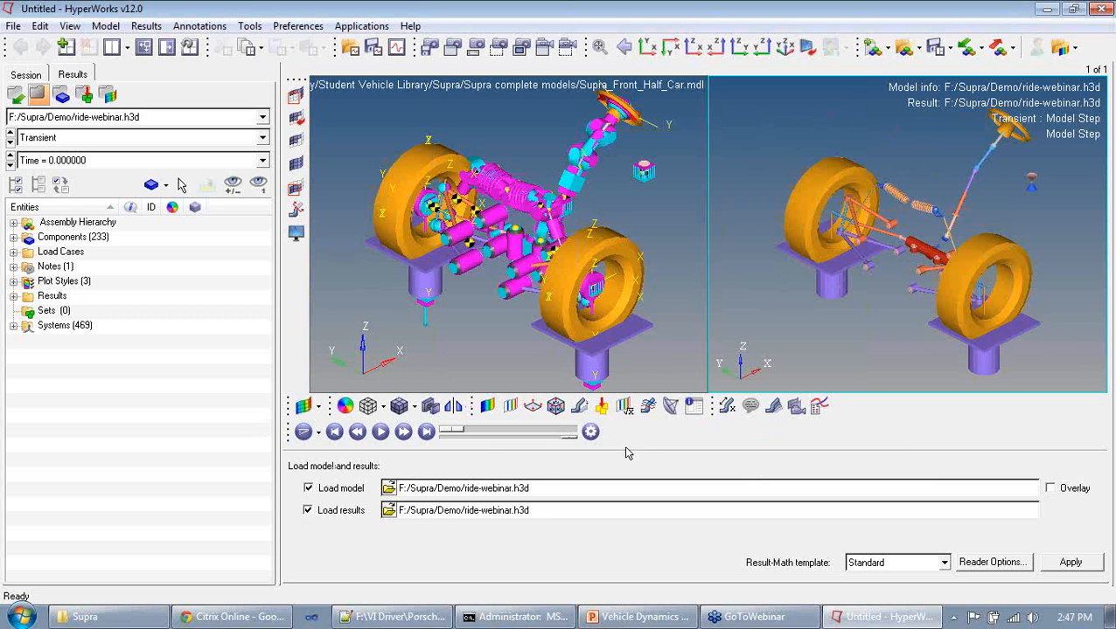
left_click(380, 432)
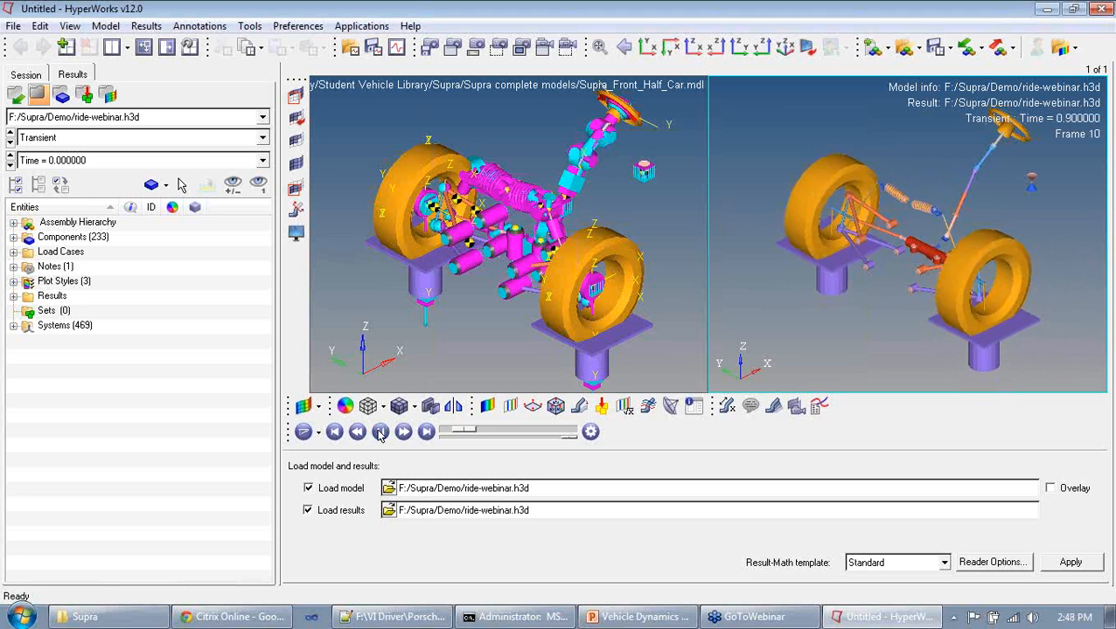
View the ride animation from the side and the front, pause it, and return it to time 0.
left_click(694, 47)
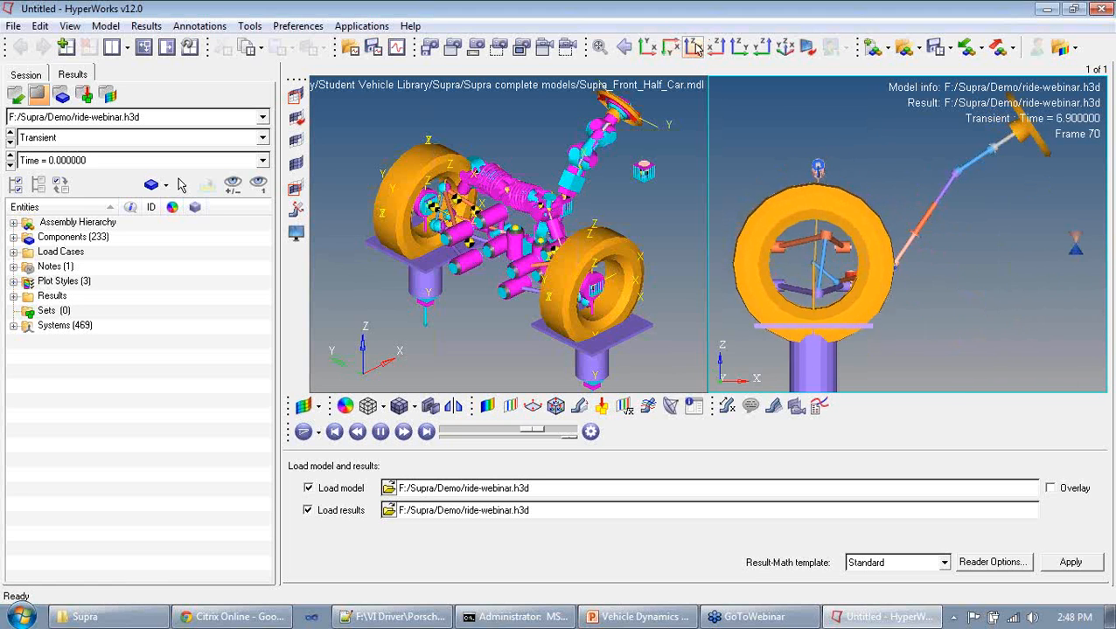
left_click(739, 47)
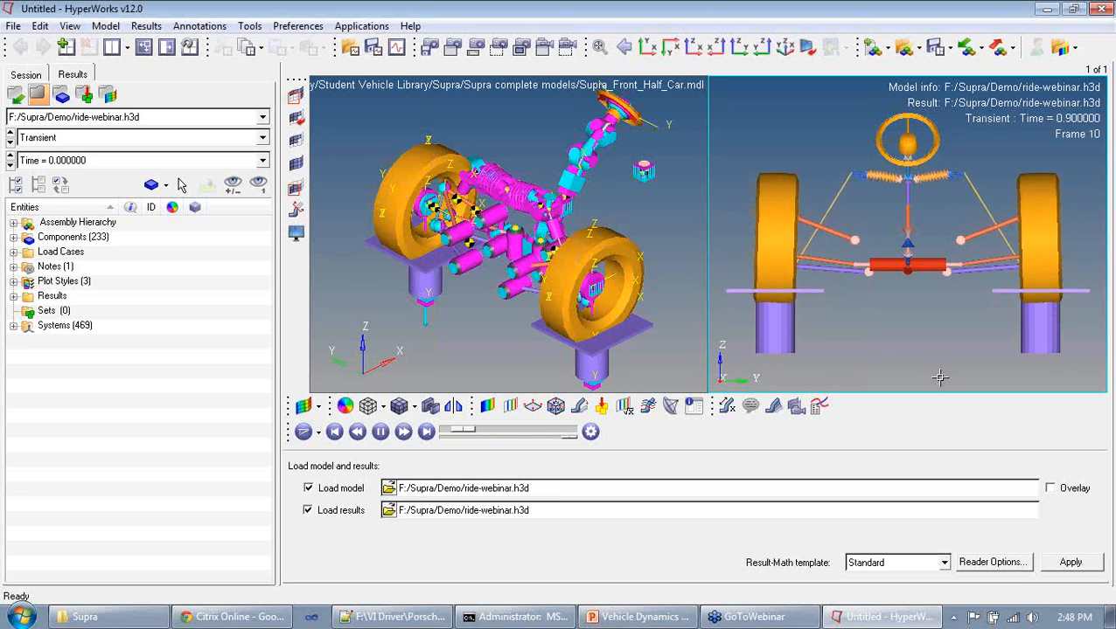
left_click(380, 431)
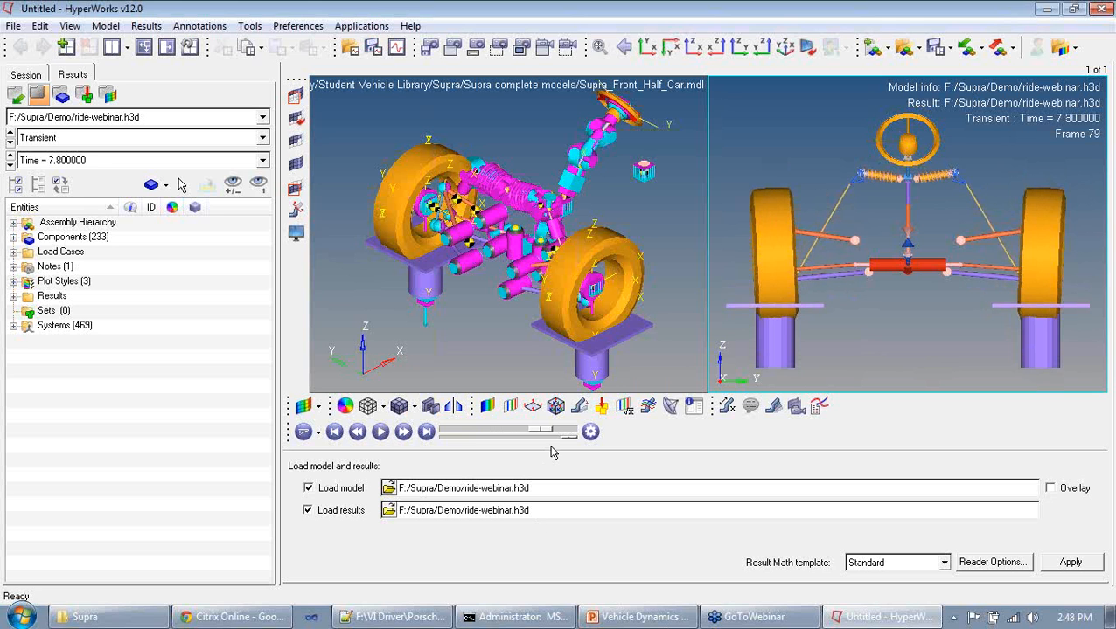
left_click_drag(547, 430, 392, 432)
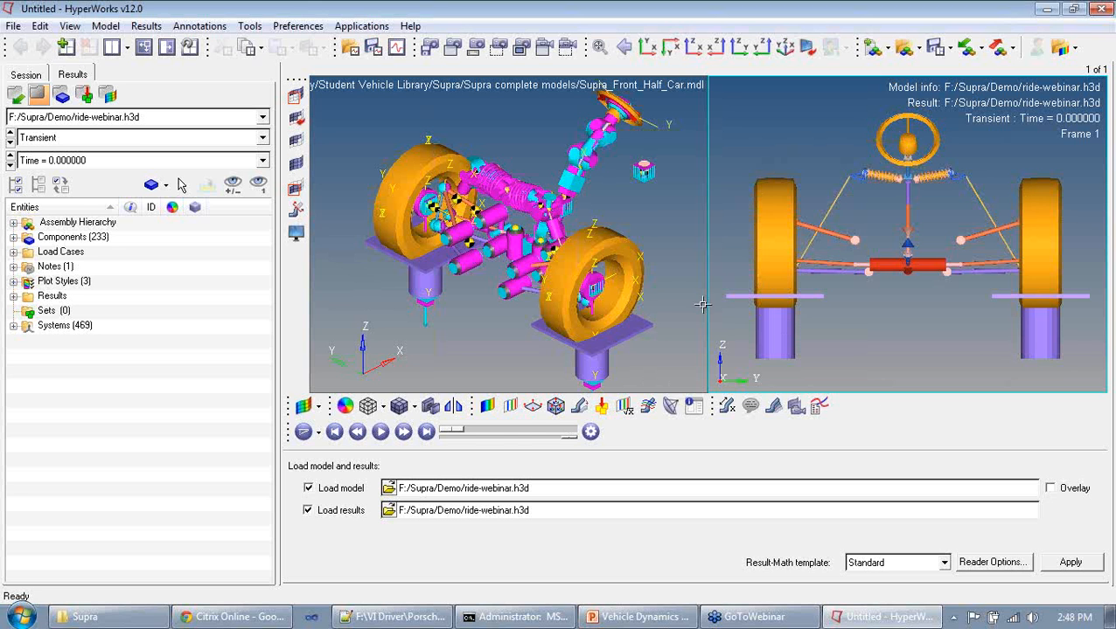
Open the ride results in a plot window from the model's run setup and expand it to fill the page.
left_click(564, 256)
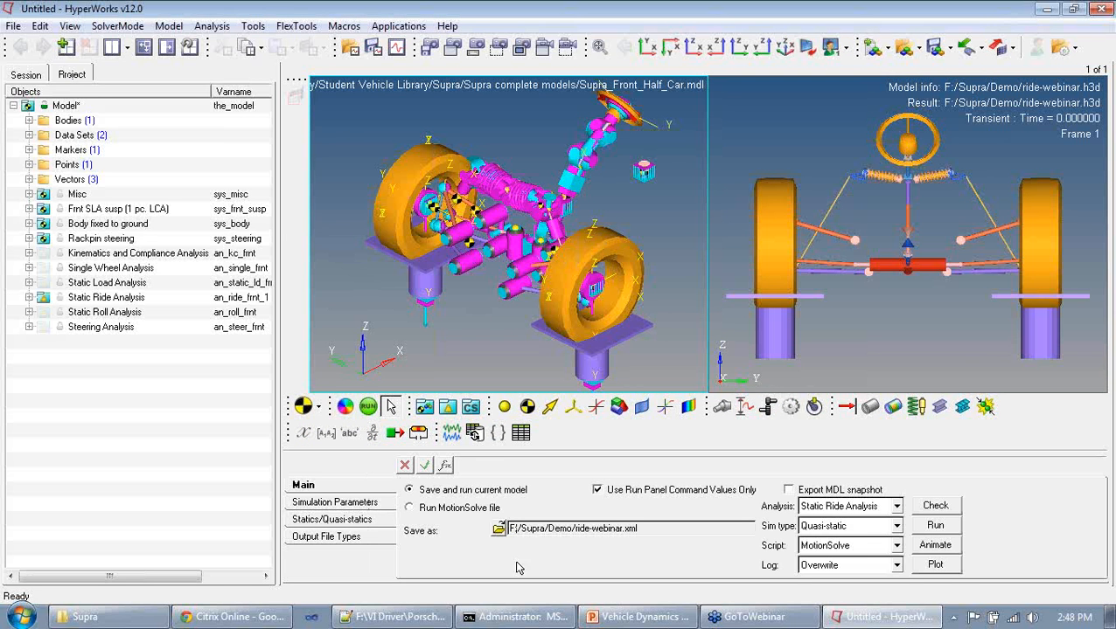
left_click(946, 569)
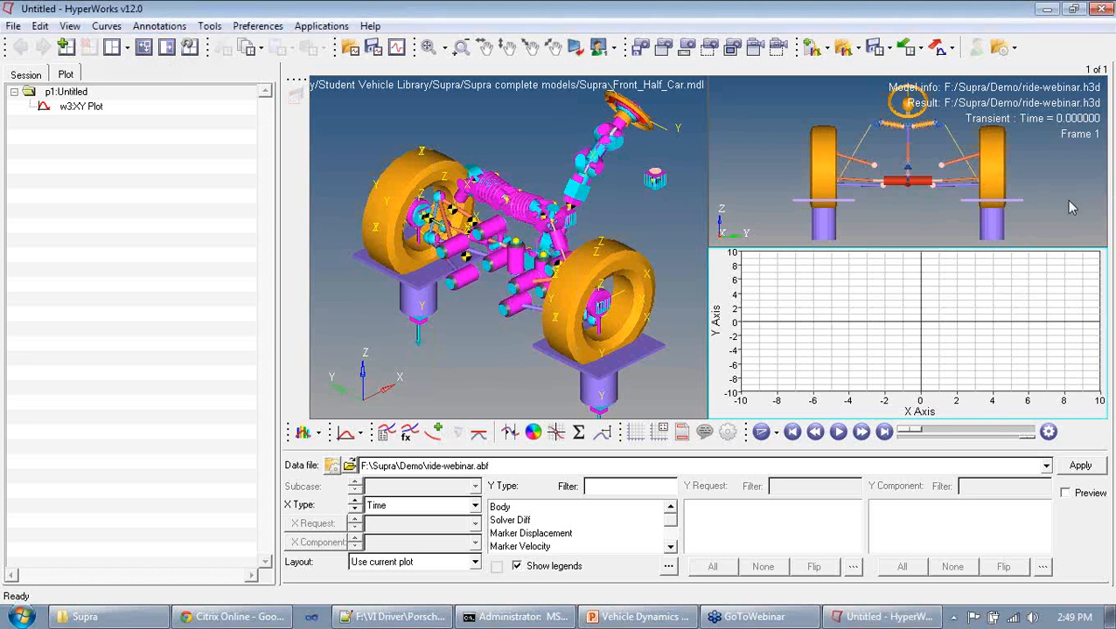
left_click(144, 46)
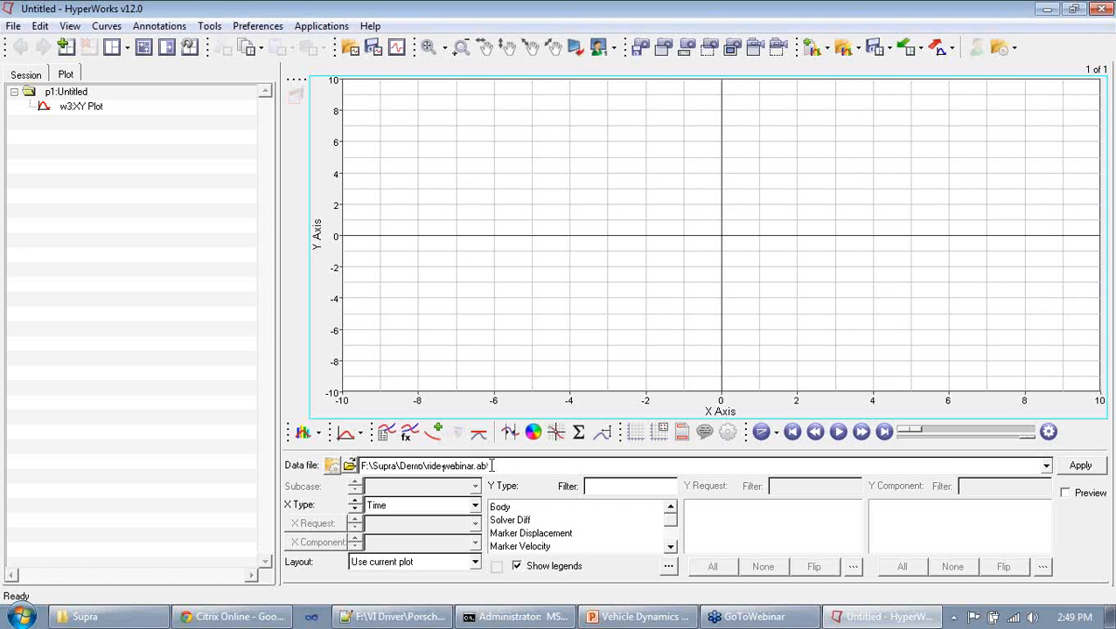
Change the plot's data file from the .abf to the .plt results, F:\Supra\Demo\ride-webinar.plt.
left_click_drag(361, 466, 428, 466)
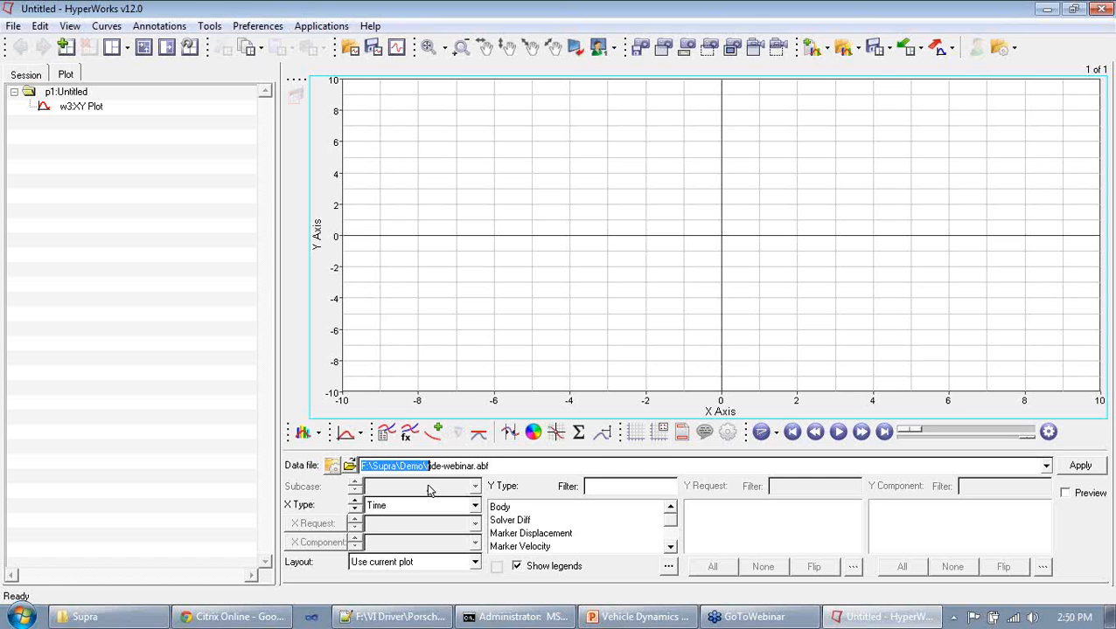
left_click(499, 466)
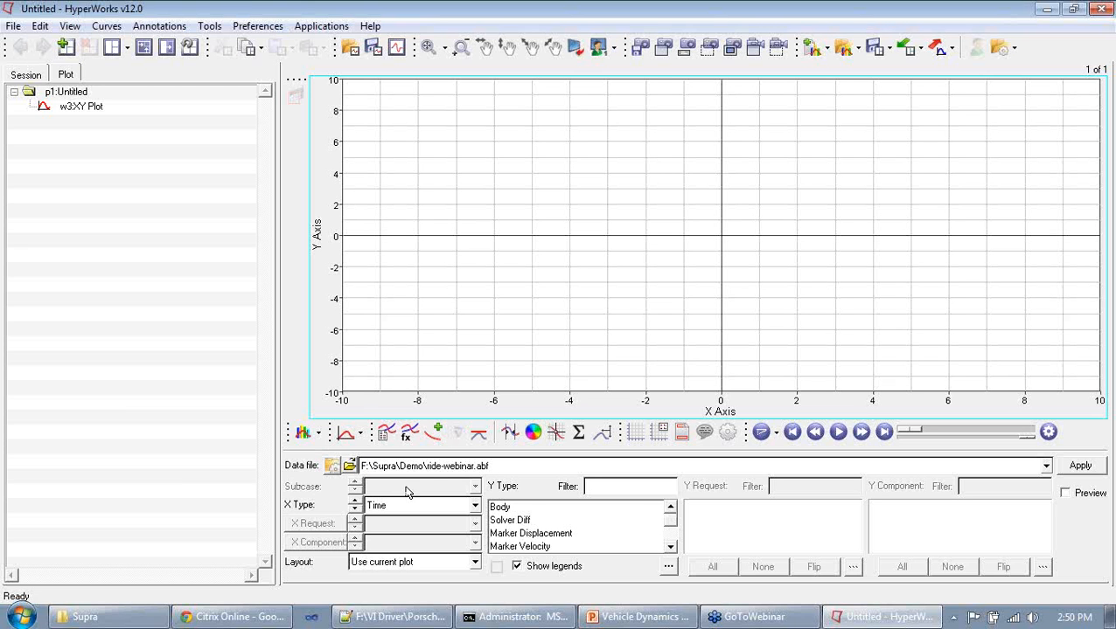
double_click(480, 466)
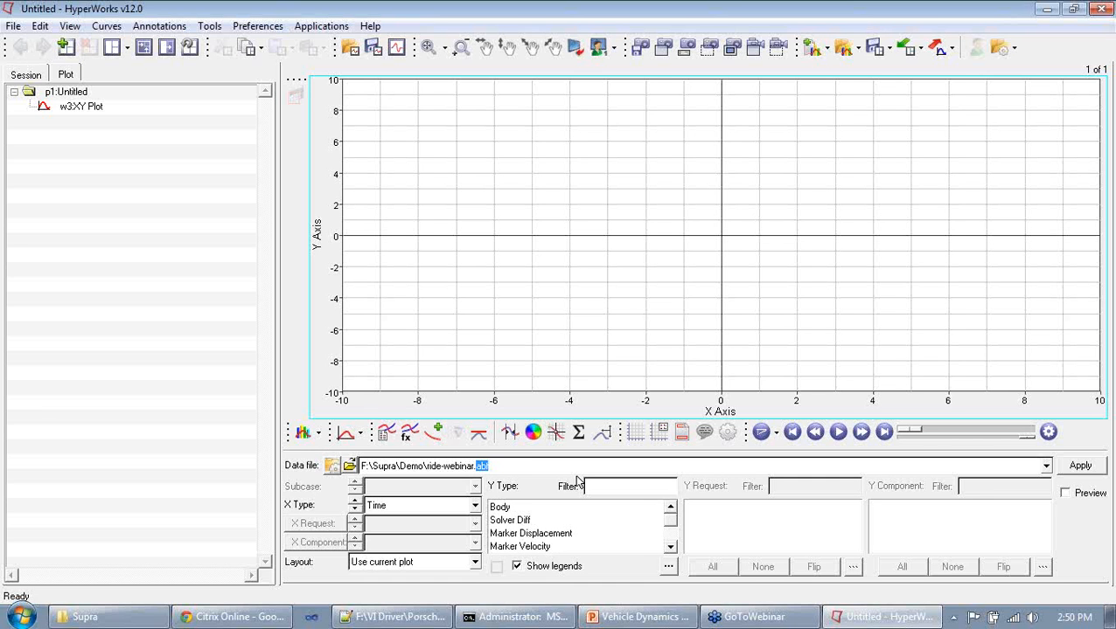
type("plt")
key("Return")
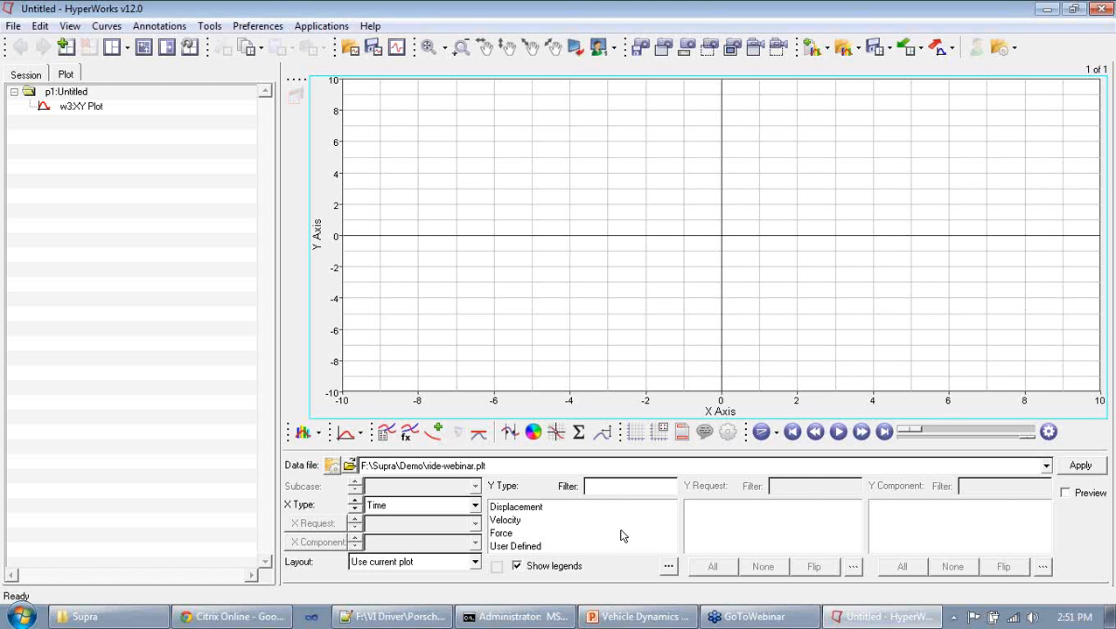
Choose Displacement as the Y type and Wheel Center Height - Left (on Wheel-left) from the enlarged Y request list.
left_click(513, 509)
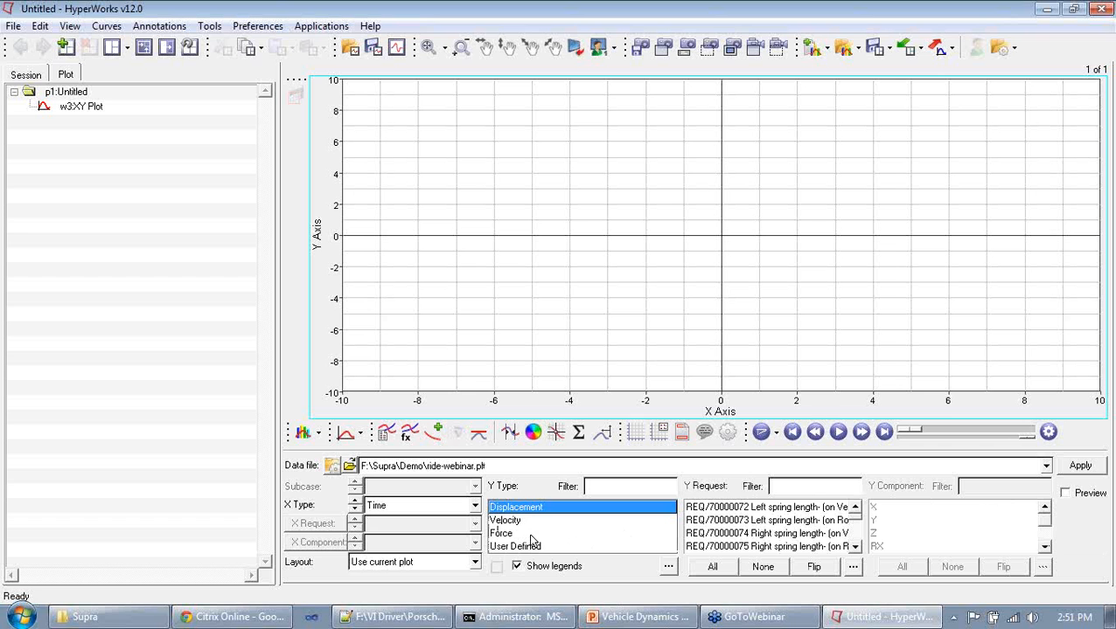
left_click(853, 567)
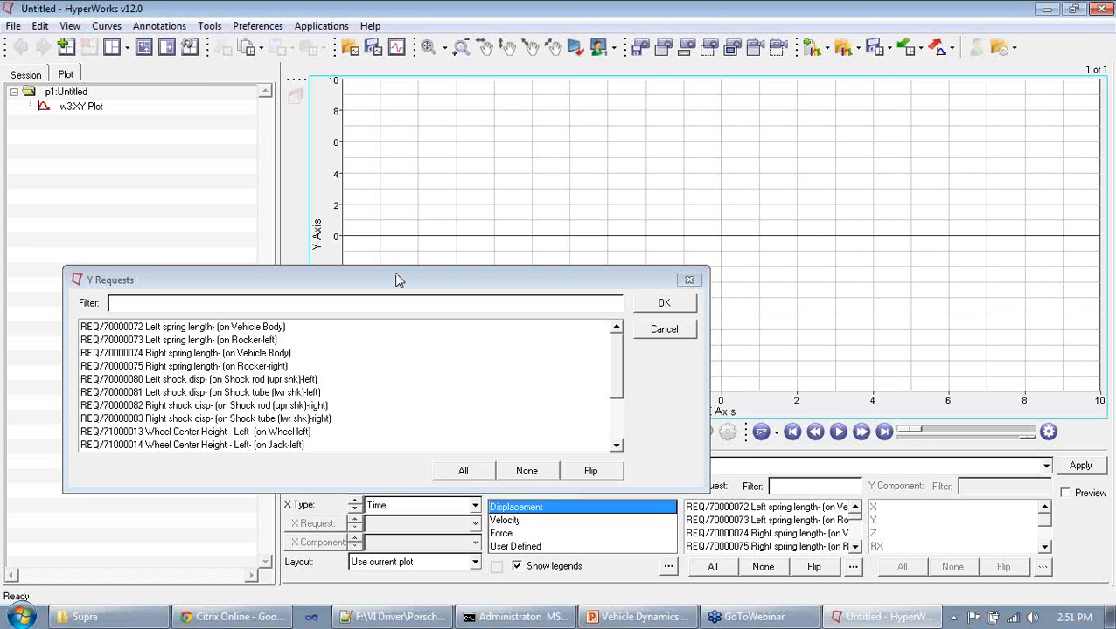
left_click_drag(400, 294, 477, 159)
left_click_drag(573, 377, 549, 525)
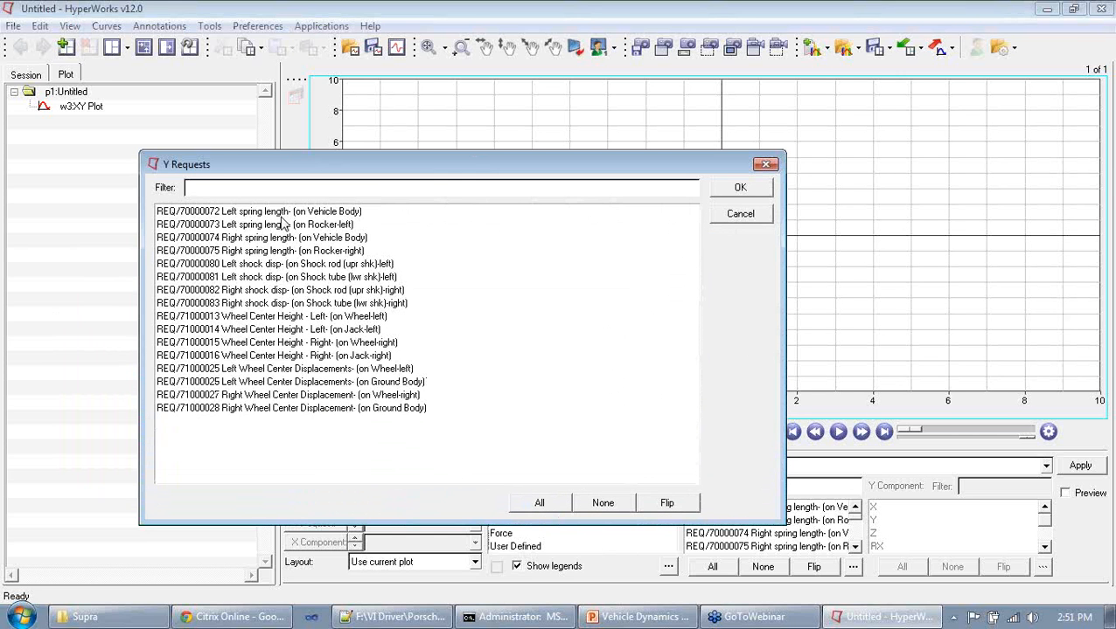
left_click(272, 319)
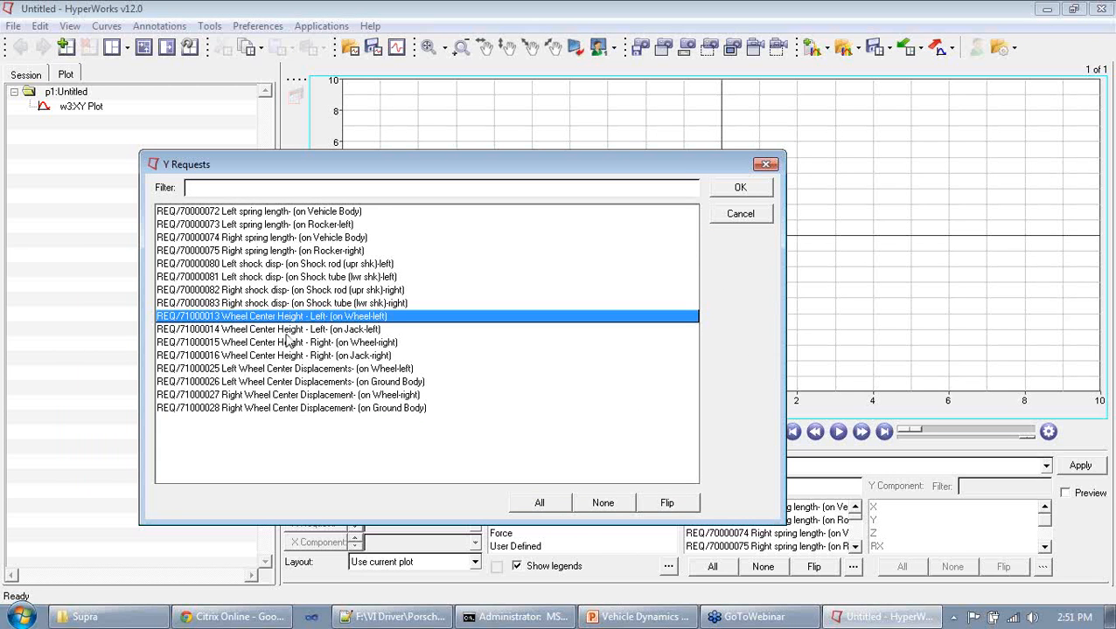
left_click(733, 188)
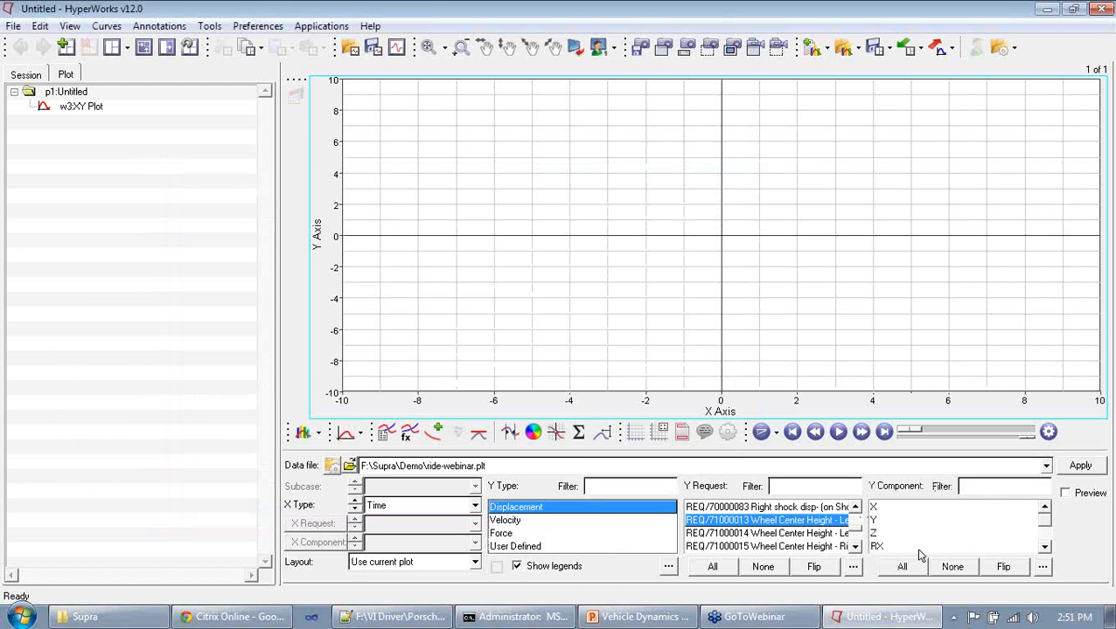
Choose the MAG component from the enlarged Y component list and plot the left wheel center height against time.
left_click(1043, 567)
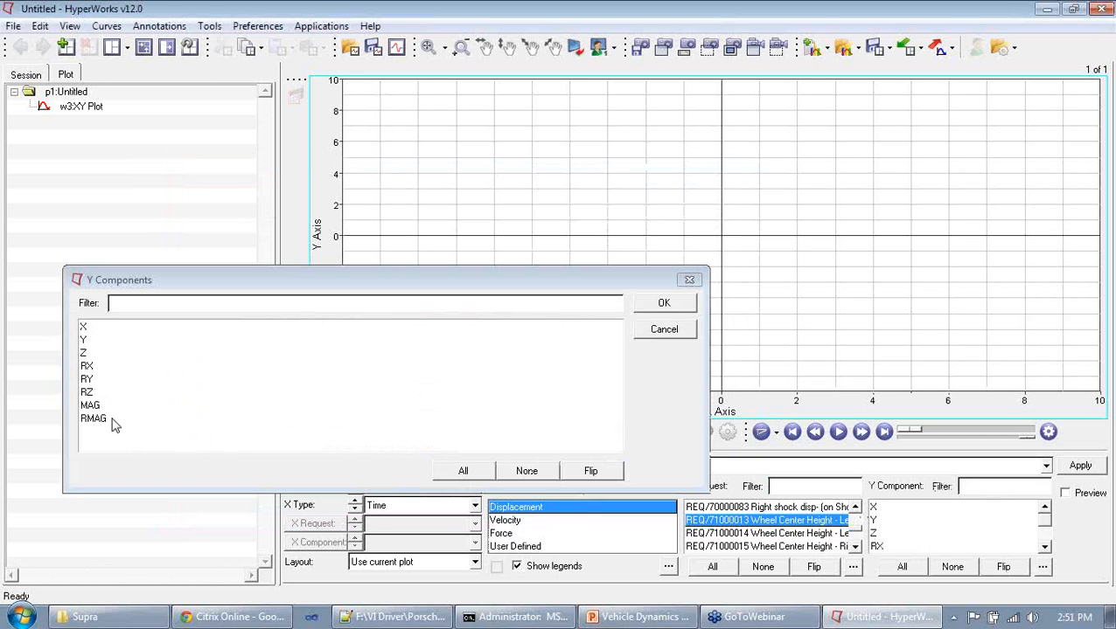
left_click(84, 331)
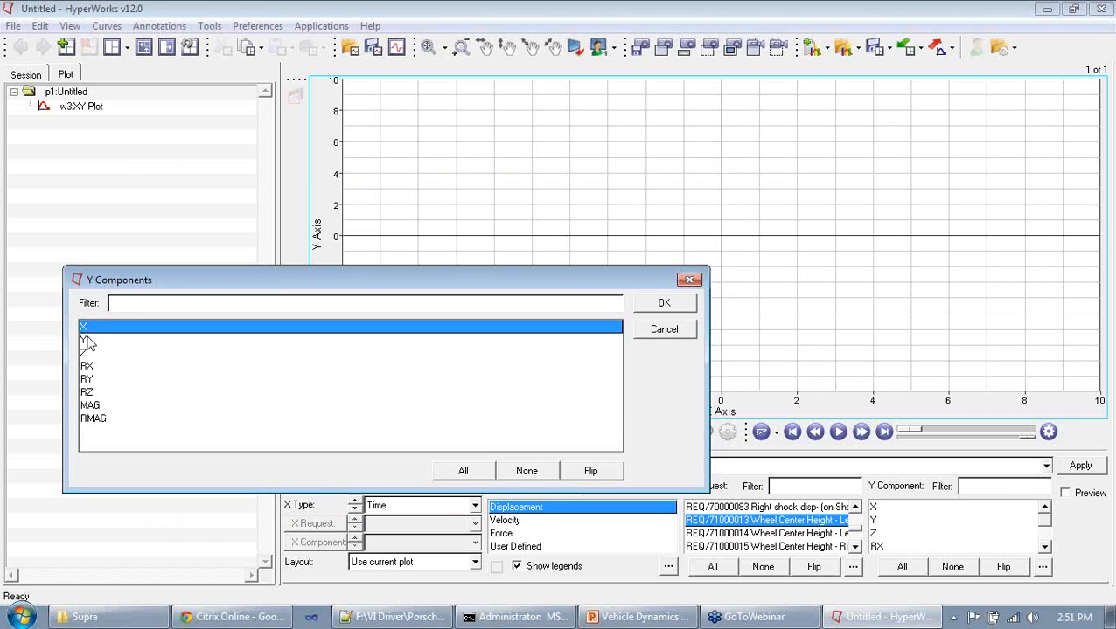
left_click(93, 354)
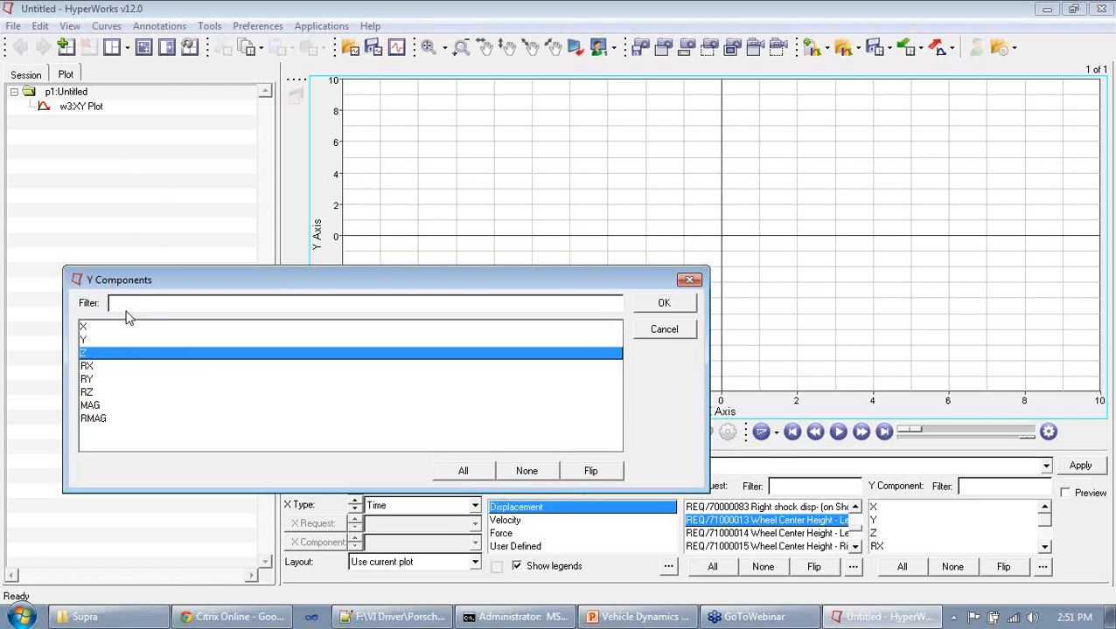
left_click_drag(154, 279, 253, 189)
left_click(212, 319)
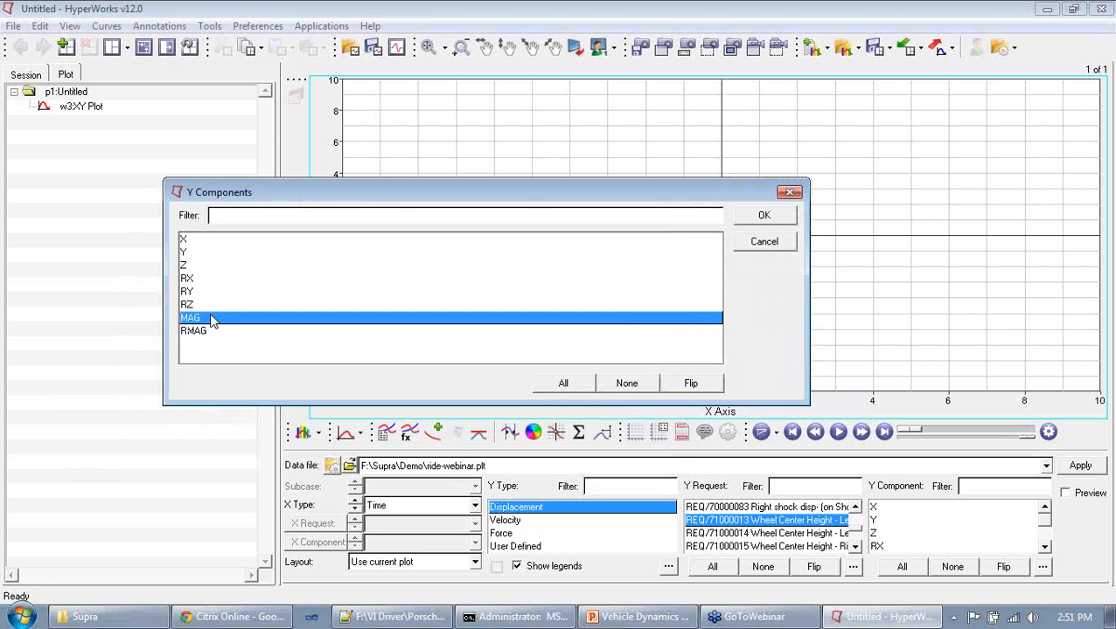
left_click(749, 218)
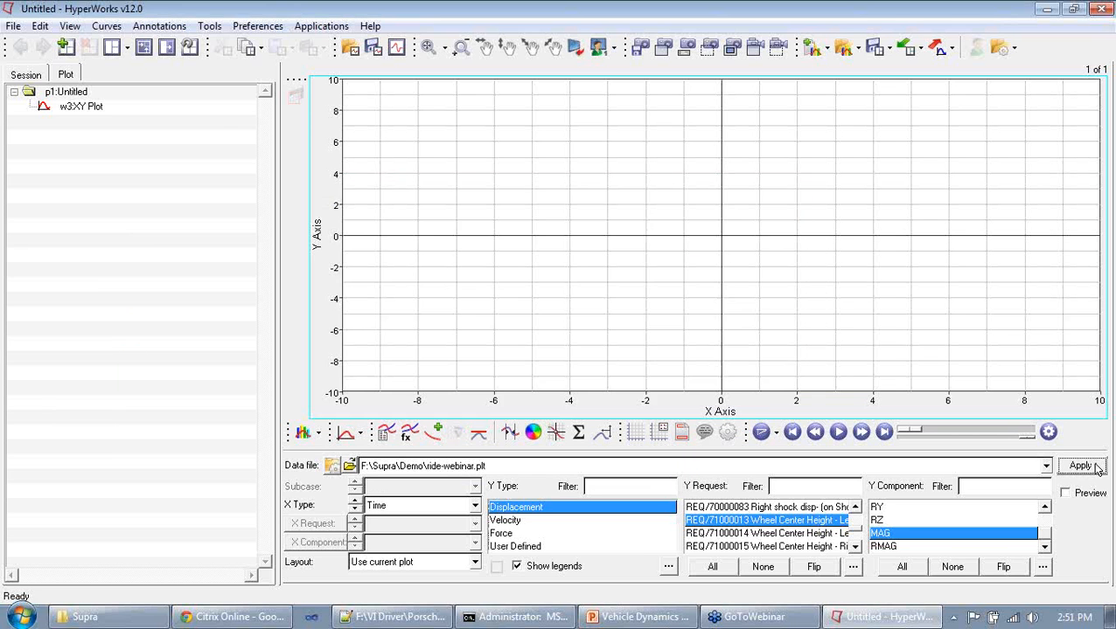
left_click(1096, 469)
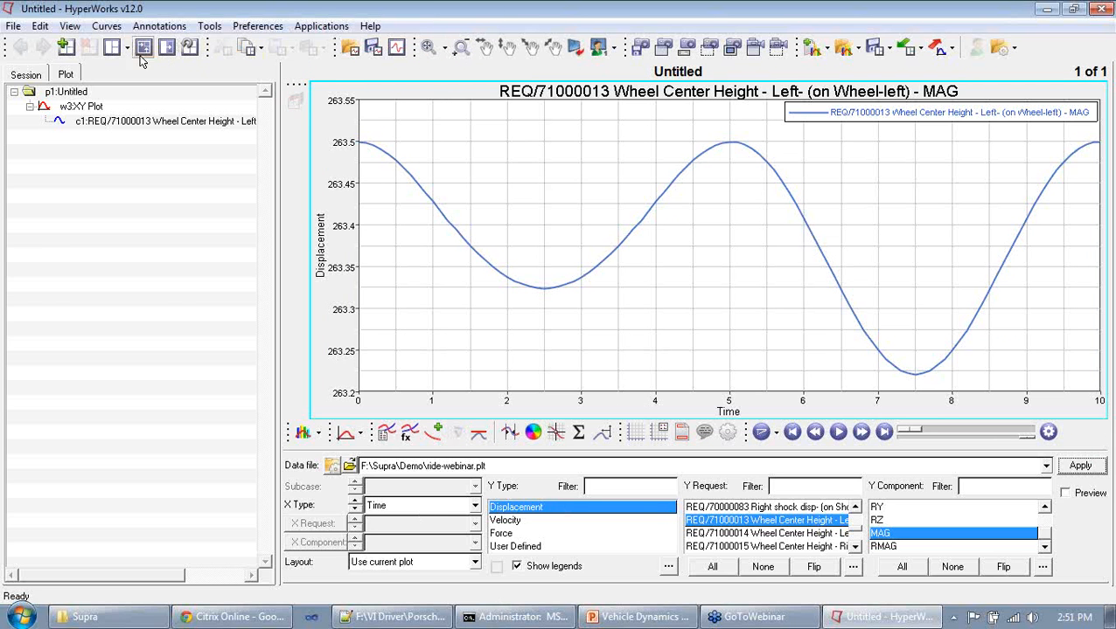
Add a new page and choose User Defined as Y type with the Toe, Steer and Camber Angles request from the enlarged list.
left_click(64, 48)
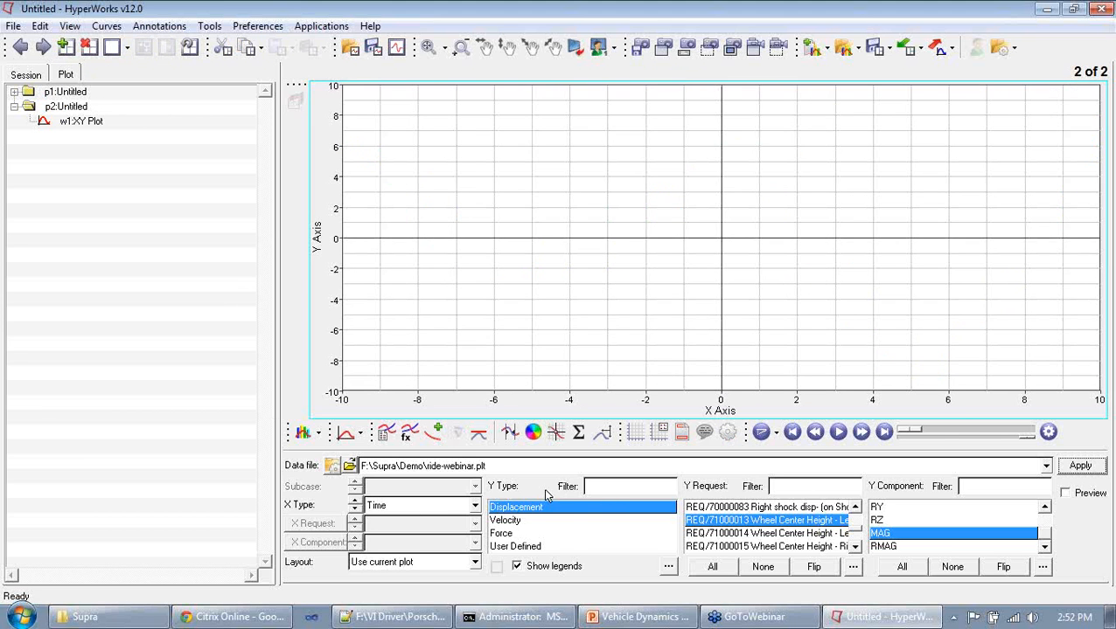
left_click(539, 547)
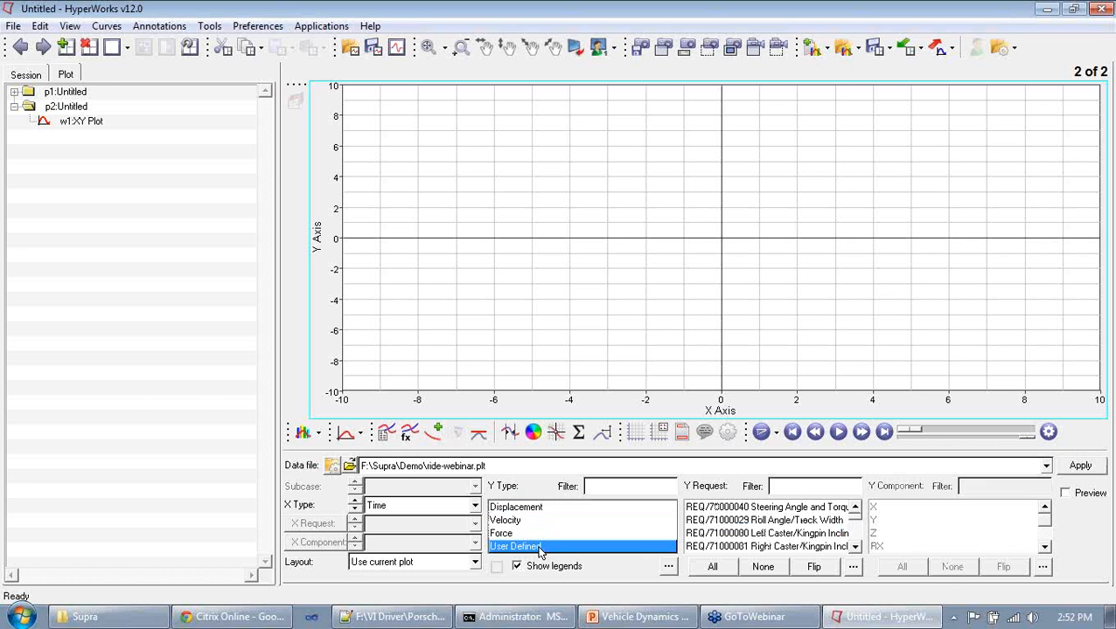
left_click(853, 567)
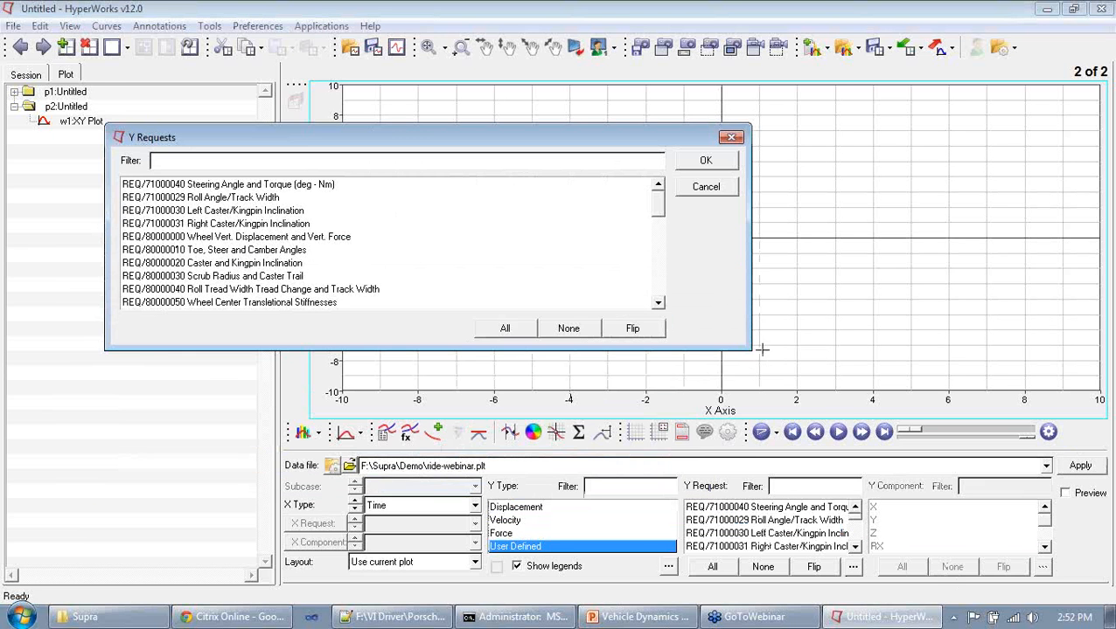
left_click_drag(748, 348, 866, 568)
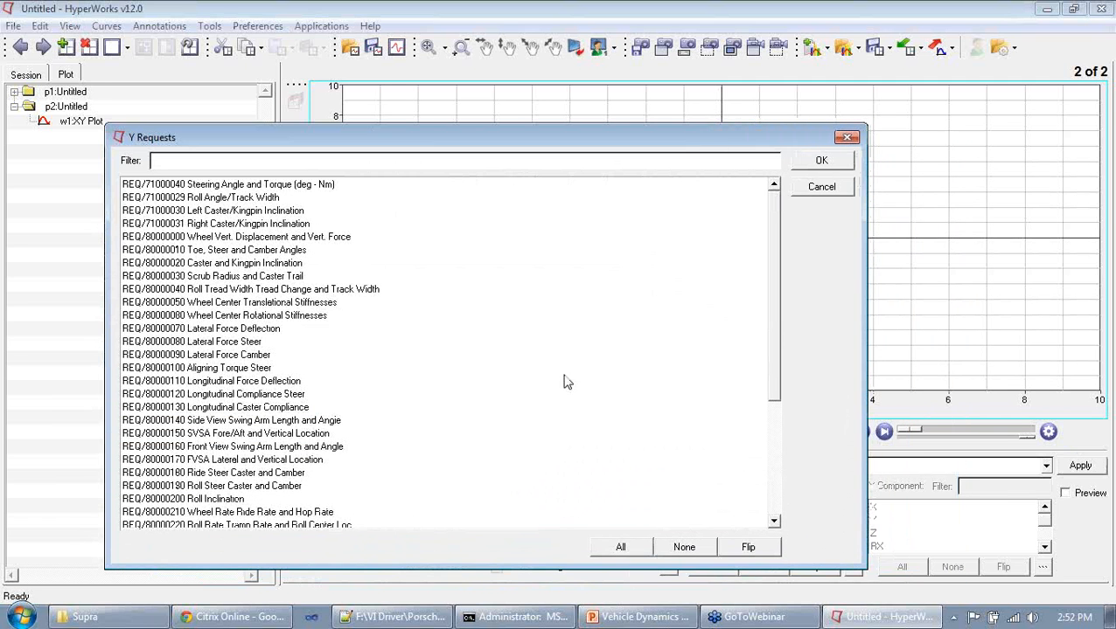
left_click(237, 200)
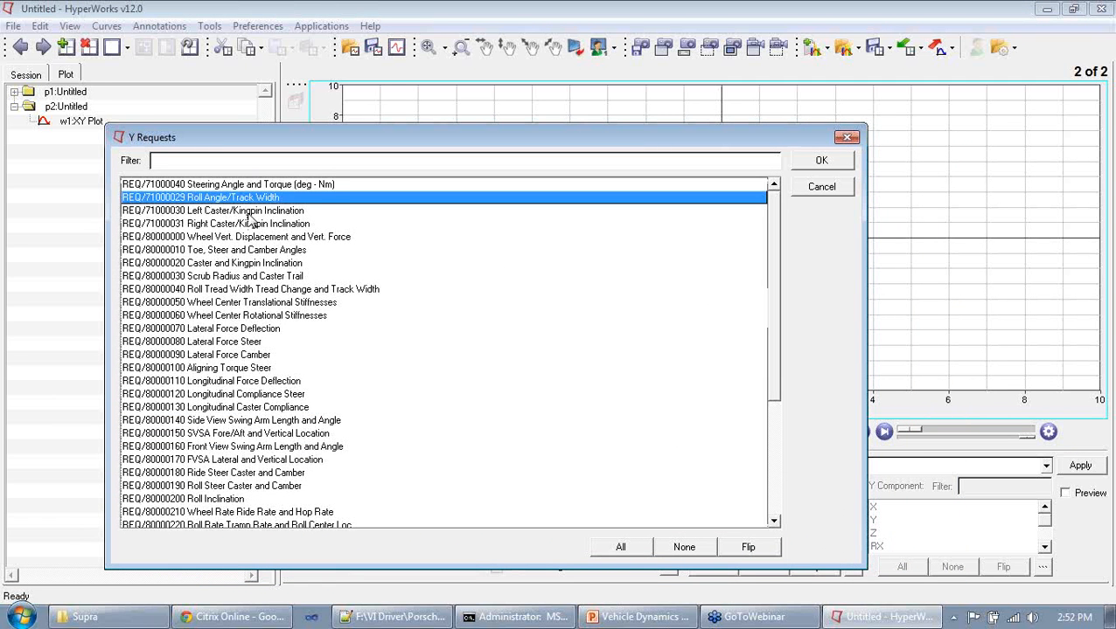
left_click(248, 213)
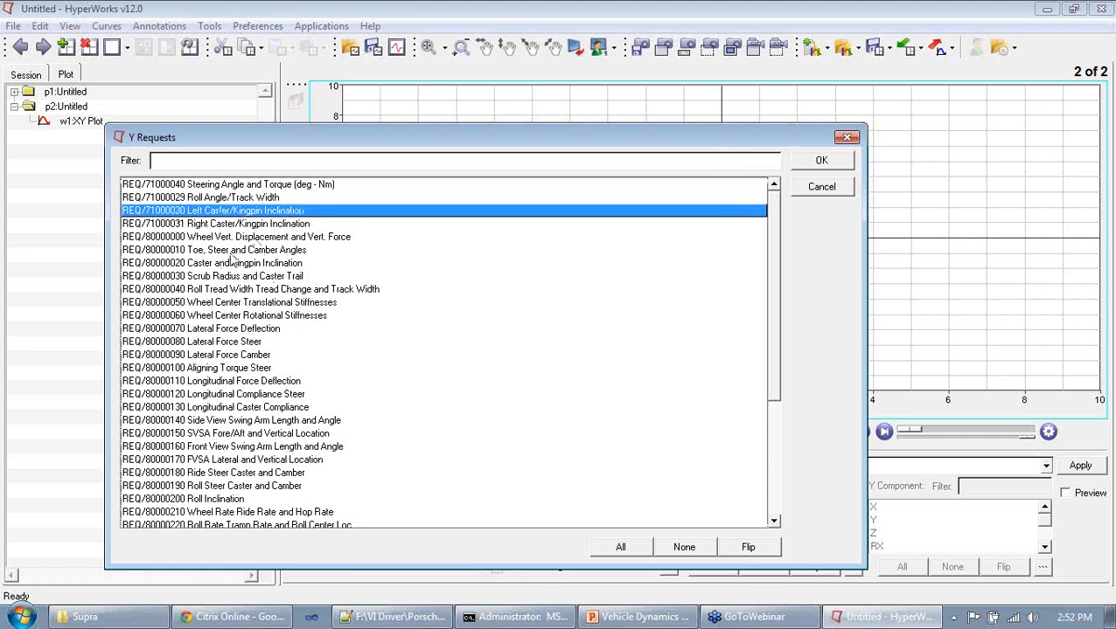
left_click(229, 252)
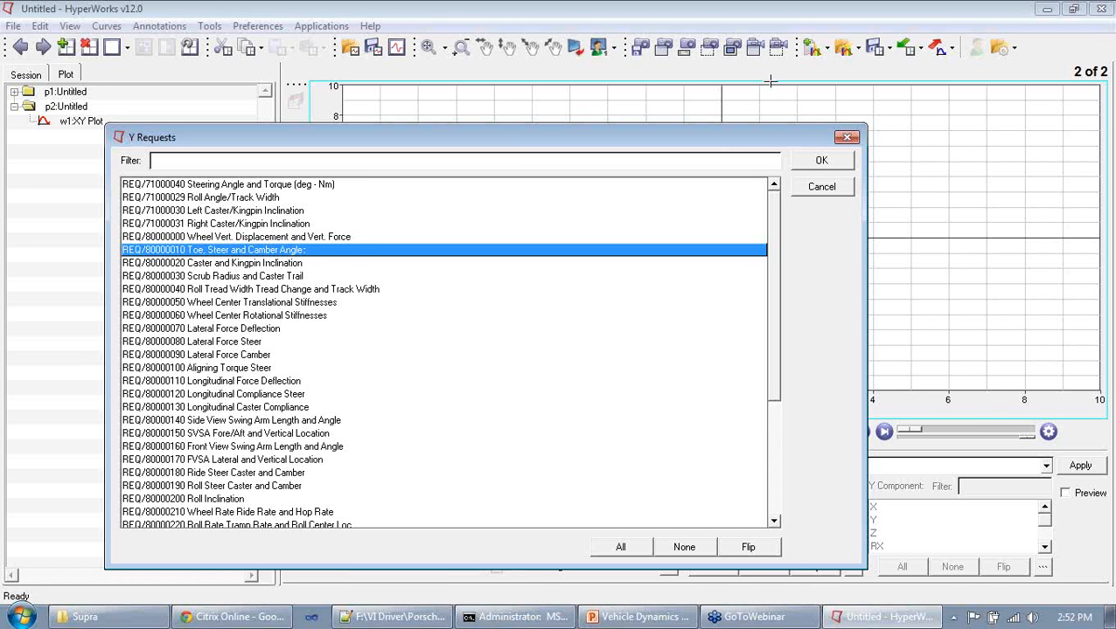
left_click(822, 162)
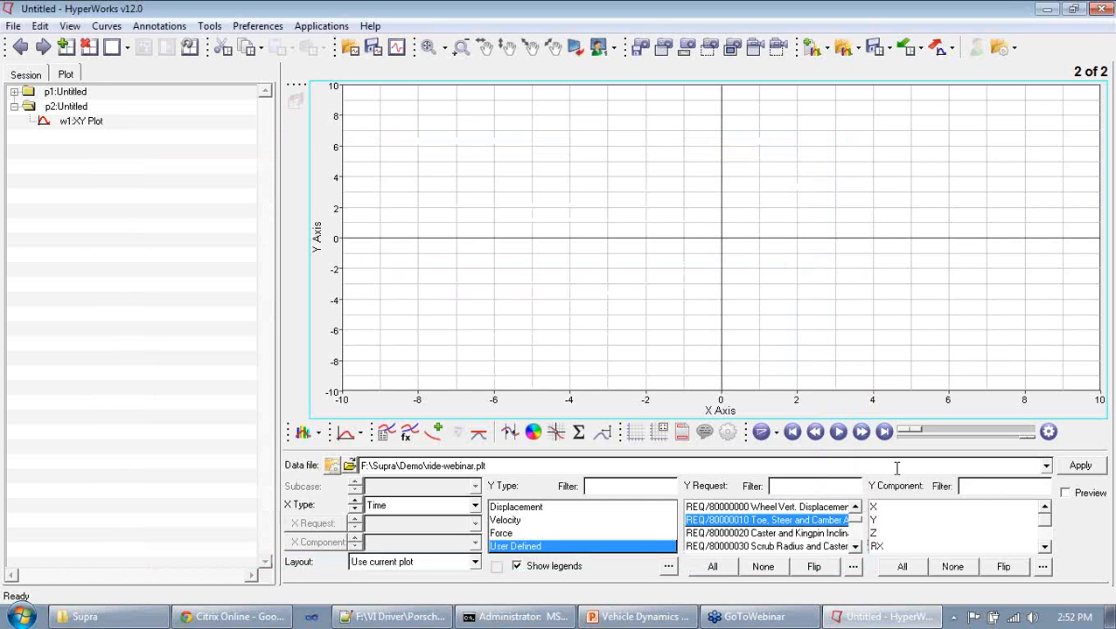
Plot the X component of Toe, Steer and Camber Angles against time on the second page.
left_click(888, 512)
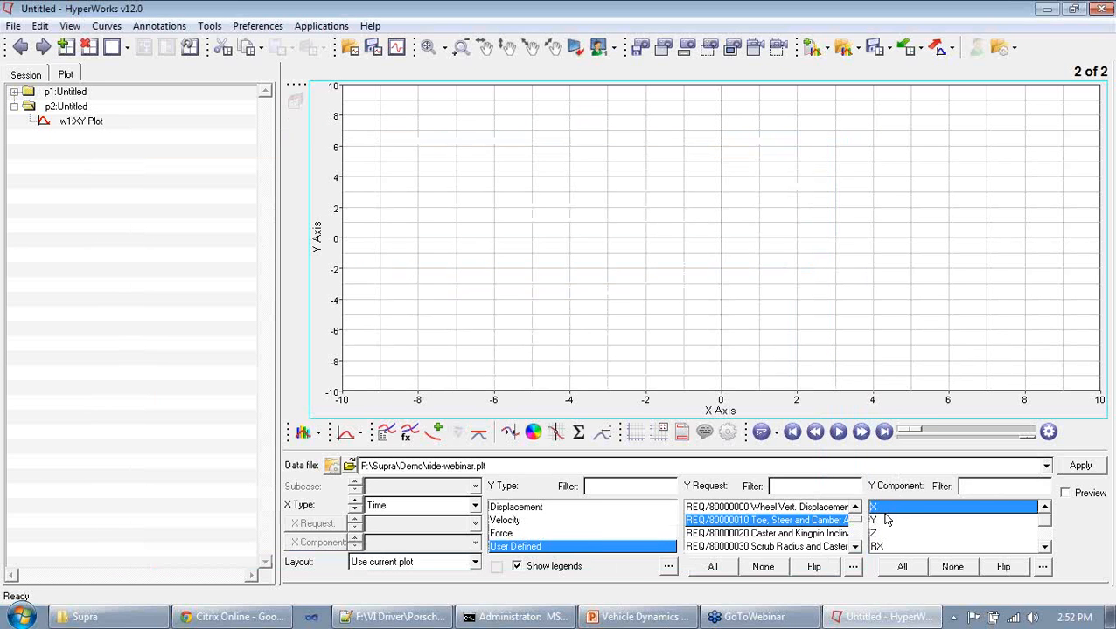
left_click(895, 521)
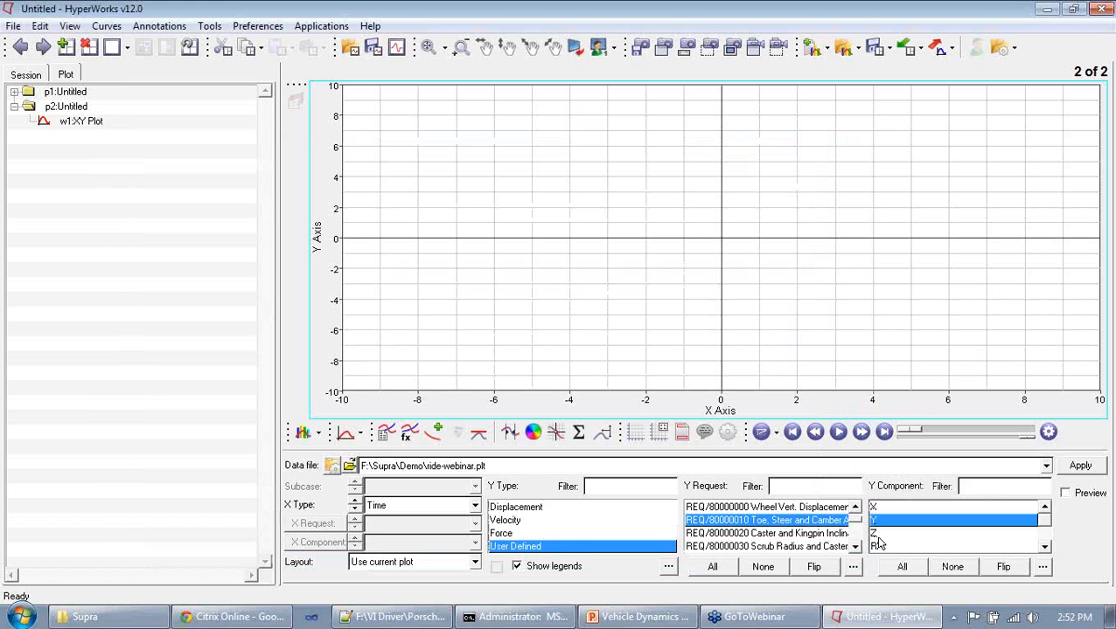
left_click(878, 536)
left_click(886, 508)
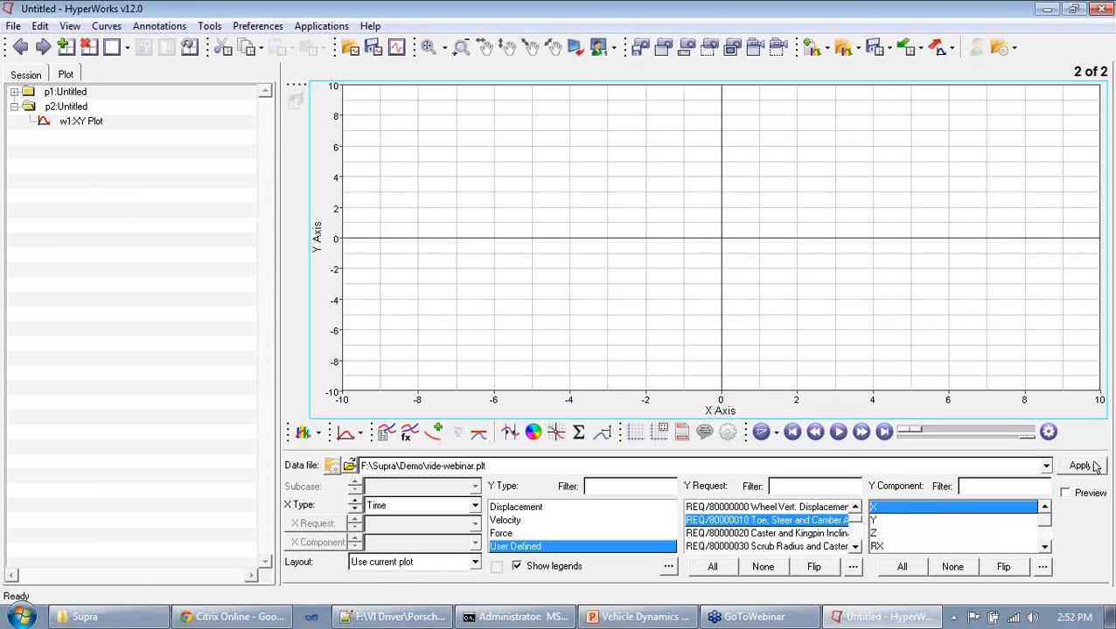
left_click(1088, 471)
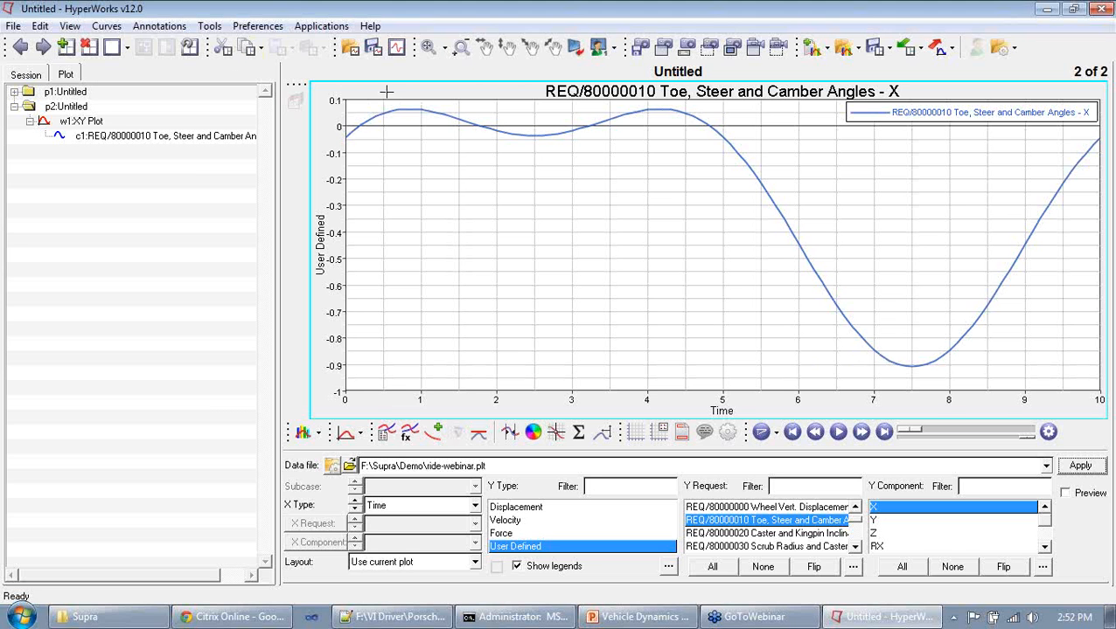
Add a third page and plot Toe, Steer and Camber Angles X against the User Defined request Wheel Vert. Displacement and Vert. Force, component X.
left_click(66, 46)
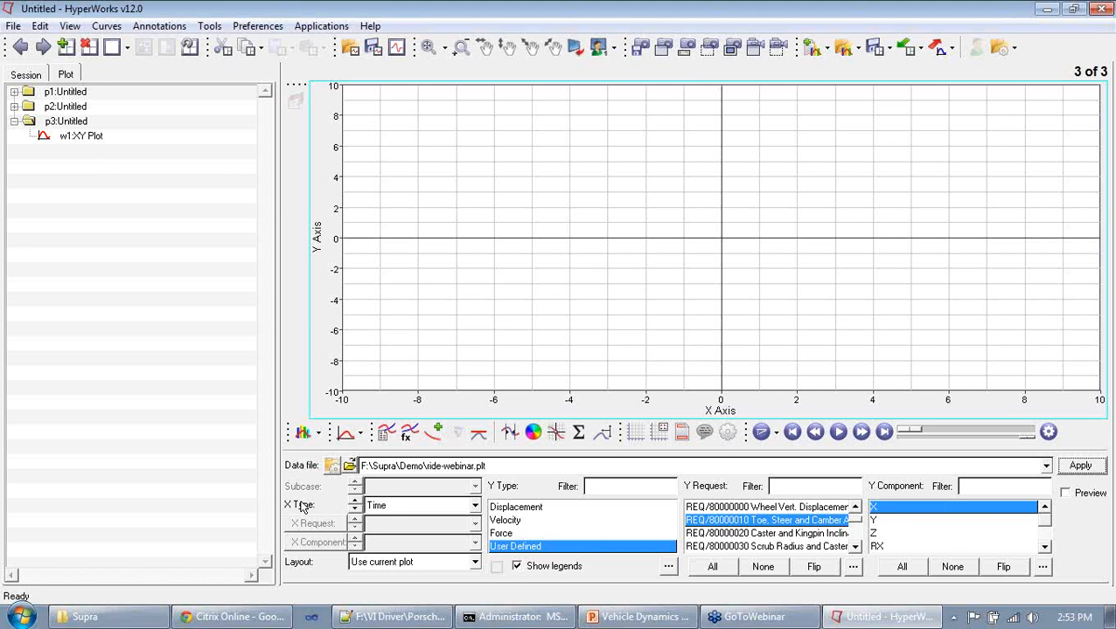
left_click(391, 509)
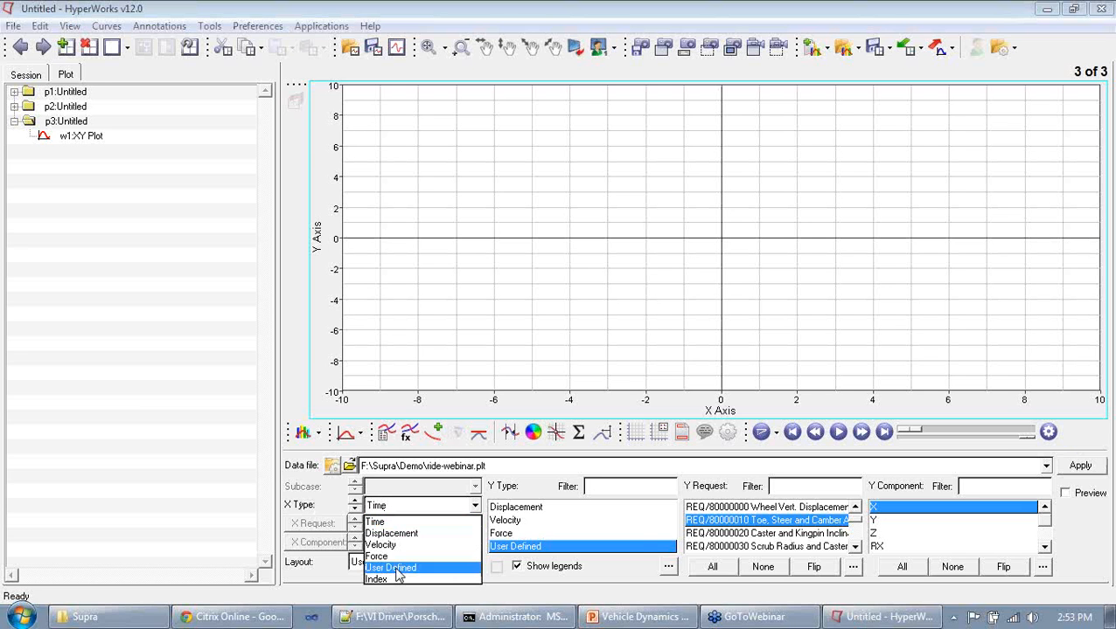
left_click(390, 568)
left_click(408, 526)
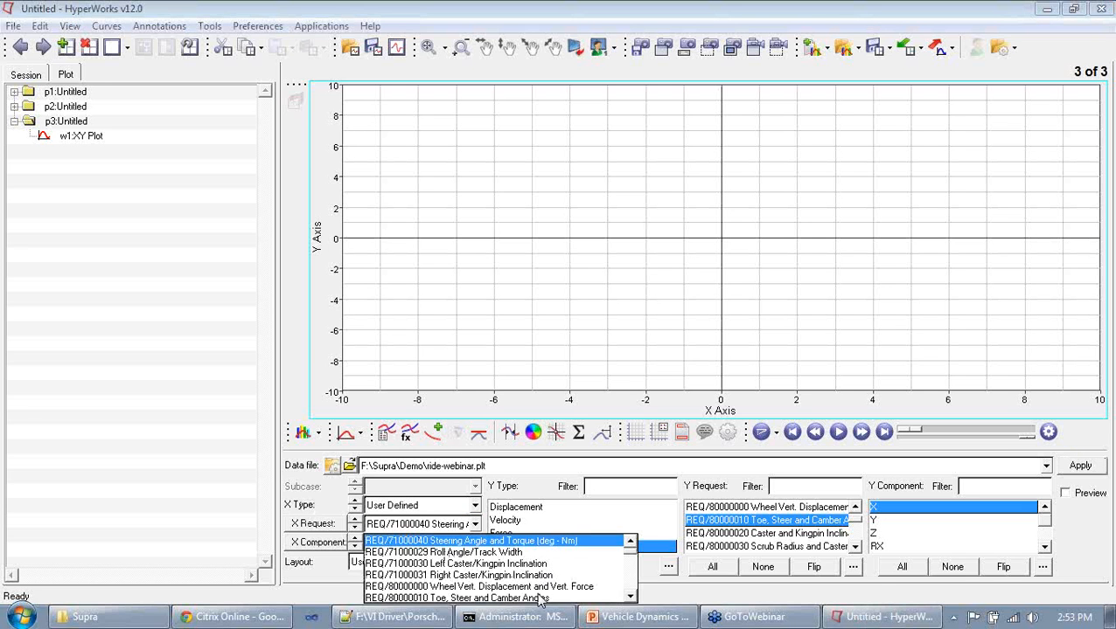
left_click(490, 587)
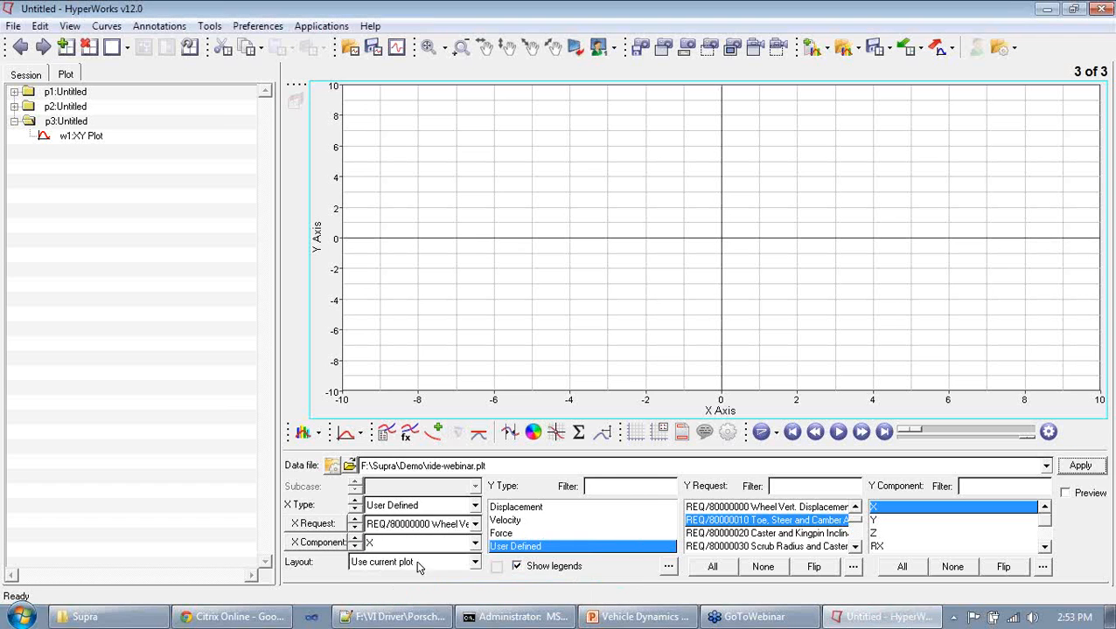
left_click(1079, 472)
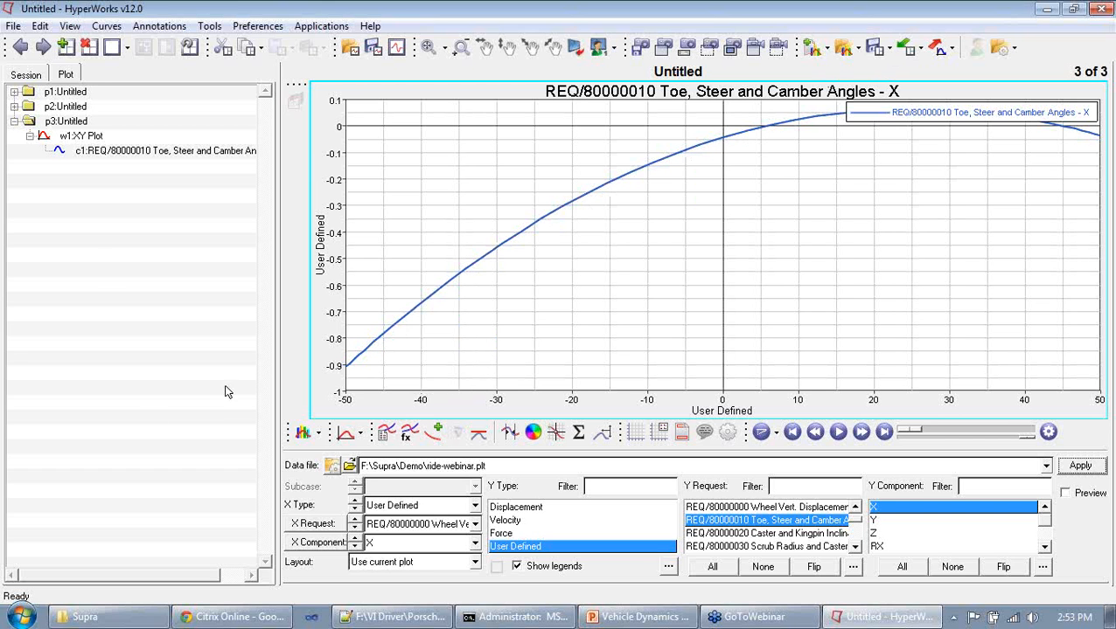
Open the third page's curve definition and look through its single and multiple curve math options without applying any.
double_click(119, 154)
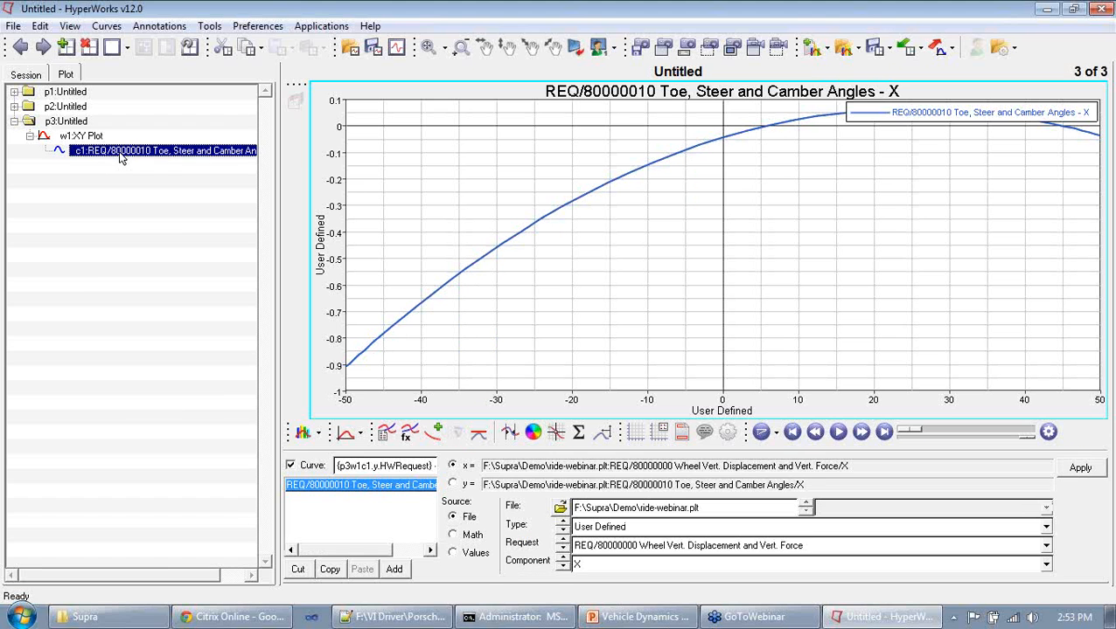
right_click(122, 158)
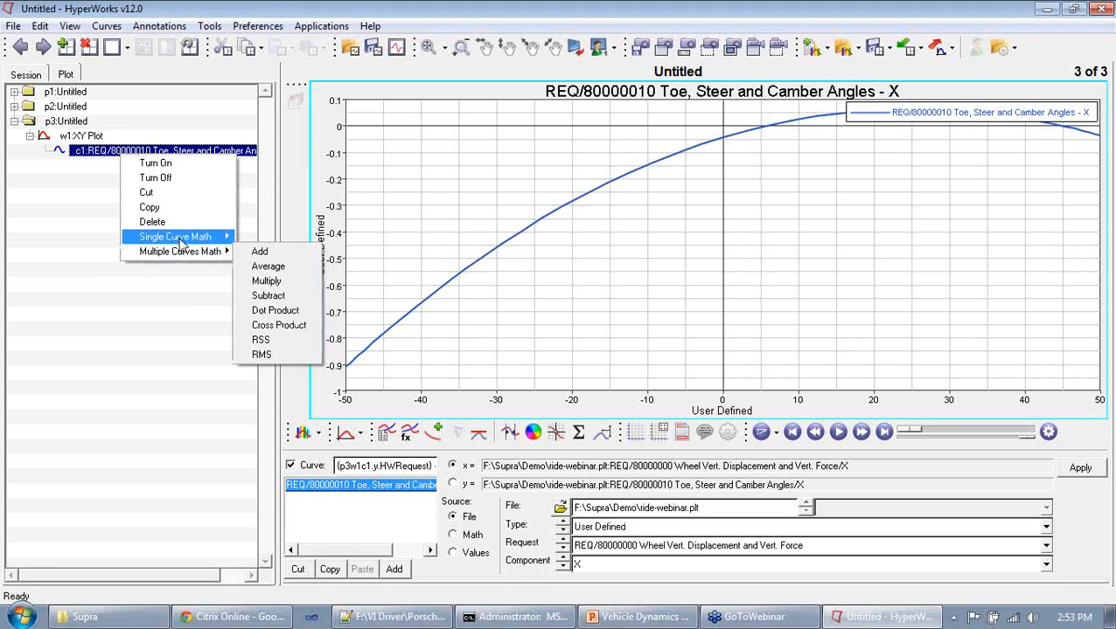
mouse_move(181, 241)
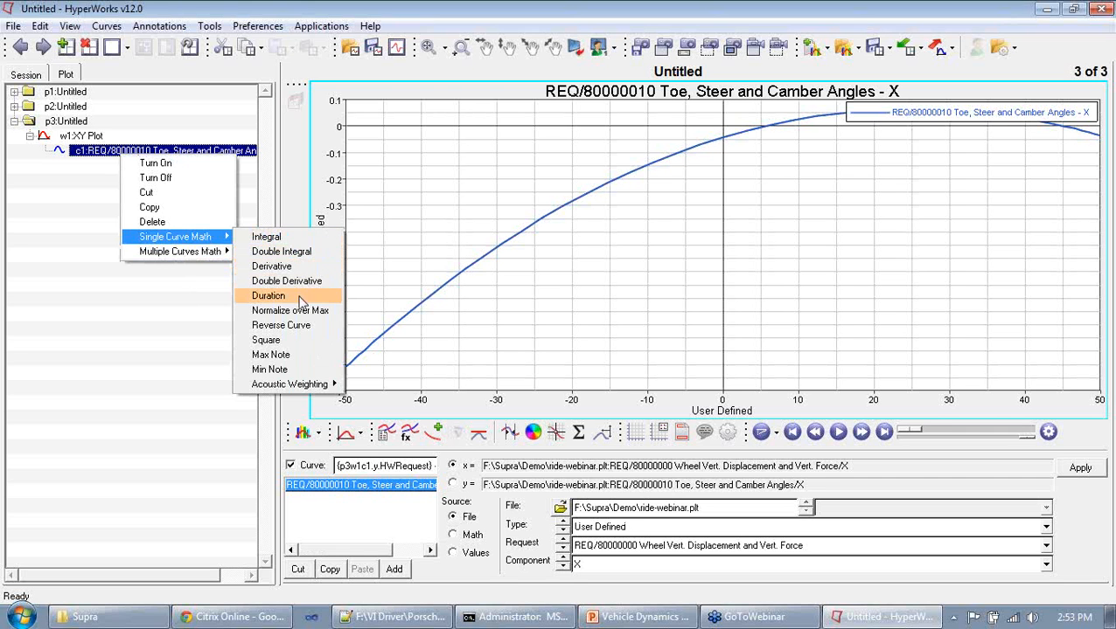
mouse_move(293, 389)
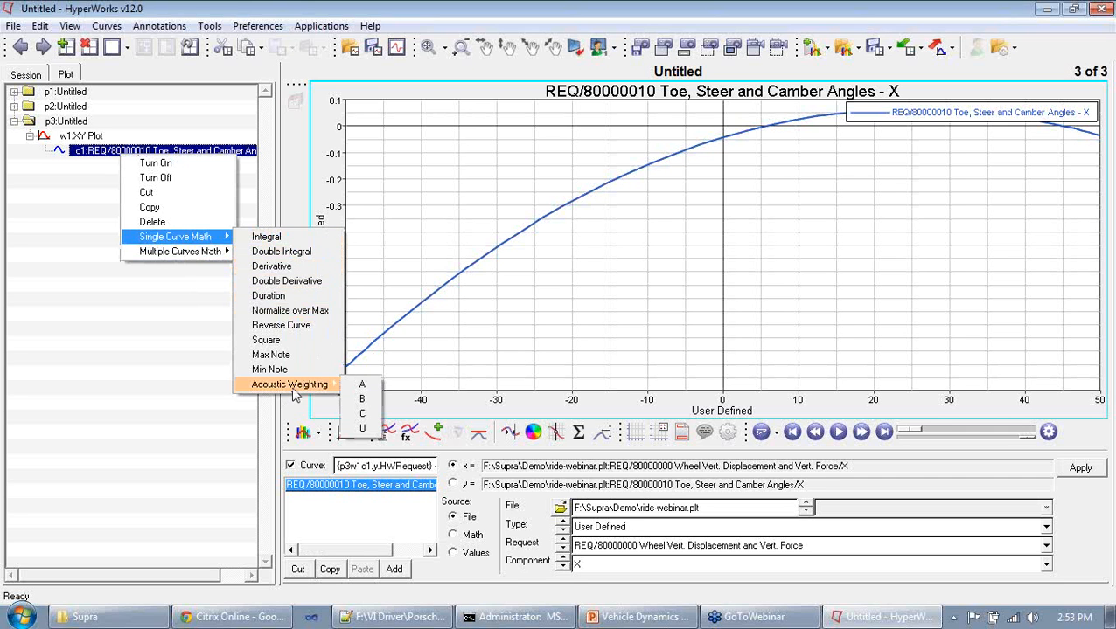
left_click(227, 483)
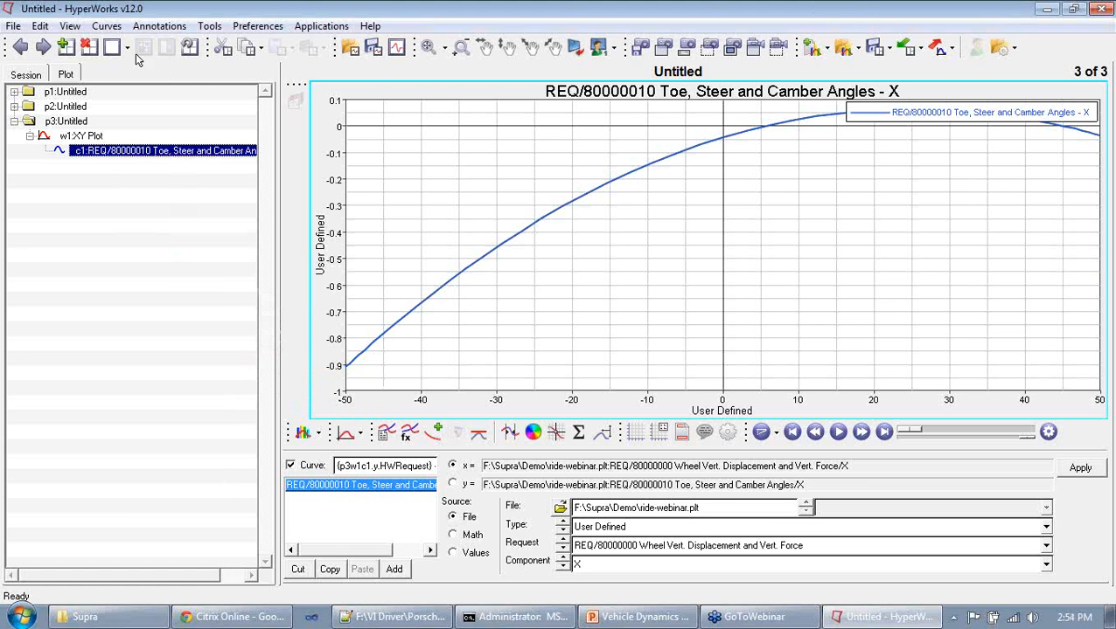
Review the plots on all three pages and return to the first page's layout with model, animation and plot windows.
left_click(17, 53)
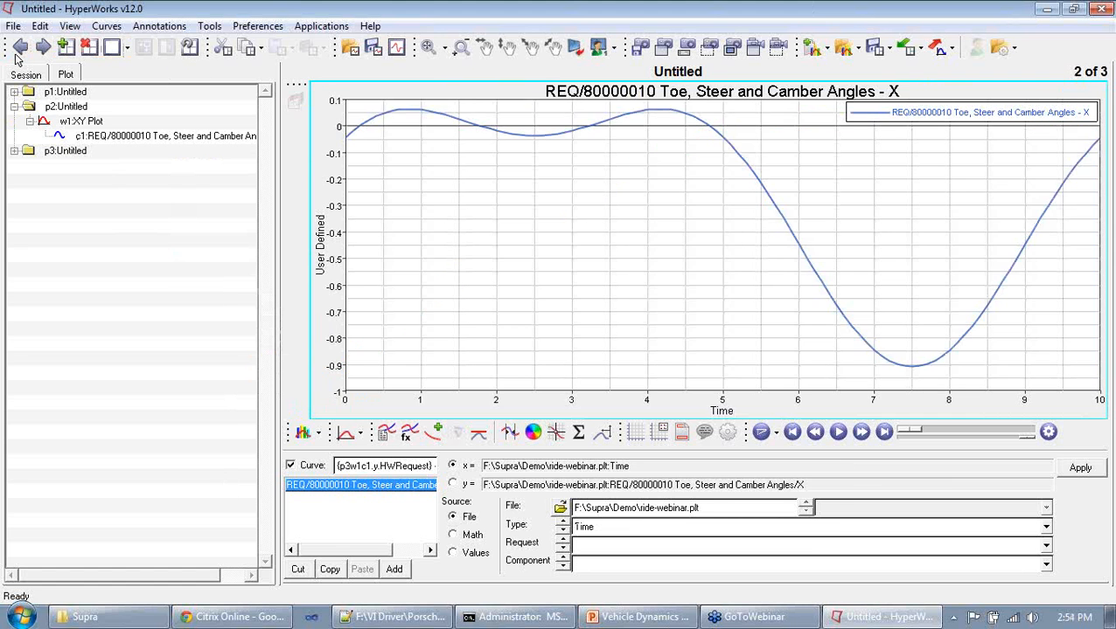
left_click(17, 53)
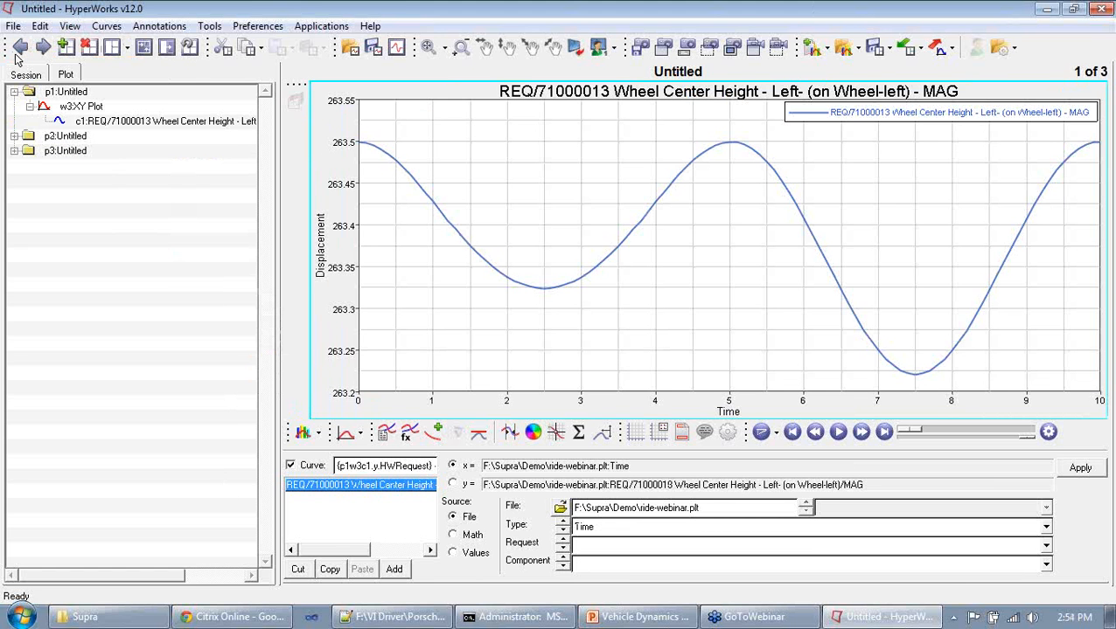
left_click(17, 53)
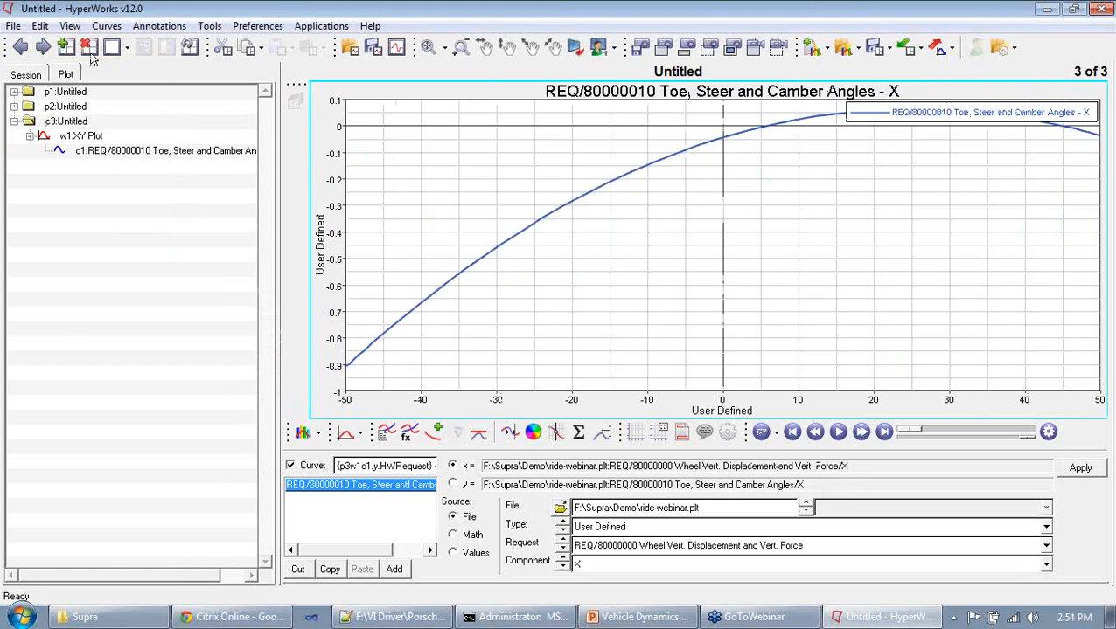
left_click(44, 51)
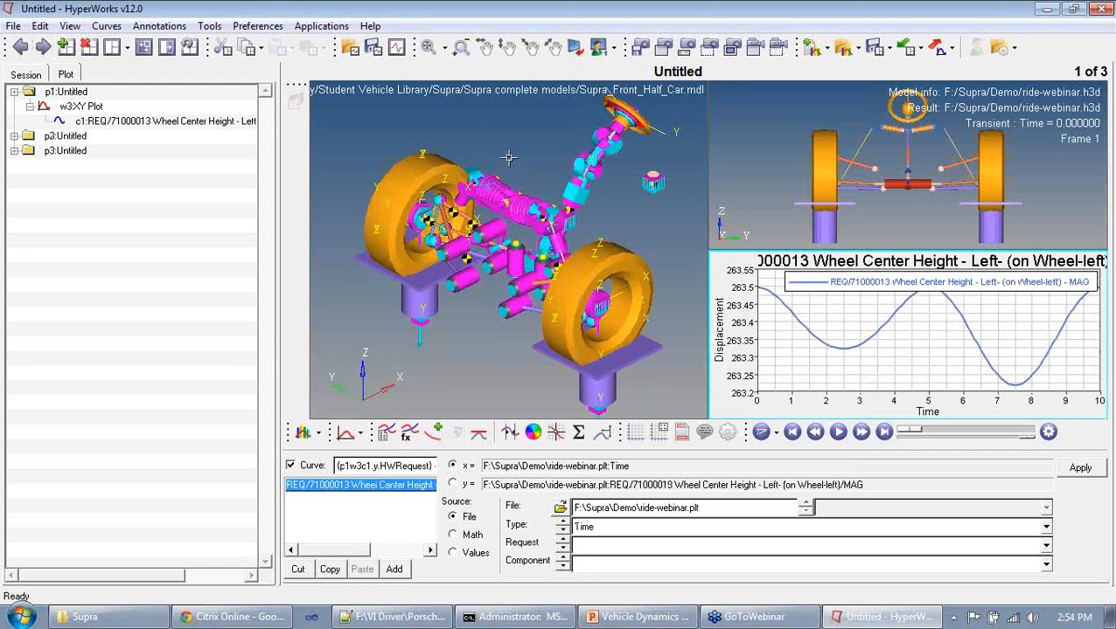
Activate the model window, select the wheel body, and collapse the Bodies folder of Frnt SLA susp (1 pc. LCA) in the model tree.
left_click(470, 131)
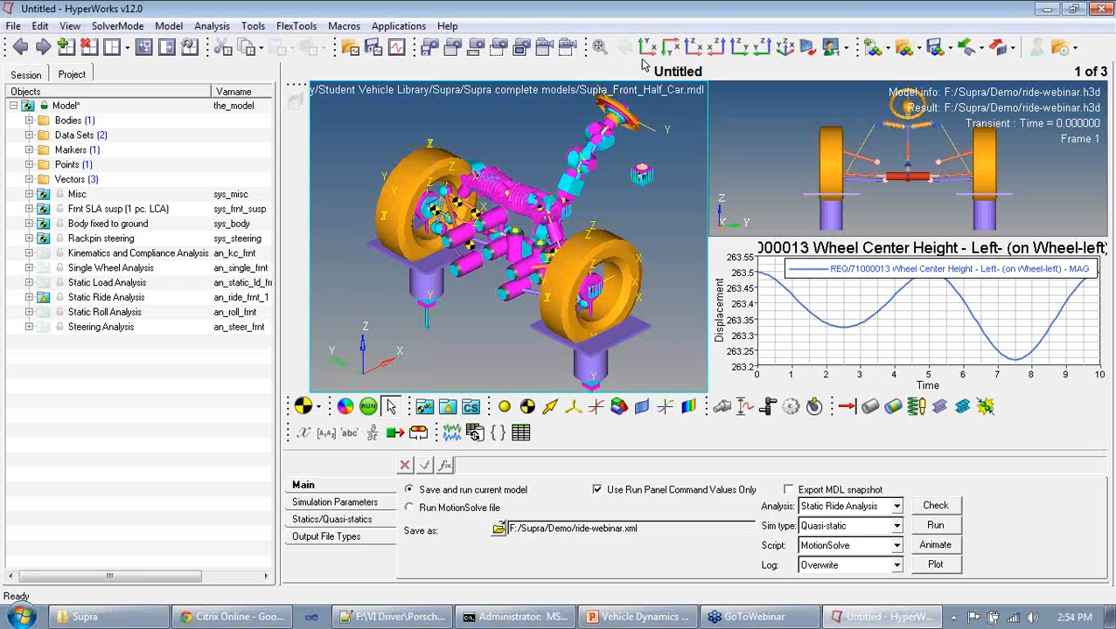
left_click(431, 148)
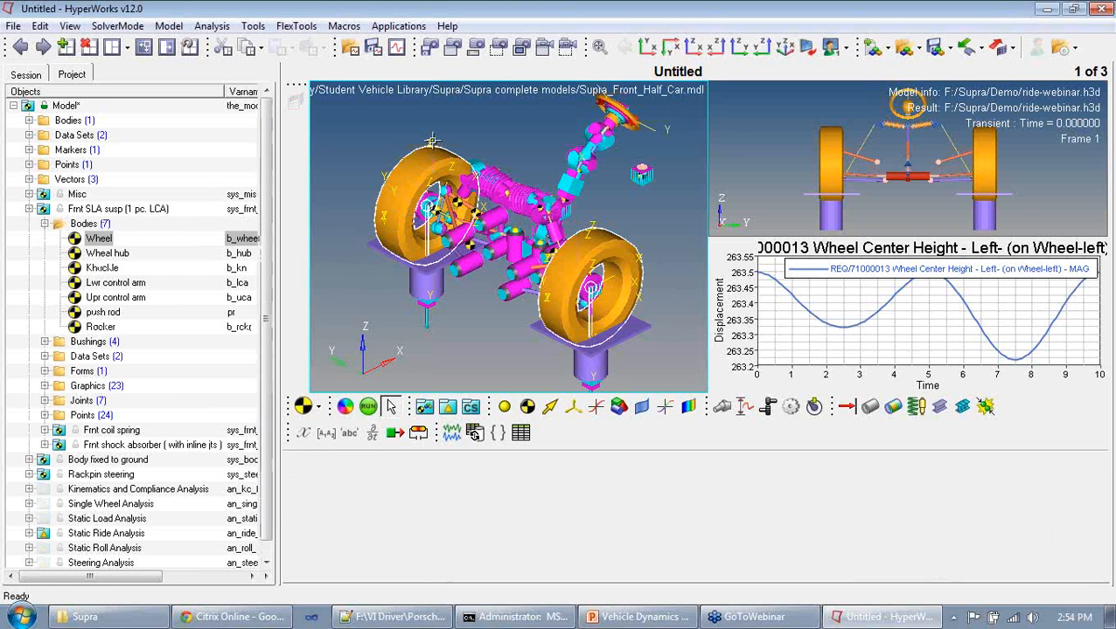
left_click(43, 223)
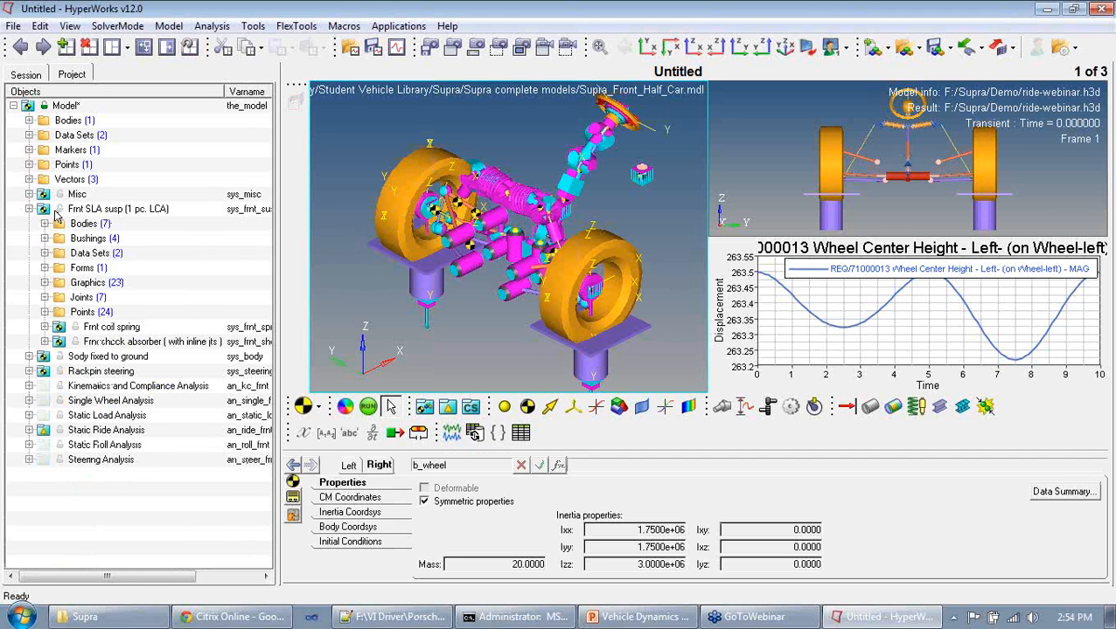
Examine the full Vehicle Input Parameters Front data set of Frnt SLA susp (1 pc. LCA), then close it and collapse the suspension system.
left_click(43, 253)
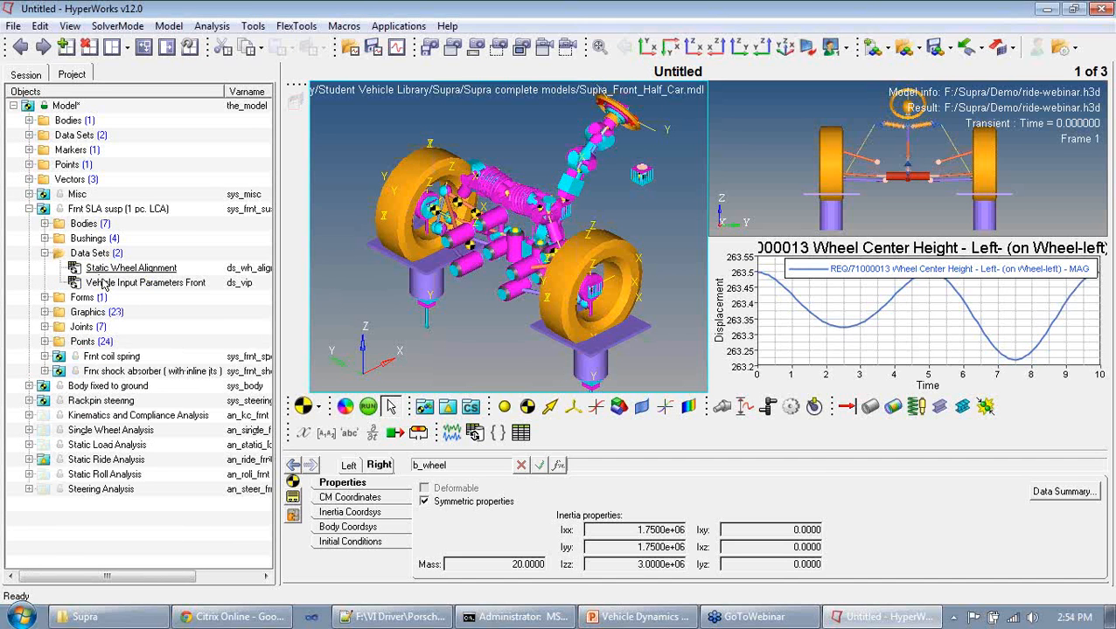
left_click(131, 282)
left_click(1087, 497)
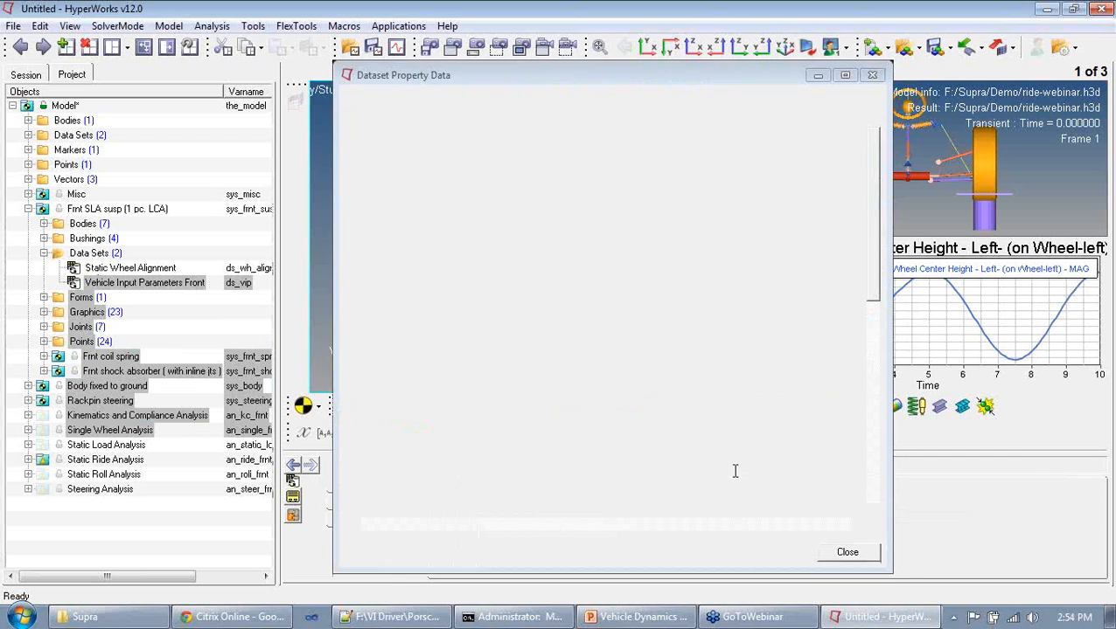
left_click(872, 75)
left_click(29, 209)
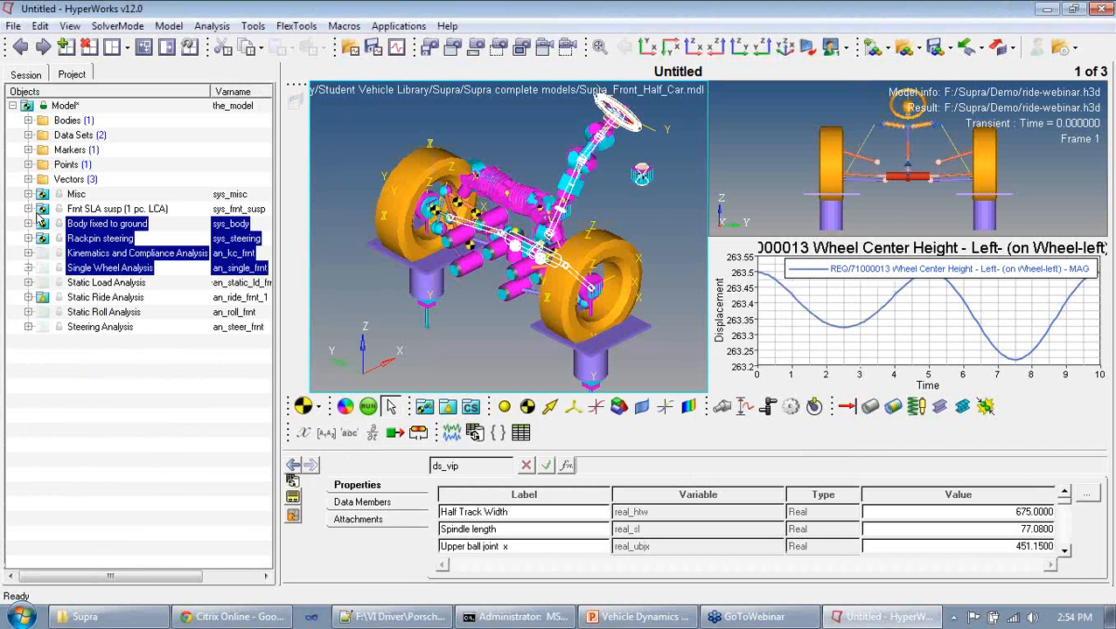
Look through the Kinematics and Compliance and Static Ride analyses, the model's compliance options, the run settings and the wheel body's properties.
left_click(131, 253)
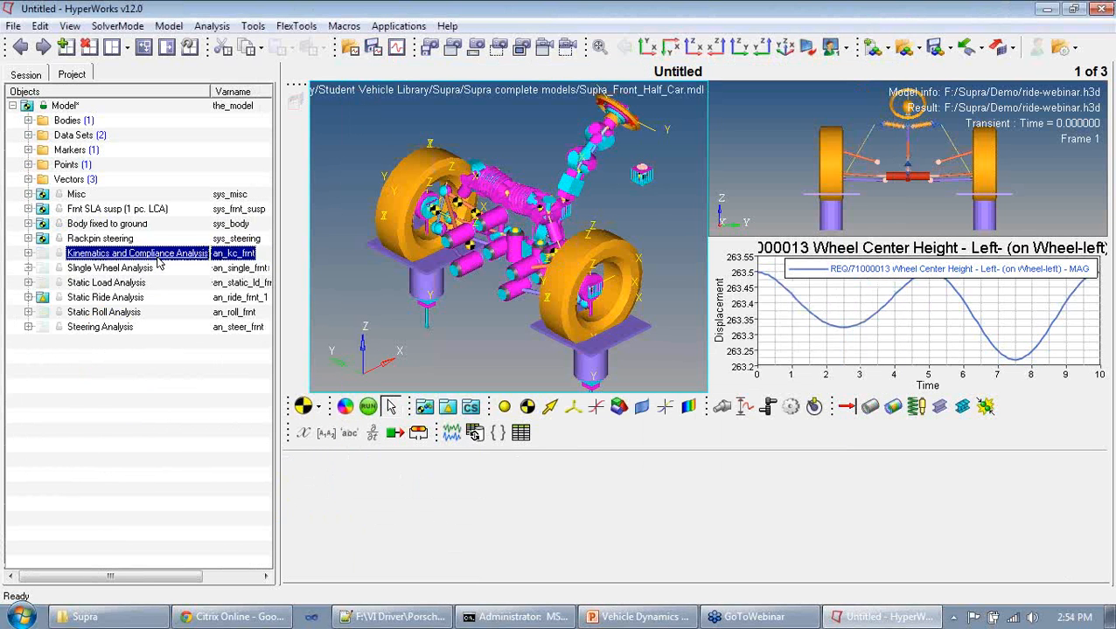
left_click(105, 298)
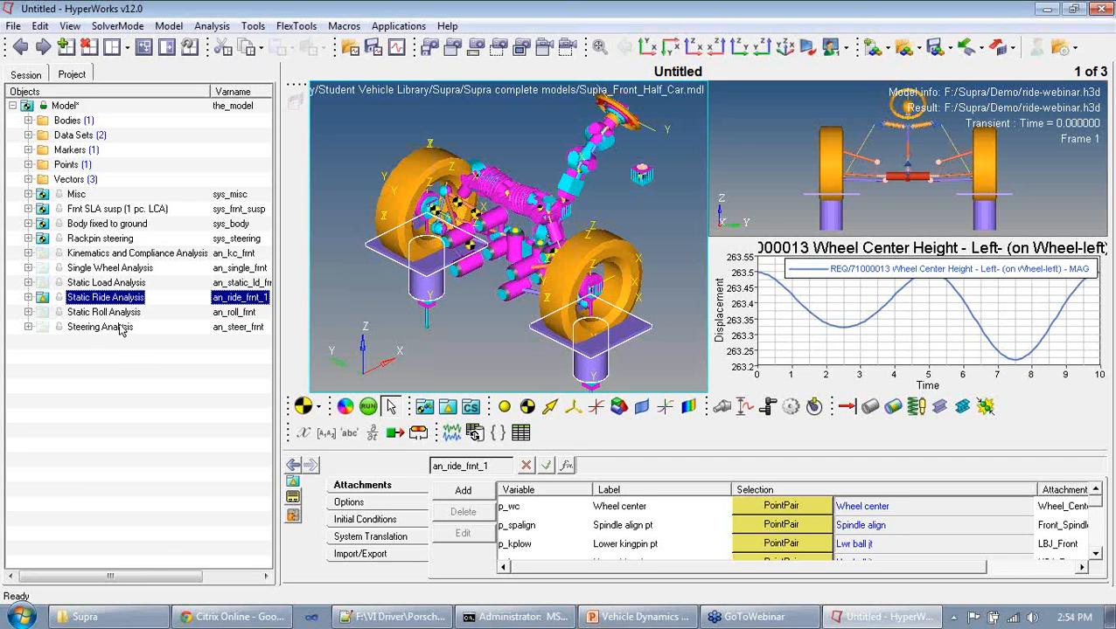
left_click(66, 105)
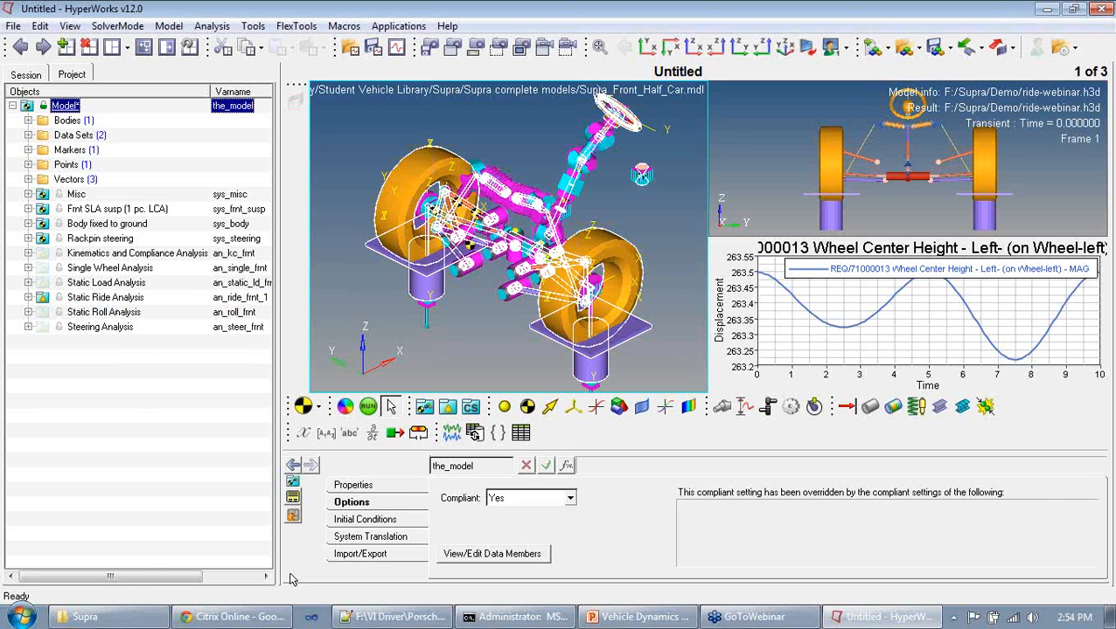
left_click(368, 406)
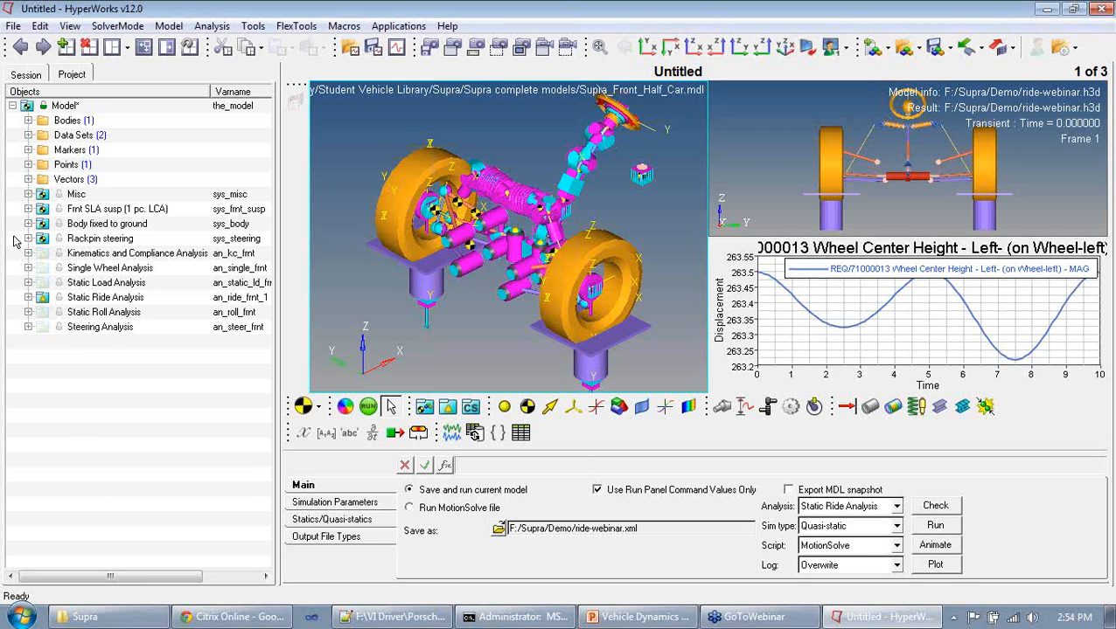
left_click(365, 229)
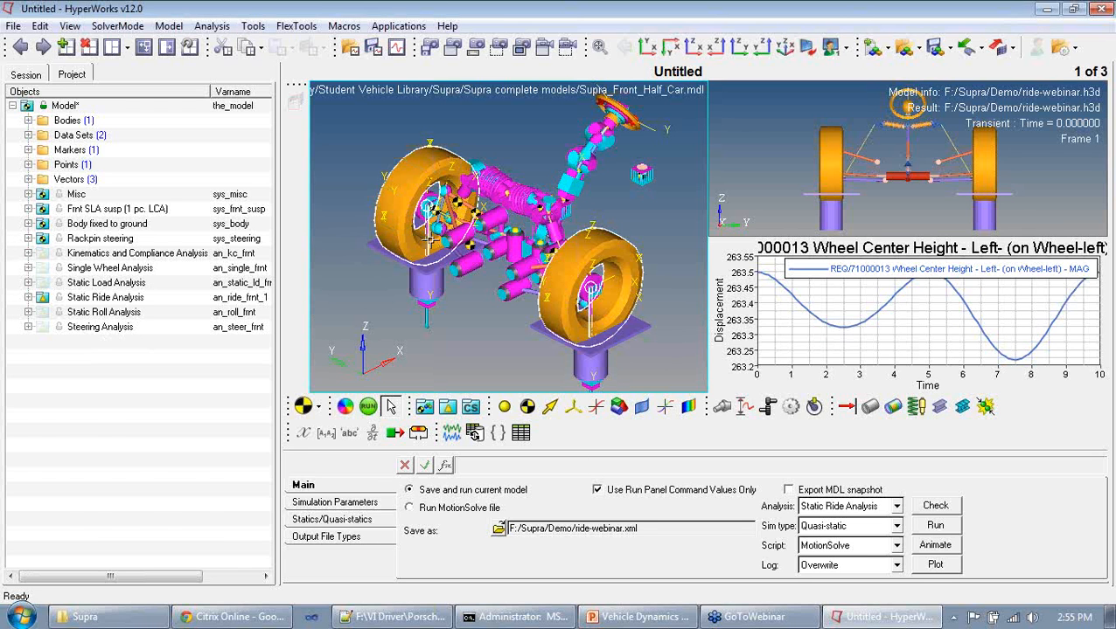
left_click(28, 208)
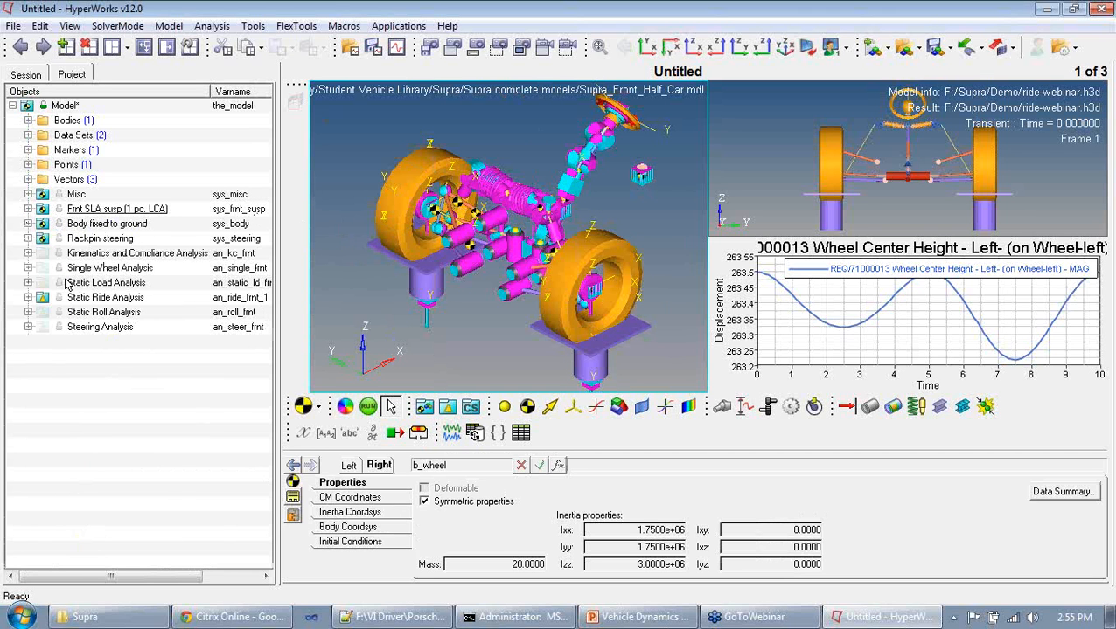
Activate the Static Roll Analysis and apply attachment candidates to the whole model, keeping the Full Vehicle Dataset selections.
left_click(112, 313)
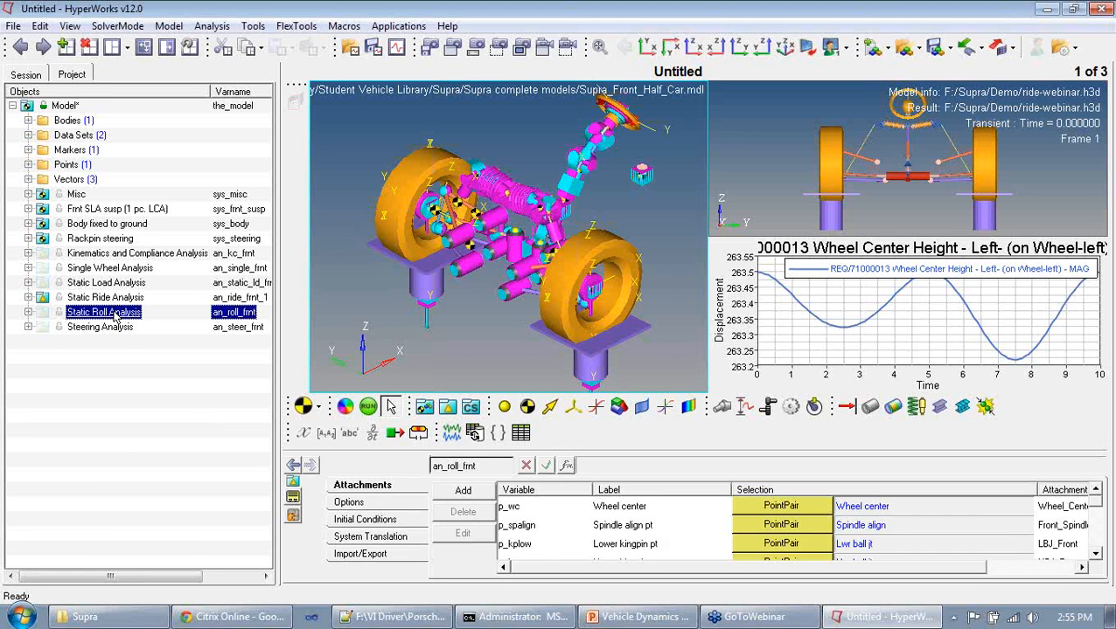
right_click(114, 315)
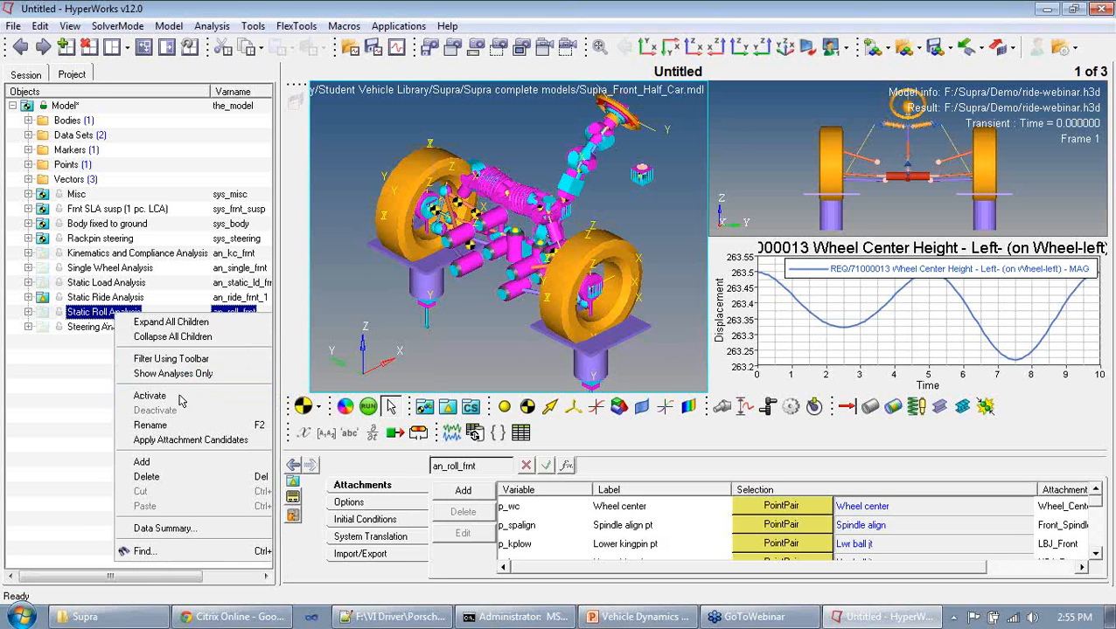
left_click(181, 401)
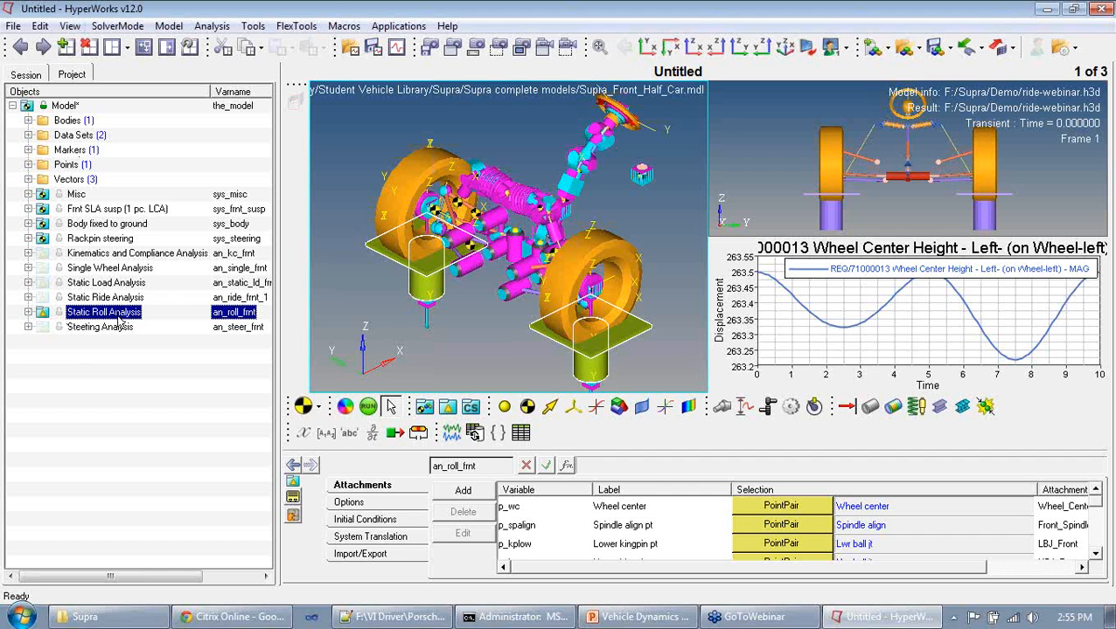
left_click(59, 108)
right_click(60, 107)
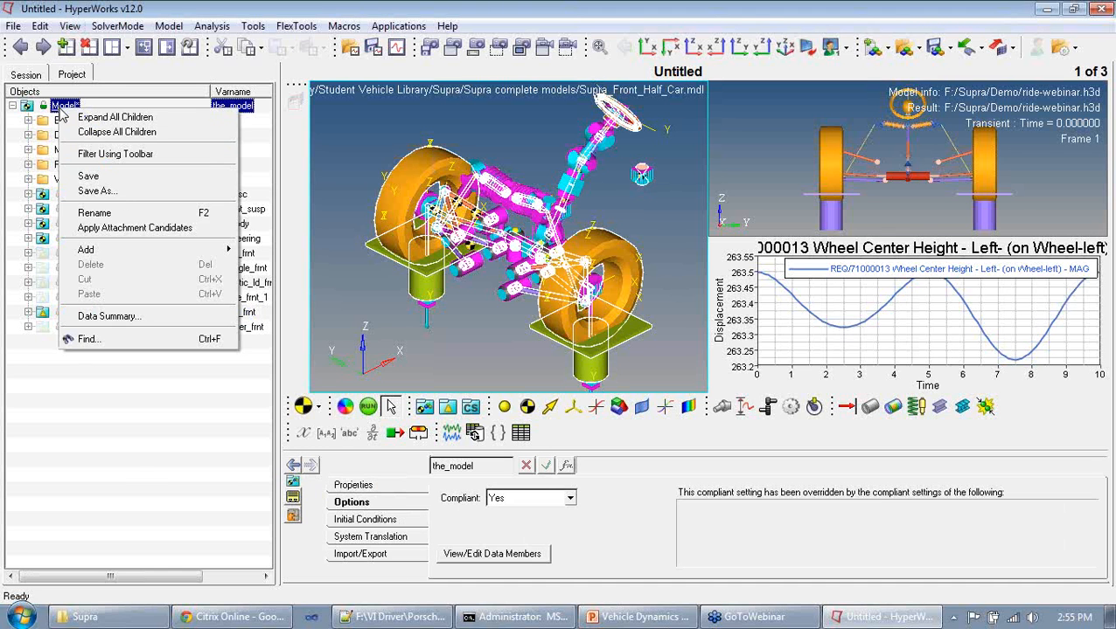
left_click(131, 227)
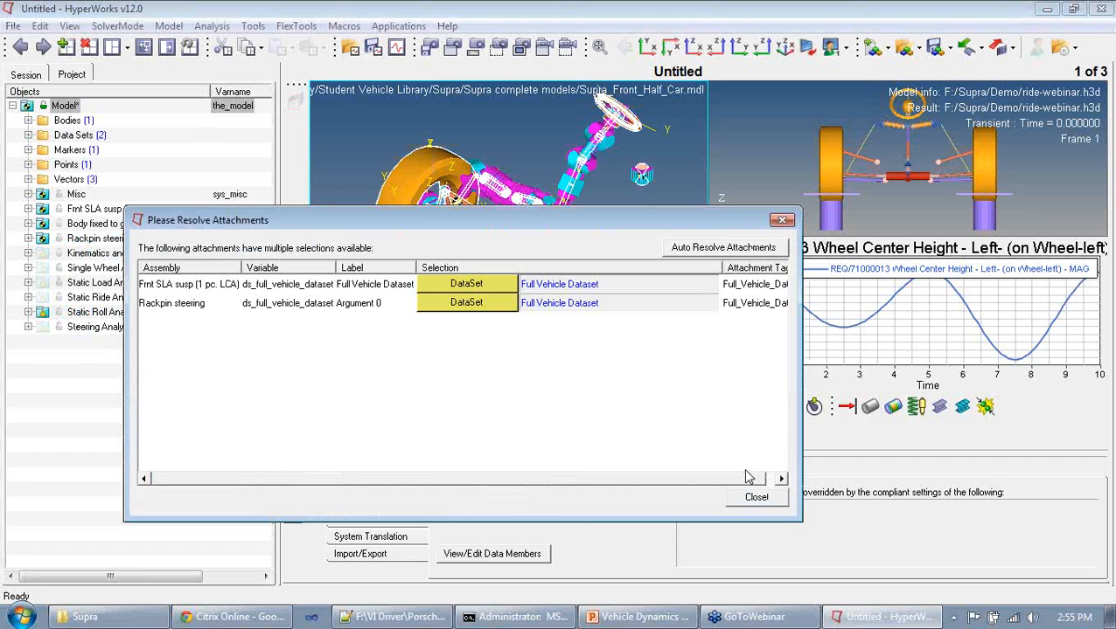
left_click(753, 497)
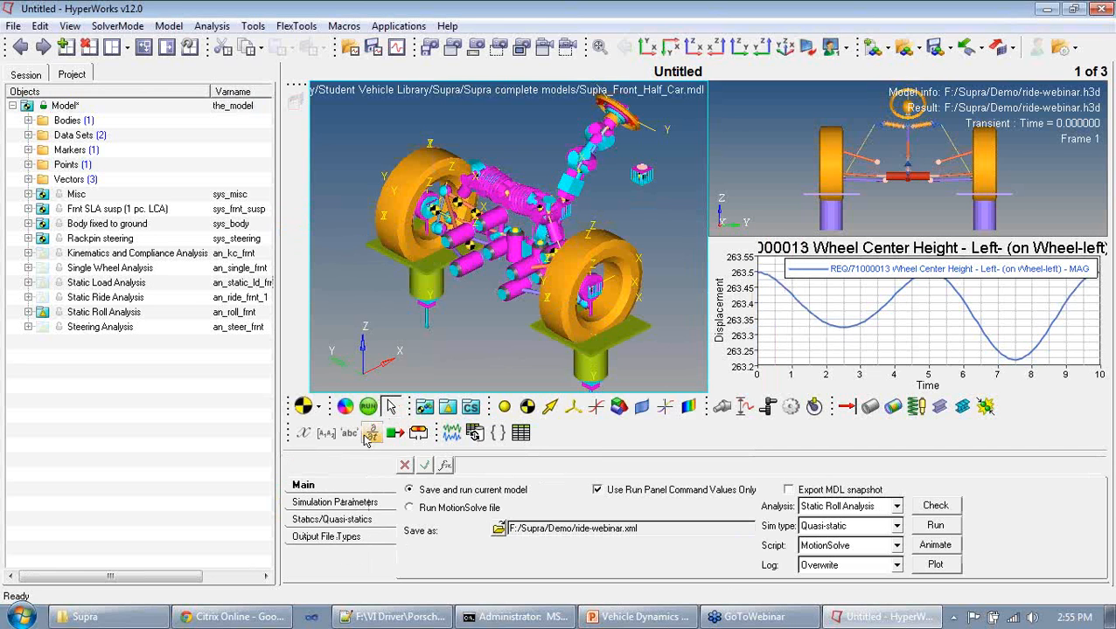
Set the solver output file for the Static Roll Analysis run to roll-webinar.xml in the Demo folder.
left_click(498, 528)
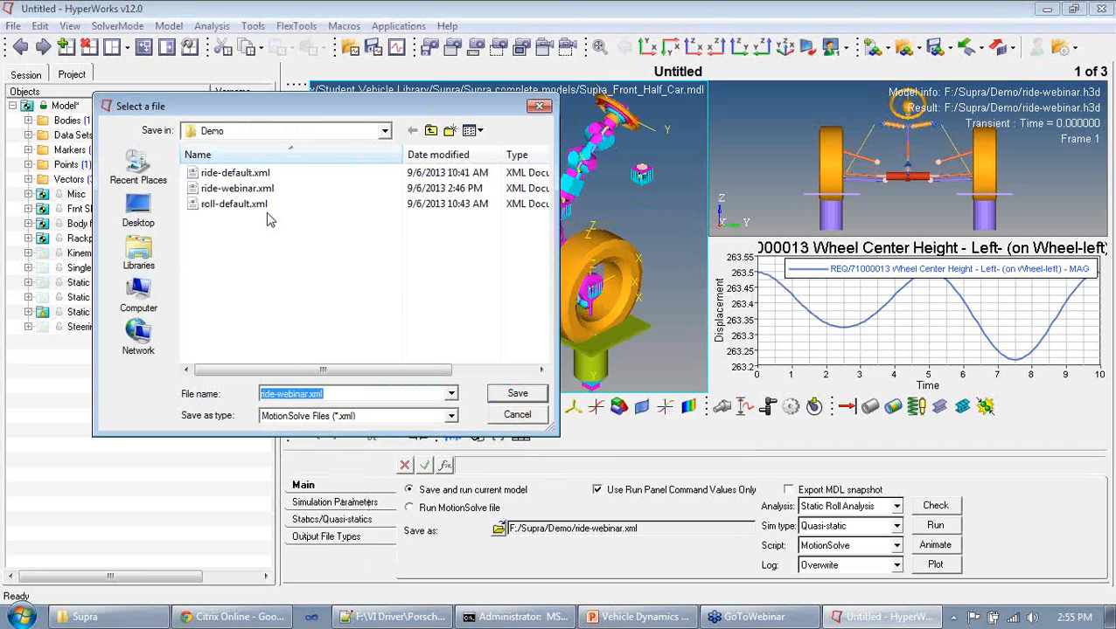
left_click(276, 395)
key("BackSpace")
key("BackSpace")
key("BackSpace")
key("BackSpace")
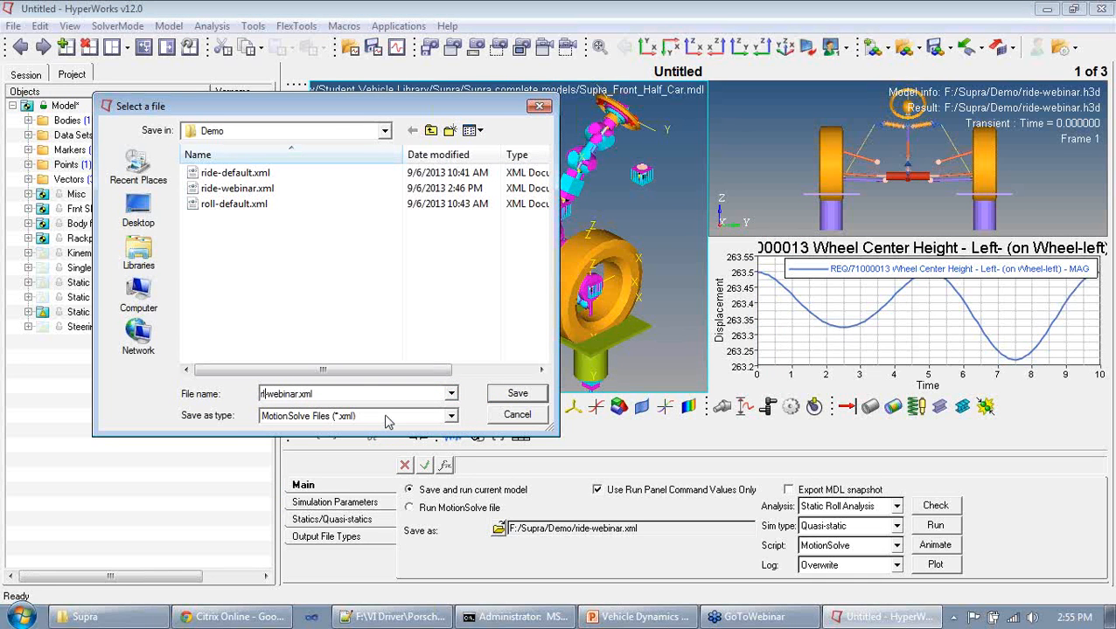
type("roll")
left_click(522, 395)
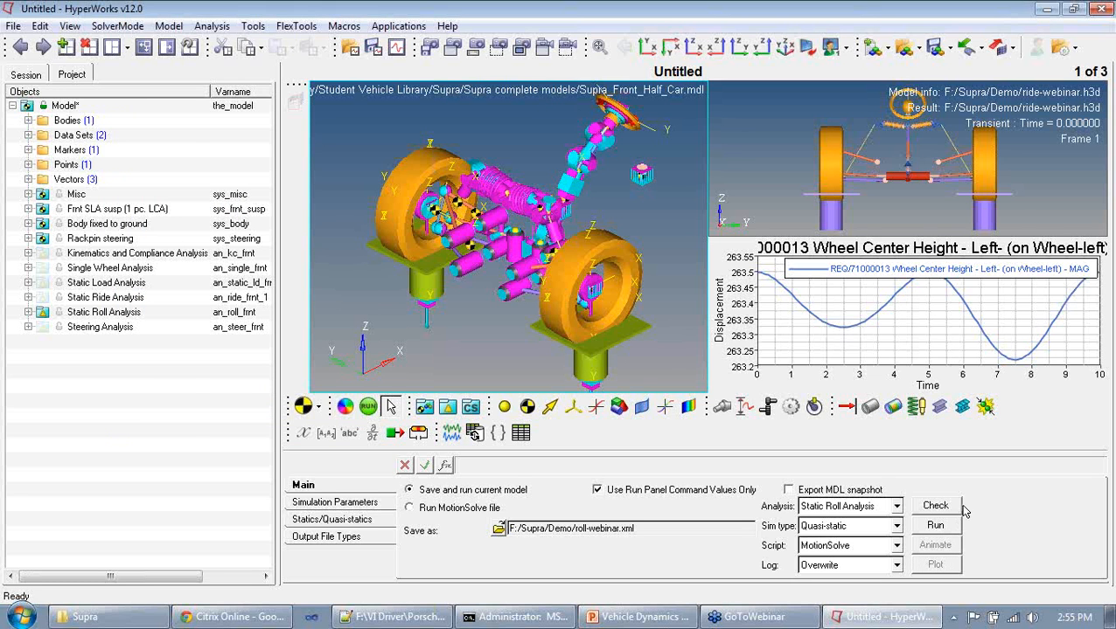
Check the model and run the quasi-static Static Roll Analysis in MotionSolve, dismissing the solver window and message log.
left_click(957, 527)
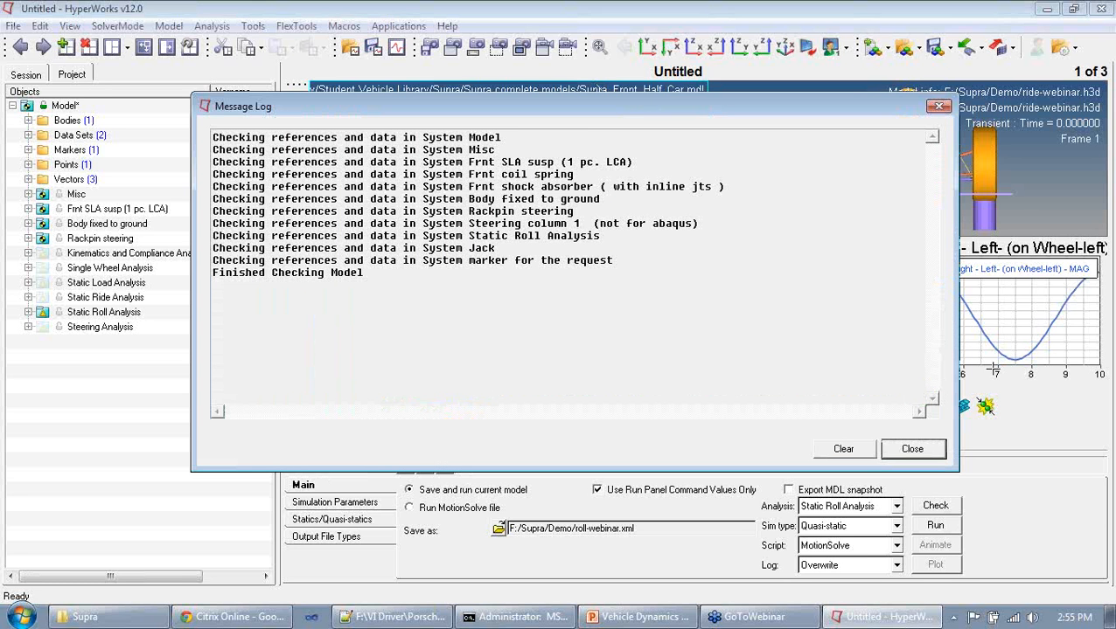
left_click(856, 450)
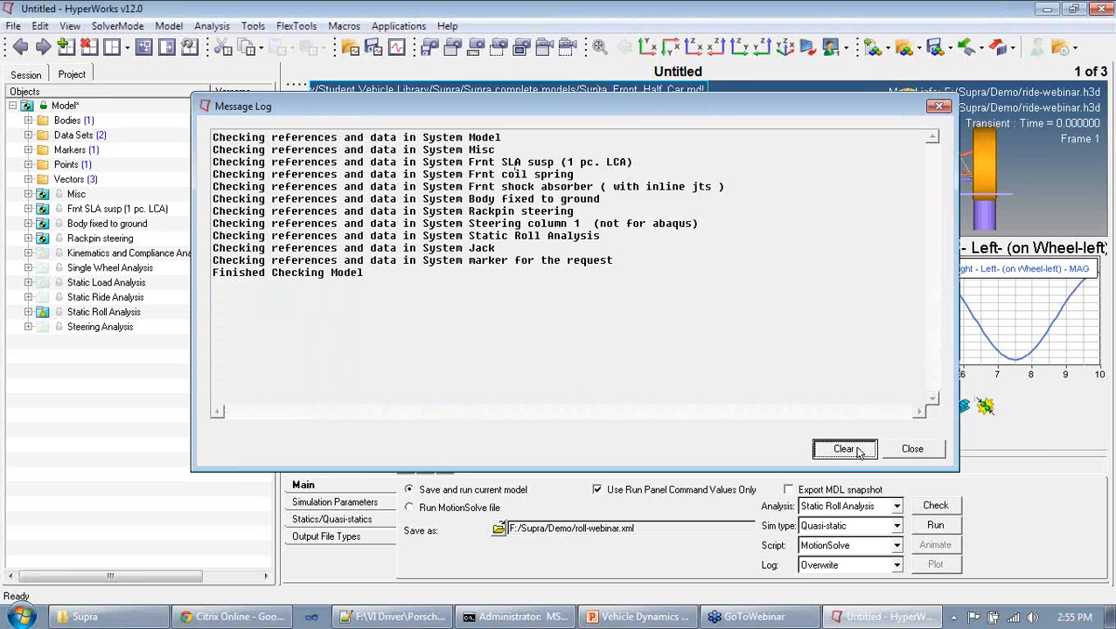
left_click(934, 525)
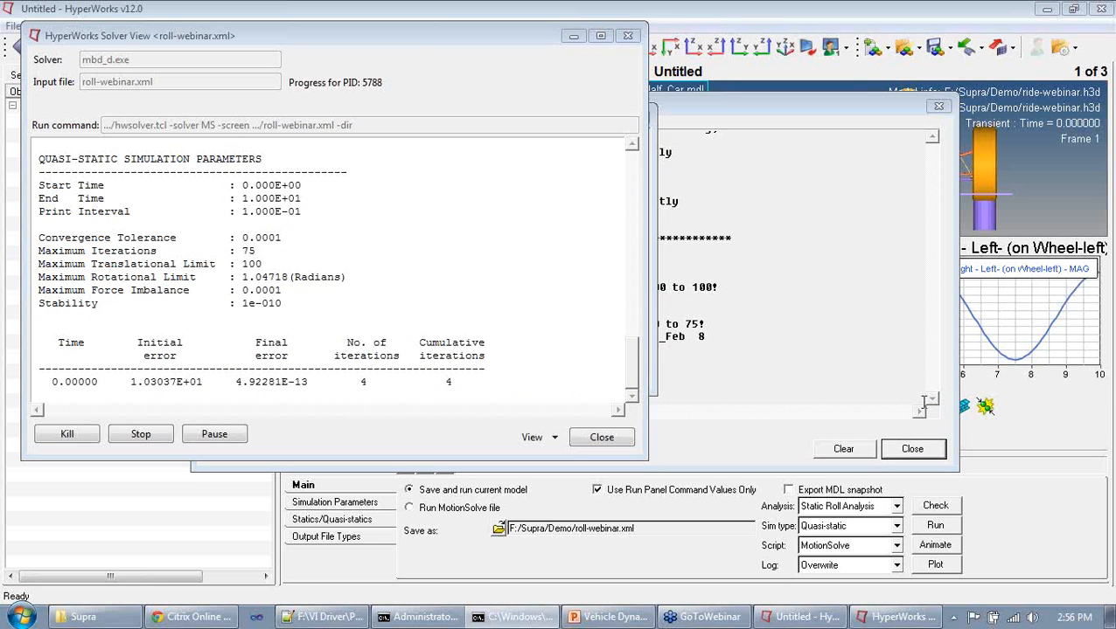
left_click(601, 437)
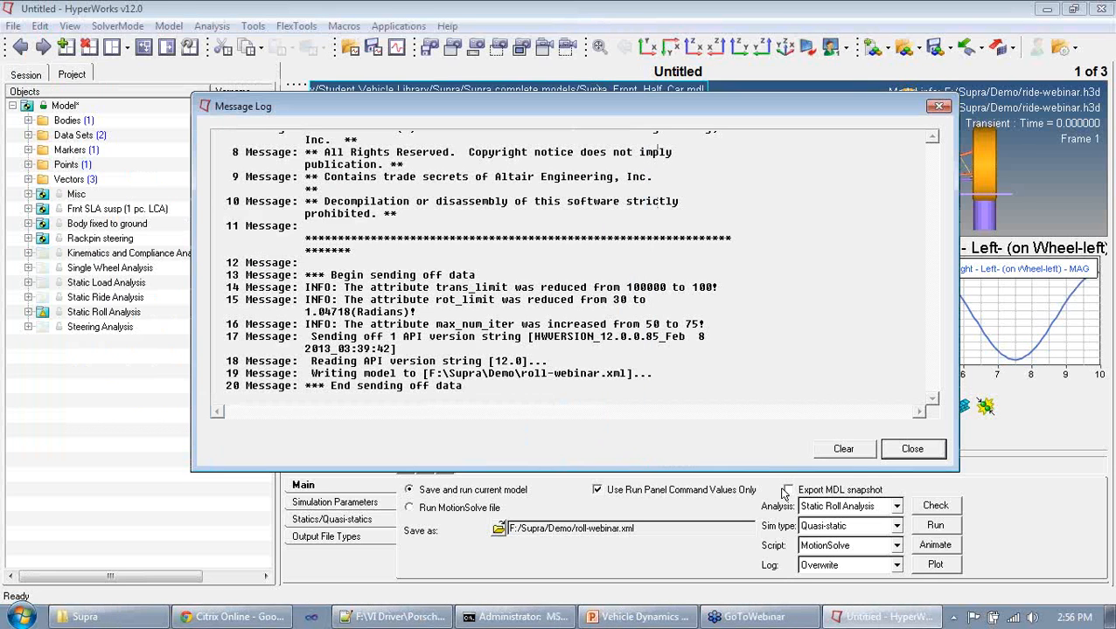
left_click(842, 448)
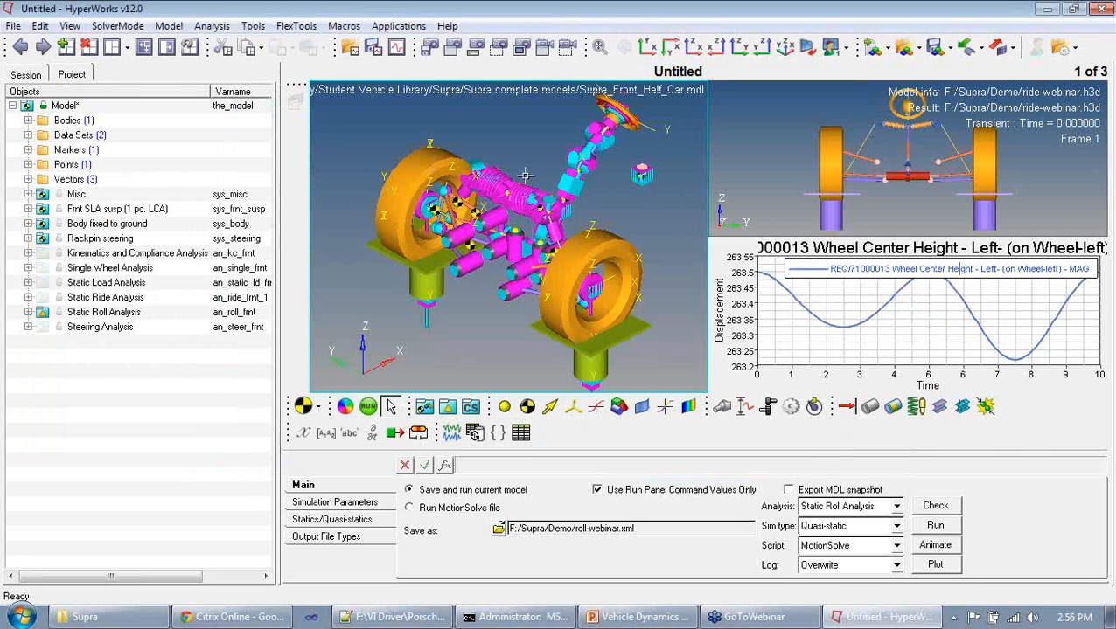
Load the roll-webinar animation, play it enlarged in the YZ view, and return to the multi-window layout with the model window active.
left_click(954, 548)
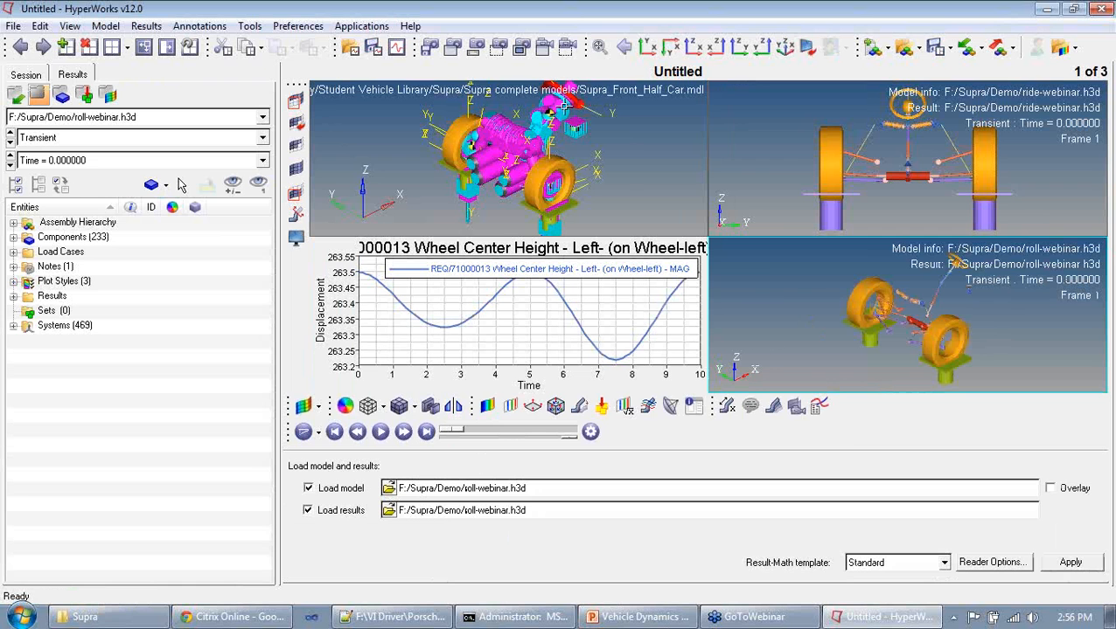
left_click(151, 51)
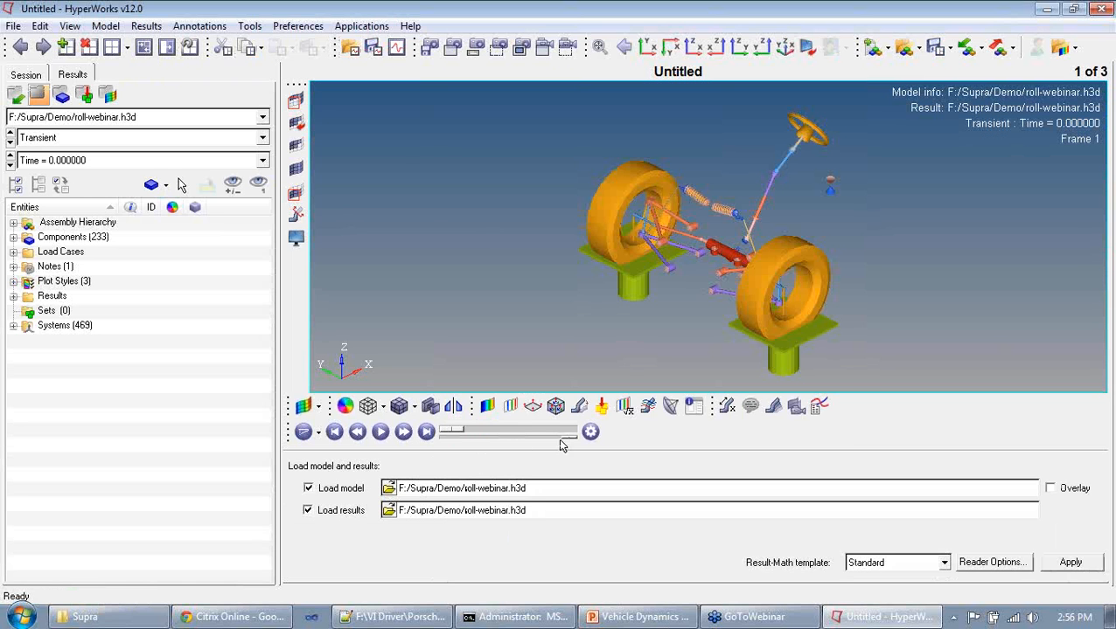
left_click(381, 432)
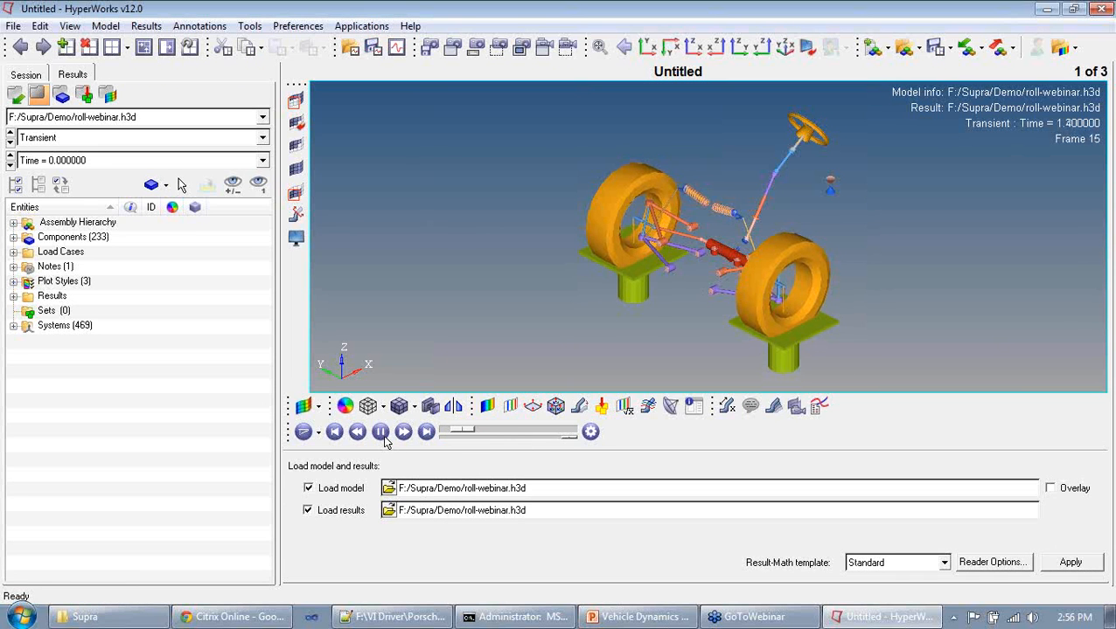
left_click(693, 47)
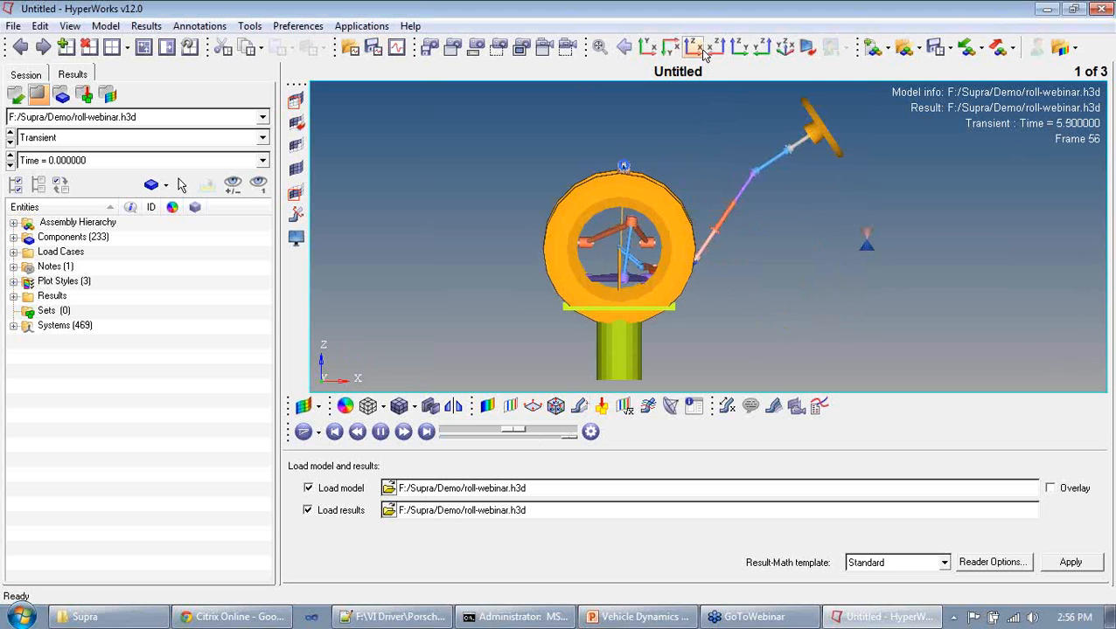
left_click(739, 49)
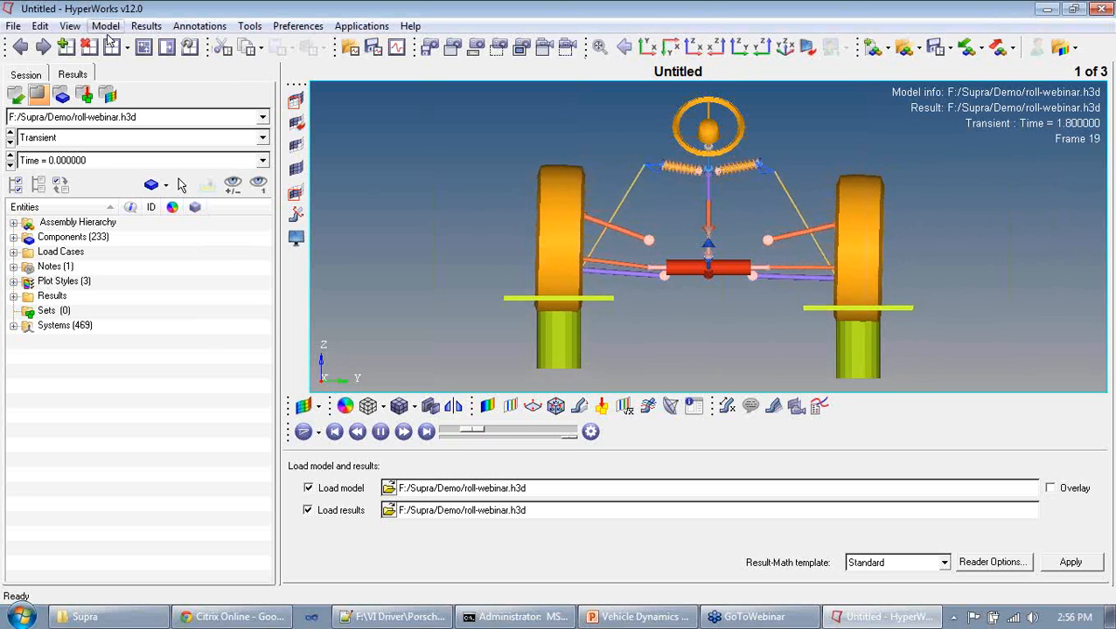
left_click(144, 48)
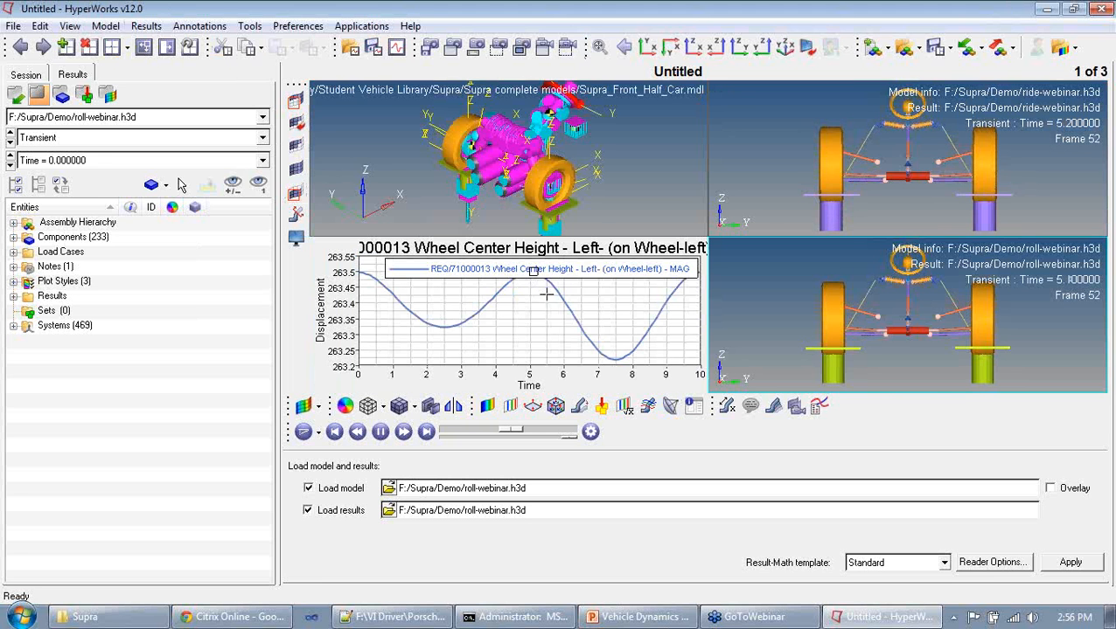
left_click(634, 181)
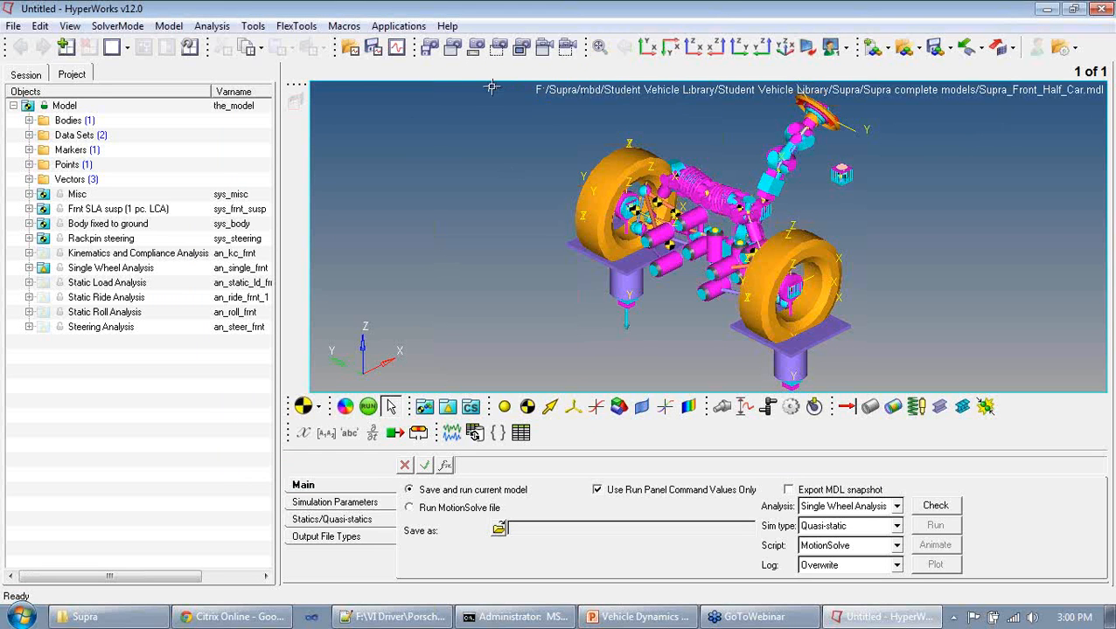
Delete the Frnt SLA susp (1 pc. LCA) system from the Supra front half car model.
left_click(739, 47)
left_click(739, 47)
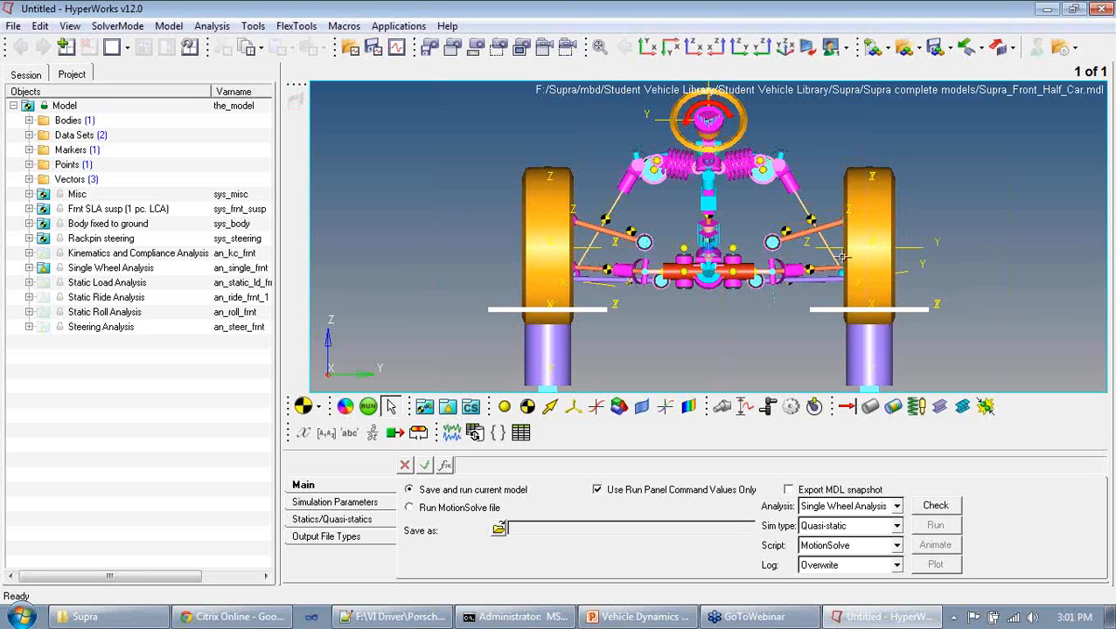
left_click(94, 210)
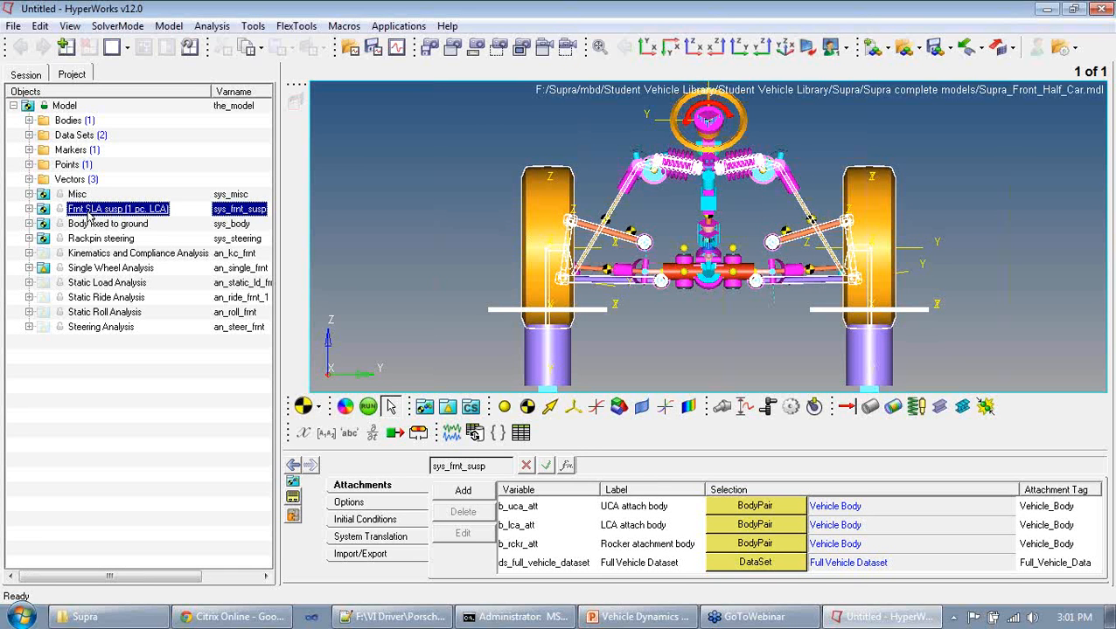
right_click(88, 214)
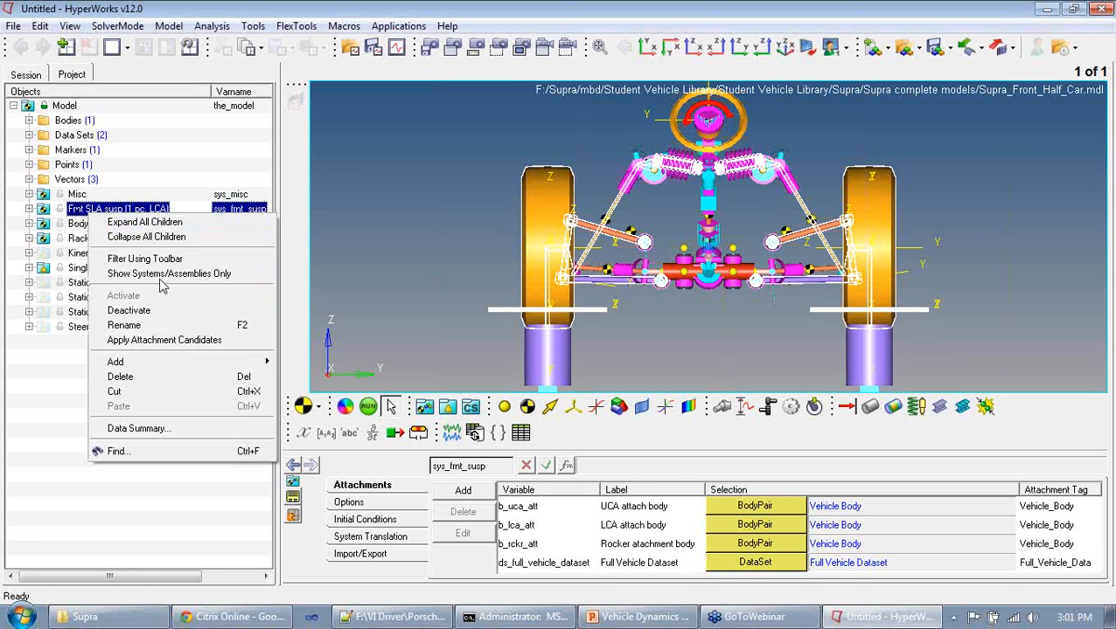
left_click(157, 378)
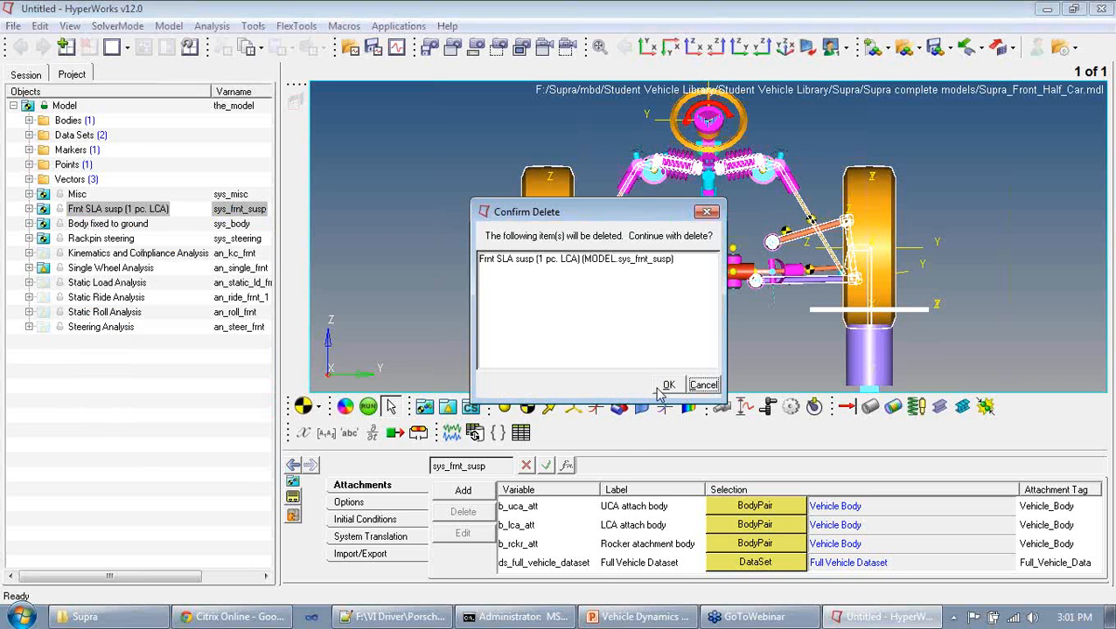
left_click(665, 386)
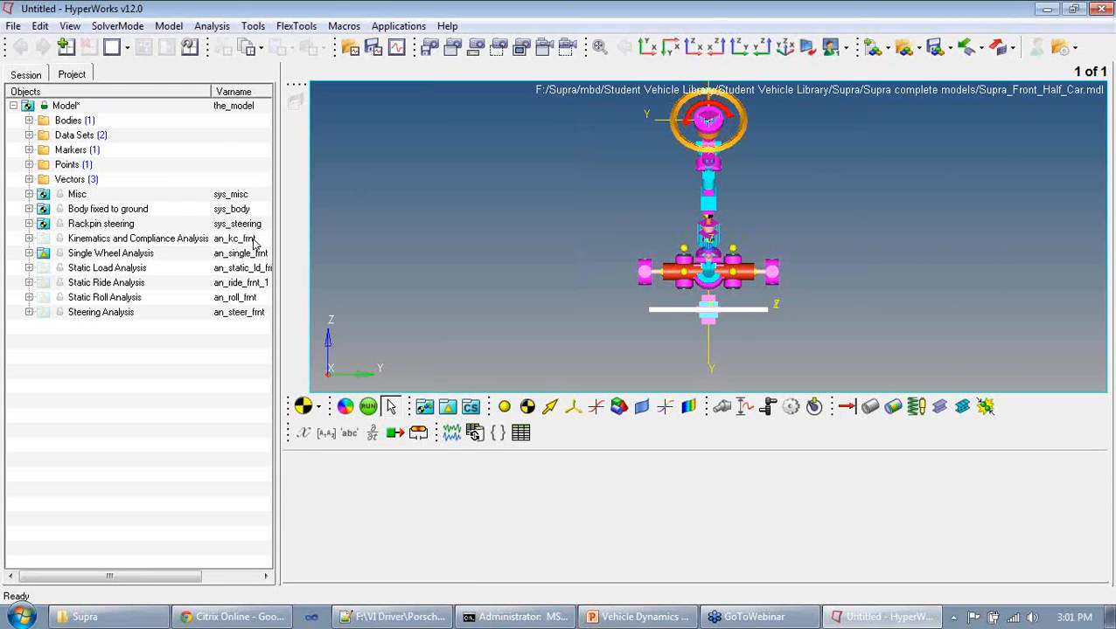
Open the model's import settings and browse for the import file in the Supra Push and Pull Rod SLA suspension folder.
left_click(68, 107)
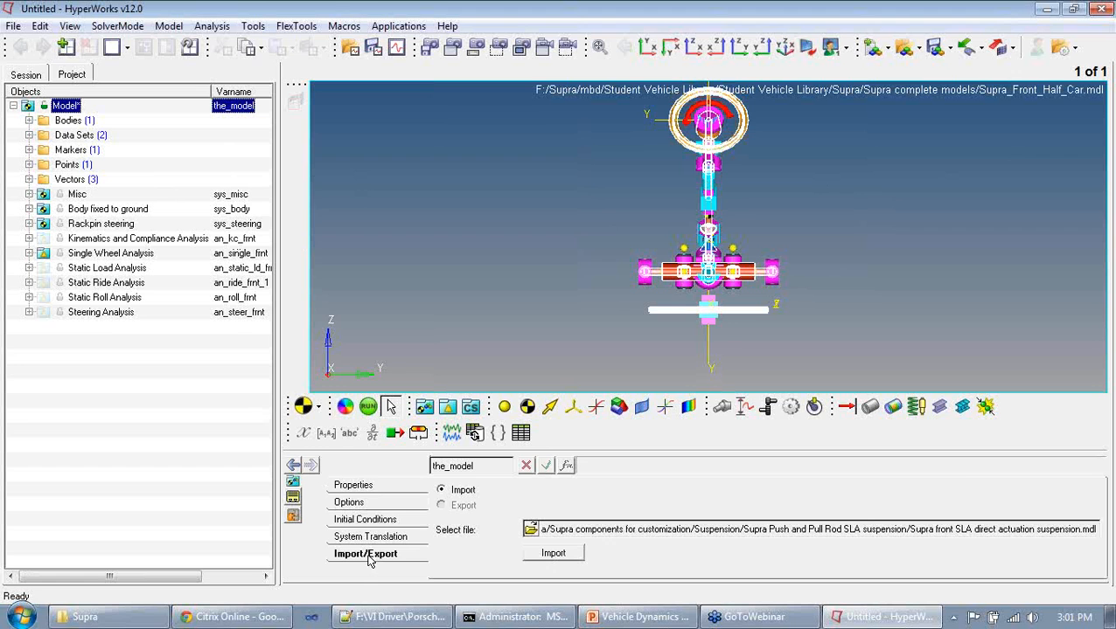
left_click(357, 486)
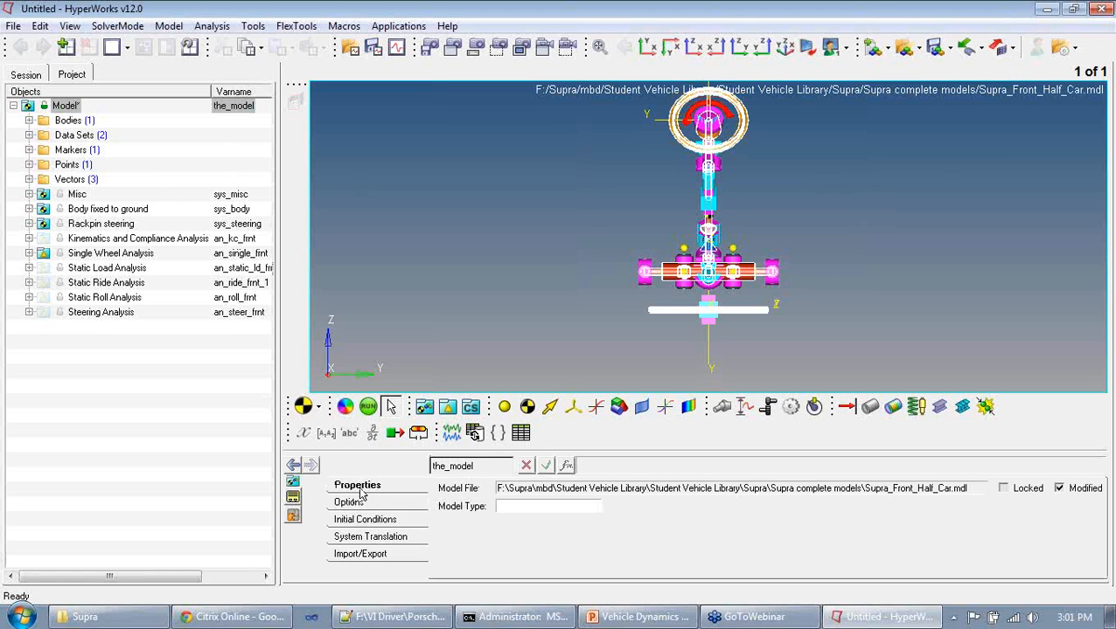
left_click(353, 559)
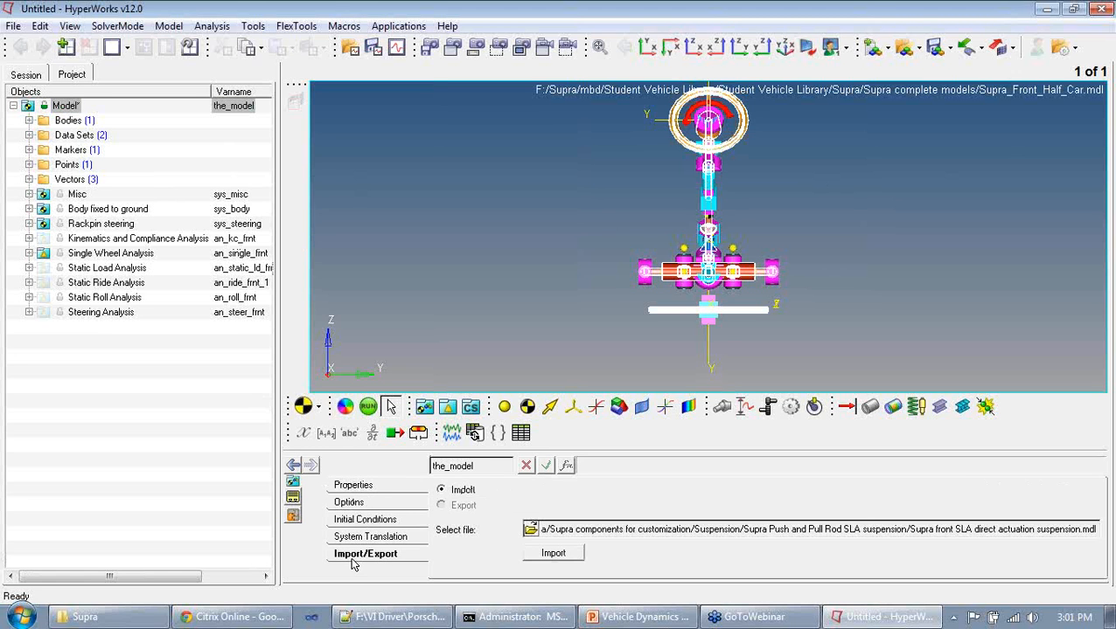
left_click(530, 530)
left_click(431, 131)
left_click(431, 131)
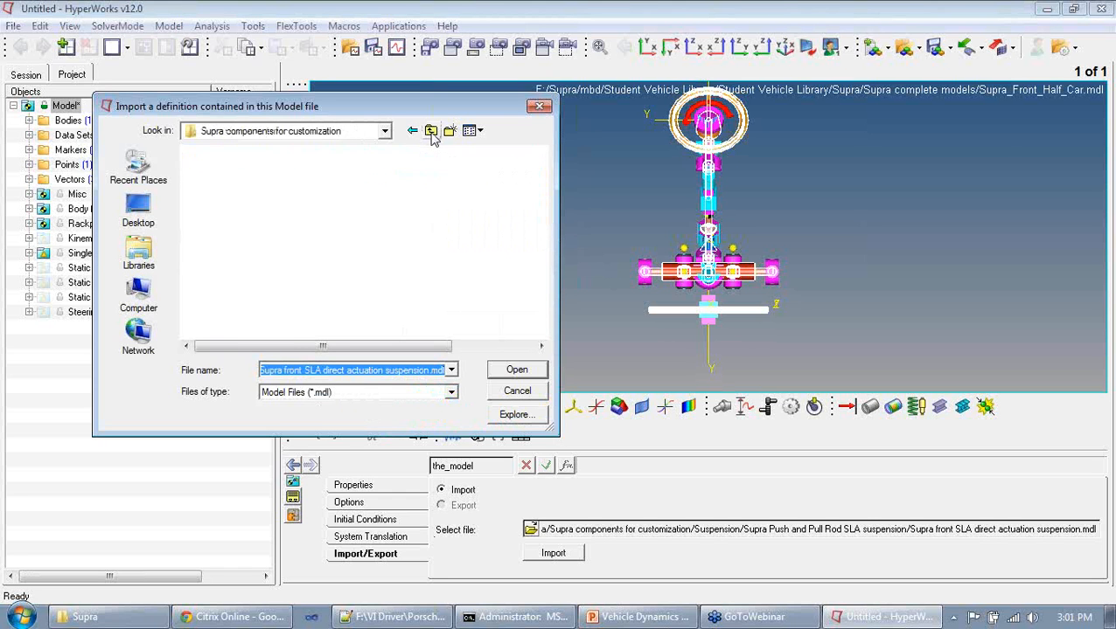
left_click(431, 131)
left_click(431, 131)
left_click(431, 131)
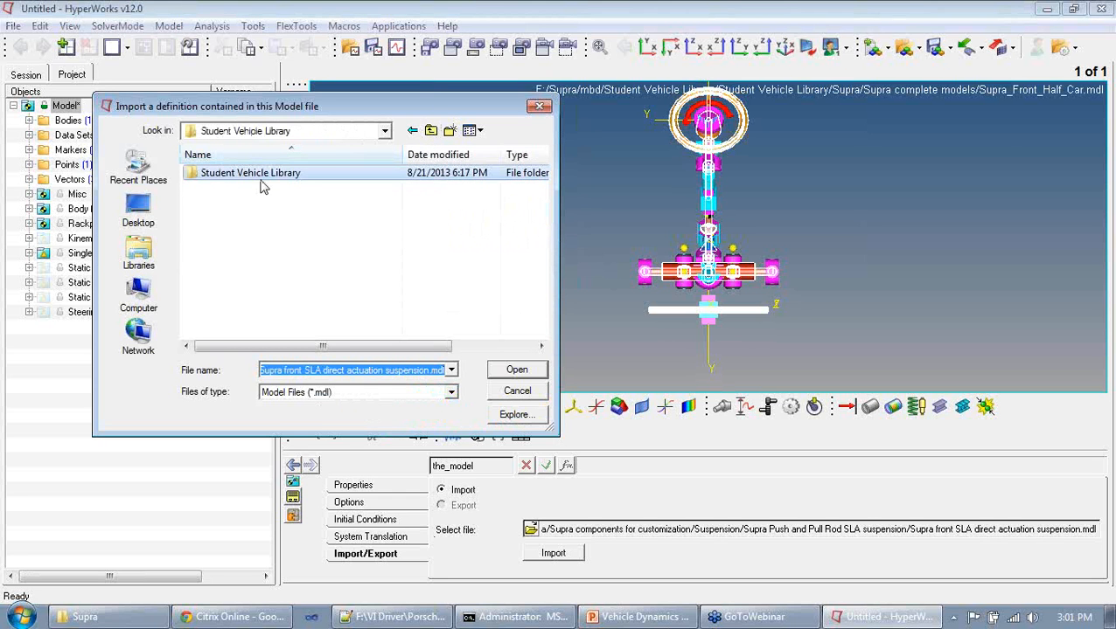
double_click(229, 172)
double_click(233, 192)
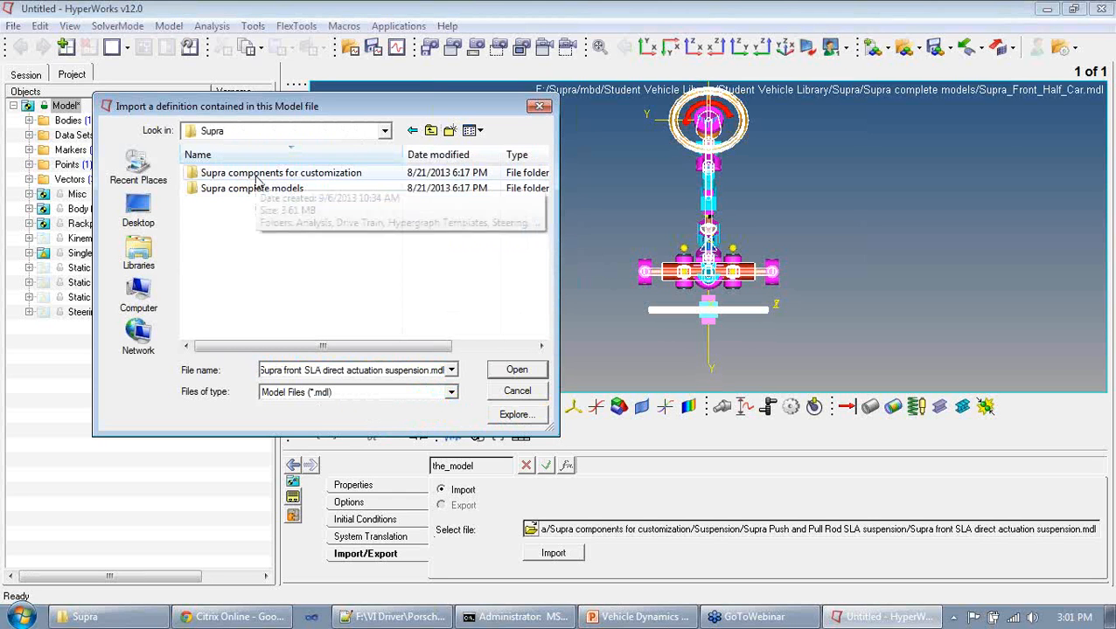
double_click(258, 175)
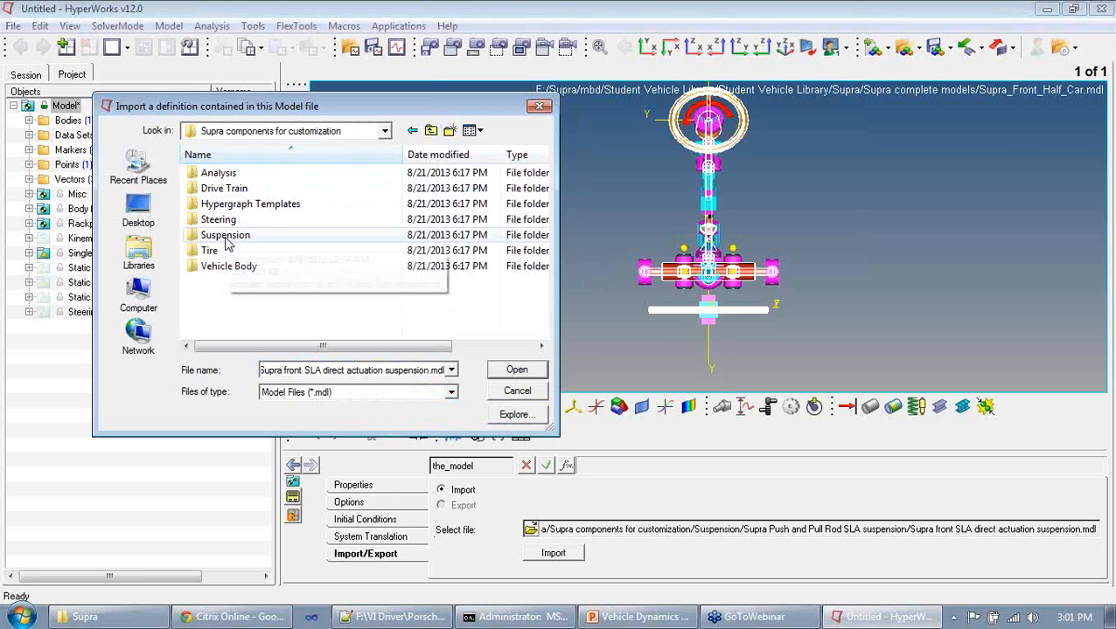
double_click(225, 237)
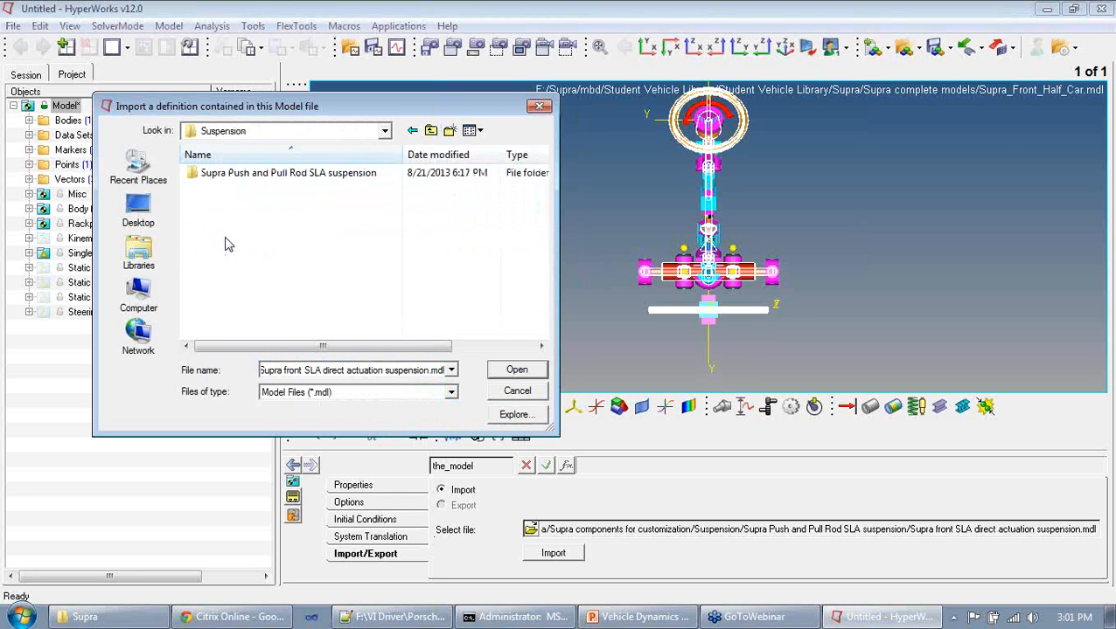
double_click(237, 187)
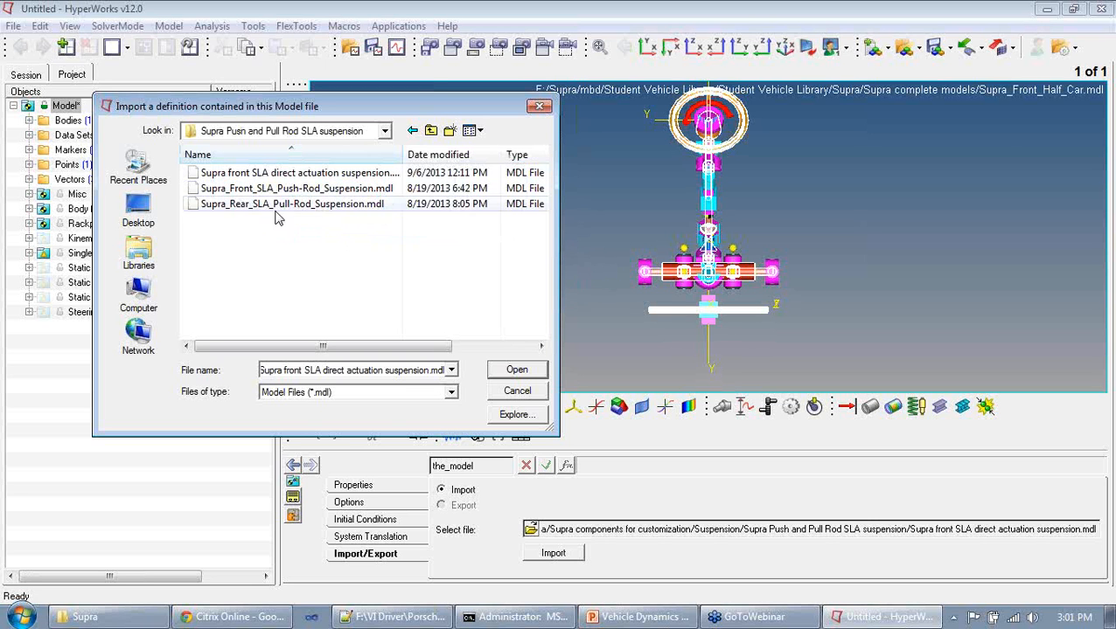
Import the sysdef_sla_frnt system from Supra front SLA direct actuation suspension.mdl, labelled Frnt SLA susp (1 pc. LCA).
left_click(260, 190)
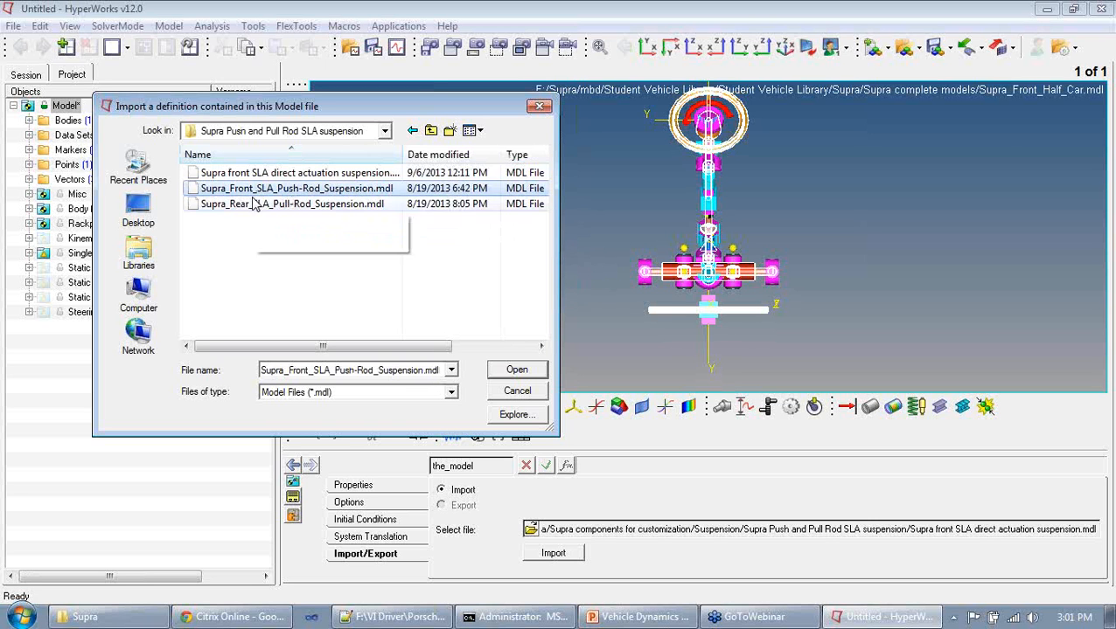
left_click(295, 176)
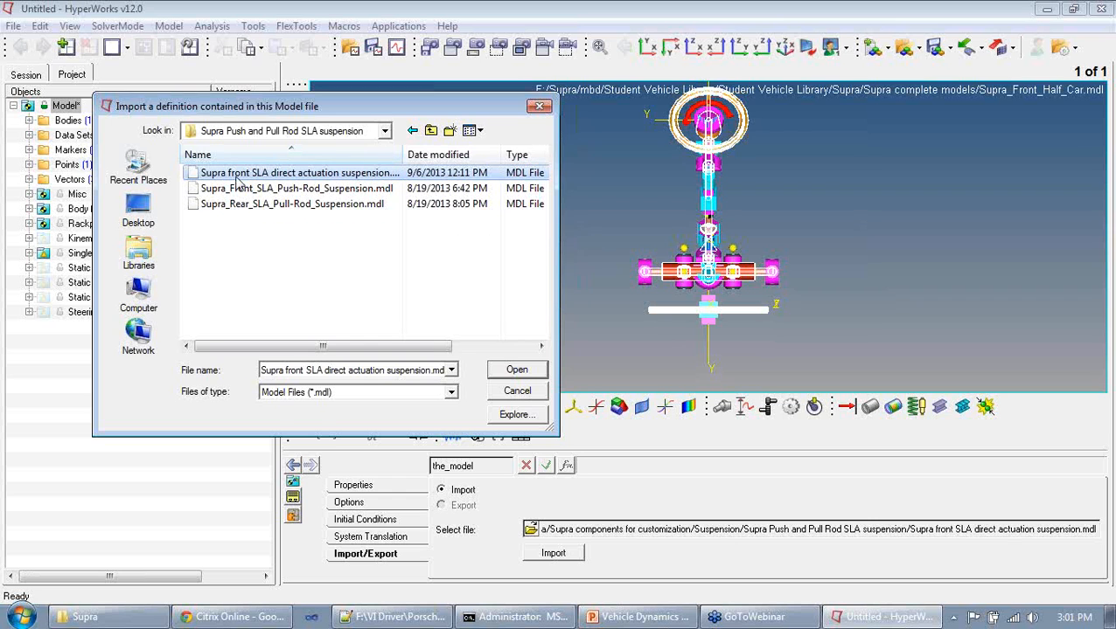
left_click(517, 370)
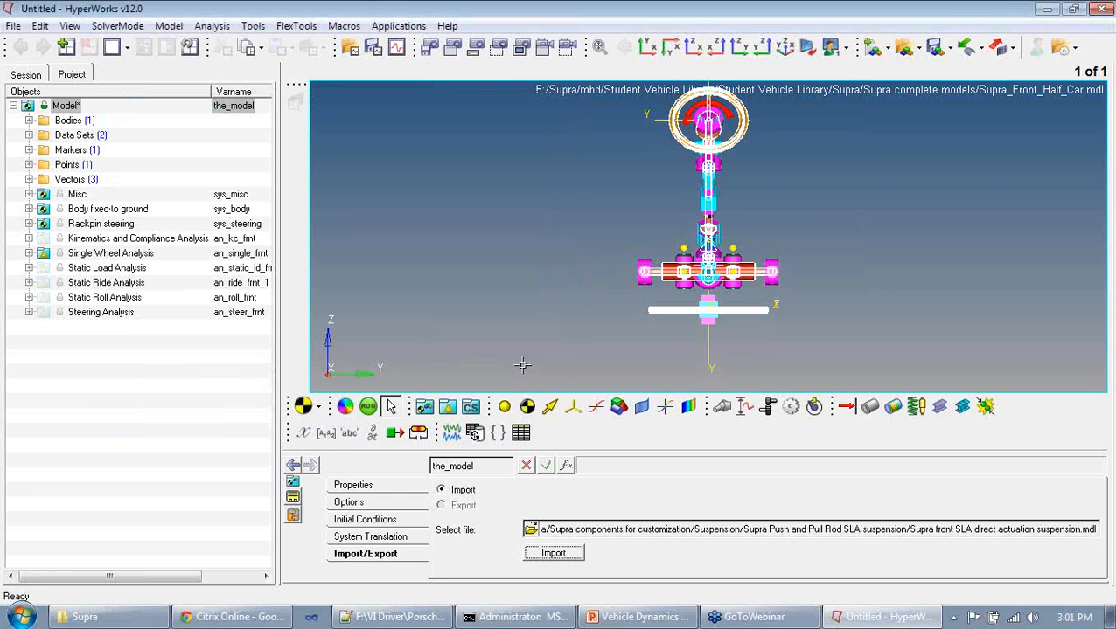
left_click(555, 555)
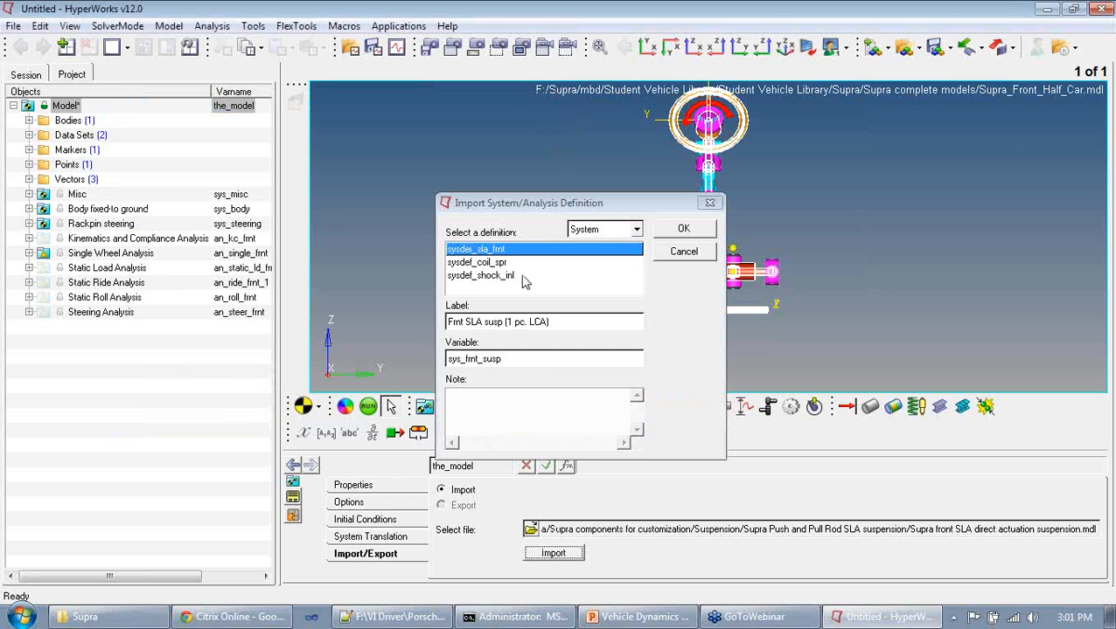
left_click(668, 229)
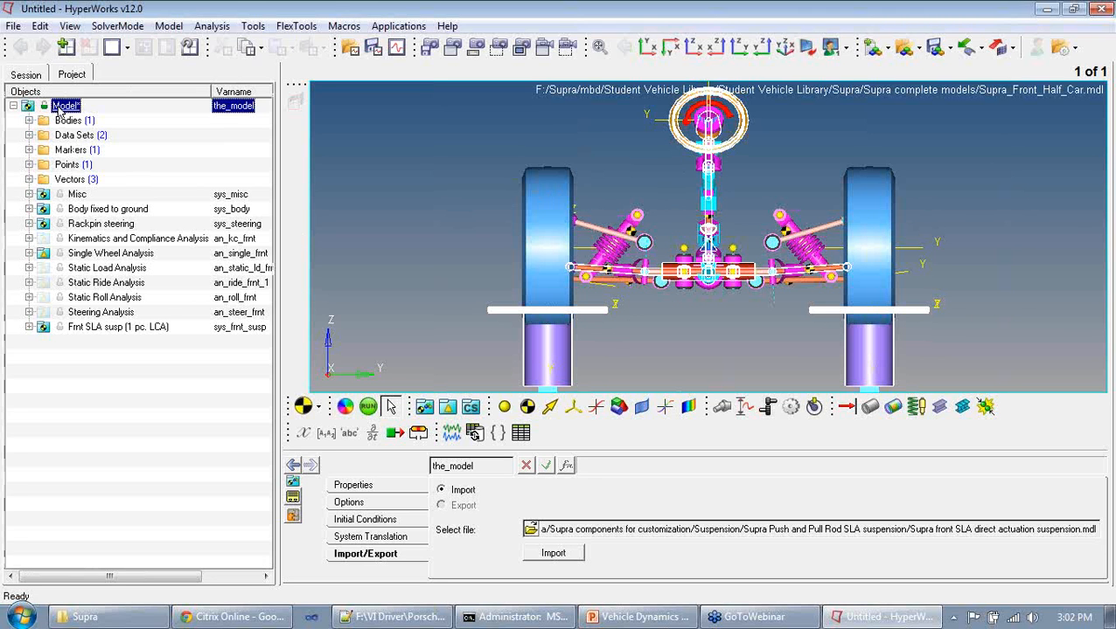
Apply attachment candidates to the whole model and close the attachment resolution dialog, keeping the Full Vehicle Dataset selections.
right_click(59, 105)
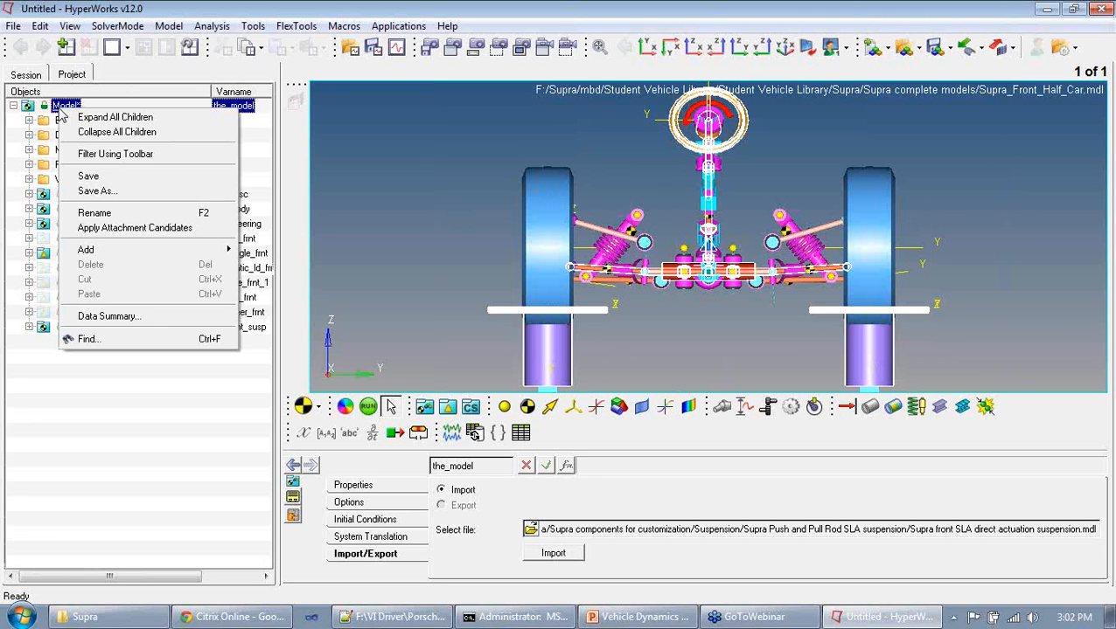
left_click(154, 229)
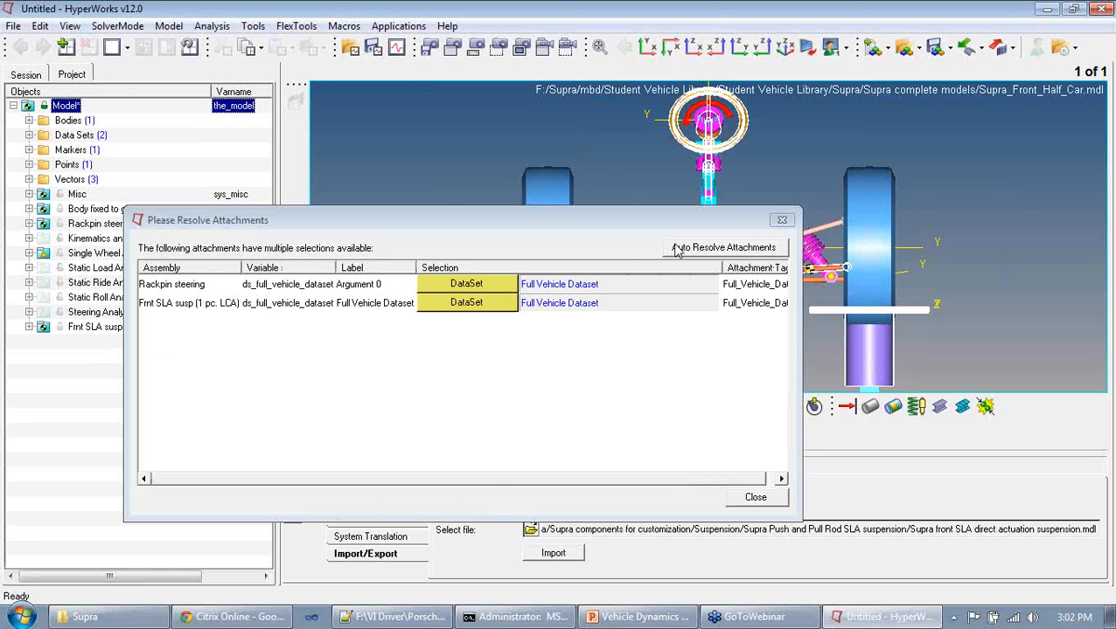
left_click(755, 497)
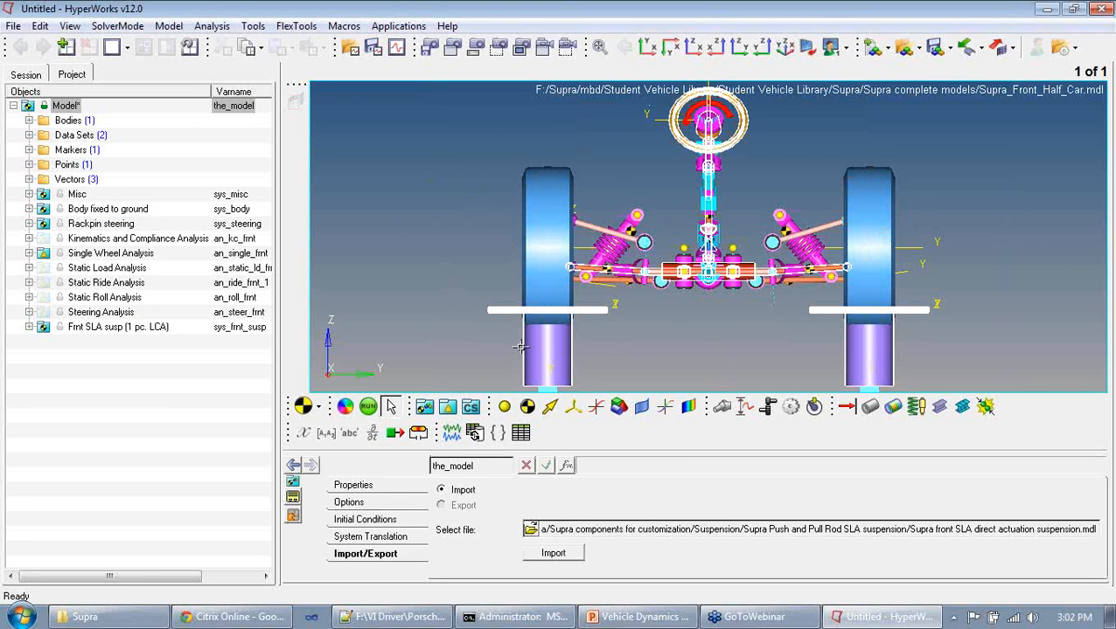
Activate the Static Ride Analysis and reapply the attachment candidates to the whole model.
left_click(108, 284)
right_click(111, 289)
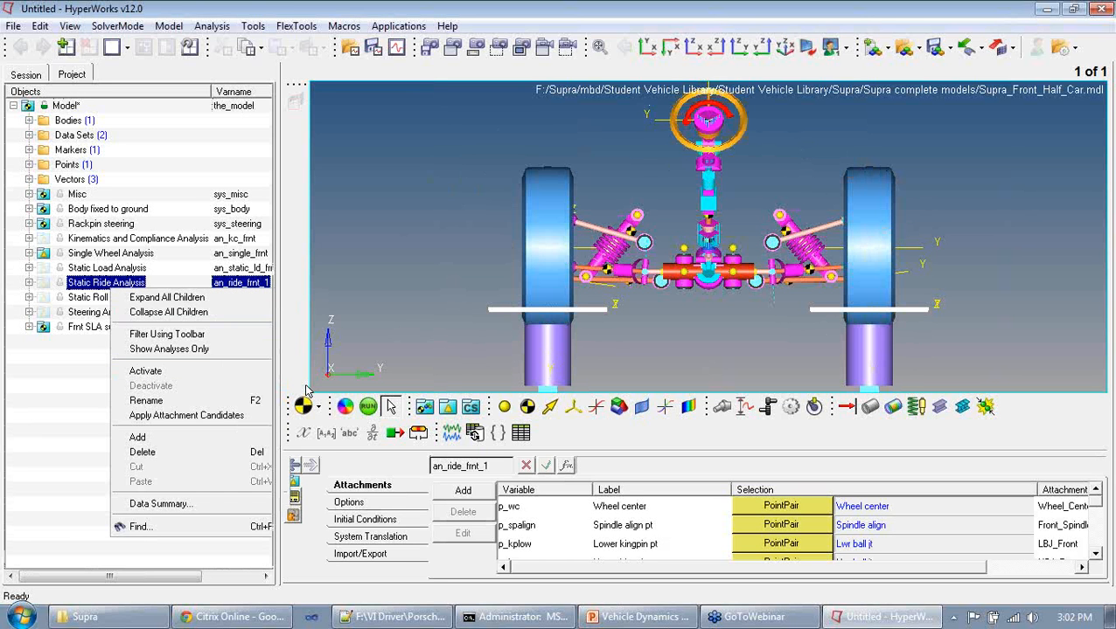
left_click(82, 315)
right_click(74, 106)
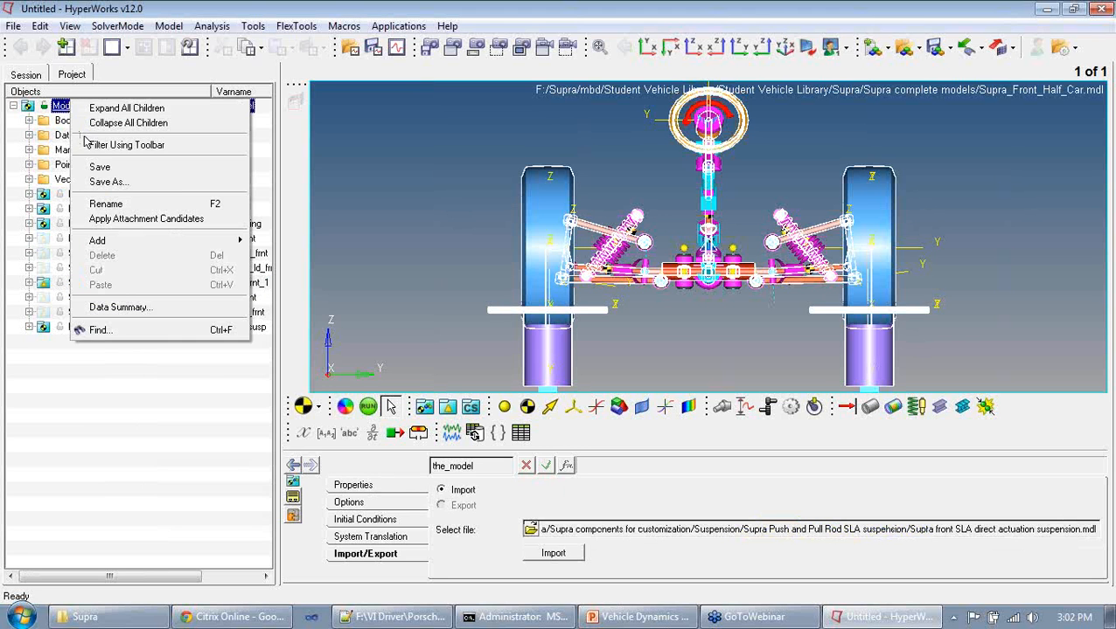
left_click(118, 221)
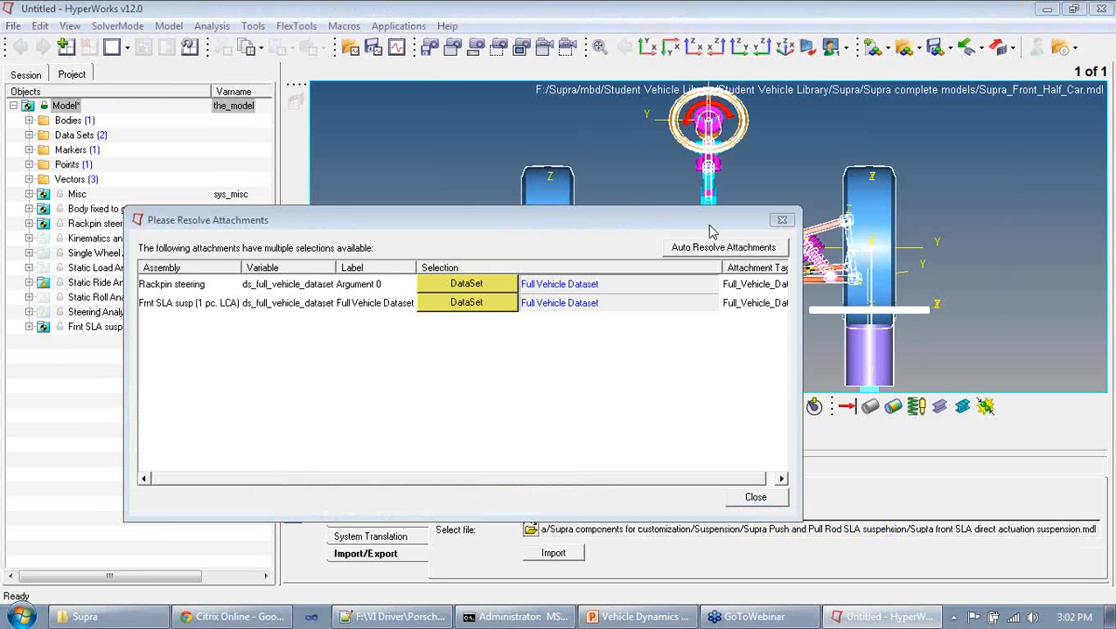
left_click(781, 502)
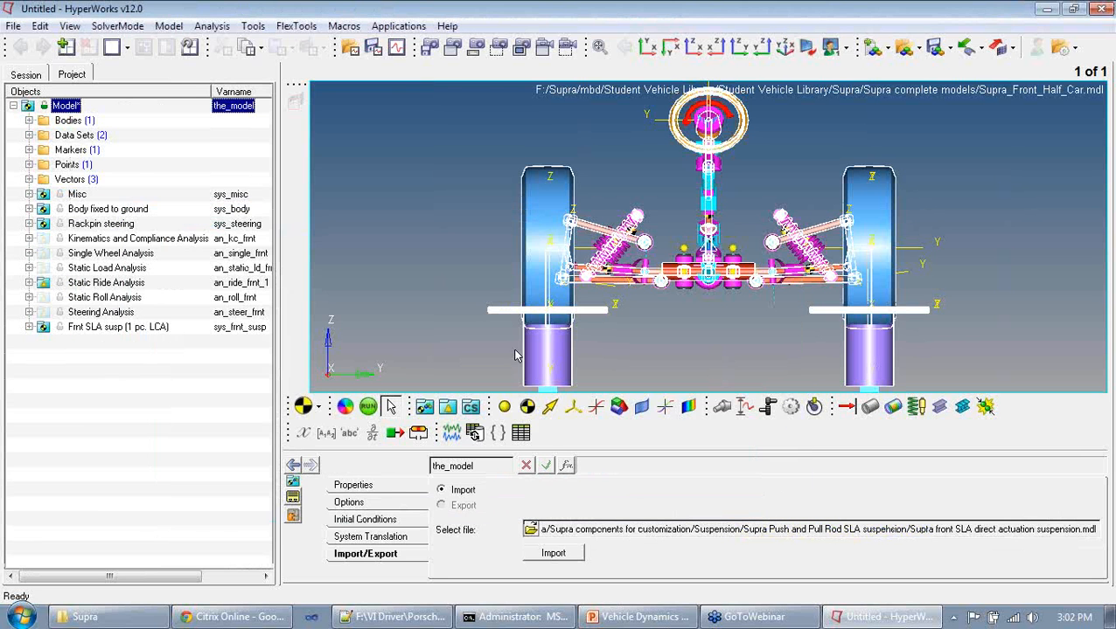
Set the solver output file for the Static Ride Analysis run to ride-direct.xml in the F:/Supra/Demo folder.
left_click(367, 408)
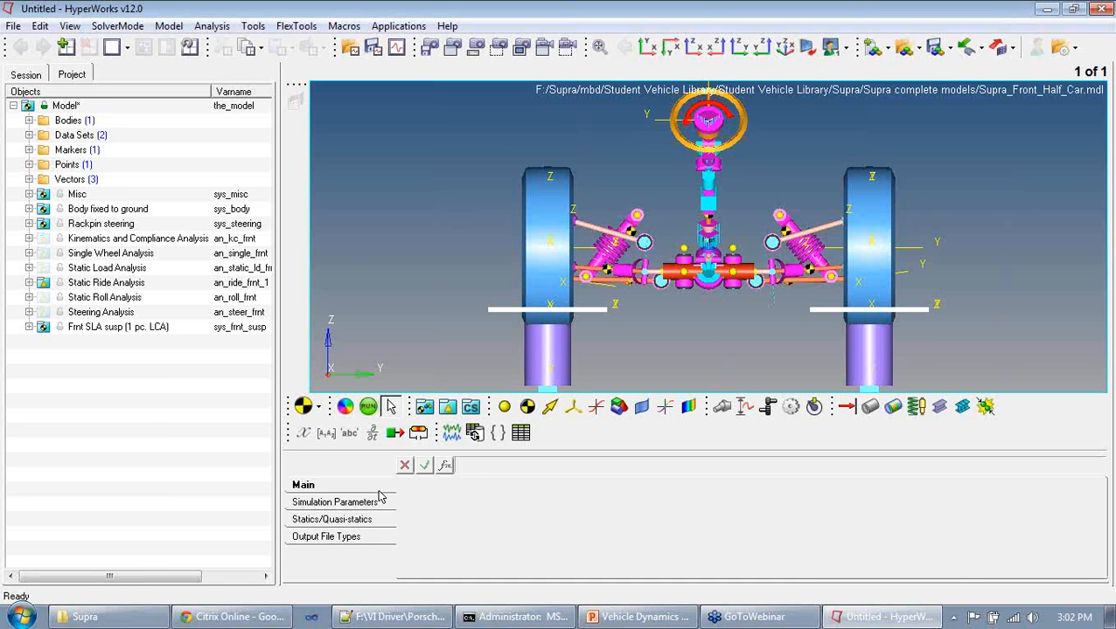
left_click(498, 529)
left_click(430, 130)
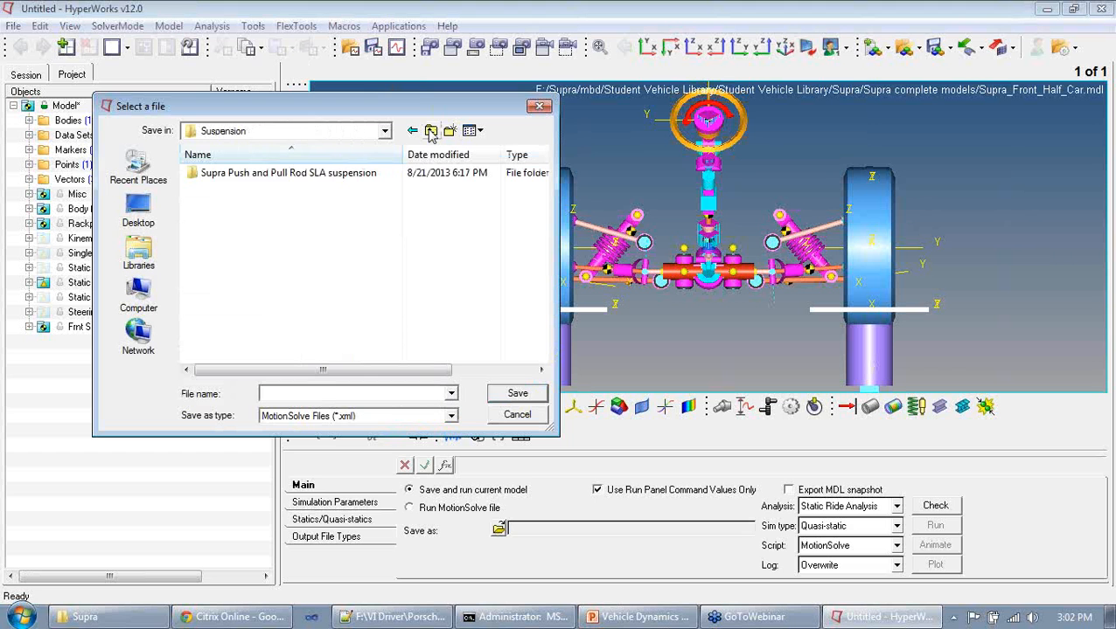
left_click(431, 131)
left_click(430, 130)
left_click(430, 131)
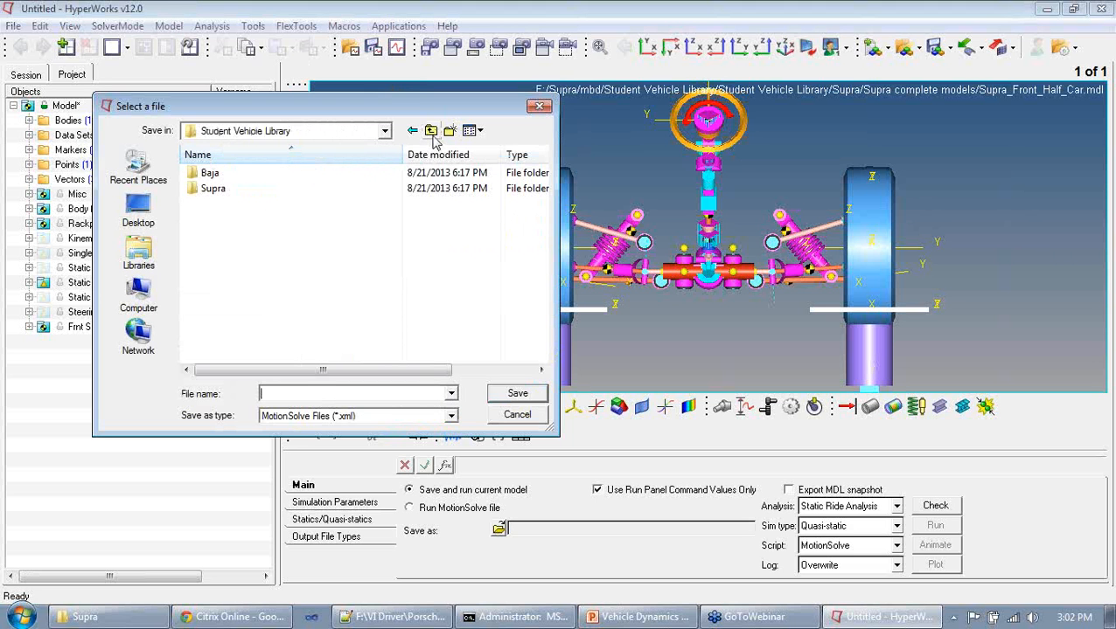
left_click(431, 130)
left_click(430, 131)
left_click(430, 130)
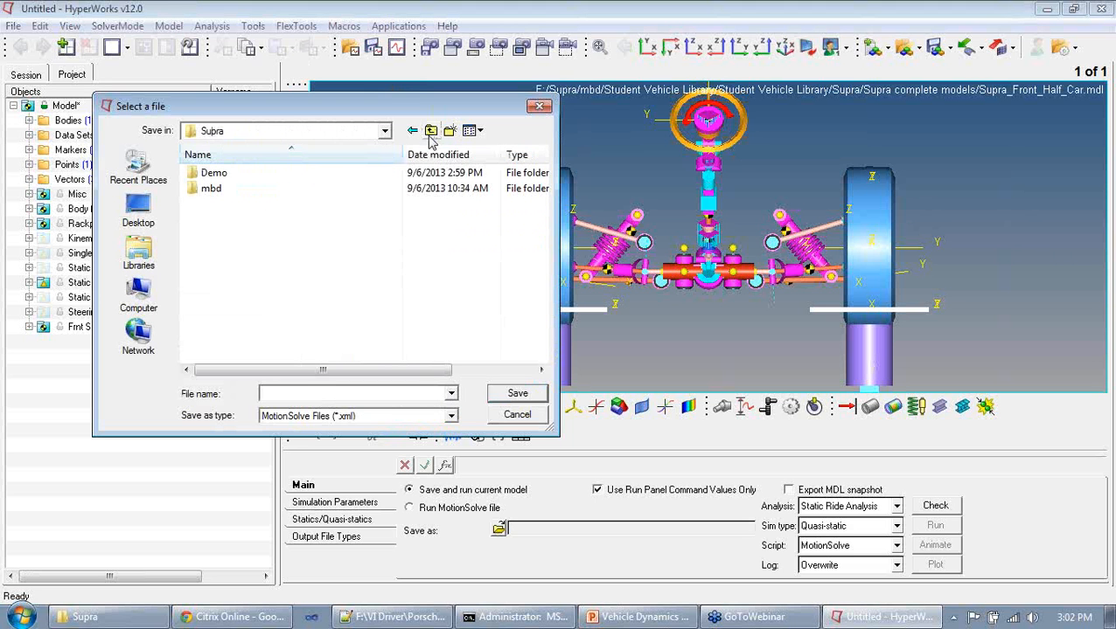
double_click(262, 174)
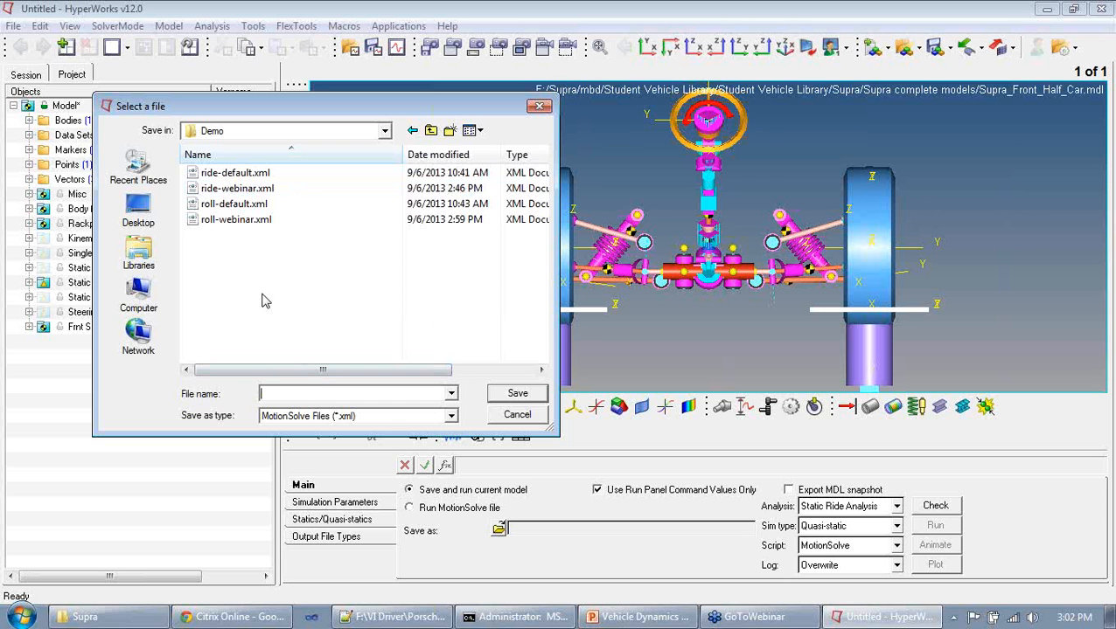
type("r")
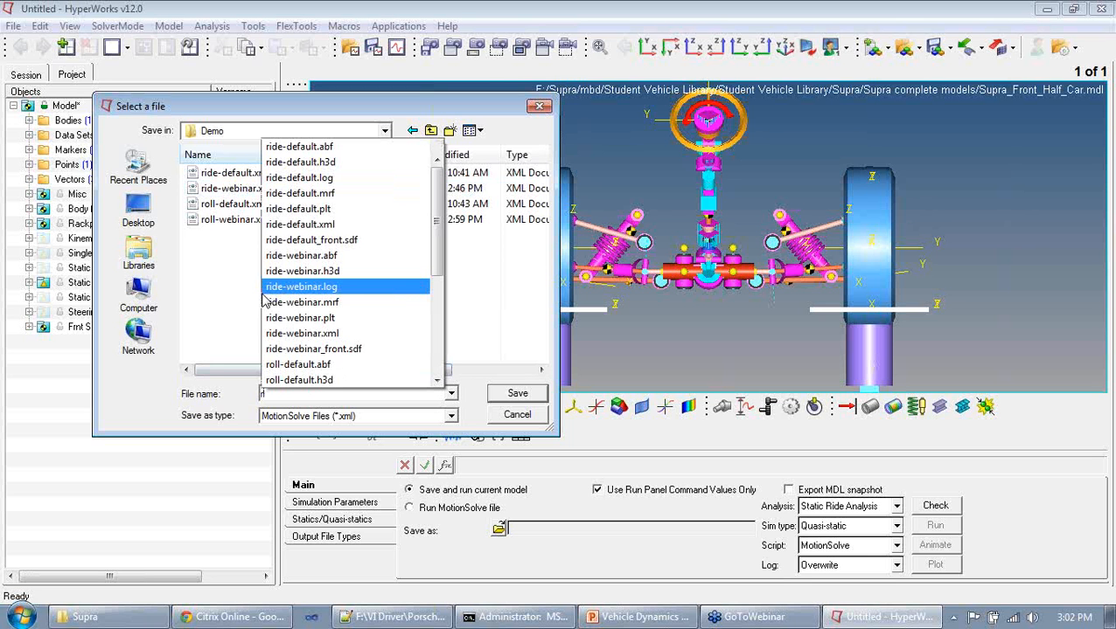
key("Escape")
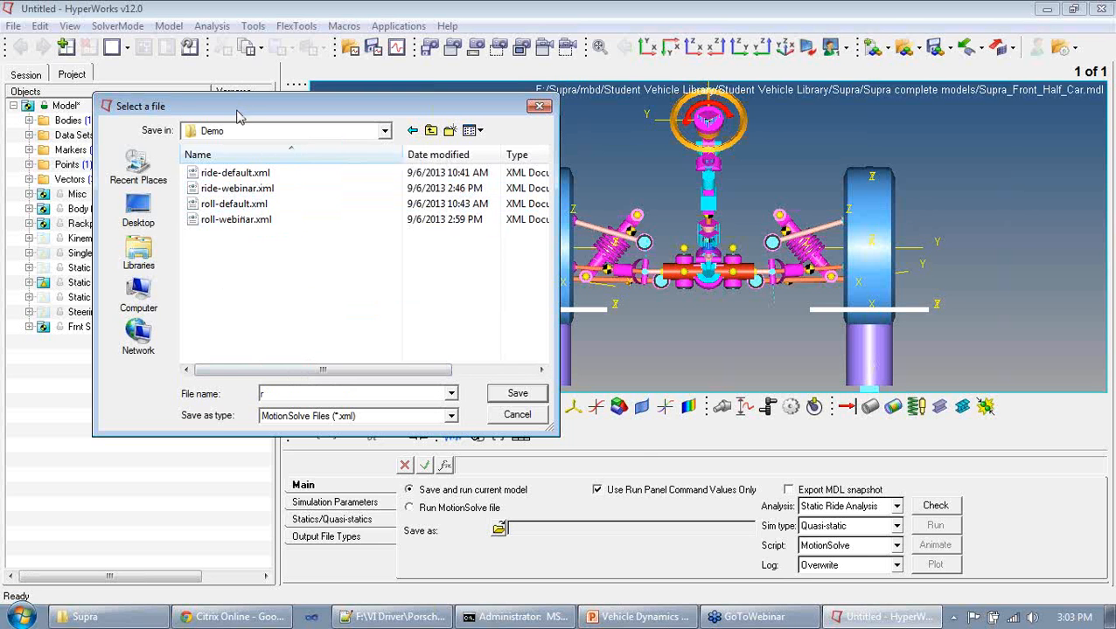
left_click_drag(236, 114, 320, 129)
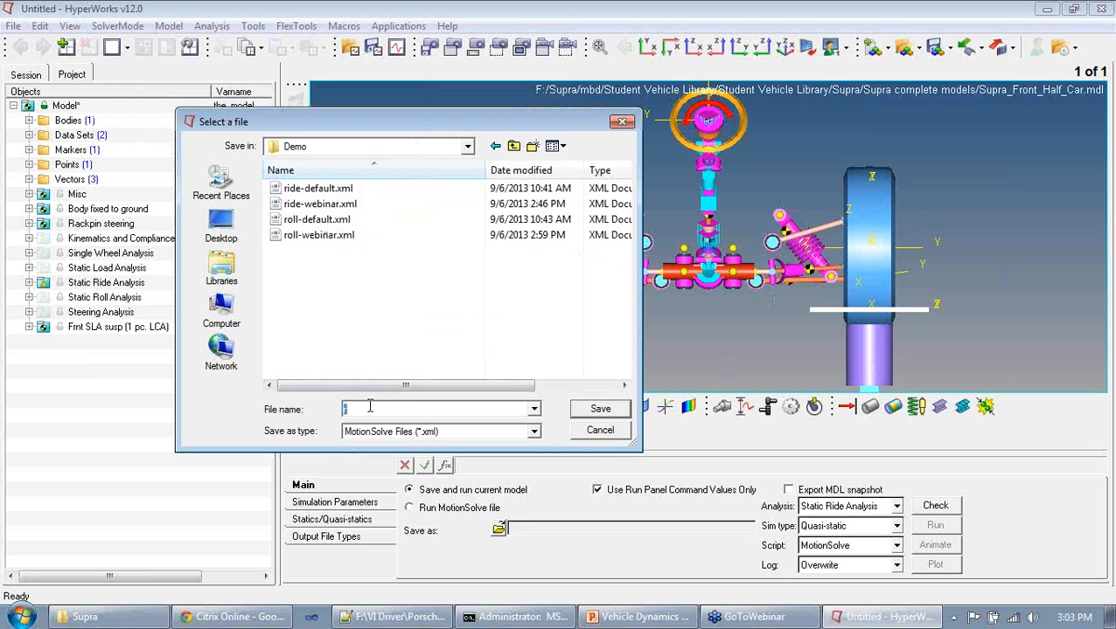
type("ride-direct")
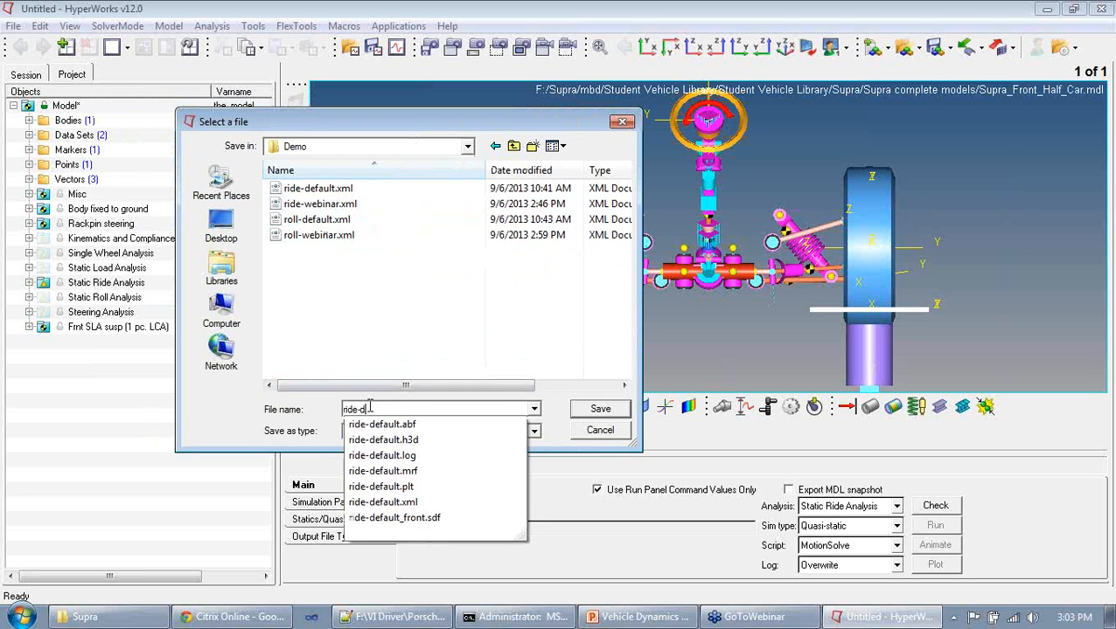
left_click(601, 409)
Check the model and run the quasi-static Static Ride Analysis in MotionSolve, closing the solver window and message log.
left_click(935, 525)
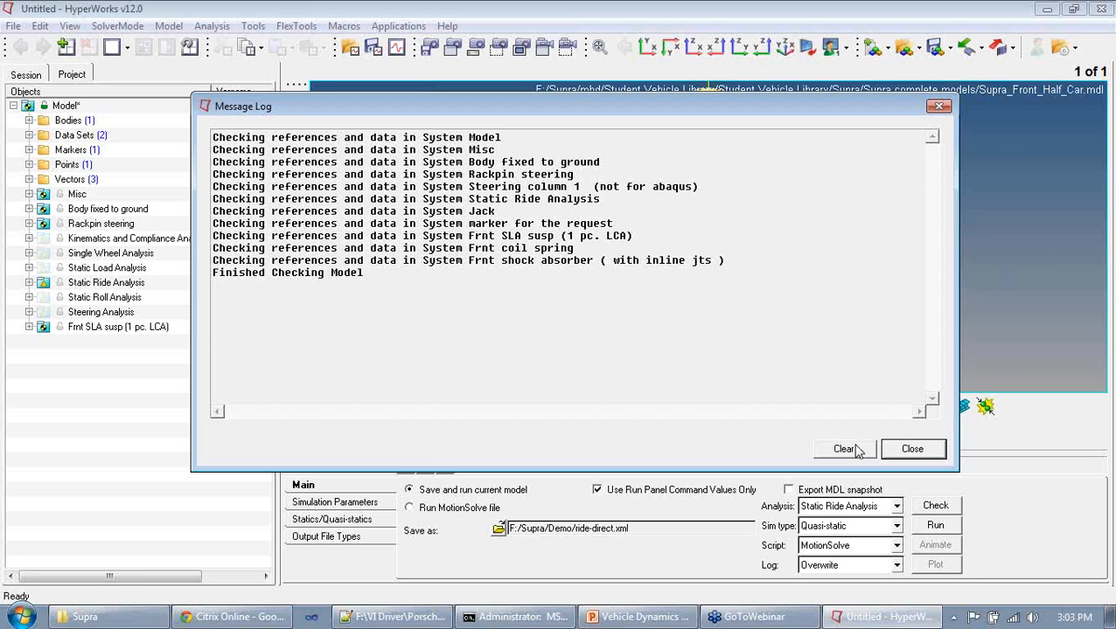
left_click(912, 448)
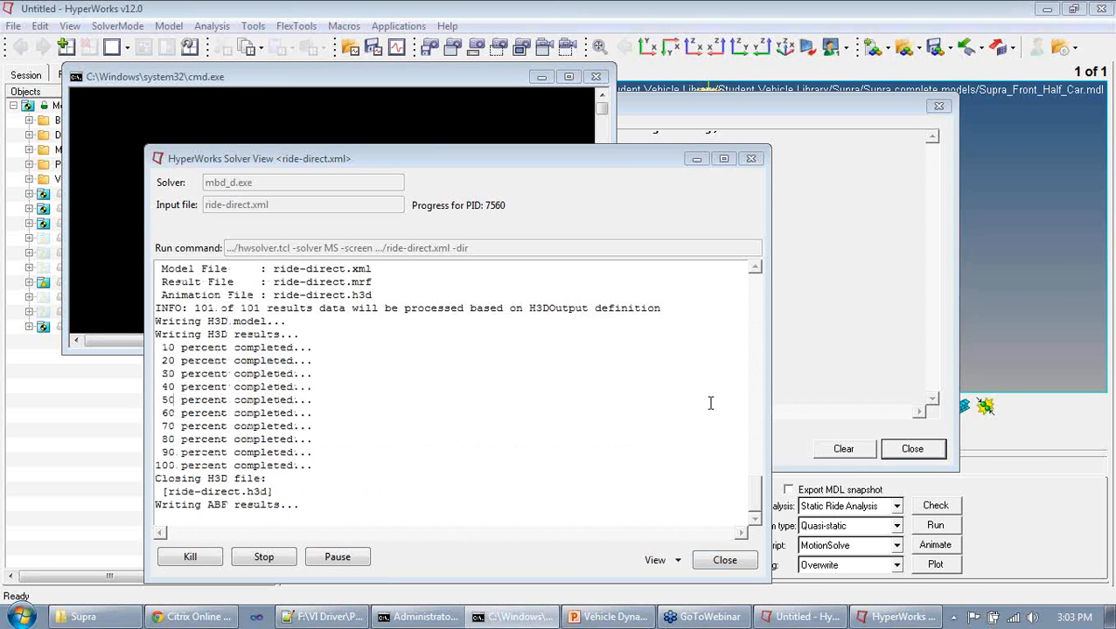
left_click(724, 560)
left_click(912, 449)
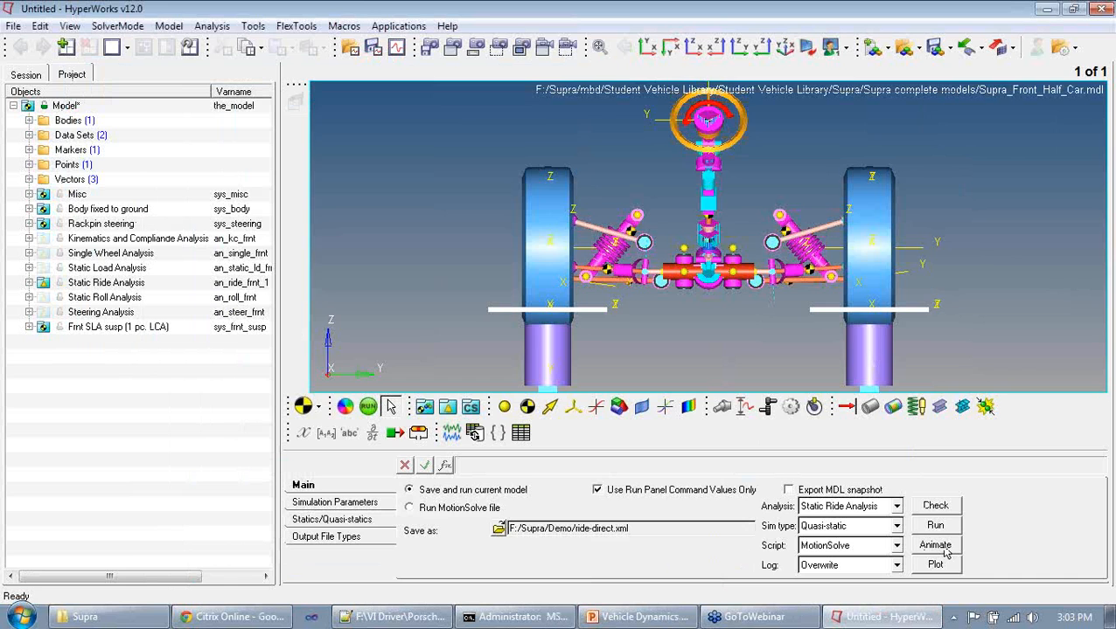
Load the ride-direct animation of the Static Ride Analysis and play it beside the model.
left_click(942, 549)
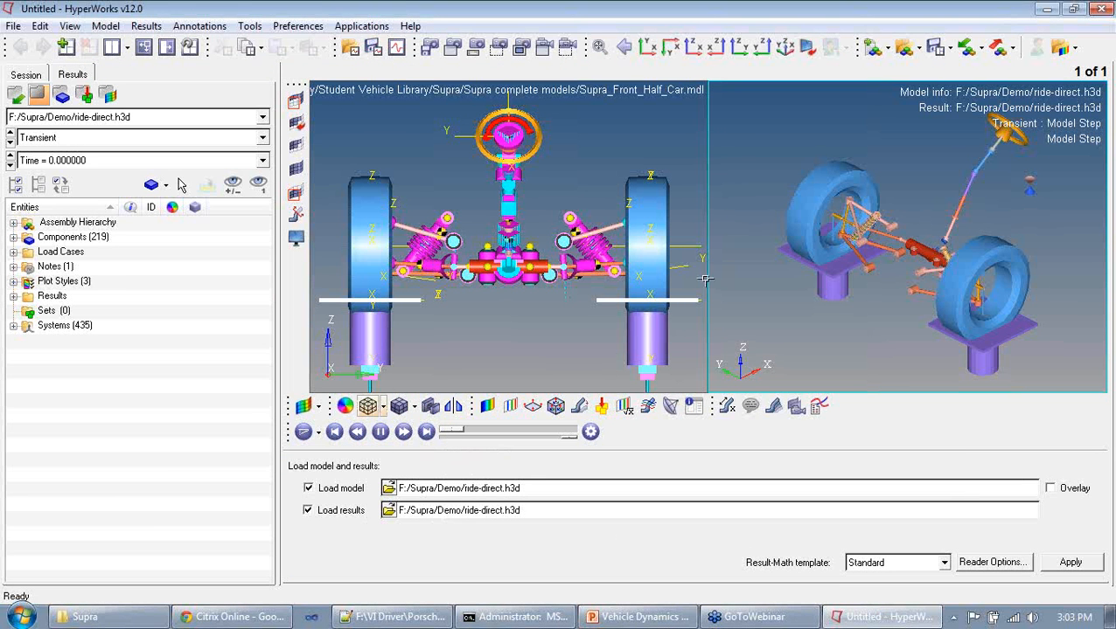
left_click(402, 432)
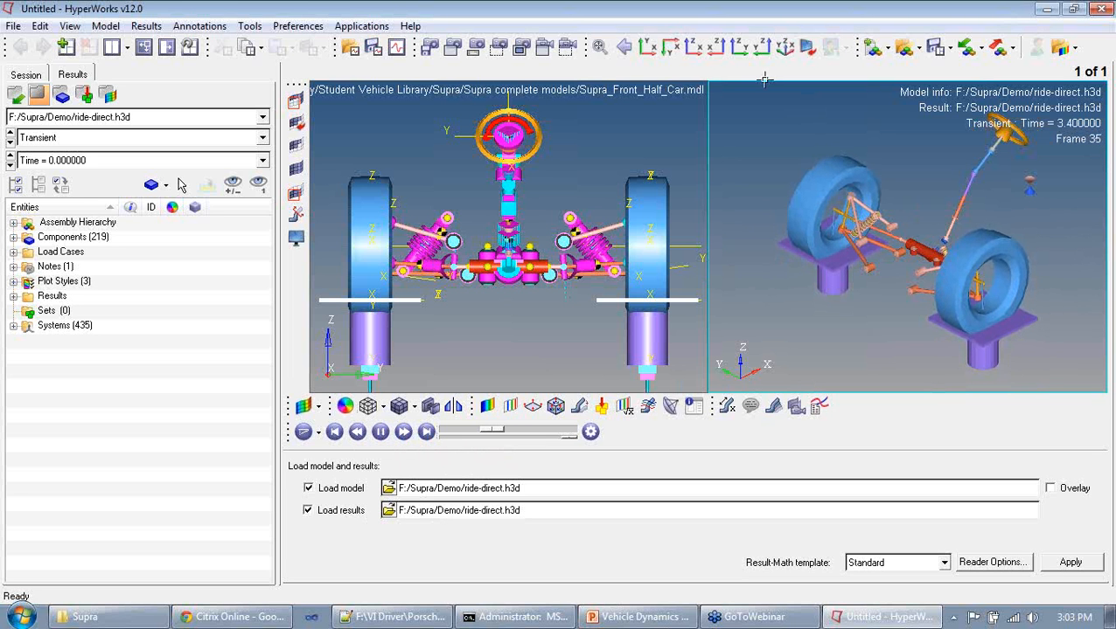
View the ride-direct animation from the side and the front, pause it, and return to the model window.
left_click(670, 46)
left_click(690, 46)
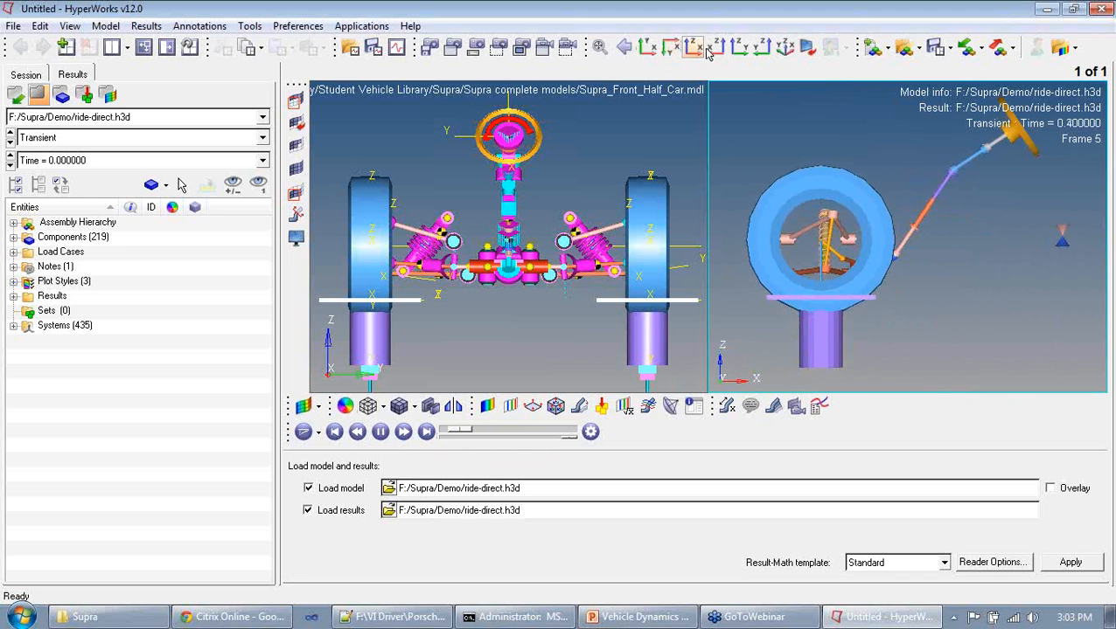
left_click(737, 48)
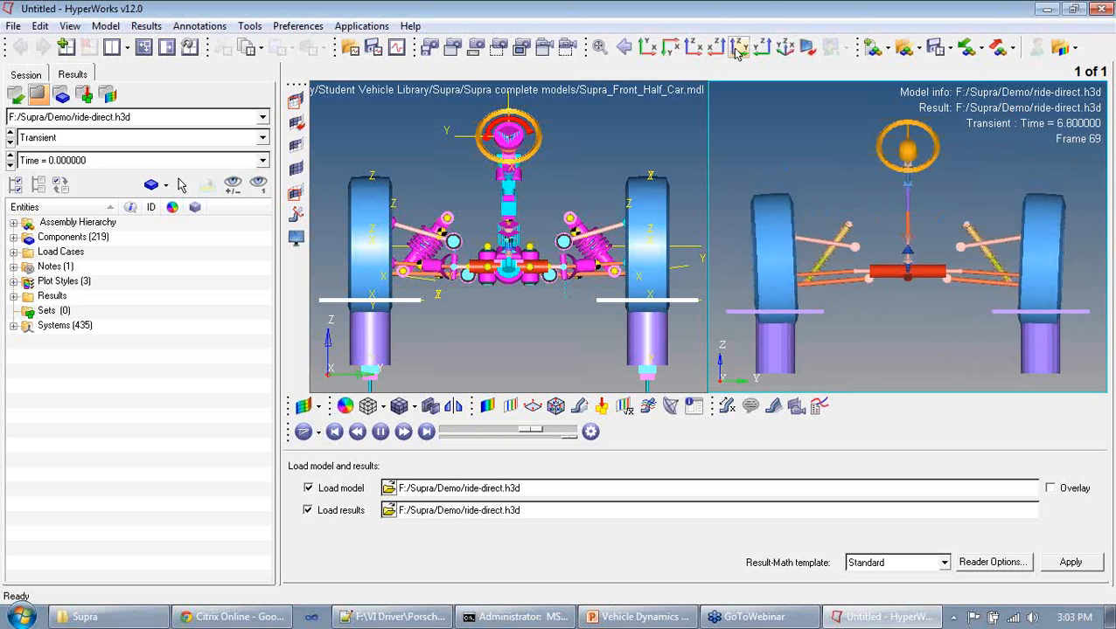
left_click(604, 177)
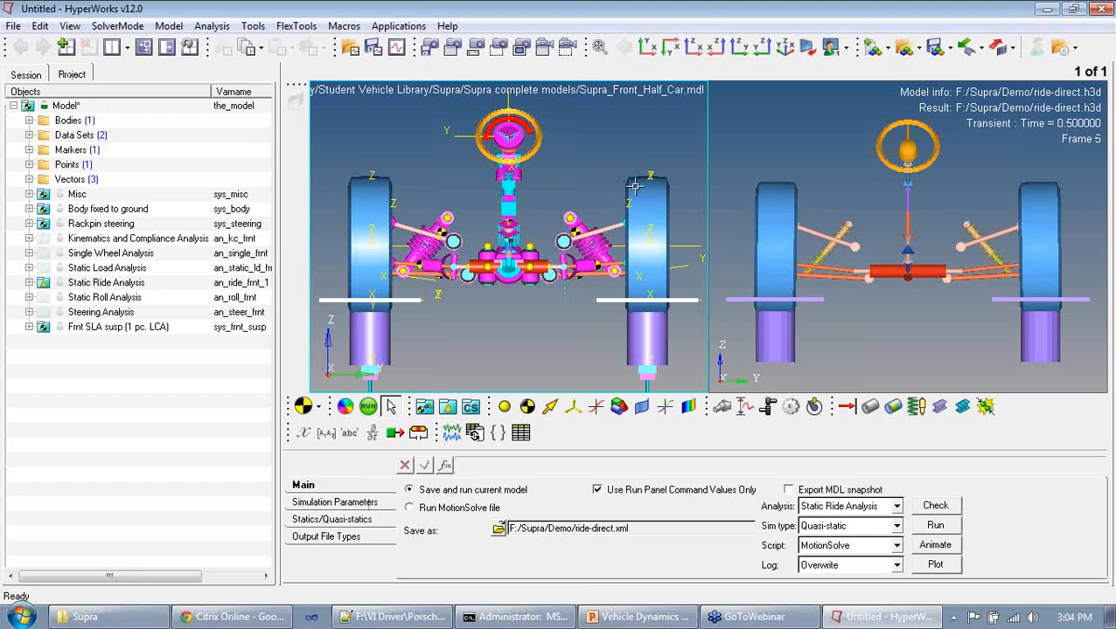
left_click(907, 187)
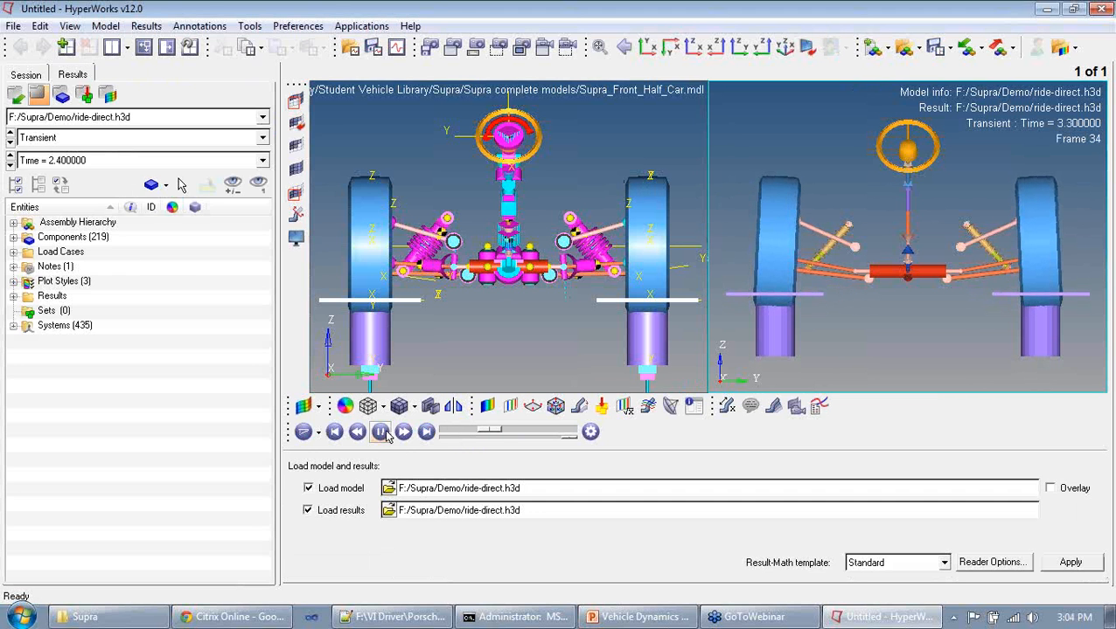
left_click(507, 374)
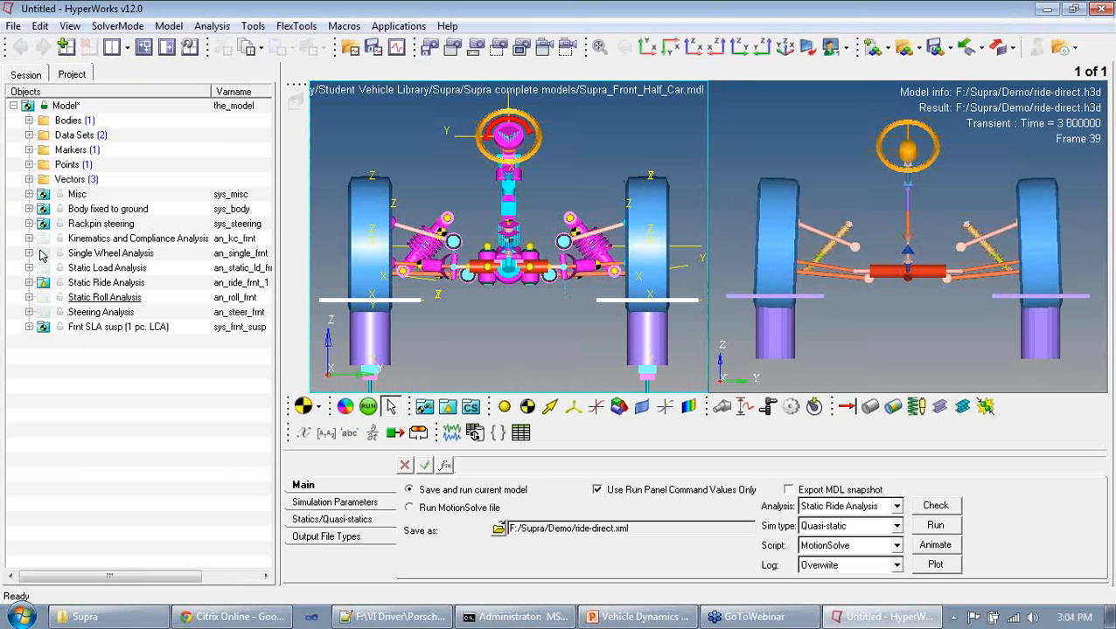
Inspect the full Vehicle Input Parameters Front dataset of the front SLA suspension, closing the table and collapsing the system.
left_click(30, 327)
left_click(45, 370)
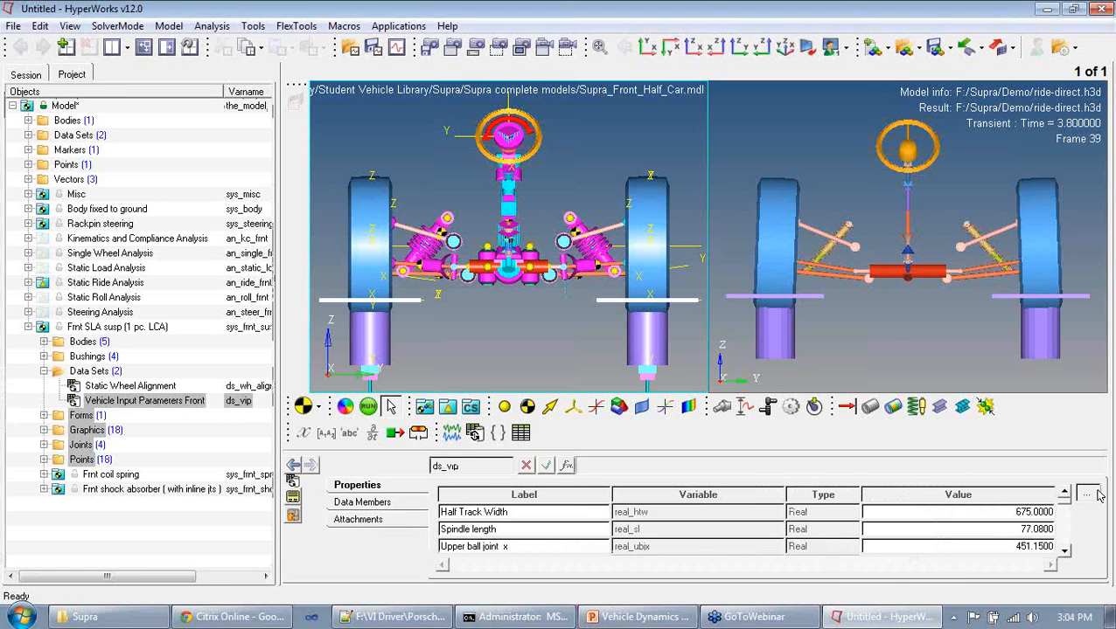
left_click(1095, 494)
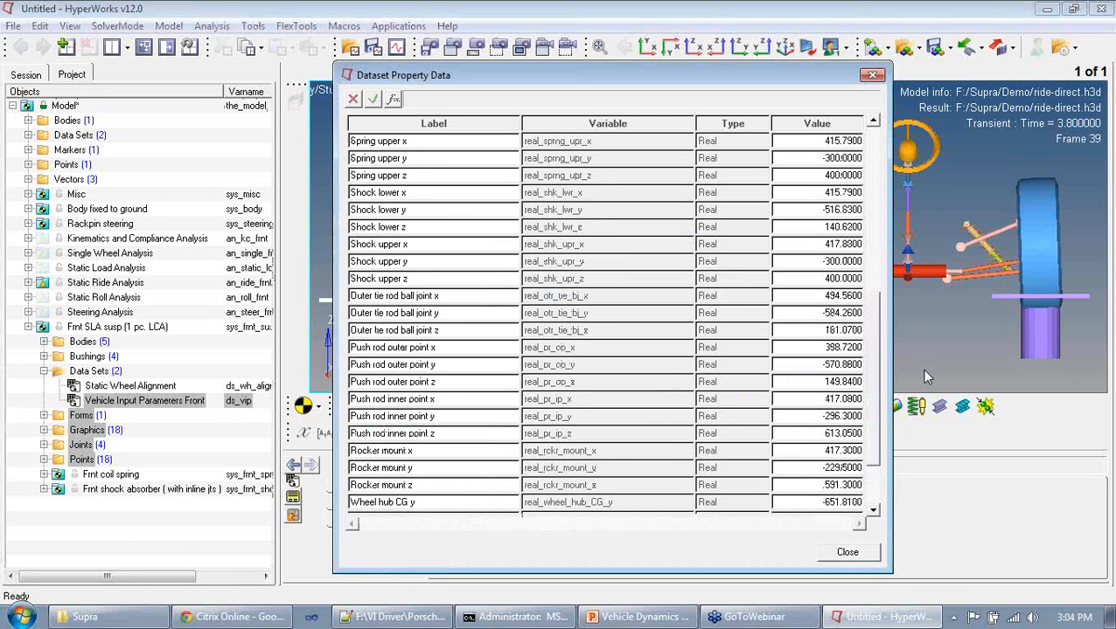
left_click(872, 75)
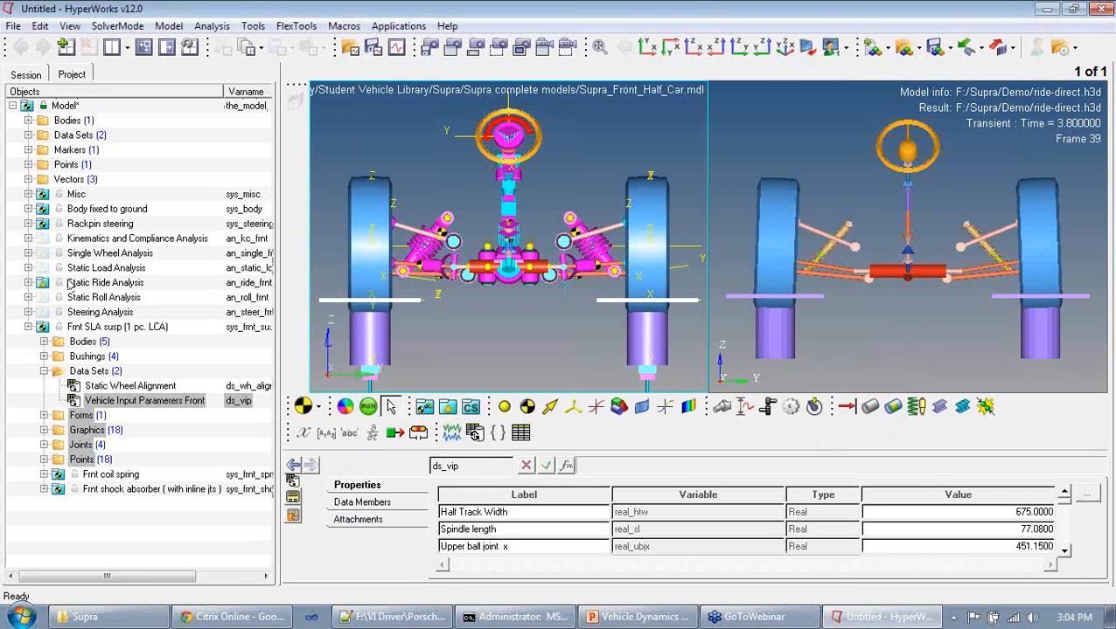
left_click(133, 444)
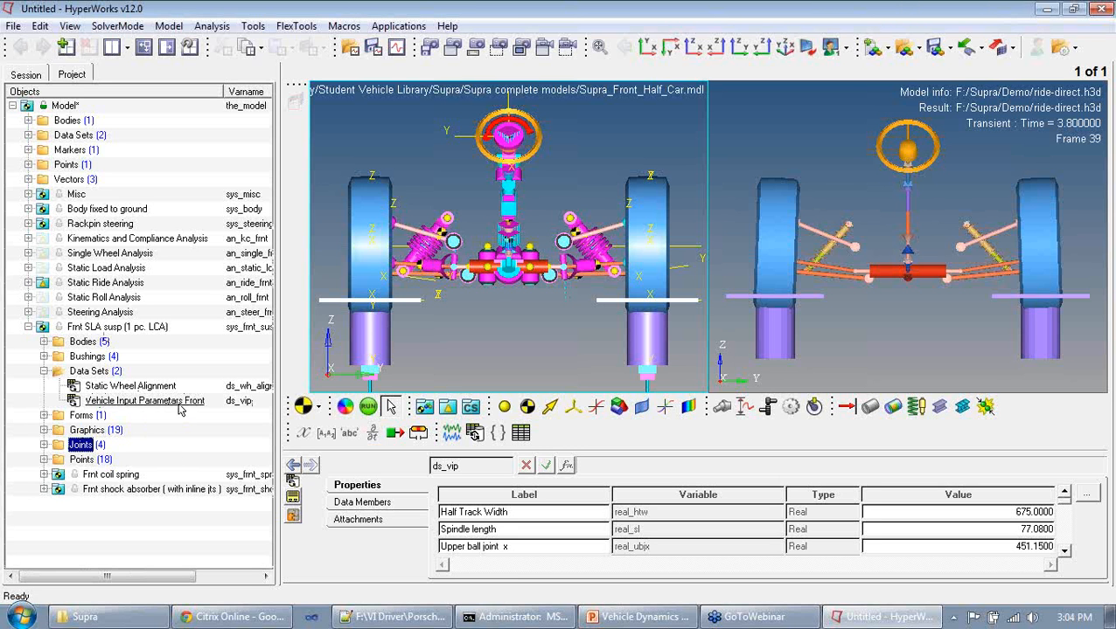
left_click(28, 327)
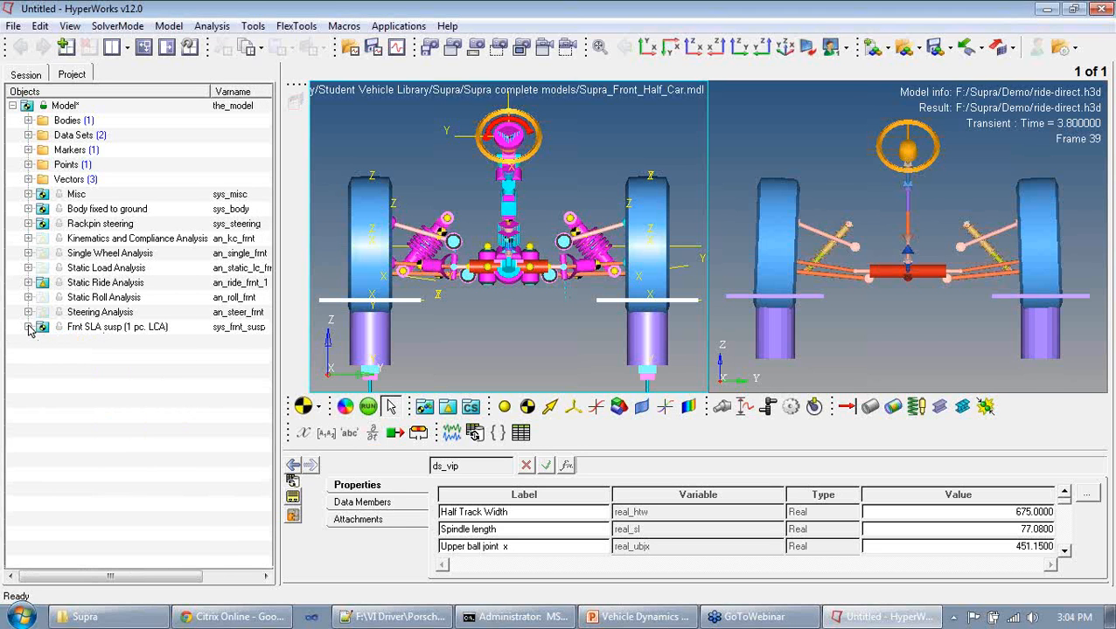
Activate the Static Roll Analysis and reapply the attachment candidates to the whole model.
left_click(102, 299)
right_click(103, 300)
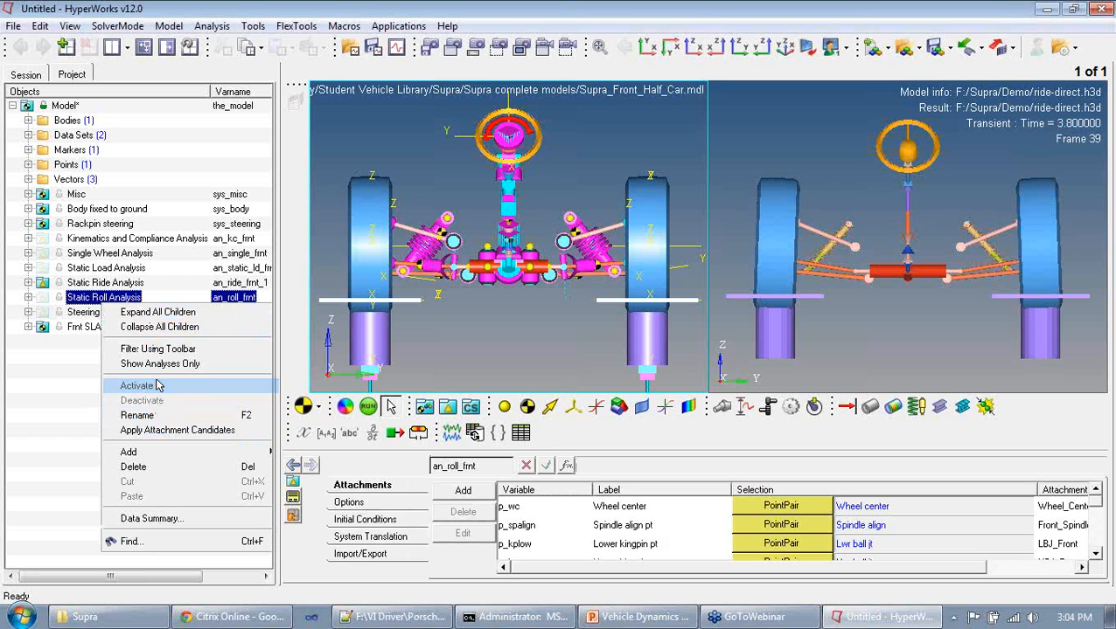
left_click(254, 388)
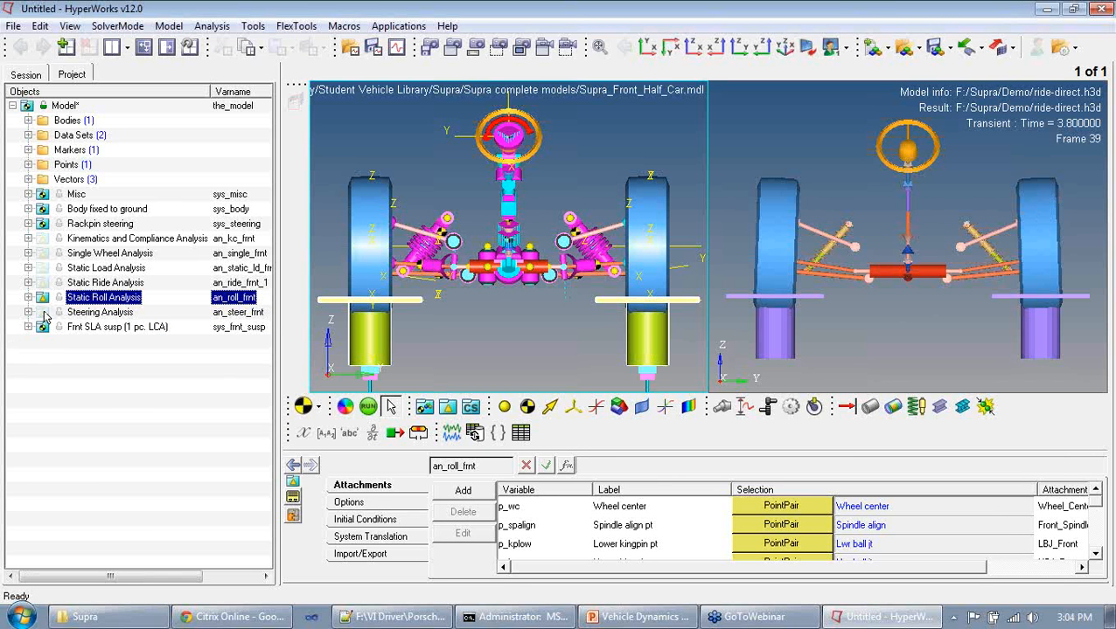
right_click(92, 306)
right_click(63, 105)
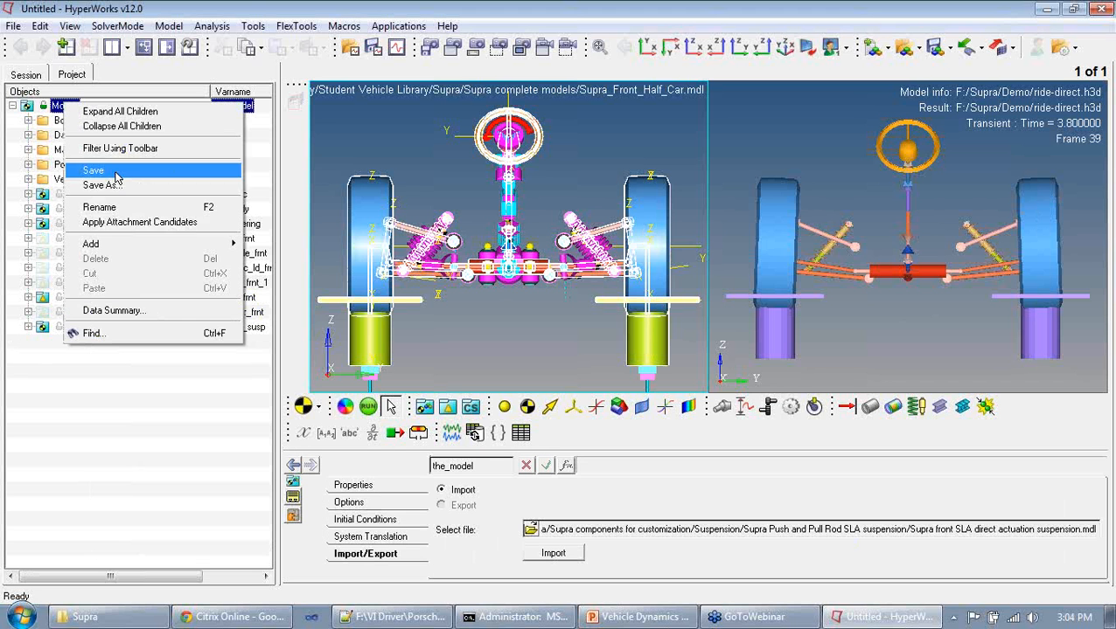
left_click(135, 222)
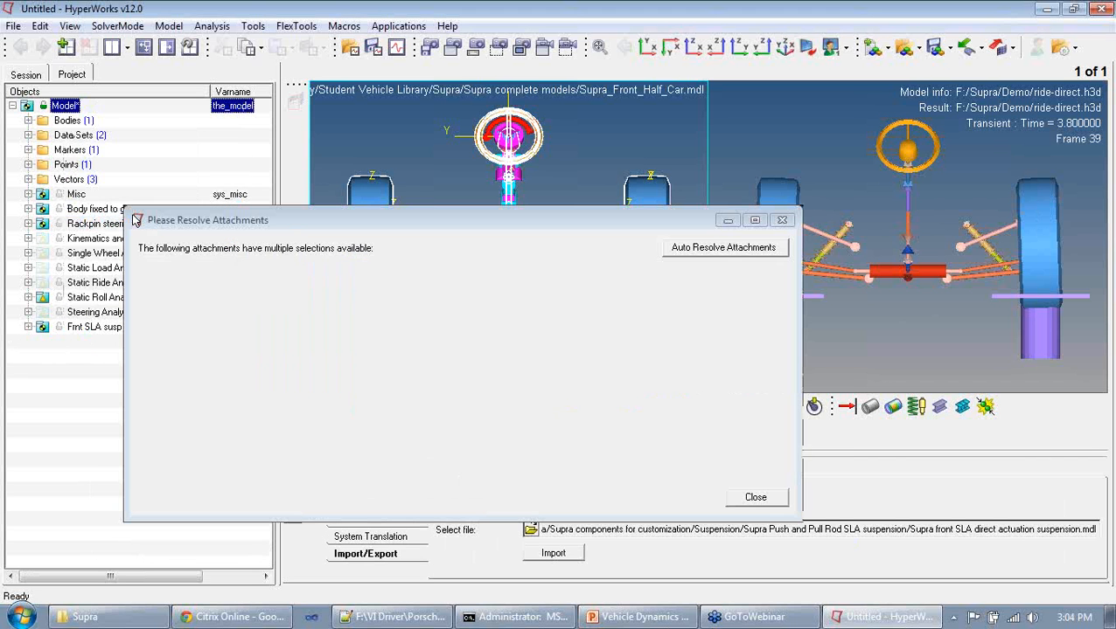
left_click(756, 497)
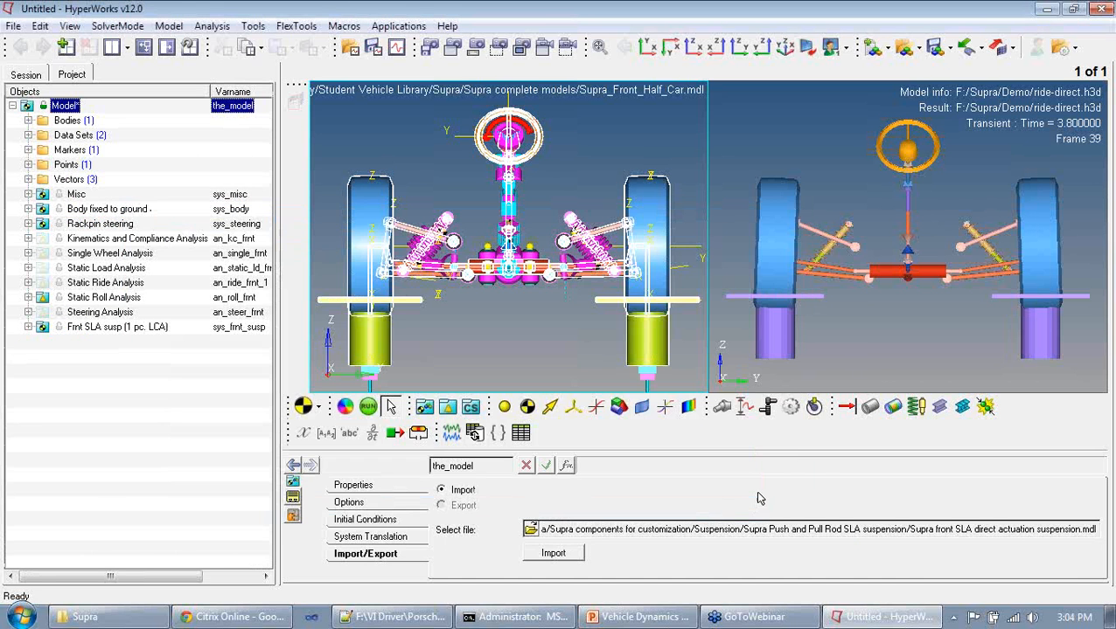
left_click(741, 121)
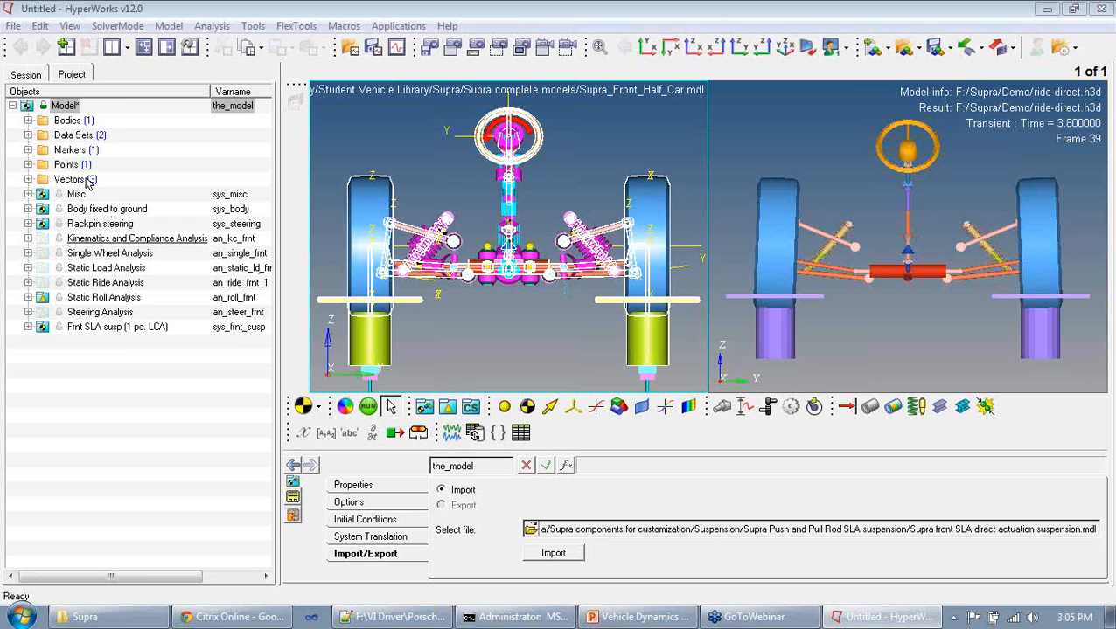
left_click(16, 26)
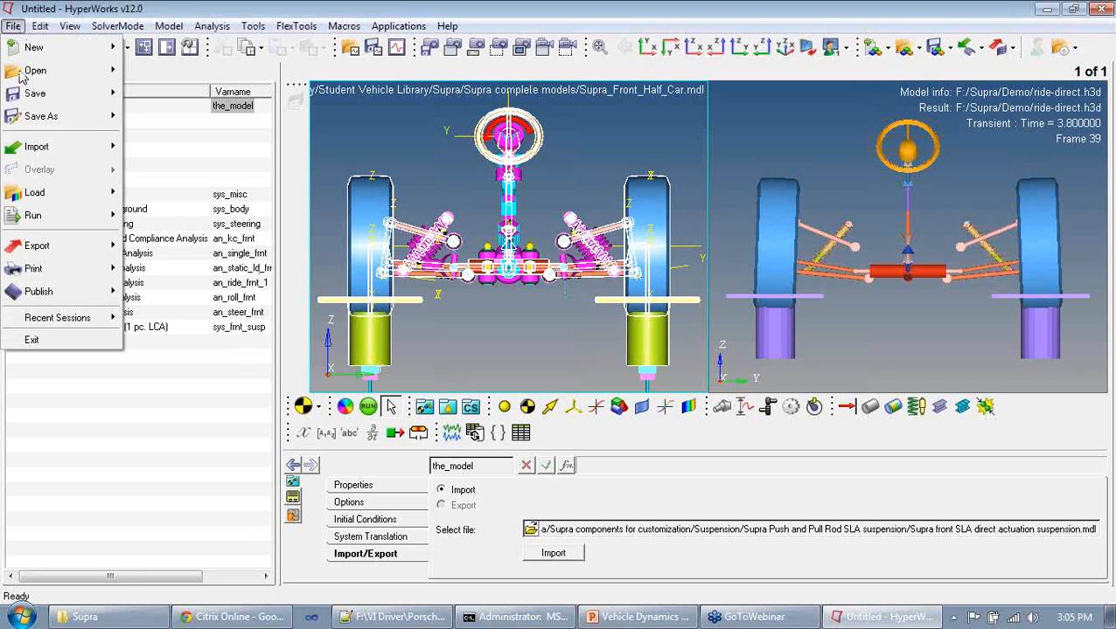
mouse_move(23, 80)
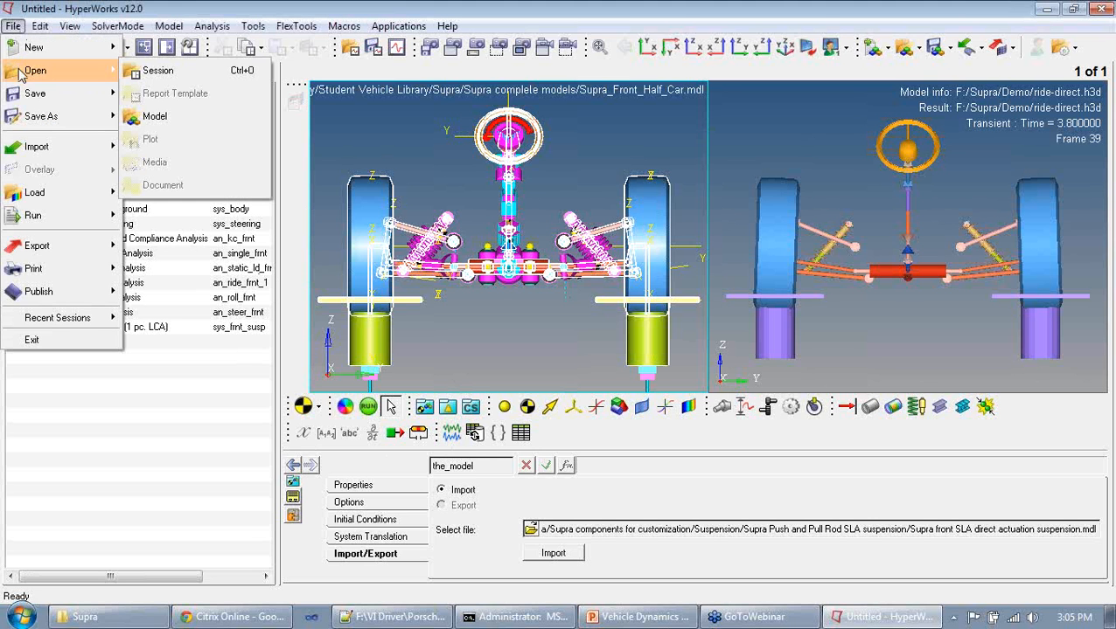
key("Escape")
key("Escape")
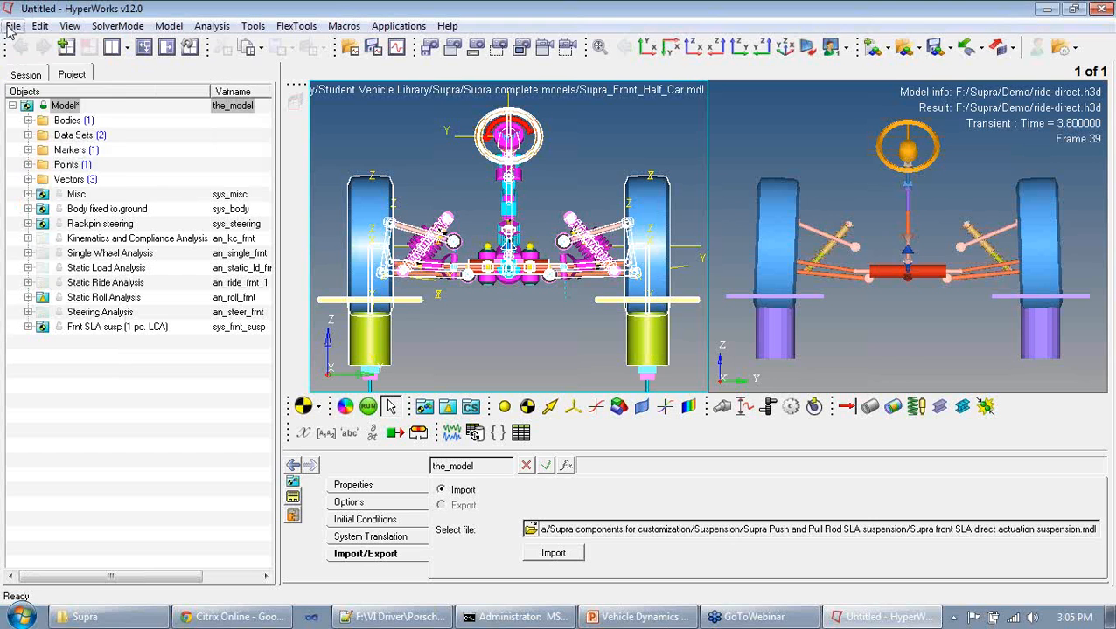
left_click(12, 26)
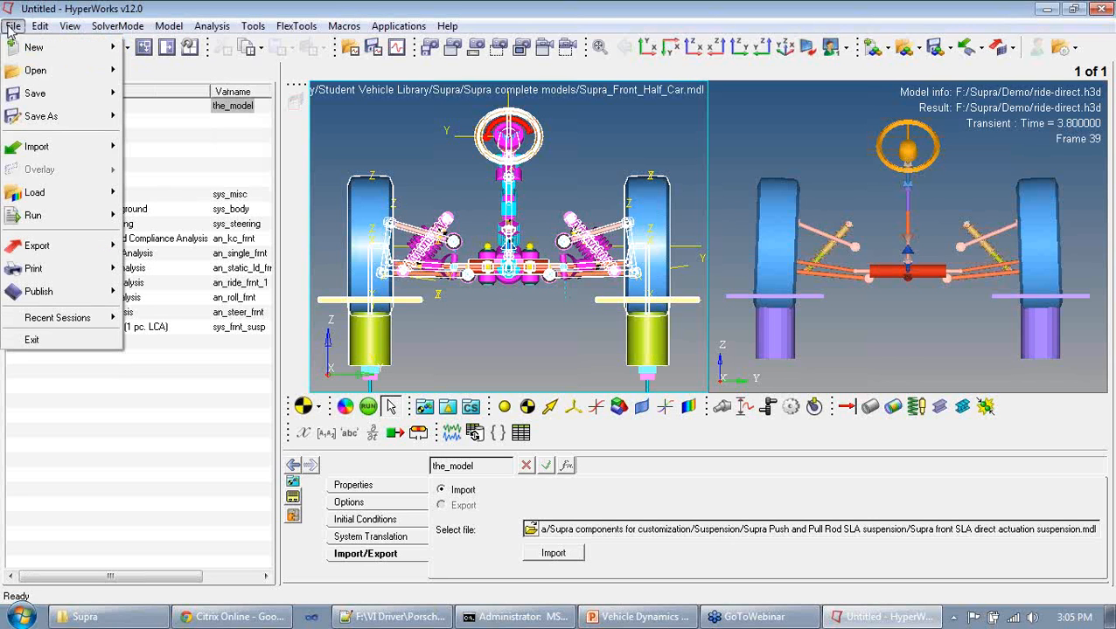
mouse_move(33, 47)
left_click(158, 48)
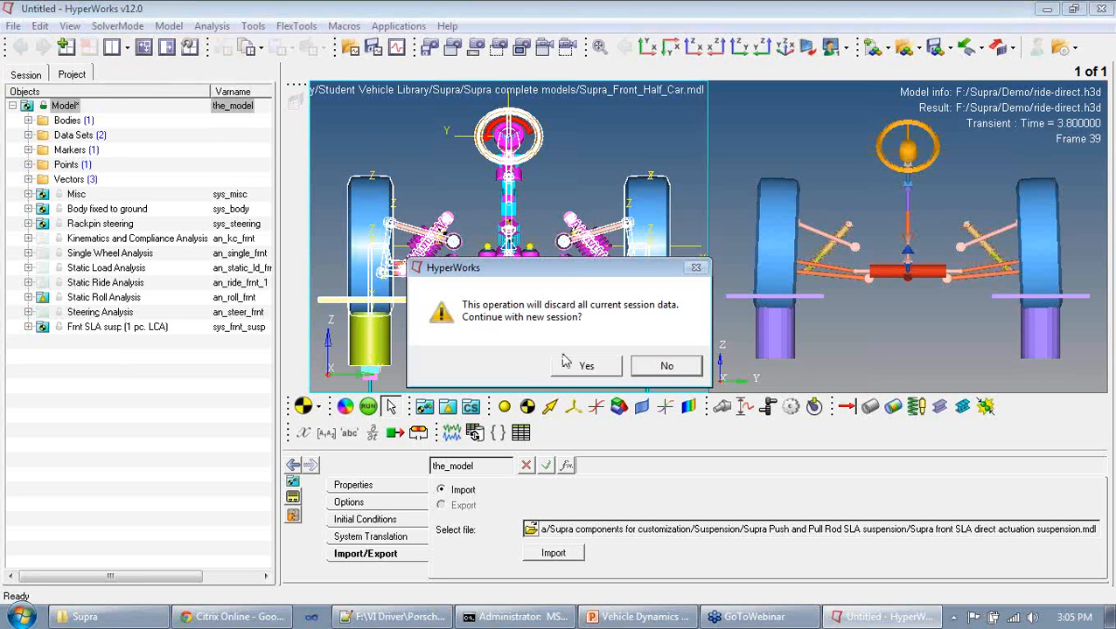
left_click(681, 370)
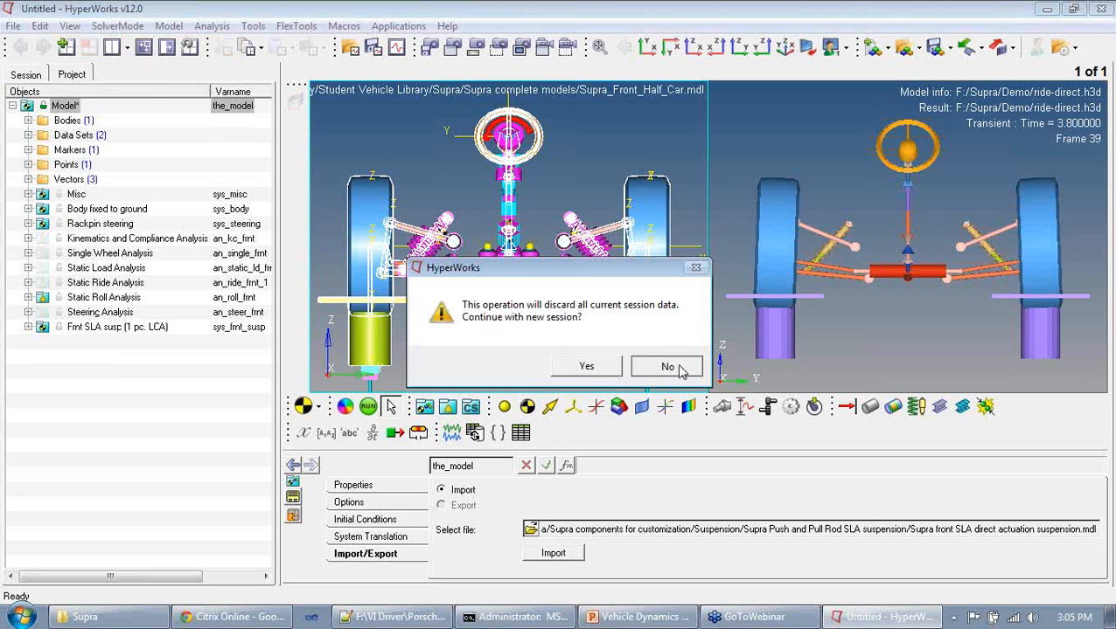
Launch HyperGraph from the Altair HyperWorks 12.0 (64-bit) program group in a separate window.
left_click(21, 618)
left_click(39, 548)
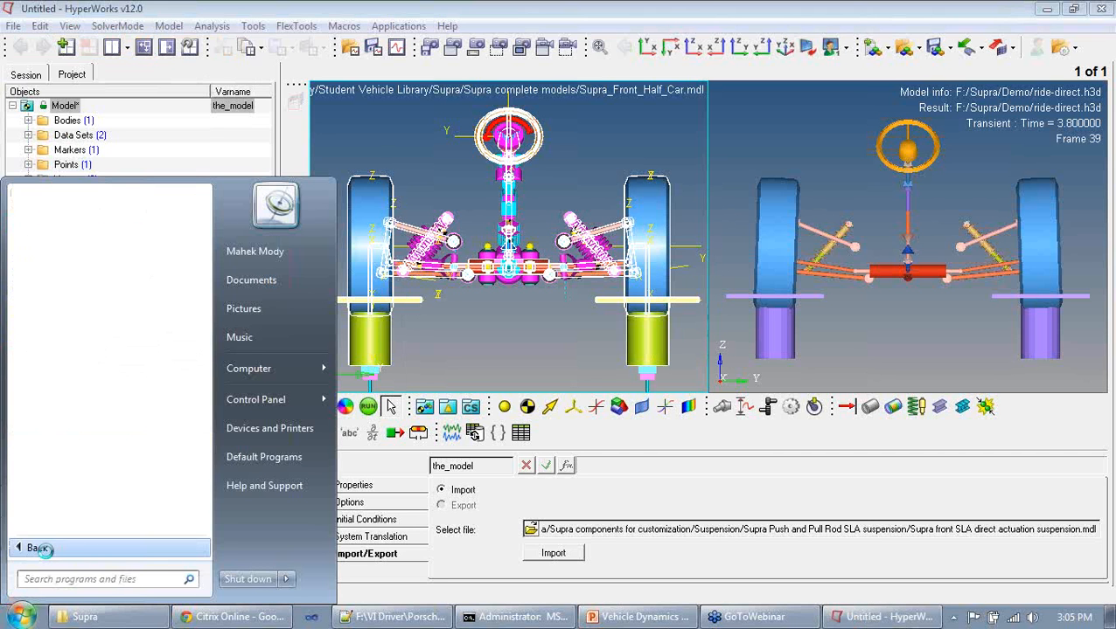
left_click(126, 411)
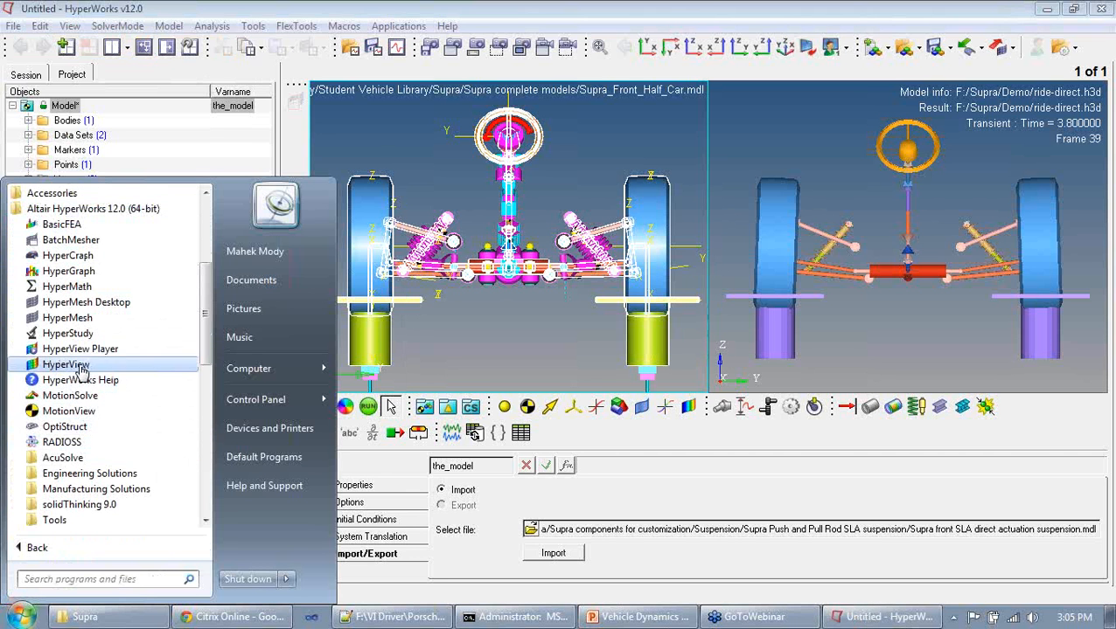
left_click(75, 273)
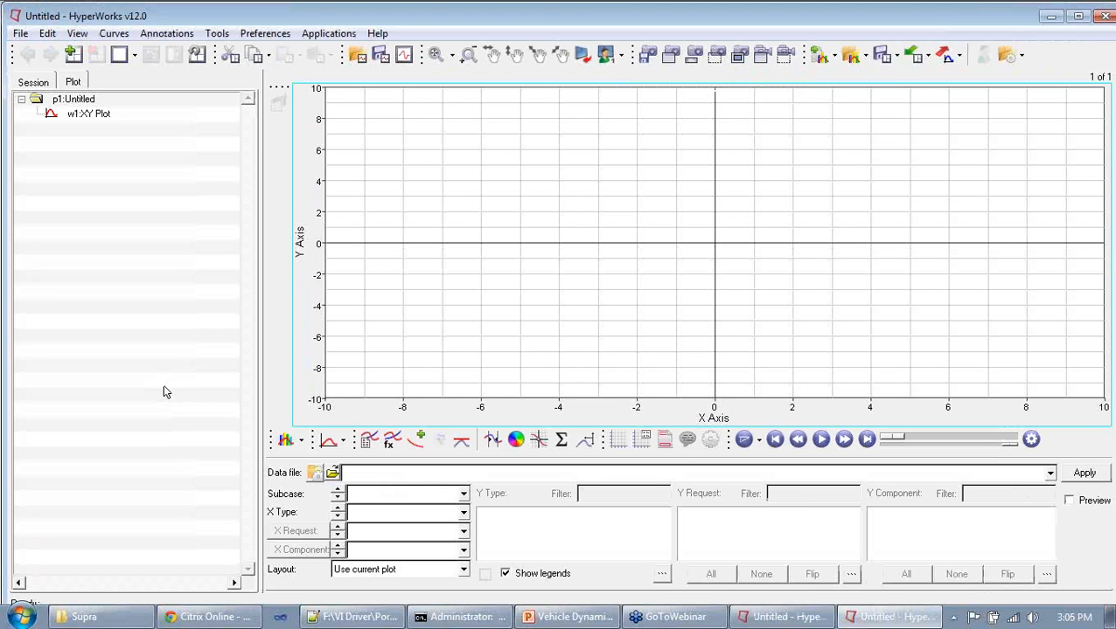
Open the report template Front_Half_car_Template.tpl from the Hypergraph Templates folder under Supra components for customization.
left_click(20, 33)
mouse_move(96, 77)
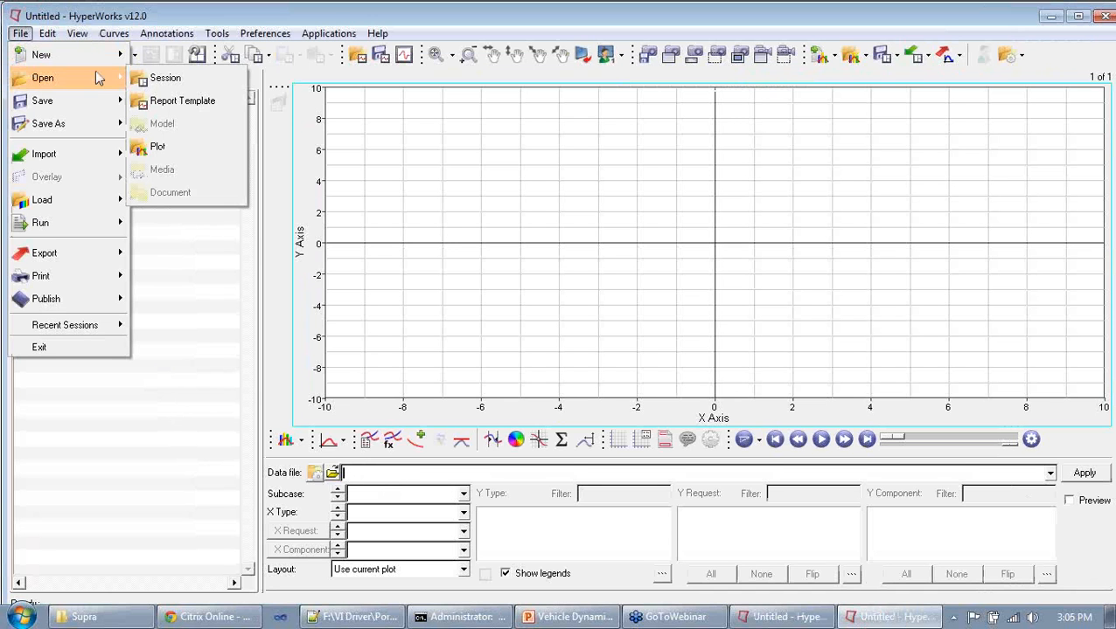
left_click(207, 104)
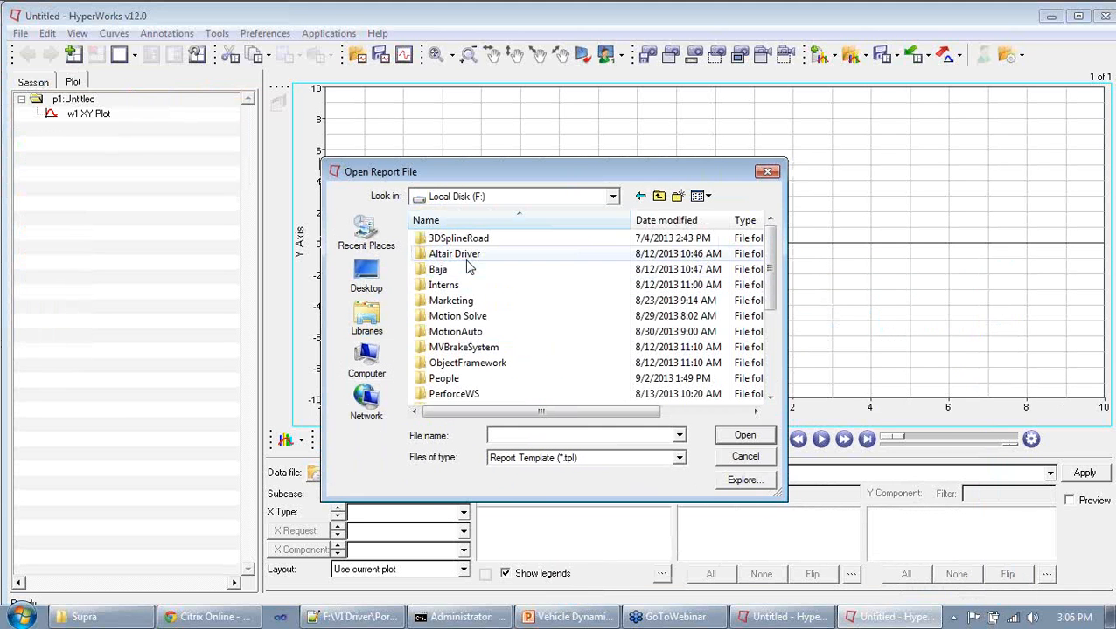
scroll(466, 261, "down", 4)
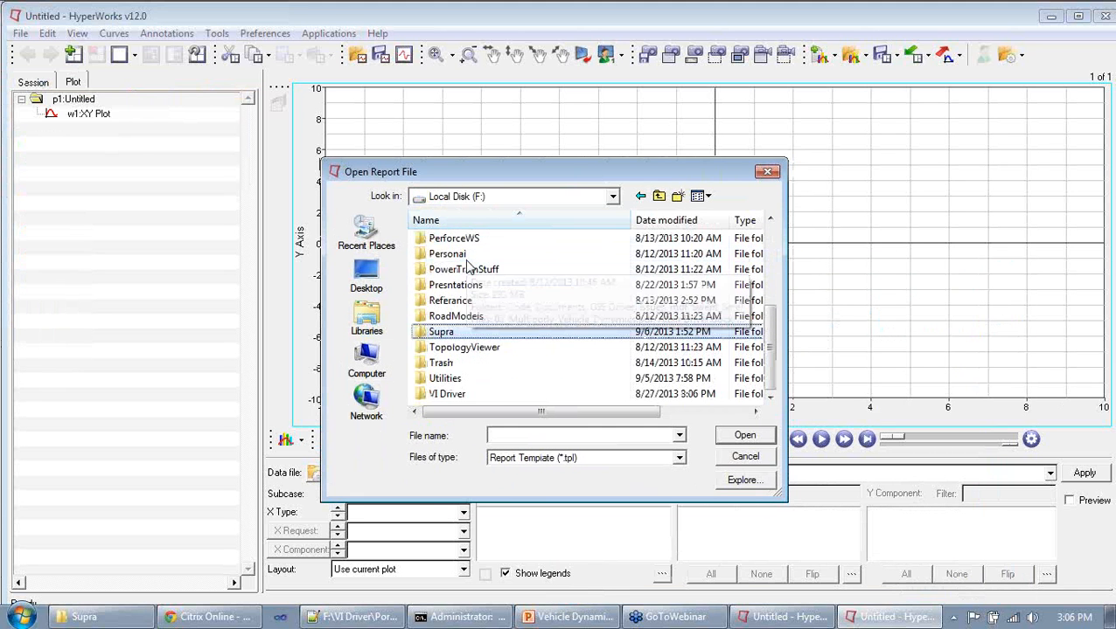
double_click(466, 332)
double_click(467, 256)
double_click(478, 243)
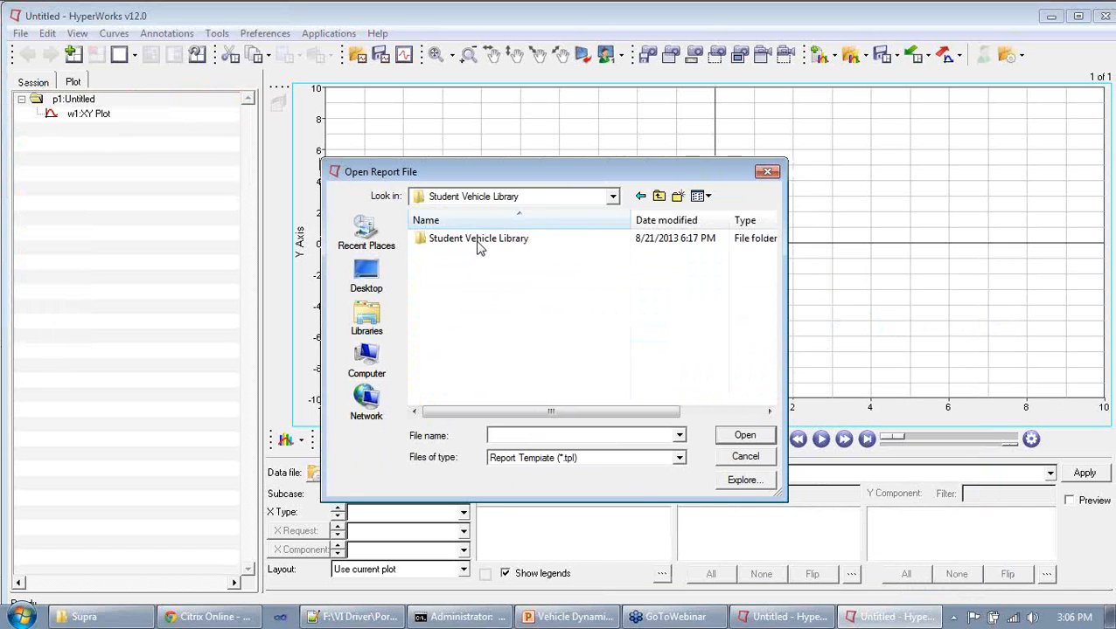
double_click(456, 252)
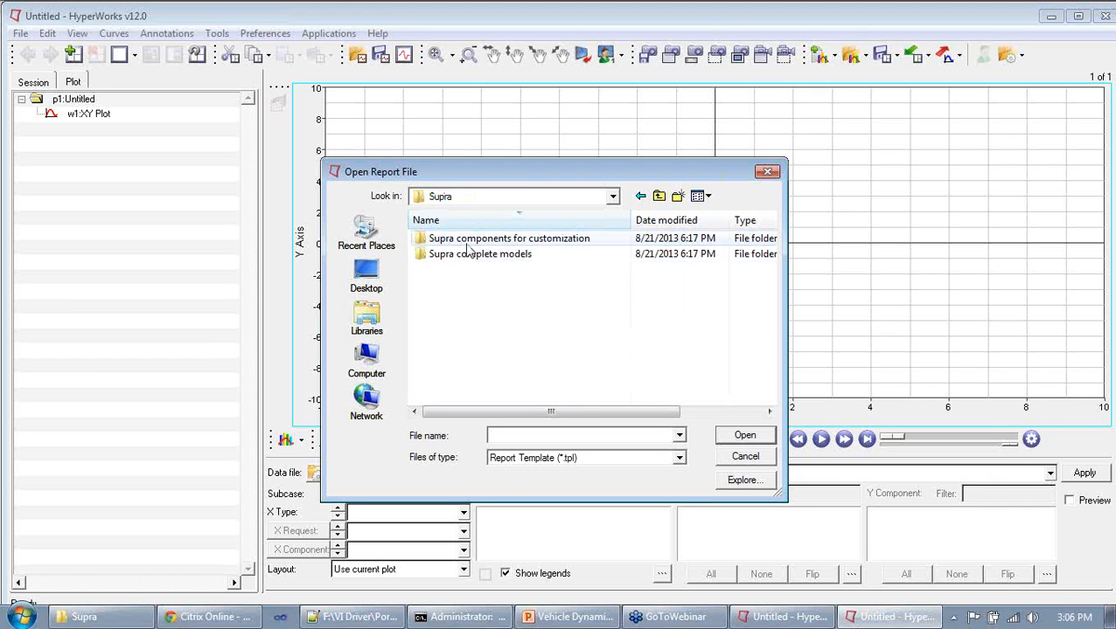
double_click(467, 243)
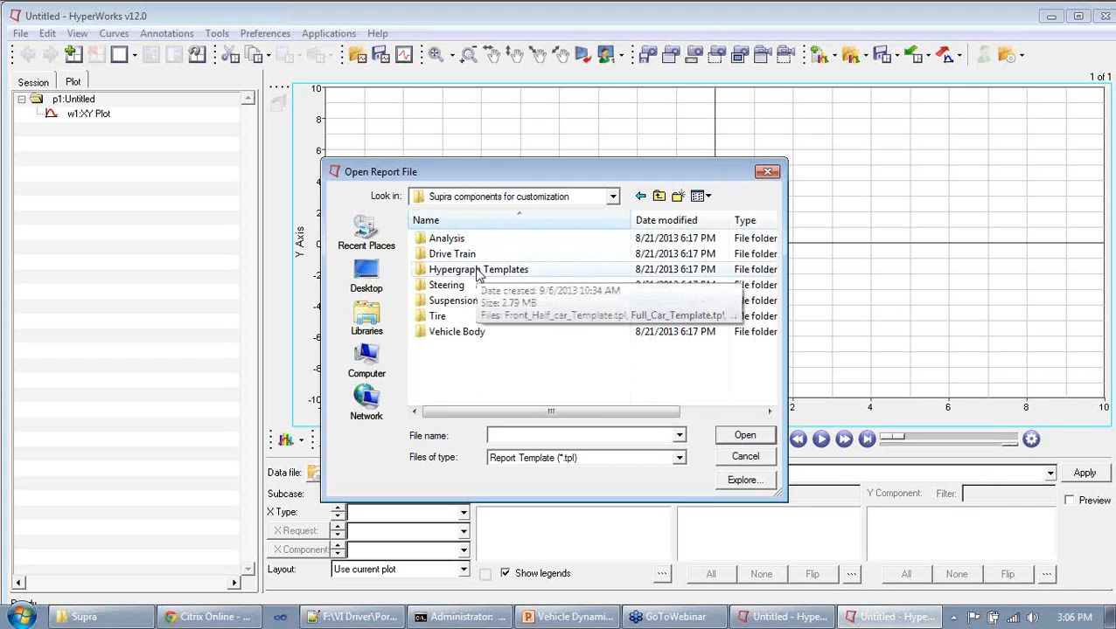
double_click(478, 271)
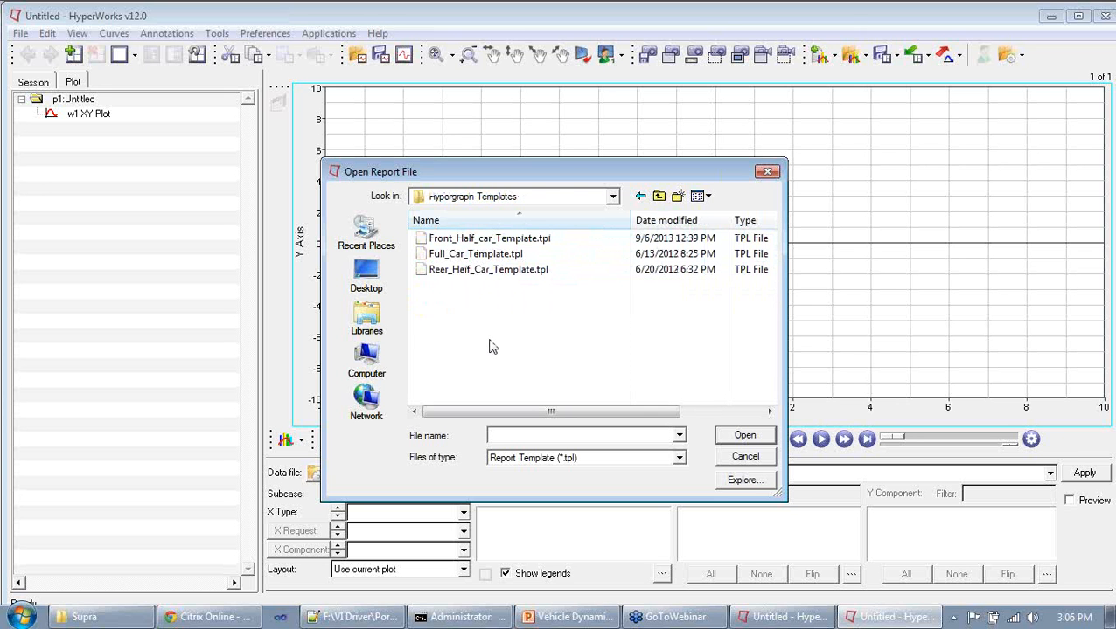
left_click(495, 239)
left_click(744, 436)
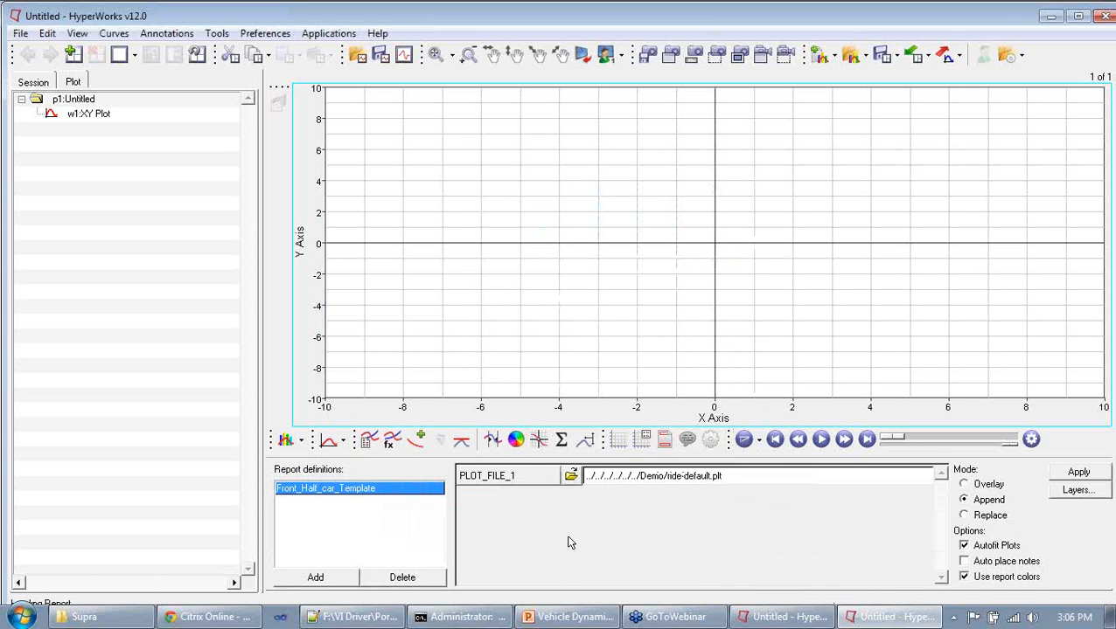
Open the file selection for PLOT_FILE_1 and check the run's save path in the MotionView window's run settings.
left_click(571, 476)
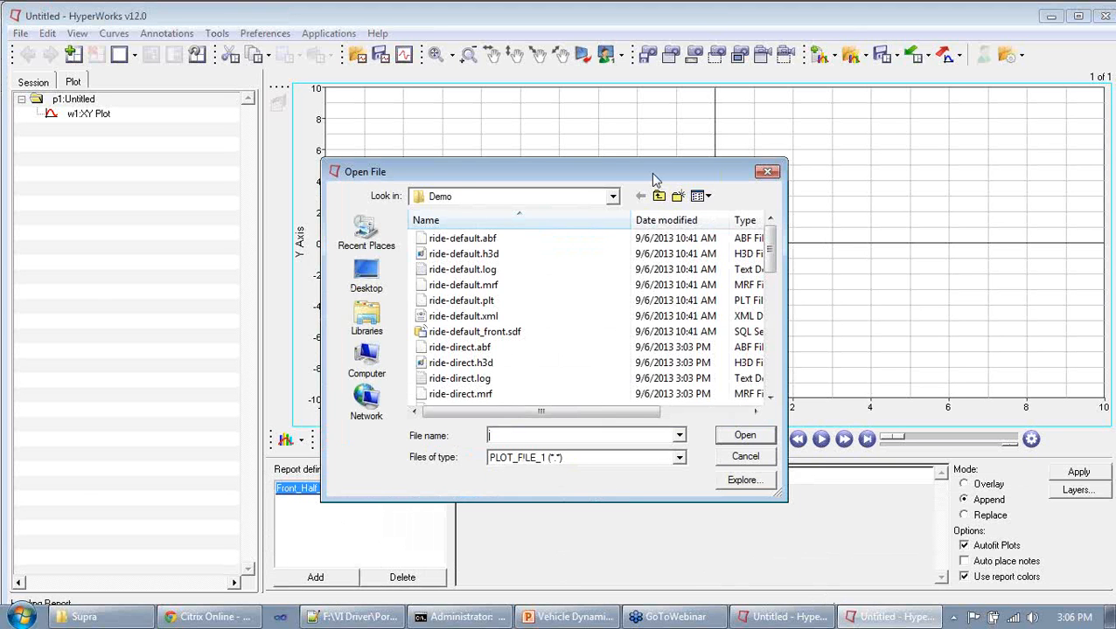
left_click_drag(651, 179, 497, 220)
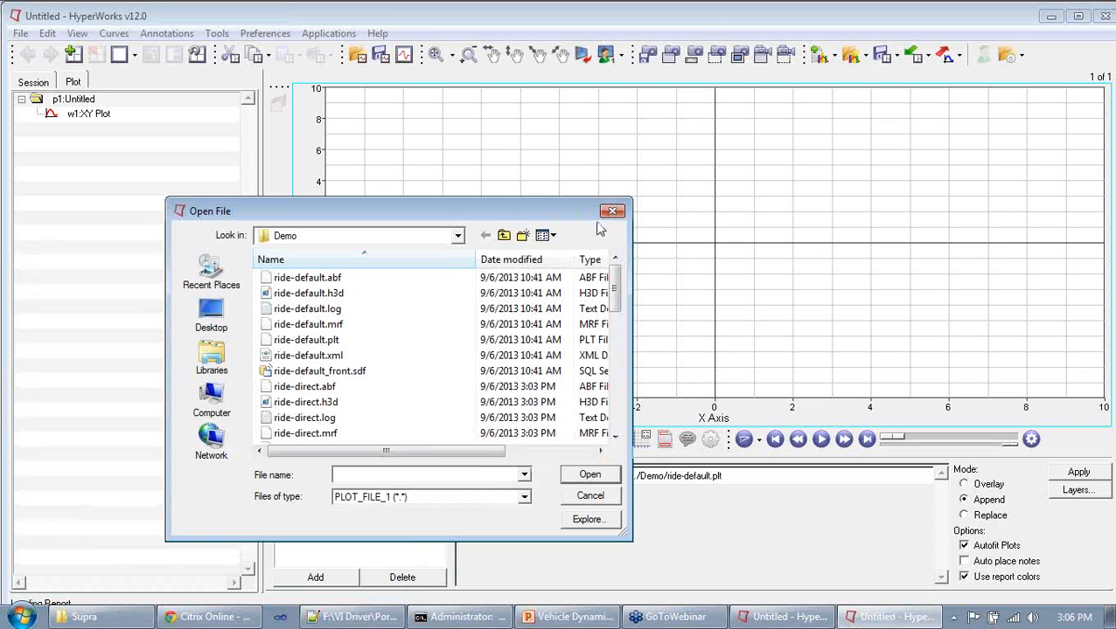
left_click(749, 618)
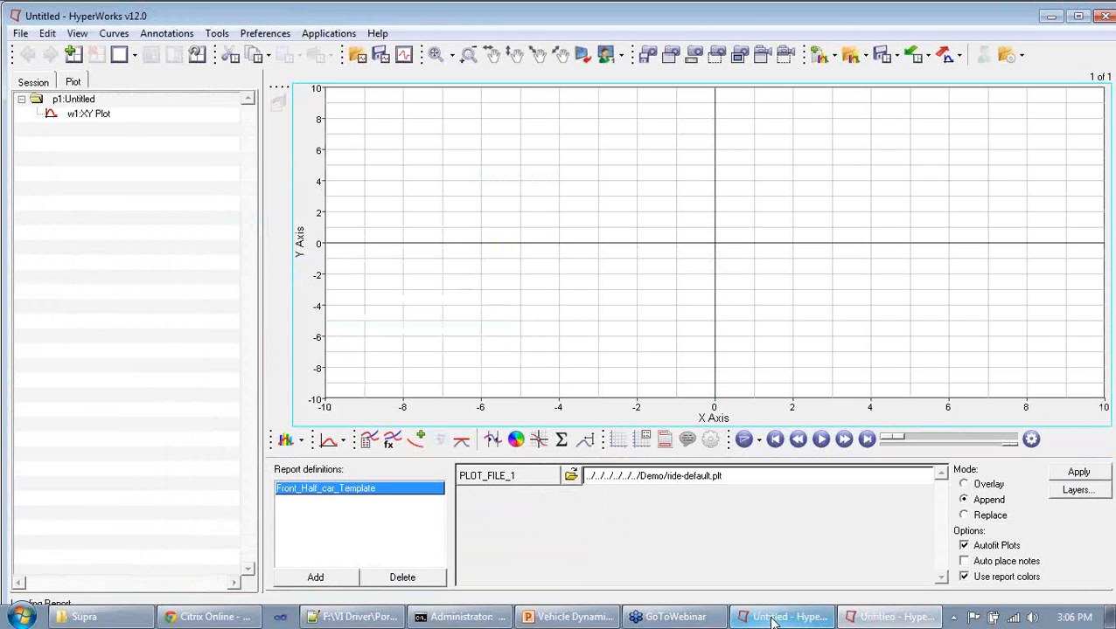
left_click(772, 622)
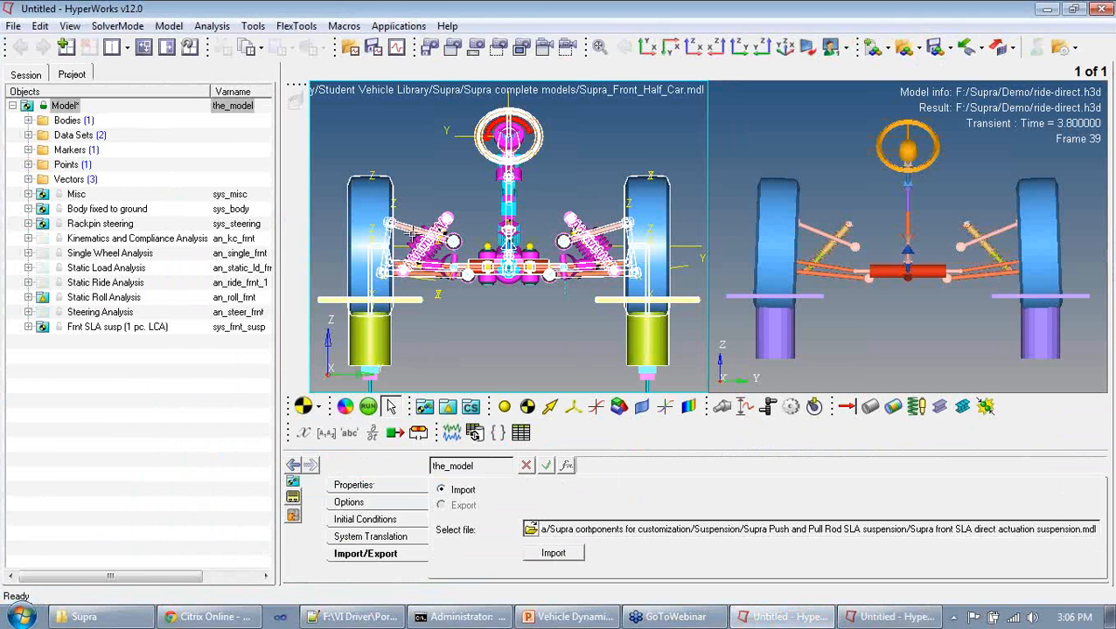
left_click_drag(574, 529, 630, 558)
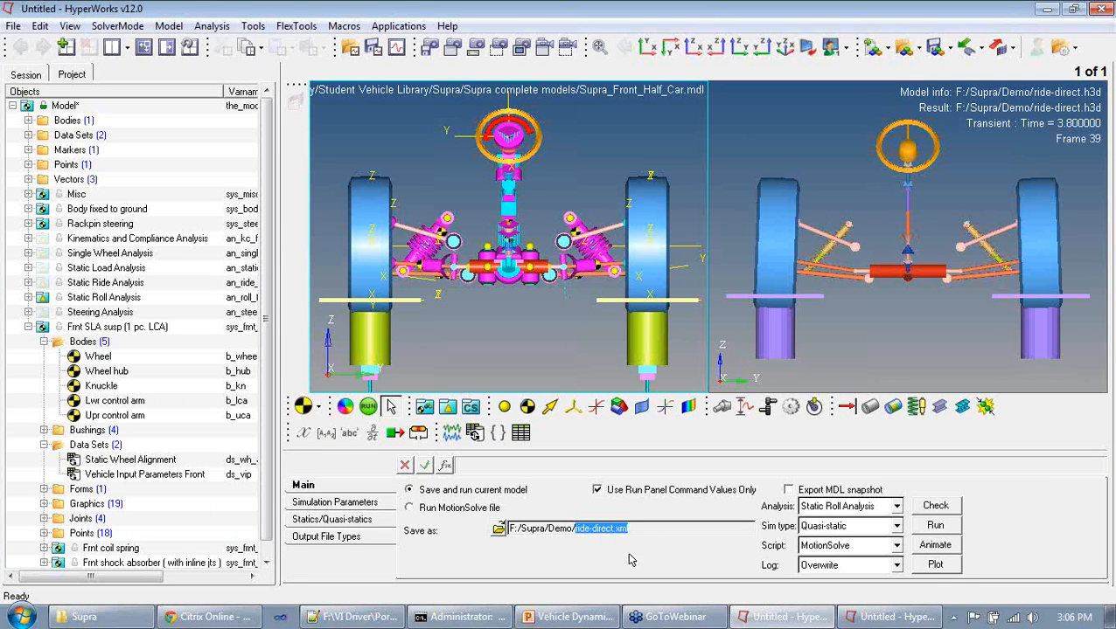
left_click(635, 533)
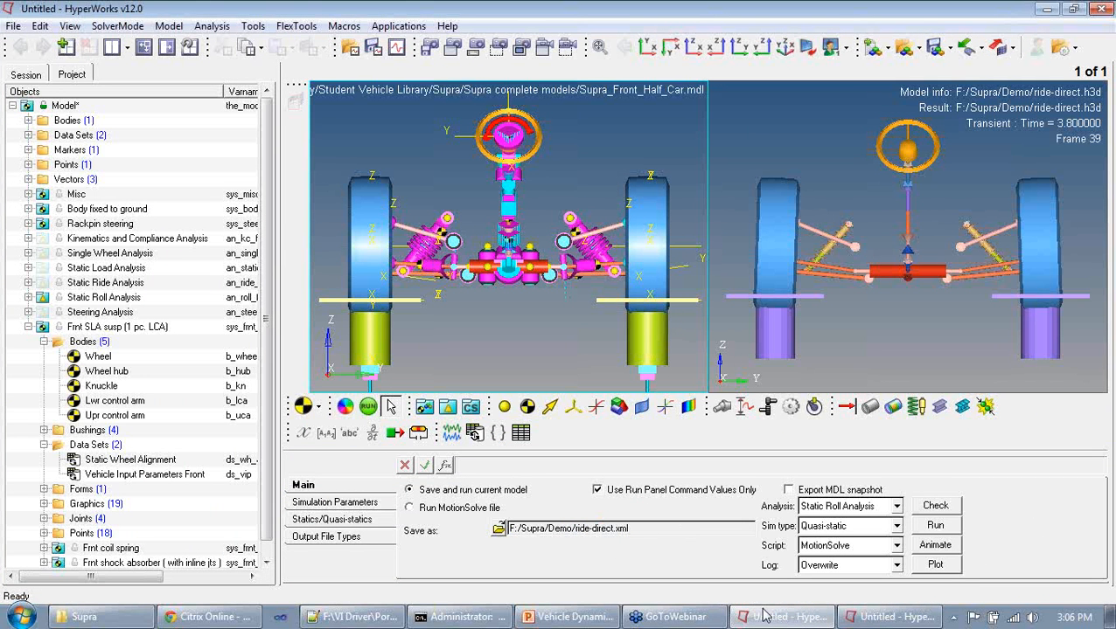
left_click(764, 616)
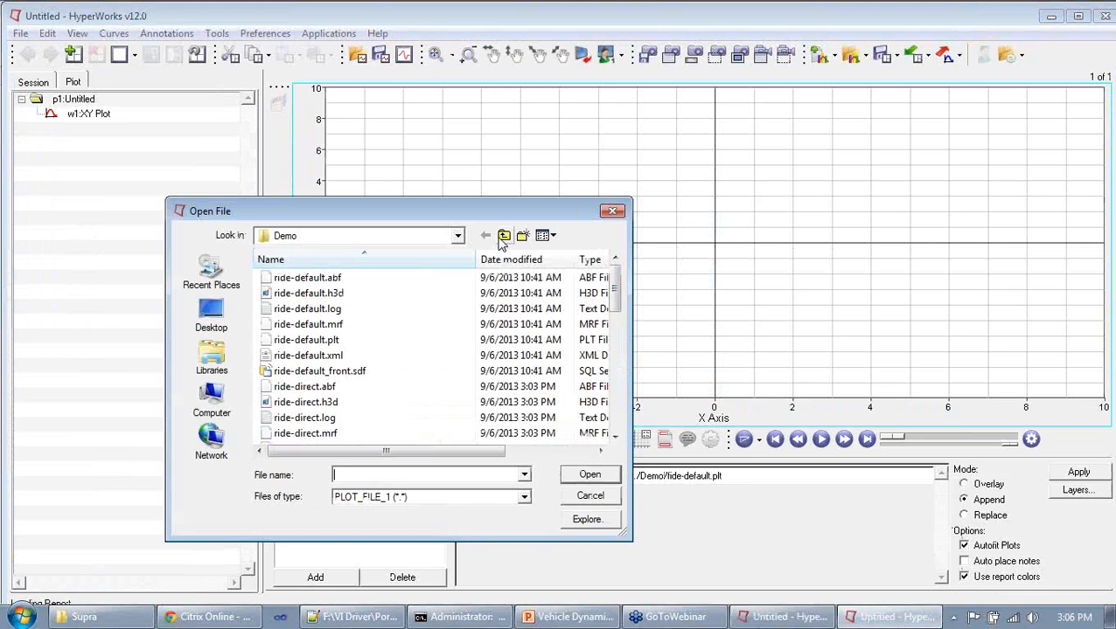
Assign ride-webinar.plt from the F:/Supra/Demo folder as PLOT_FILE_1 and apply the Front_Half_car_Template report.
left_click(503, 235)
left_click(504, 235)
left_click(313, 341)
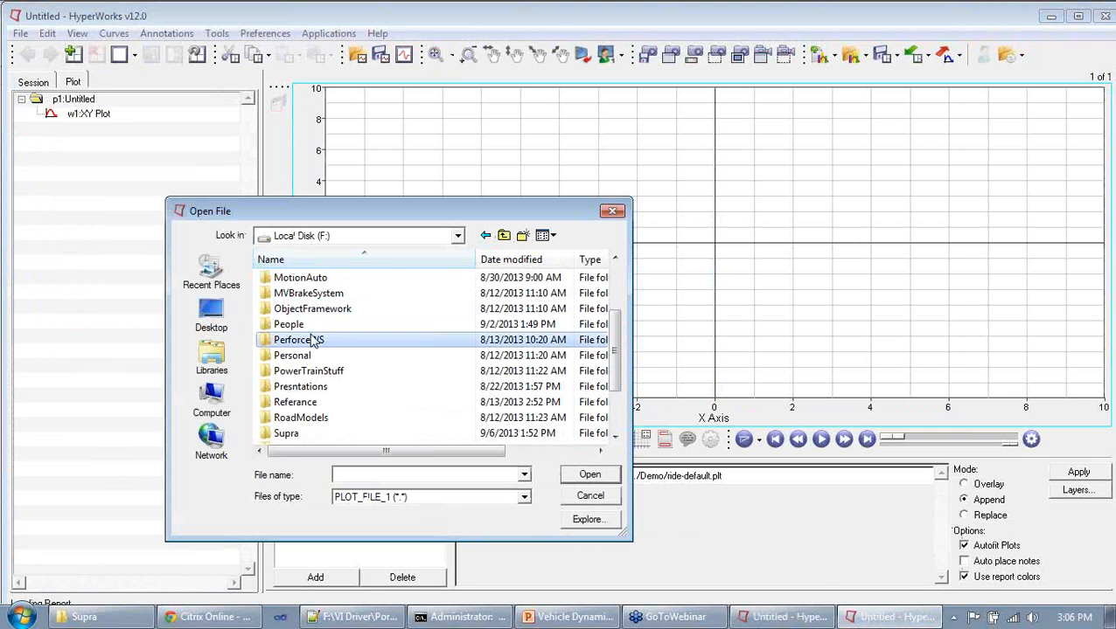
double_click(302, 432)
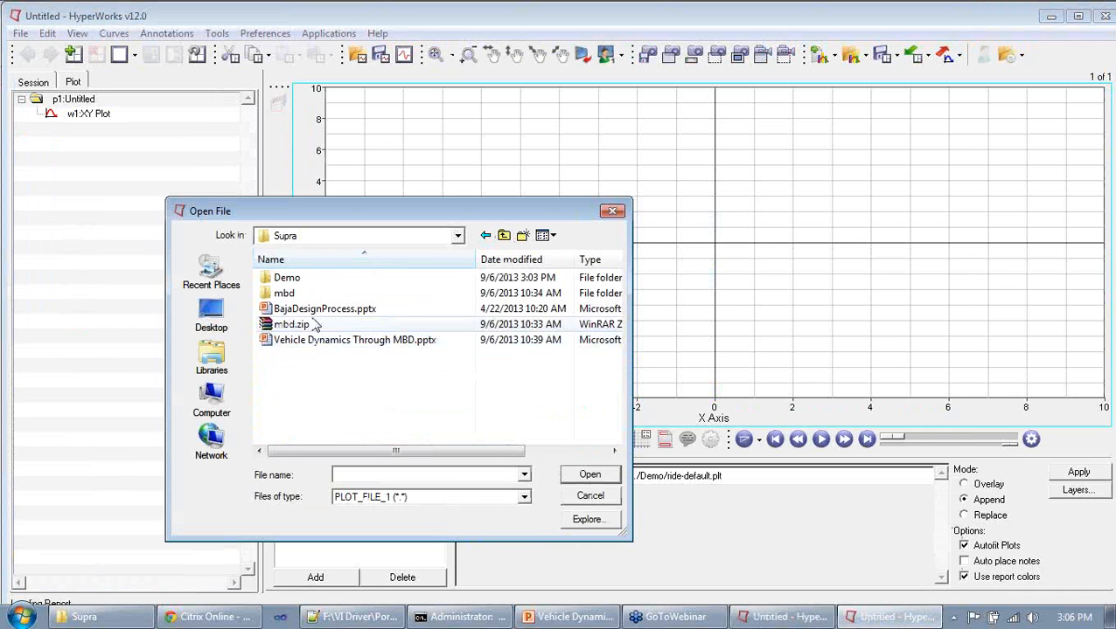
double_click(291, 280)
left_click(368, 386)
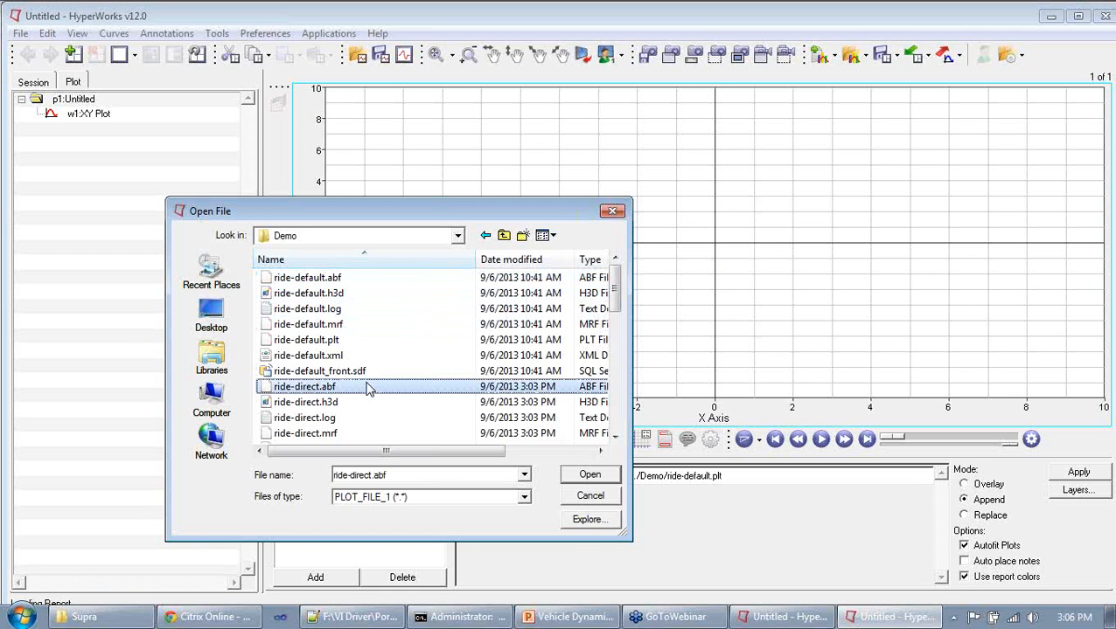
scroll(368, 386, "down", 2)
scroll(368, 388, "down", 2)
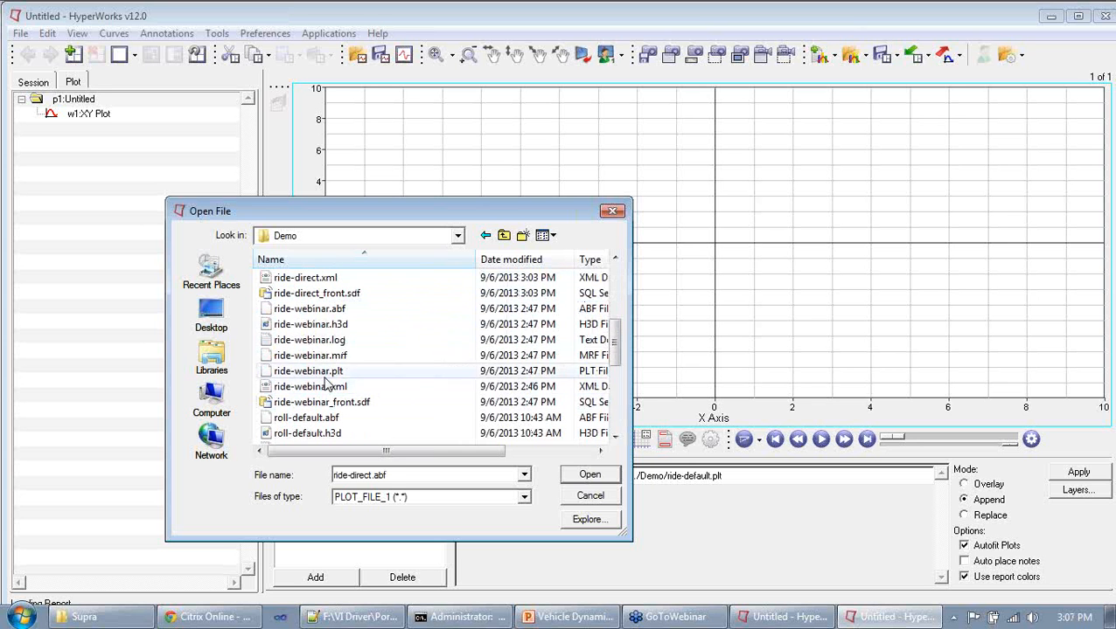
left_click(343, 374)
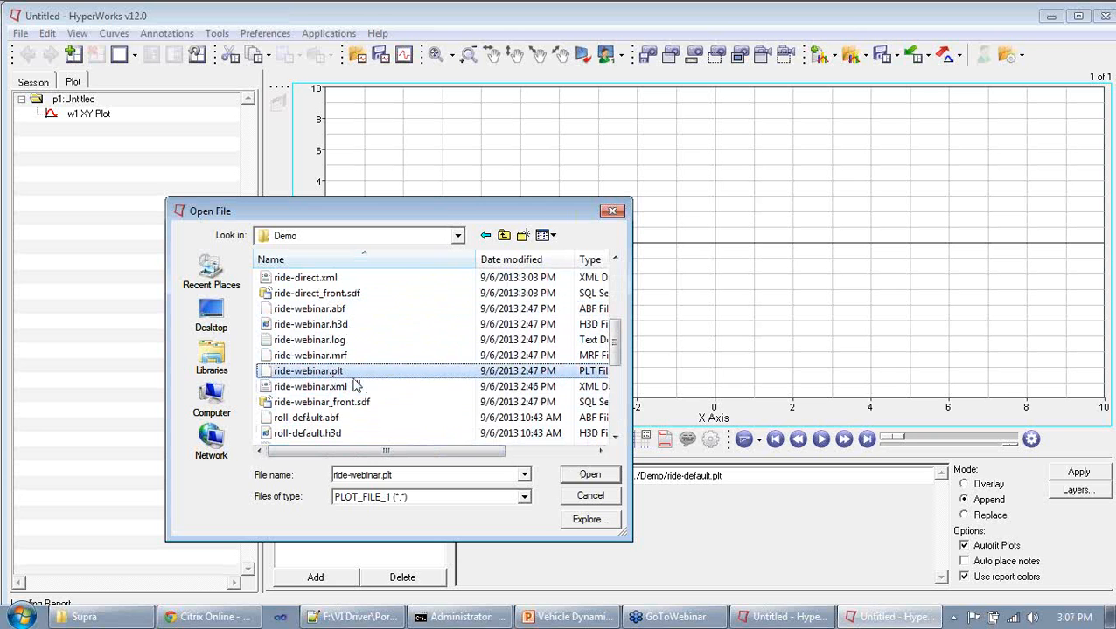
left_click(590, 475)
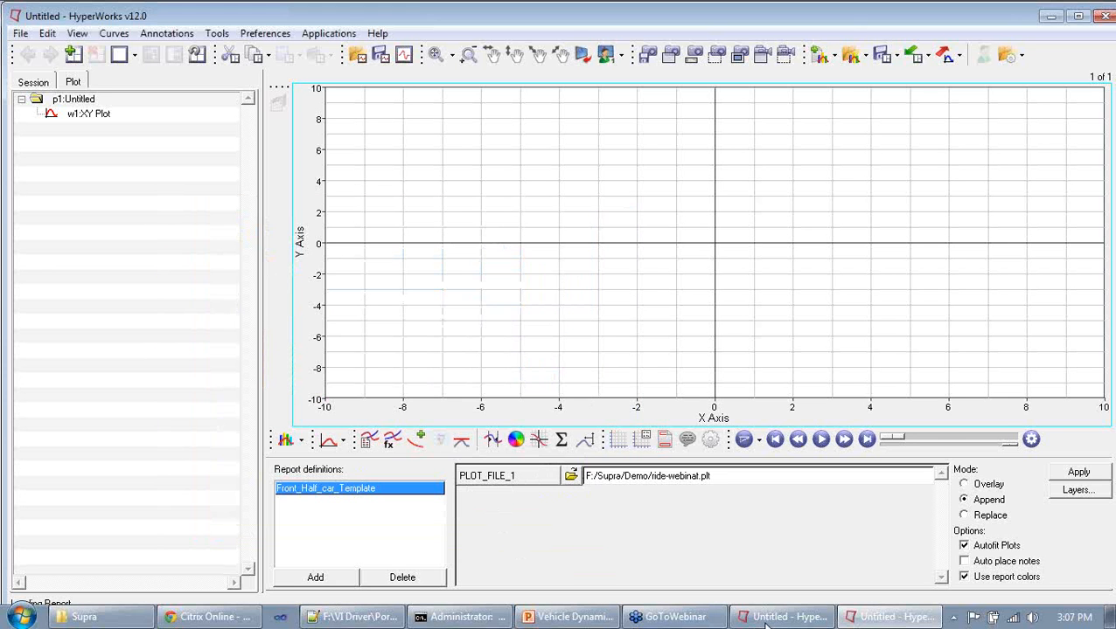
left_click(1077, 473)
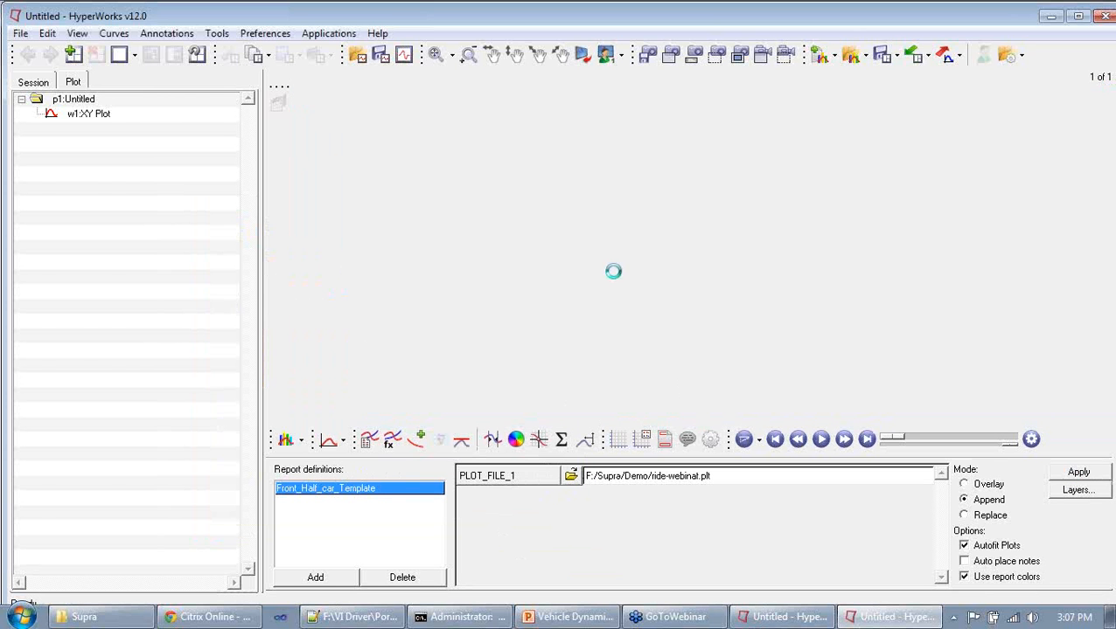